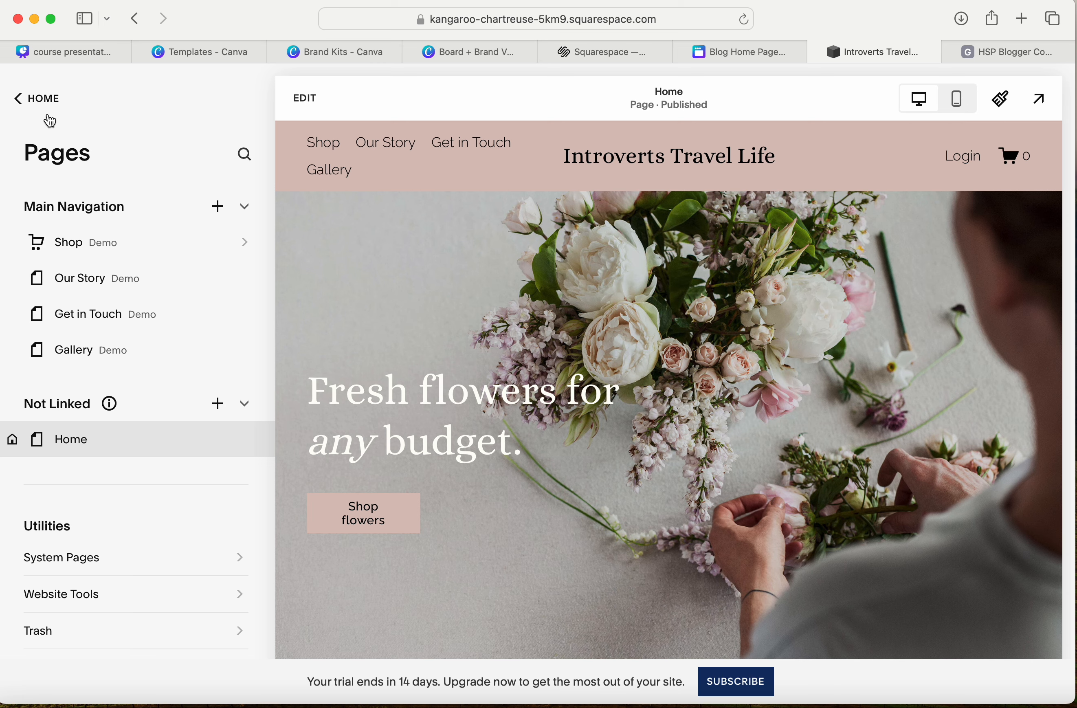
Step: Open the Home page of the Introverts Travel Life site for editing
click(37, 105)
click(231, 100)
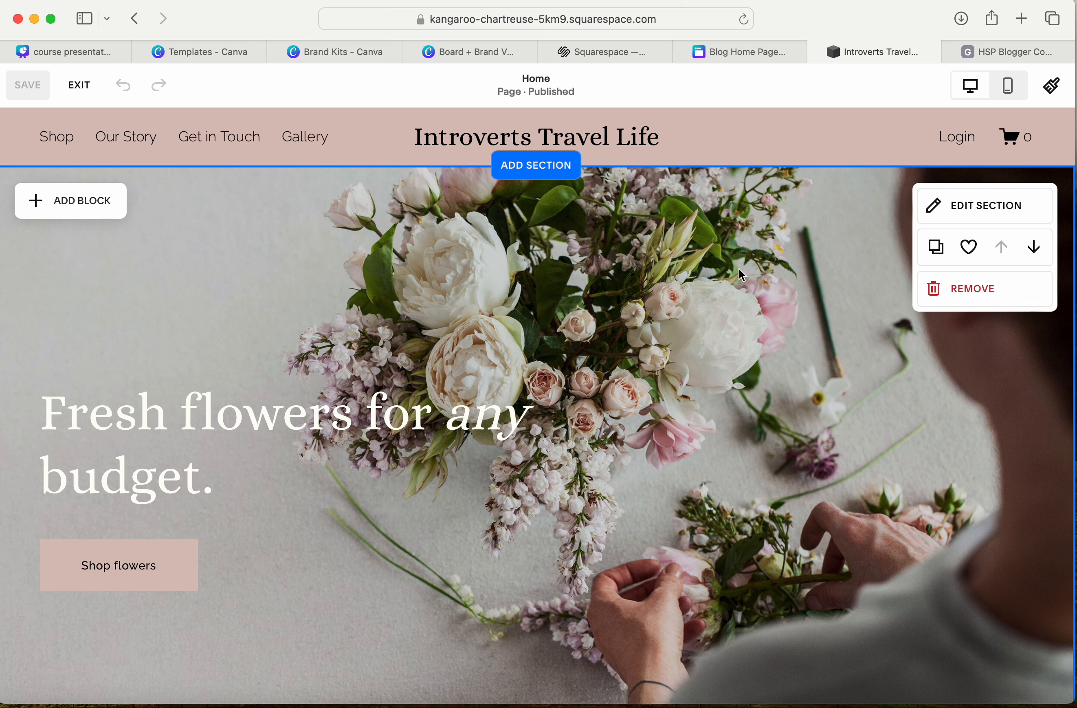
Step: Look through the Home page's opening sections, from the flower banner down to About Me, and return to the banner
scroll(563, 317, down, 3)
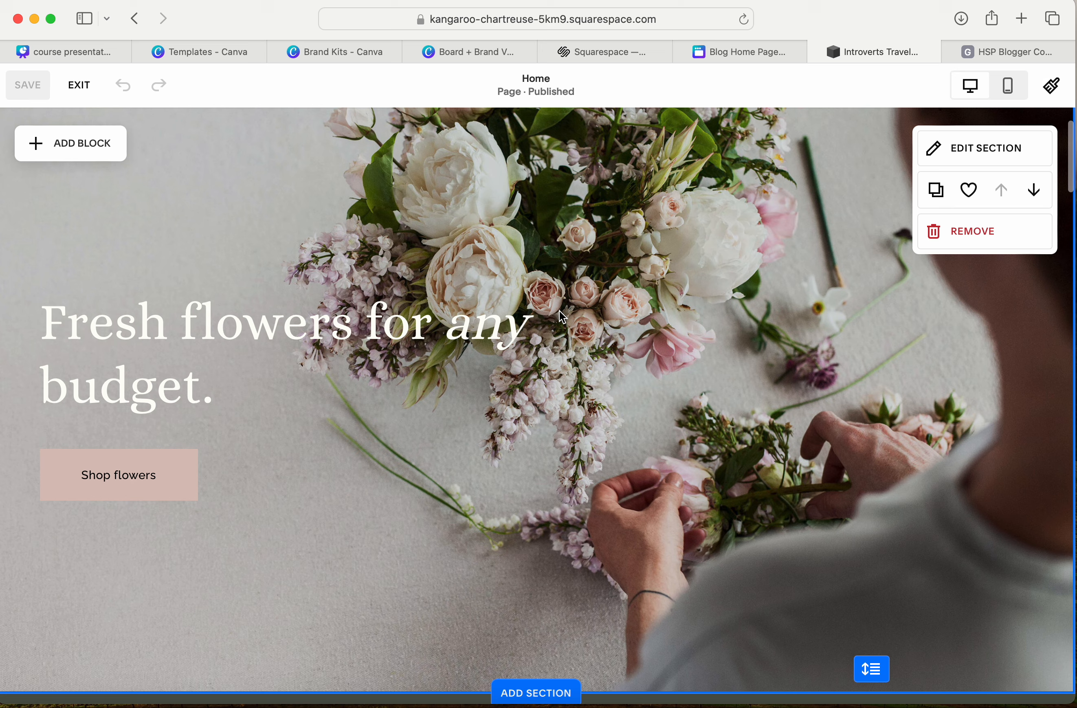
scroll(563, 317, down, 5)
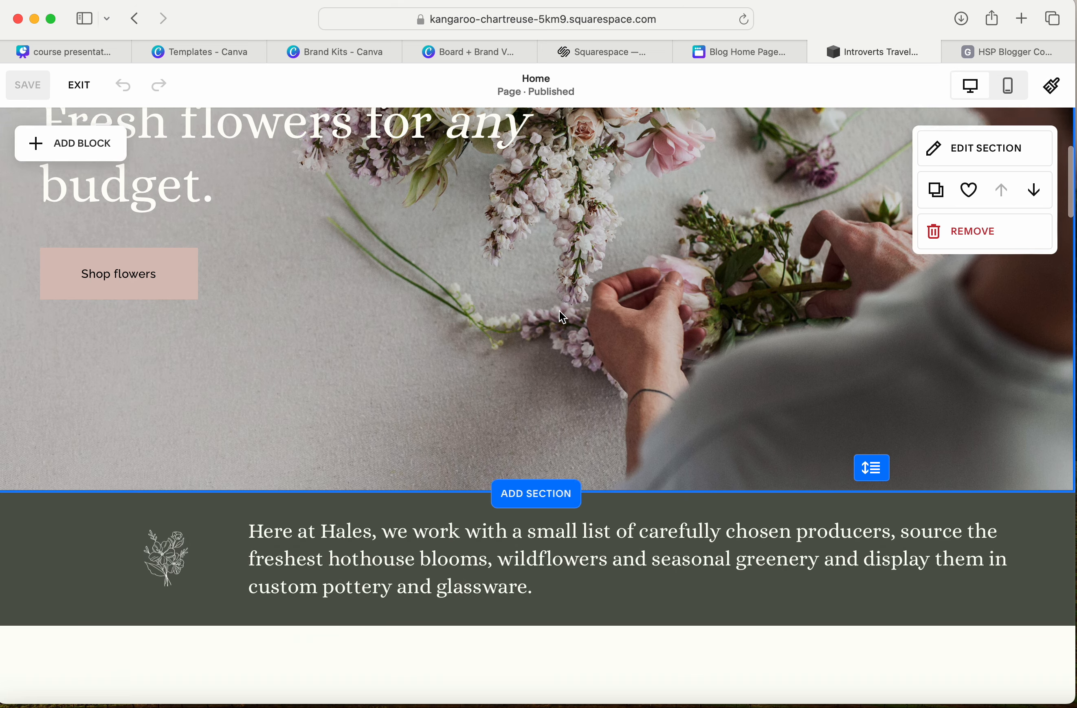
scroll(563, 318, down, 3)
scroll(563, 318, up, 10)
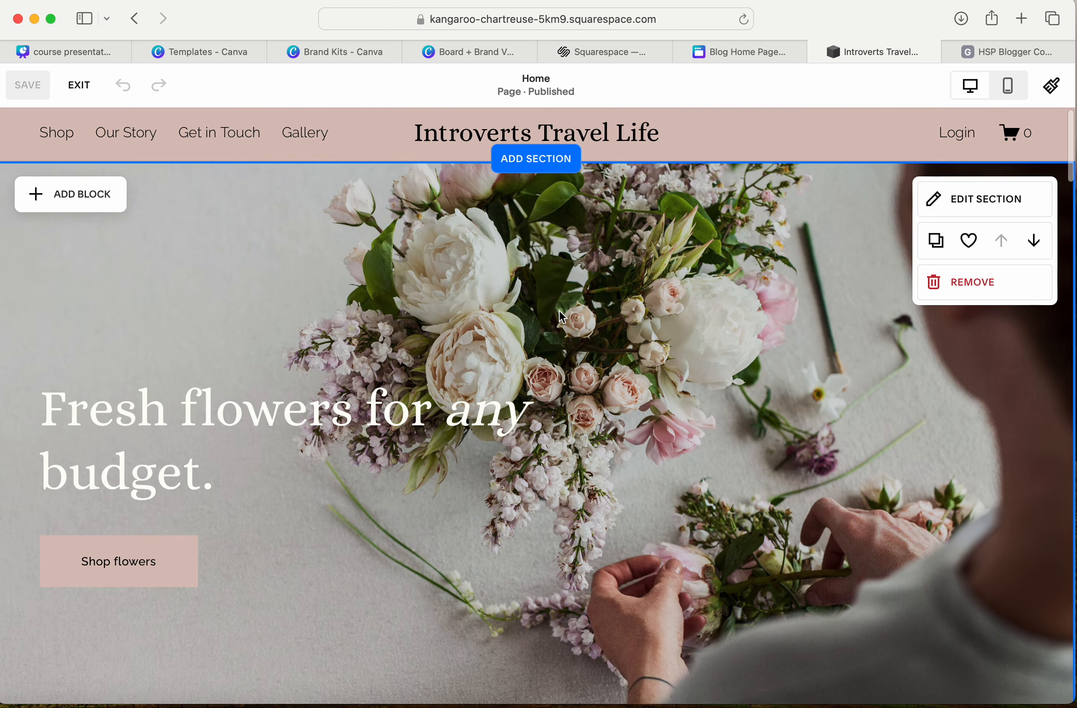
scroll(563, 318, up, 1)
scroll(560, 311, down, 15)
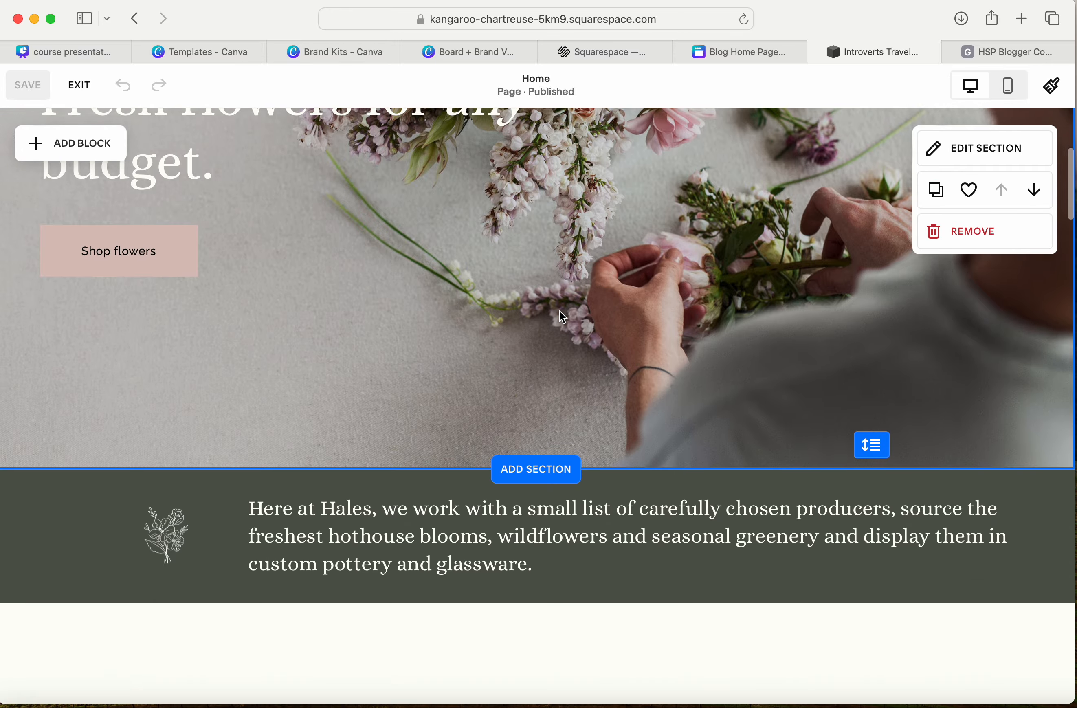
scroll(563, 317, down, 5)
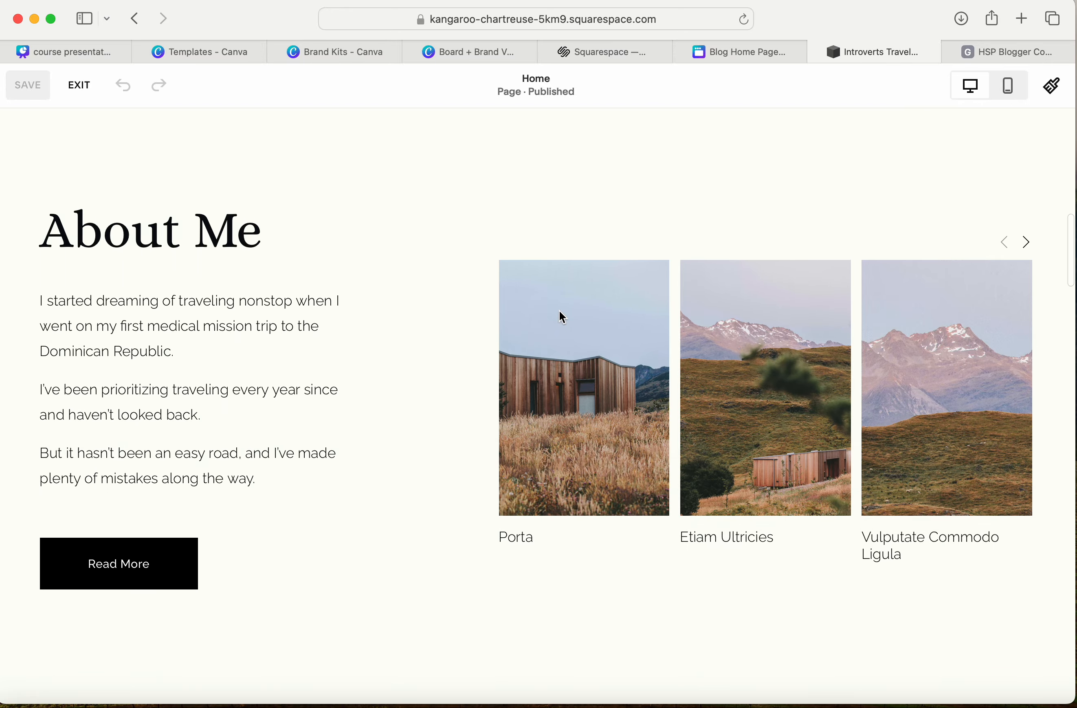
scroll(560, 312, up, 20)
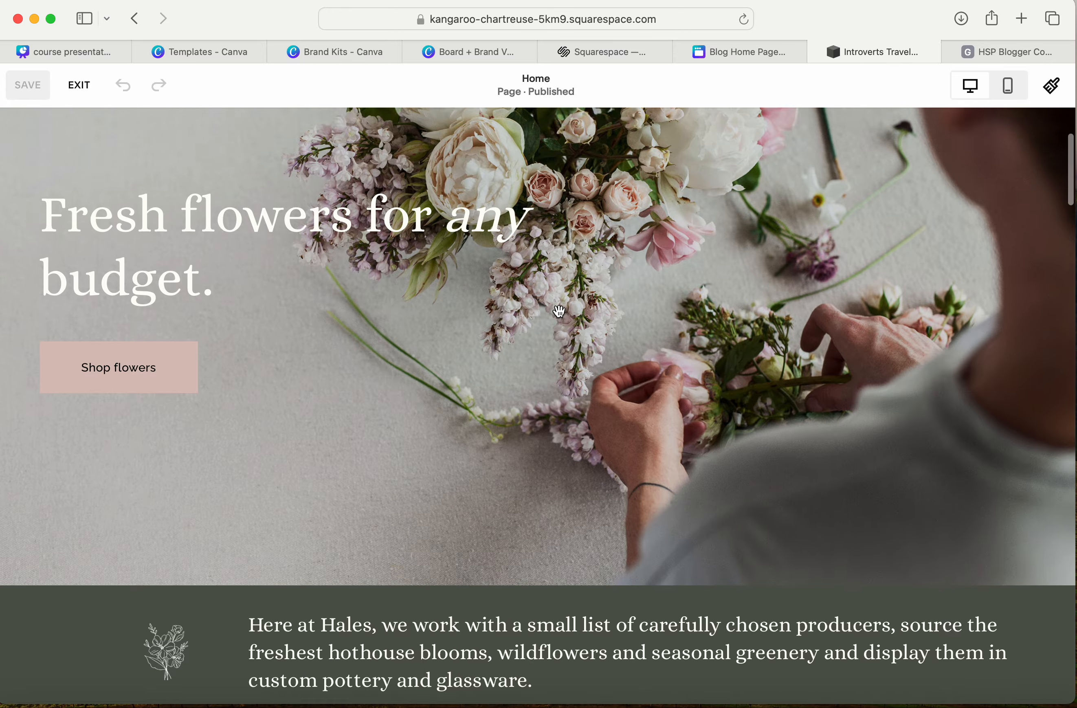
scroll(559, 311, up, 3)
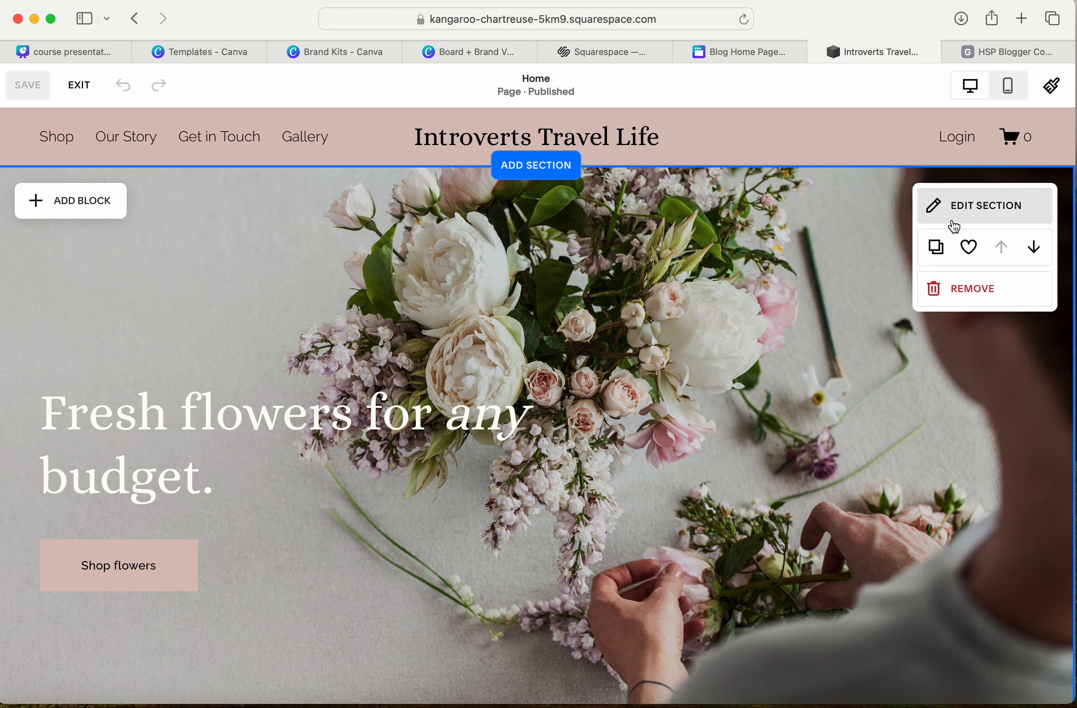
Step: Open the flower banner section's settings and apply the Lightest 1 color theme
click(964, 219)
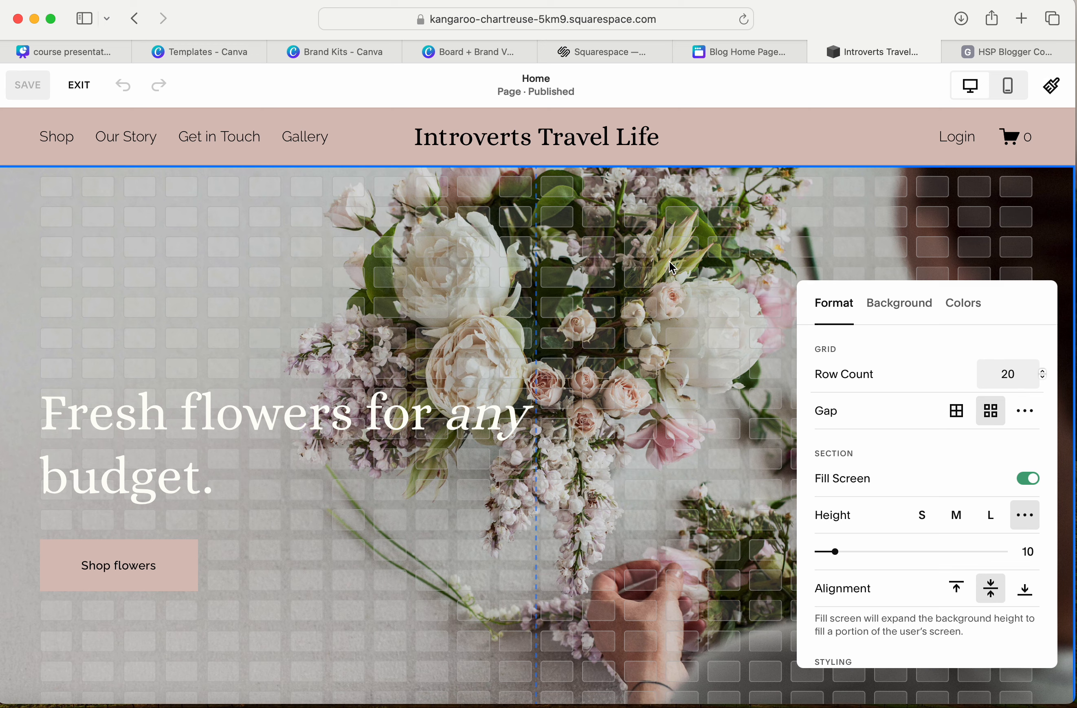
click(767, 253)
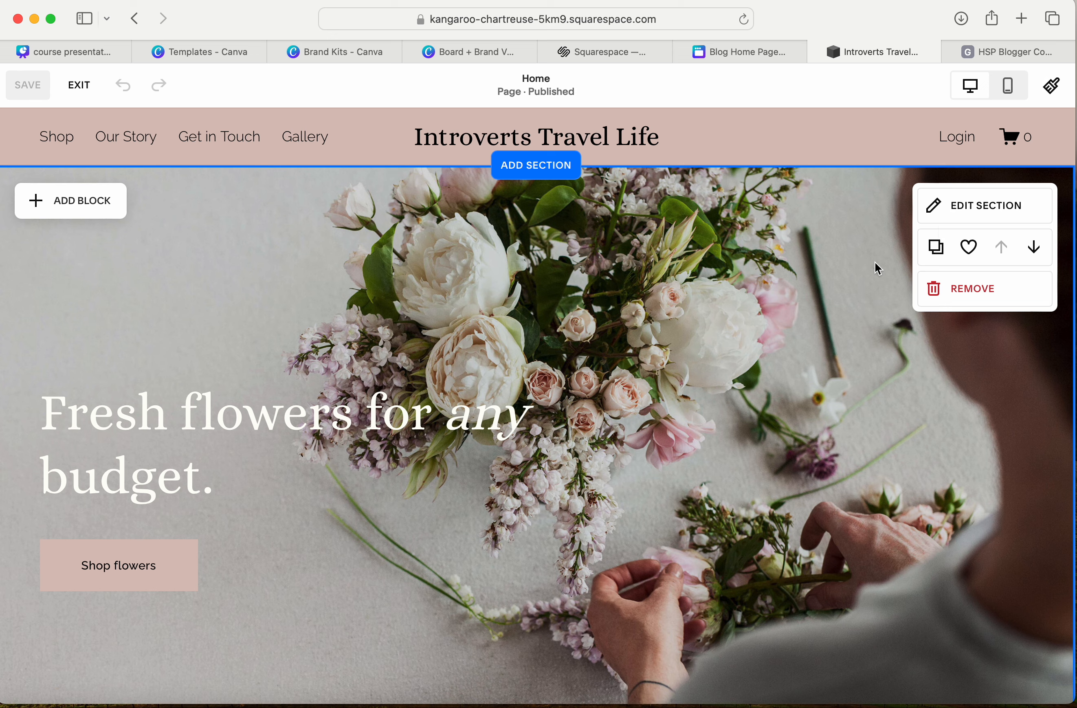
click(977, 217)
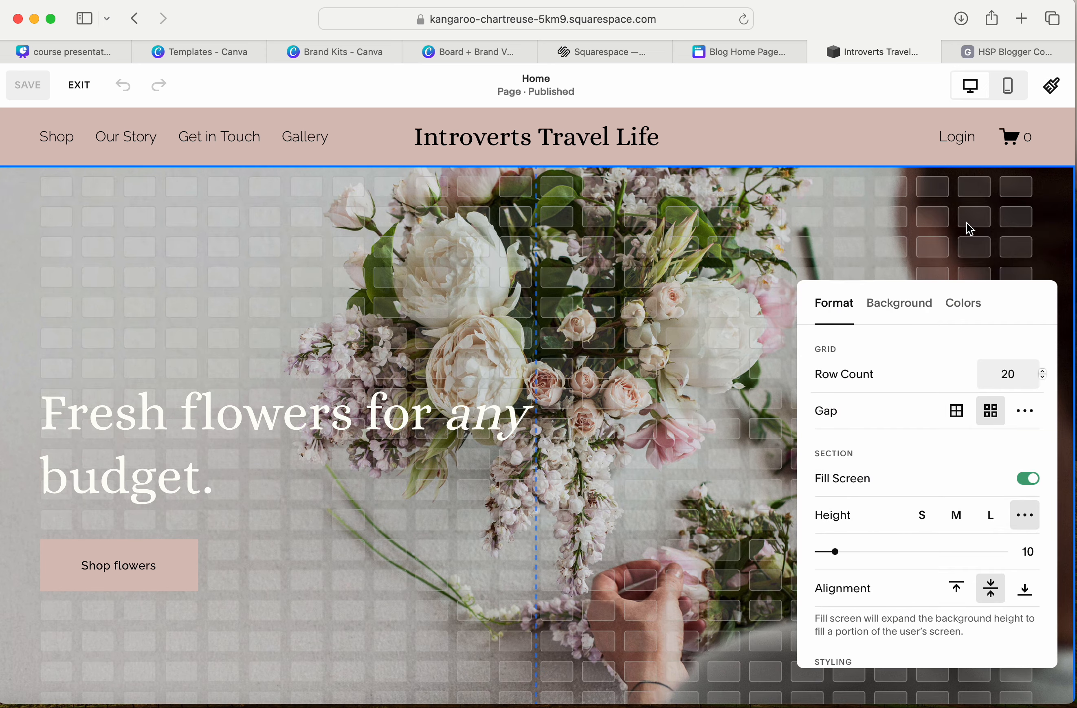
click(899, 315)
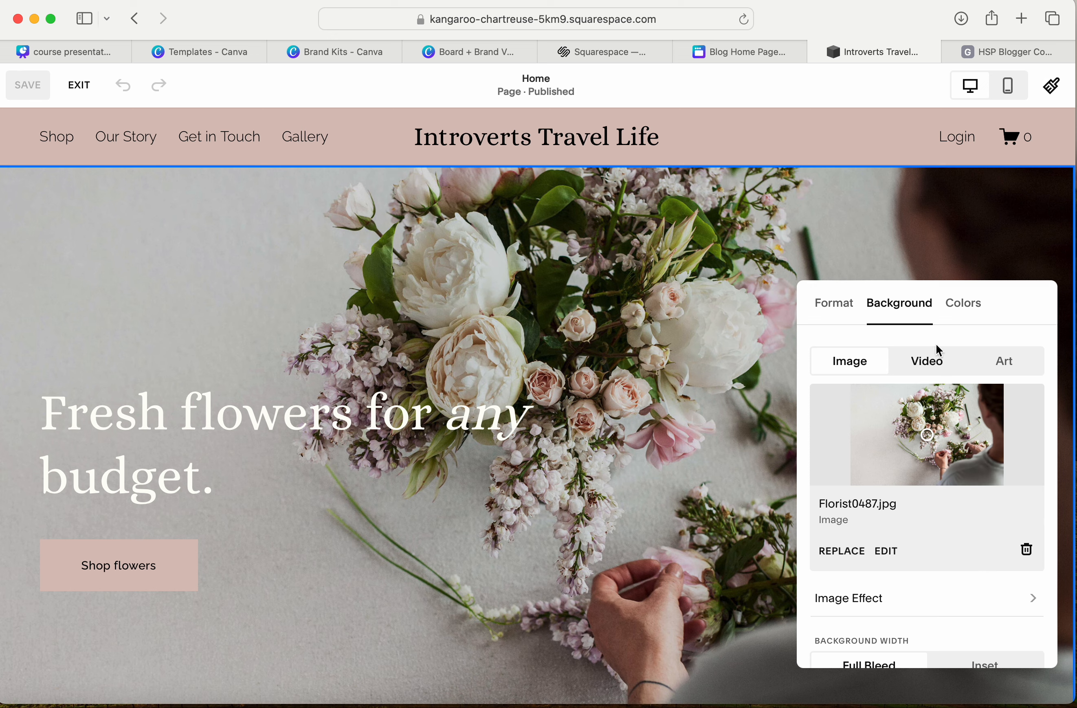
click(962, 312)
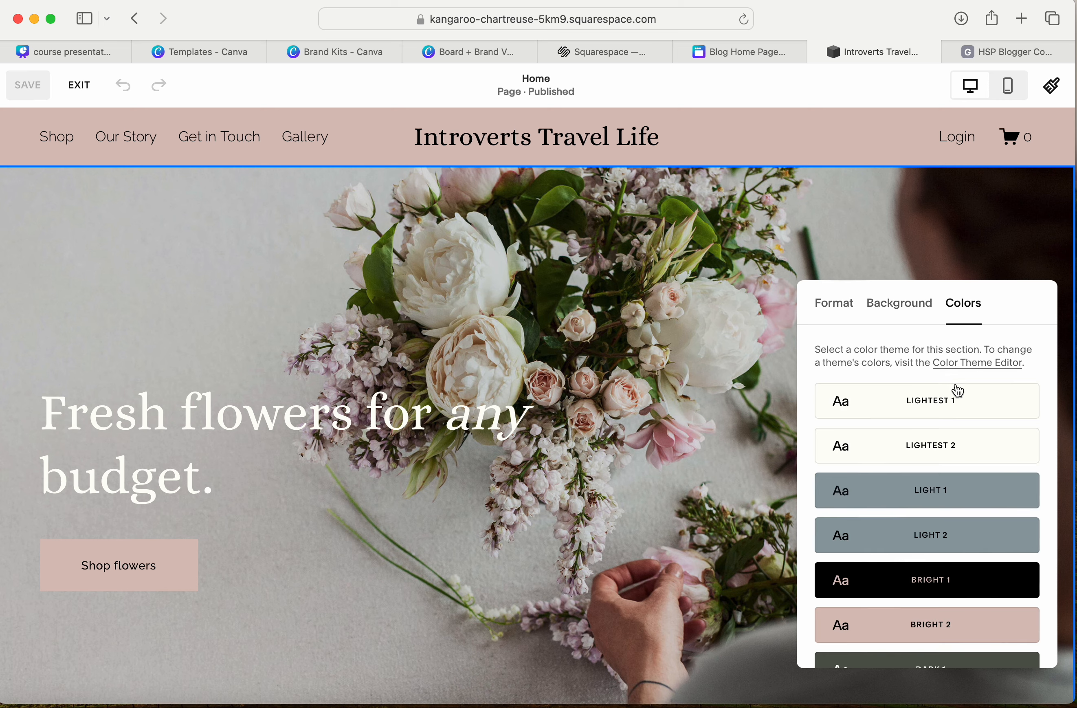
click(980, 412)
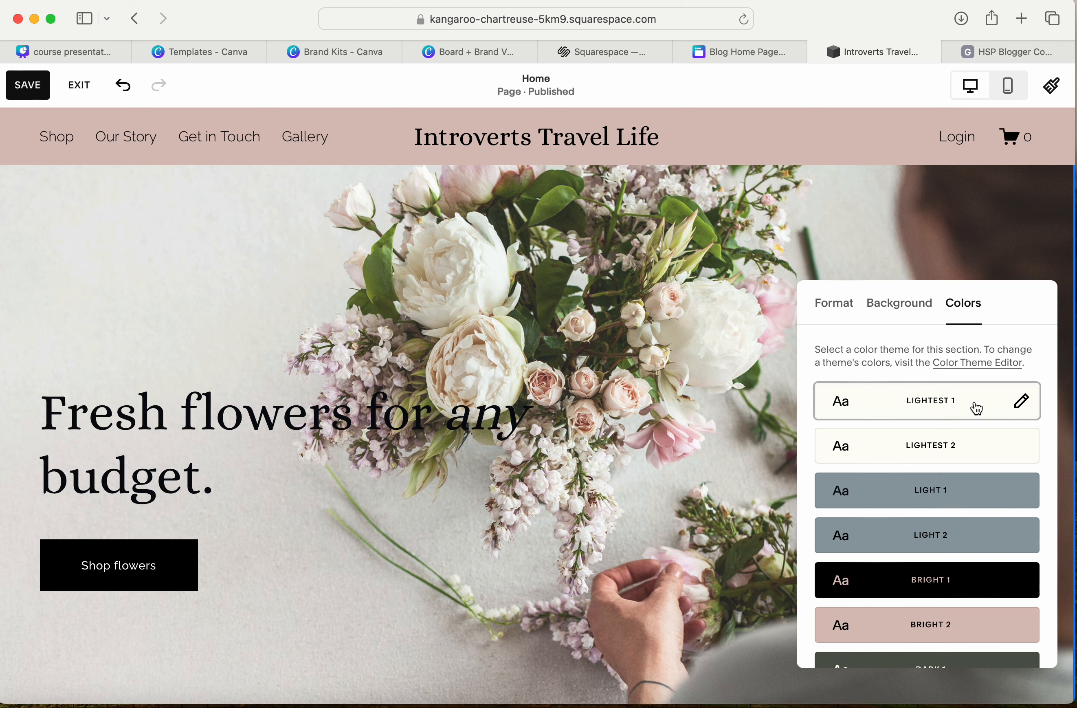
Step: Delete the Florist0487.jpg background image from the banner section
click(911, 311)
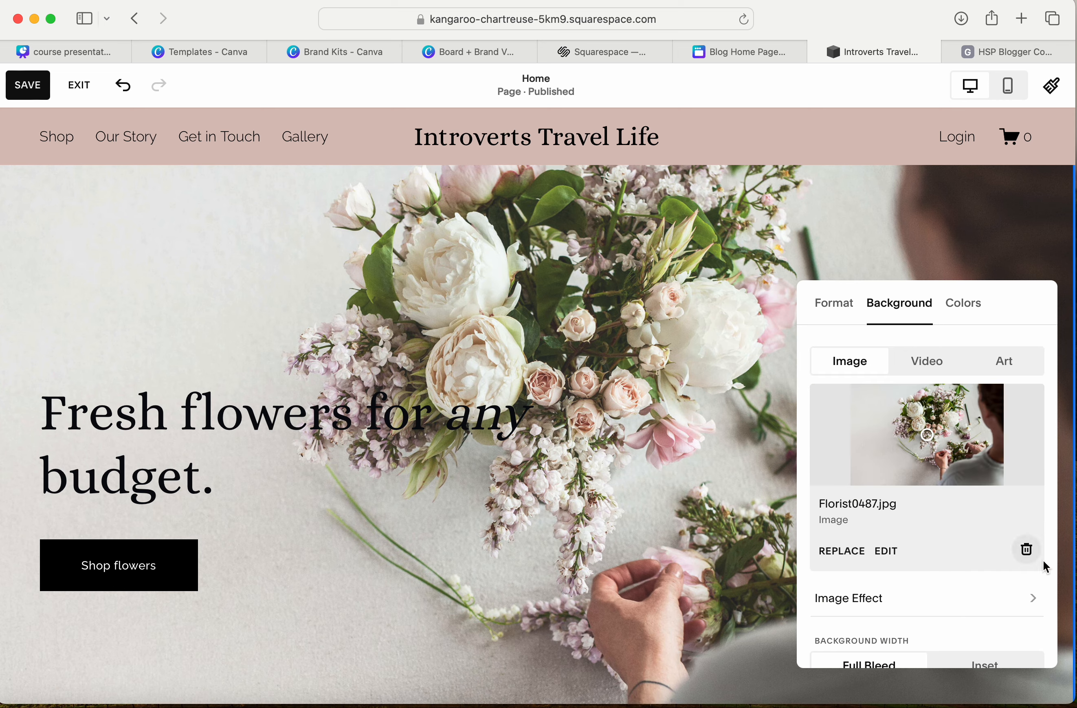
click(1027, 551)
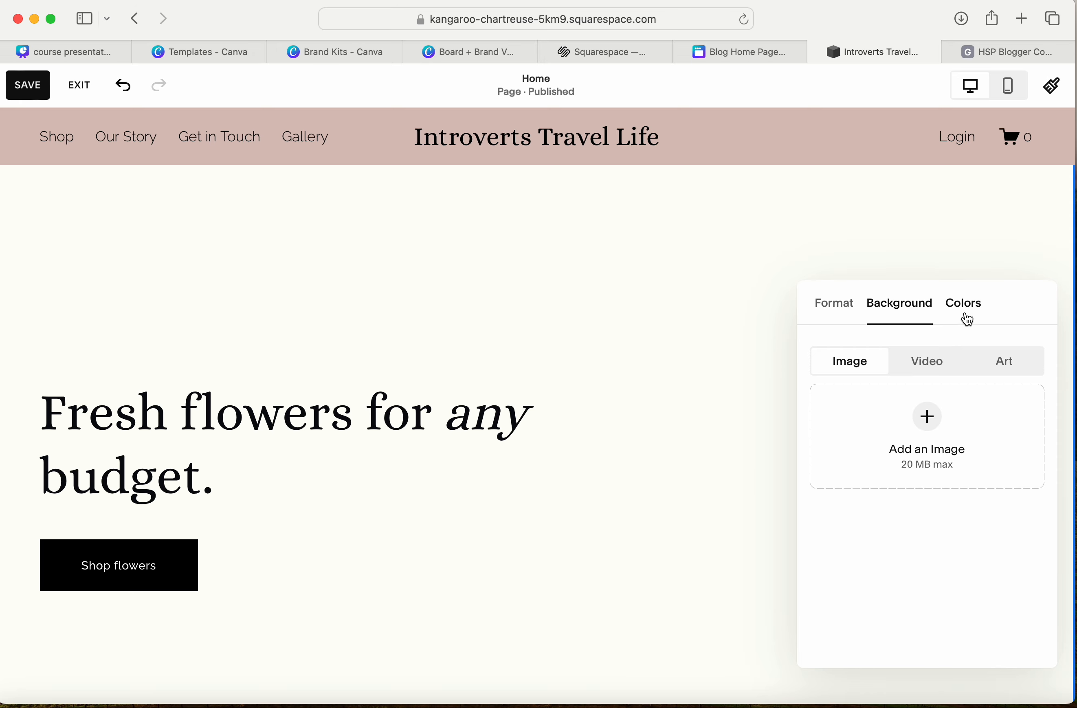
Step: Start uploading a background image file for the banner and browse the HSP Business folder
click(927, 440)
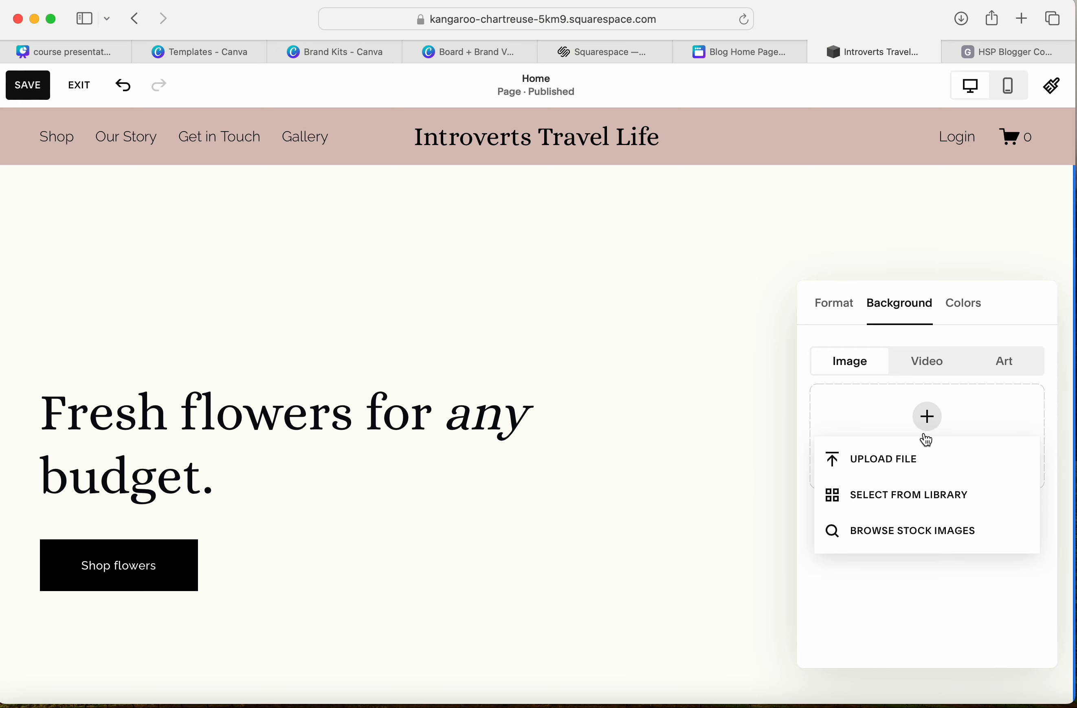
click(896, 458)
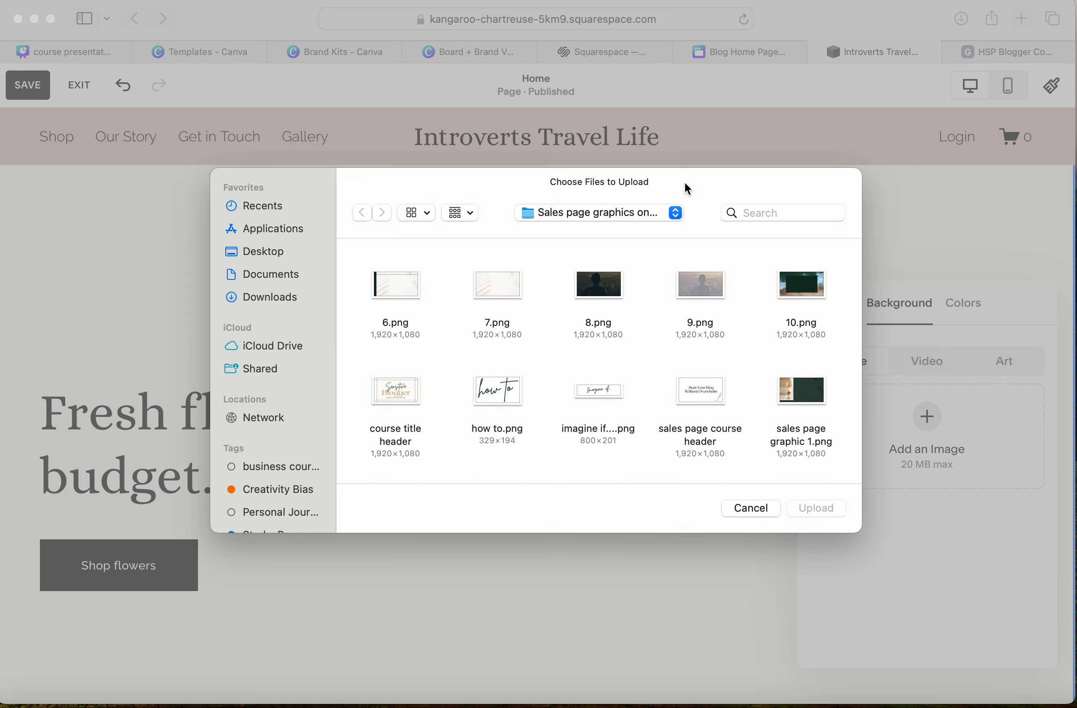
click(651, 224)
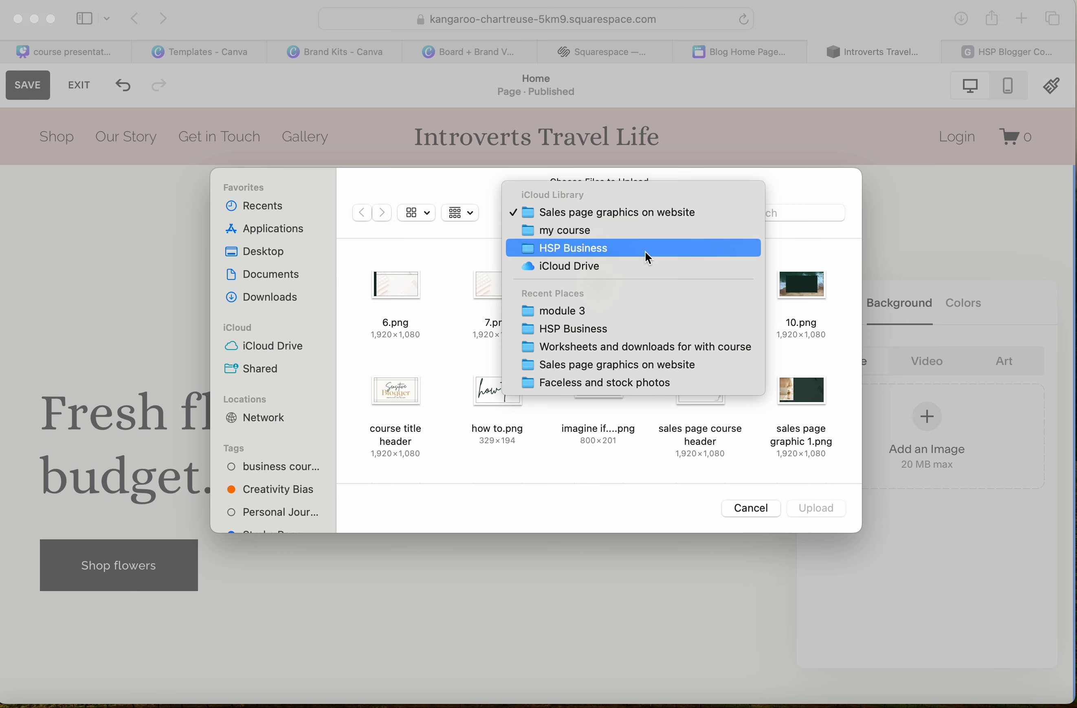
click(625, 335)
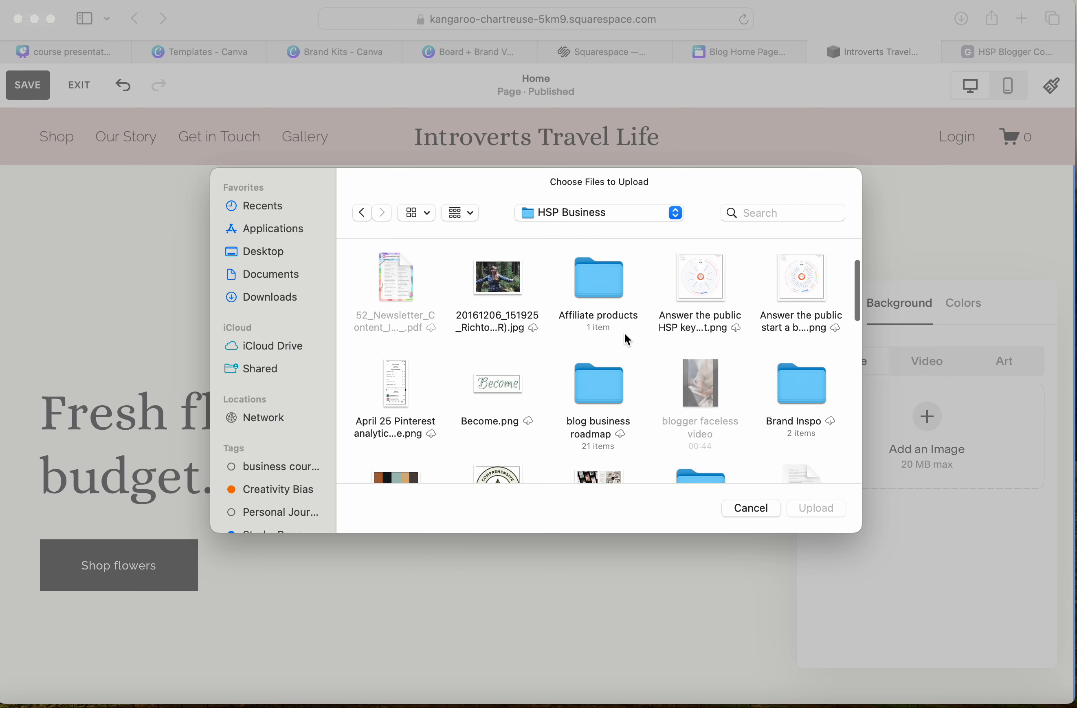
scroll(613, 339, down, 10)
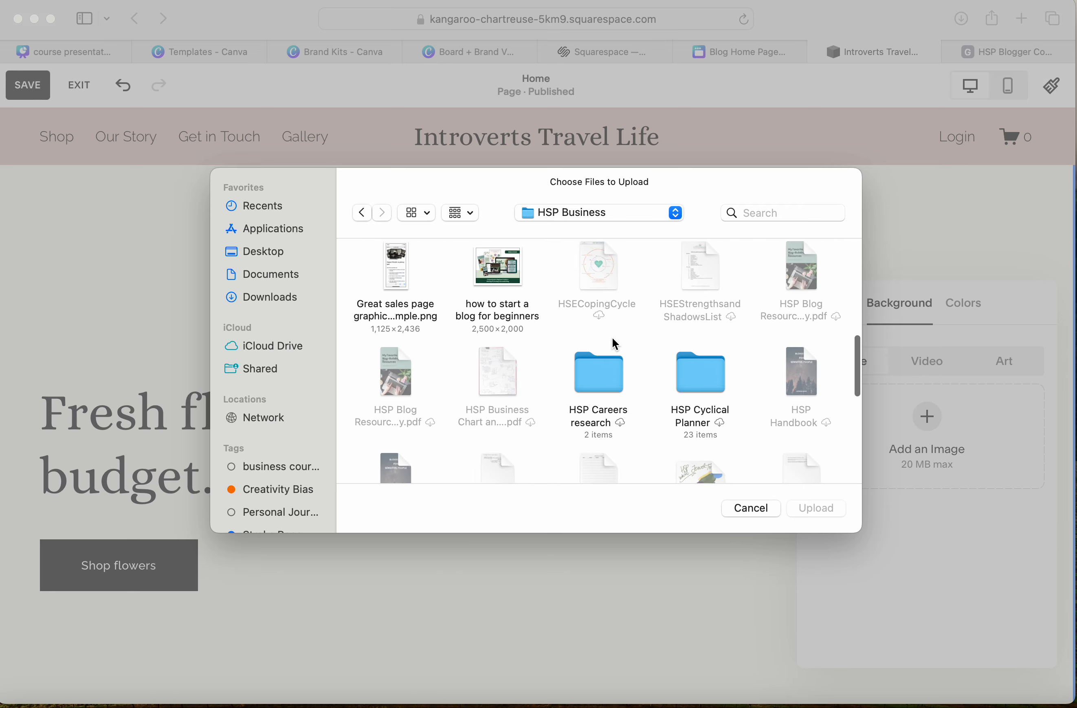
scroll(614, 340, down, 10)
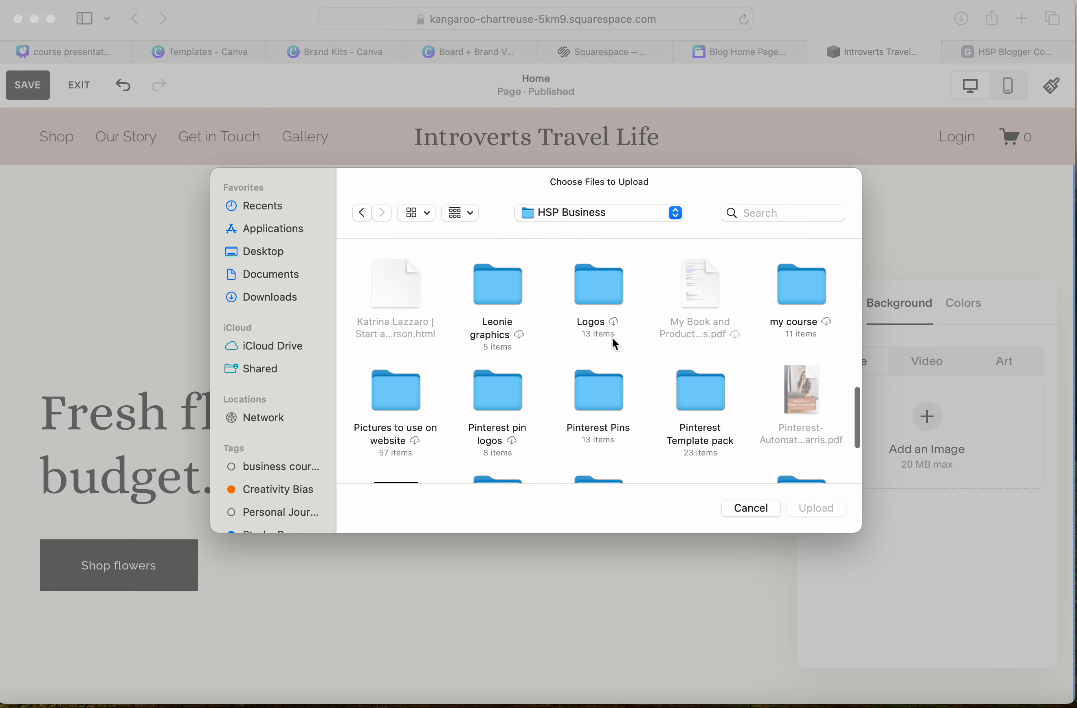
scroll(615, 341, down, 3)
scroll(779, 326, up, 3)
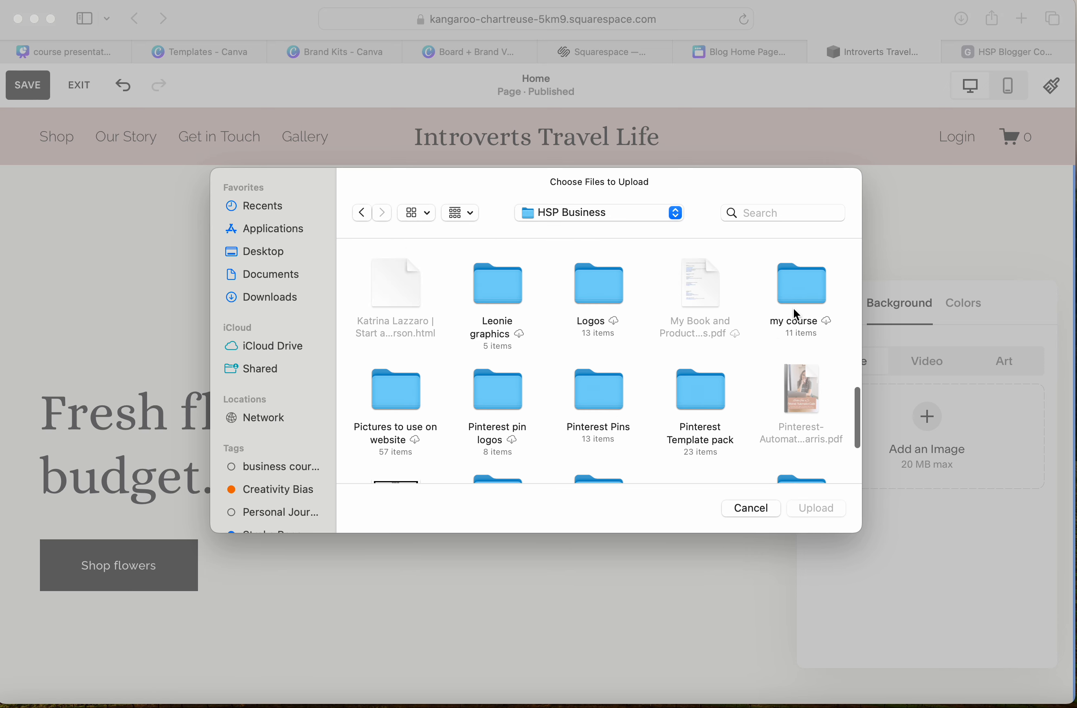
Step: Upload mountains-4671122_1280.jpg as the banner background from the example website pics and graphics folder within my course
double_click(804, 300)
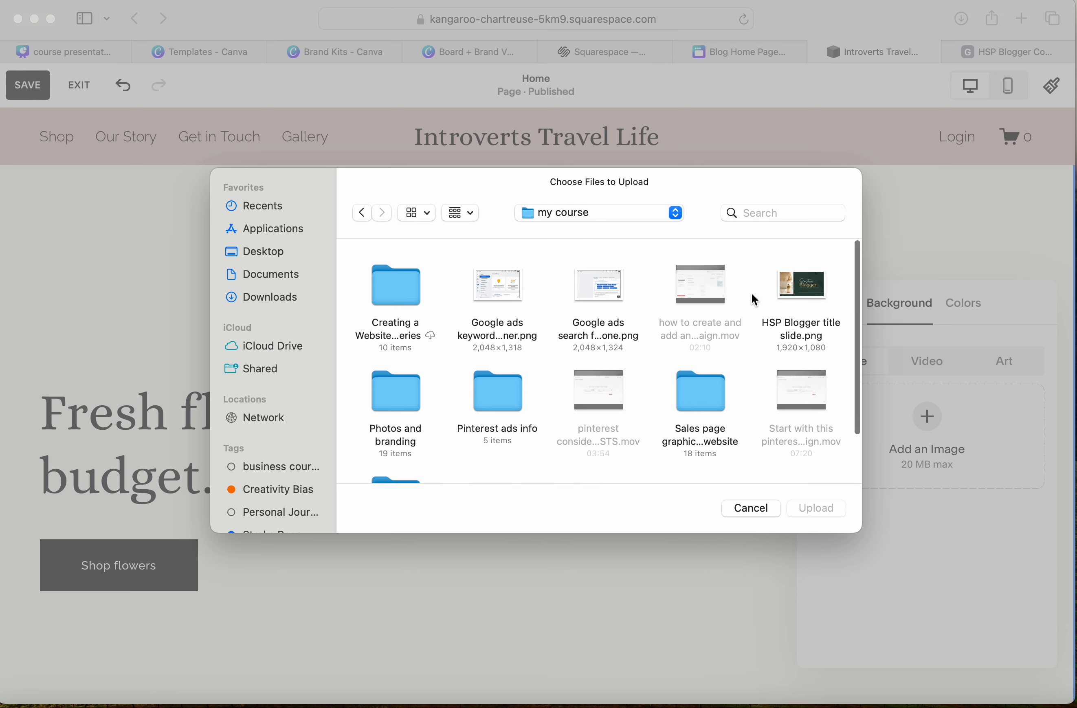
click(411, 305)
double_click(410, 305)
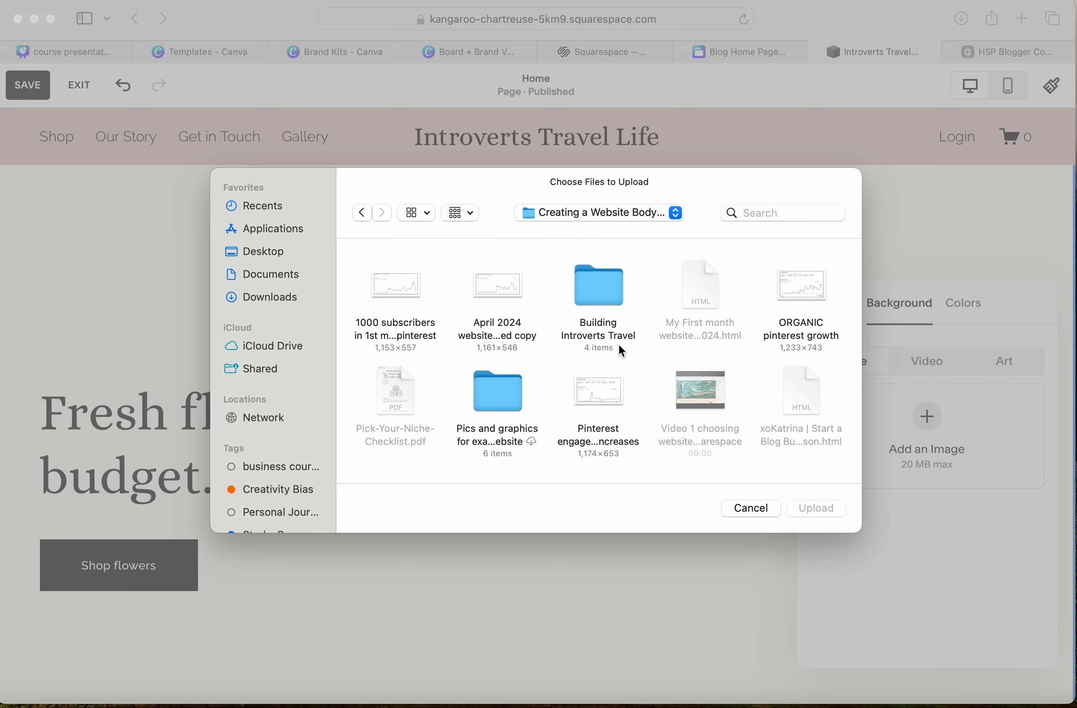
double_click(504, 391)
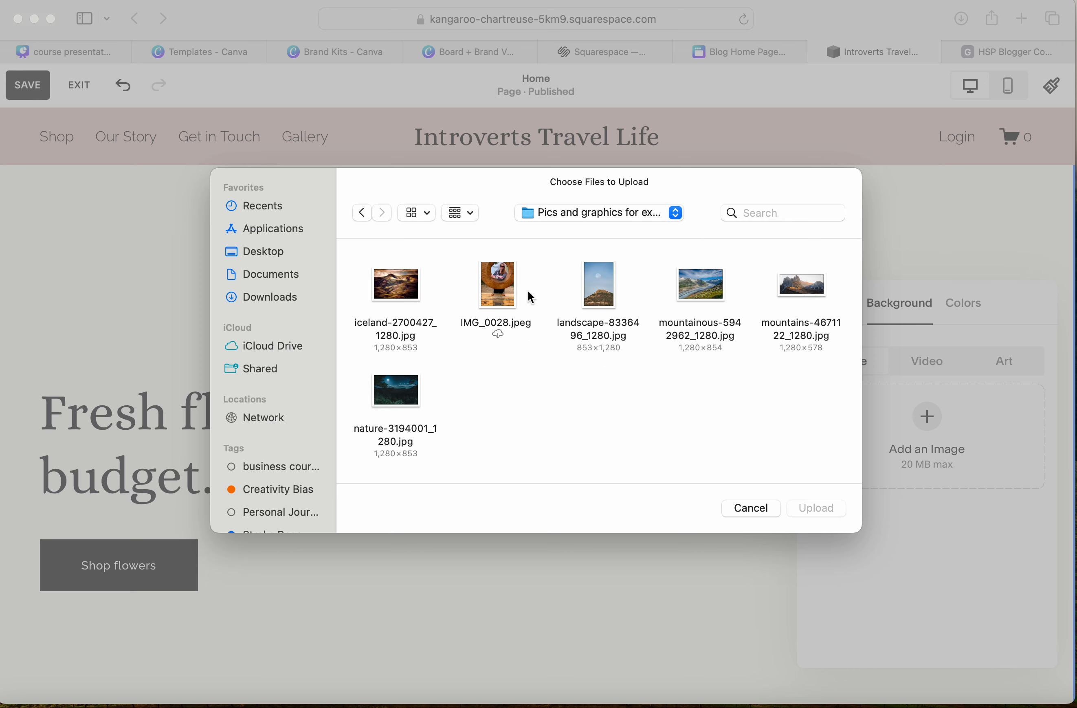
click(805, 285)
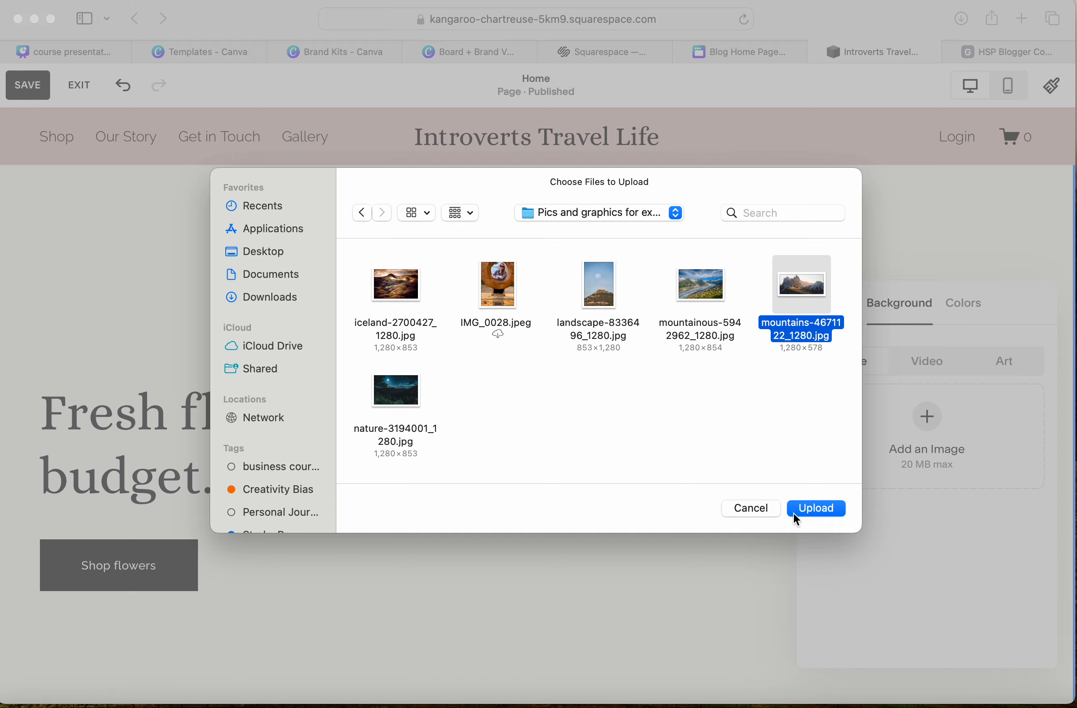
click(806, 509)
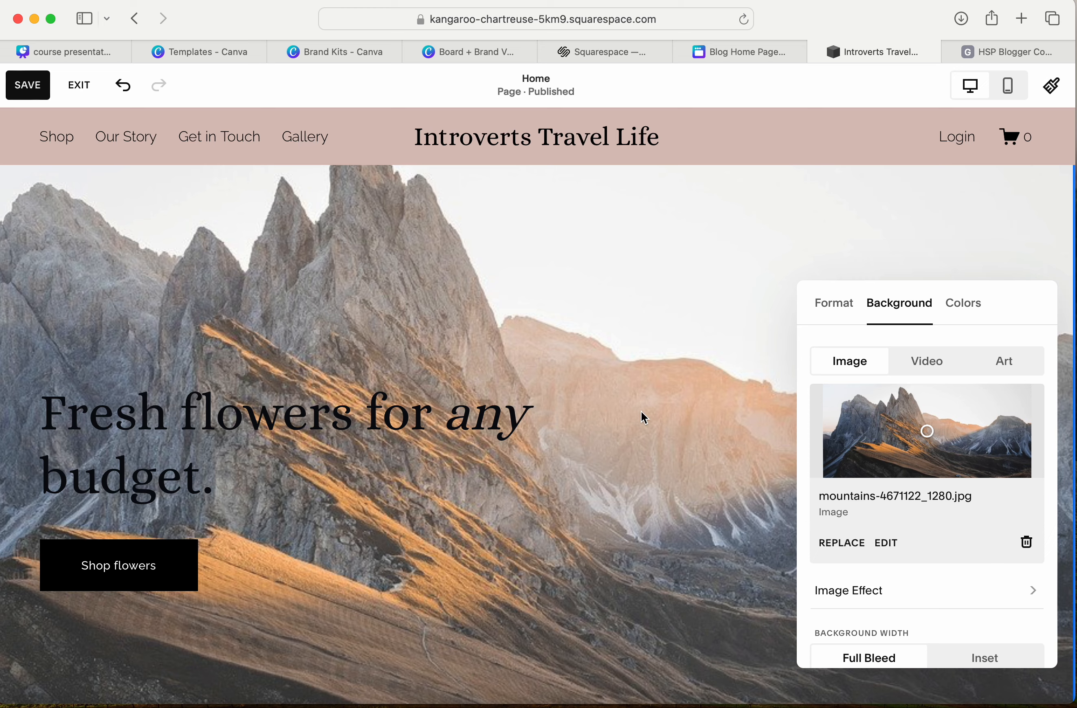
scroll(673, 422, down, 5)
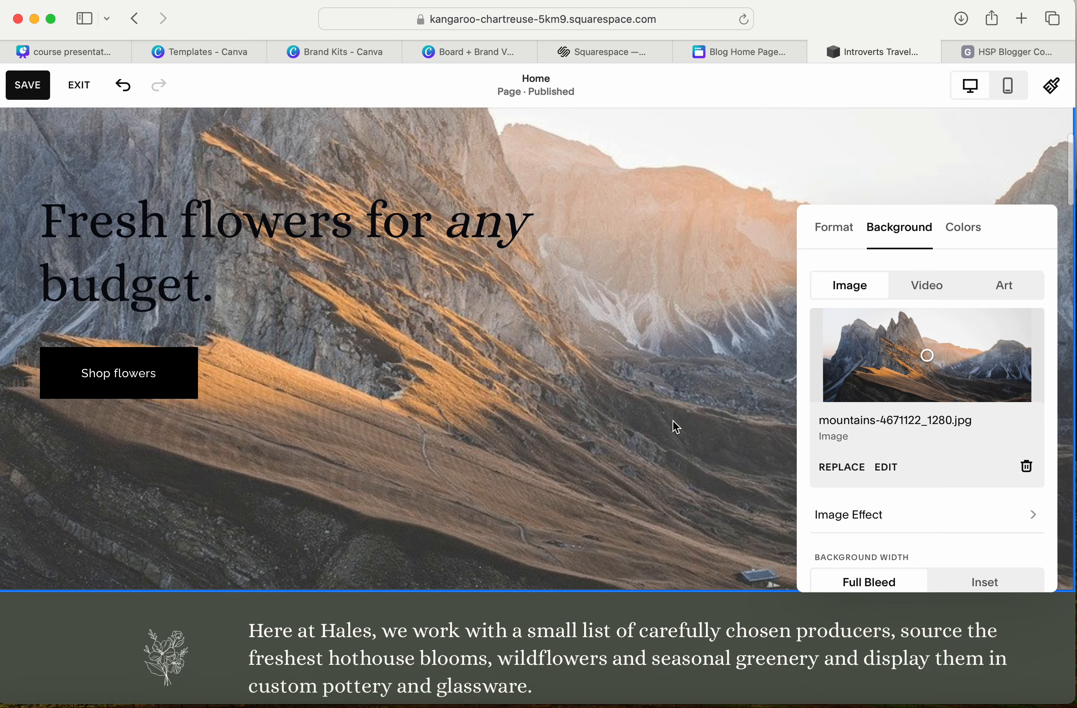
scroll(673, 421, up, 3)
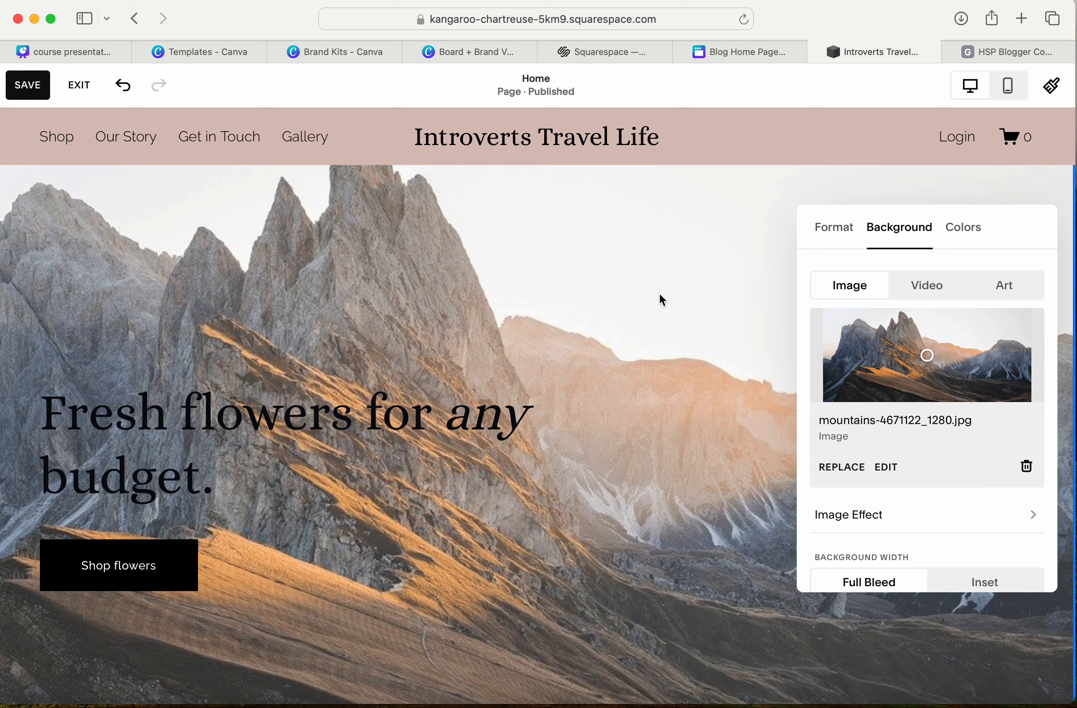
Step: Try the Light 1, Light 2 and Bright 1 color themes on the mountain banner section and settle on Bright 2
click(959, 235)
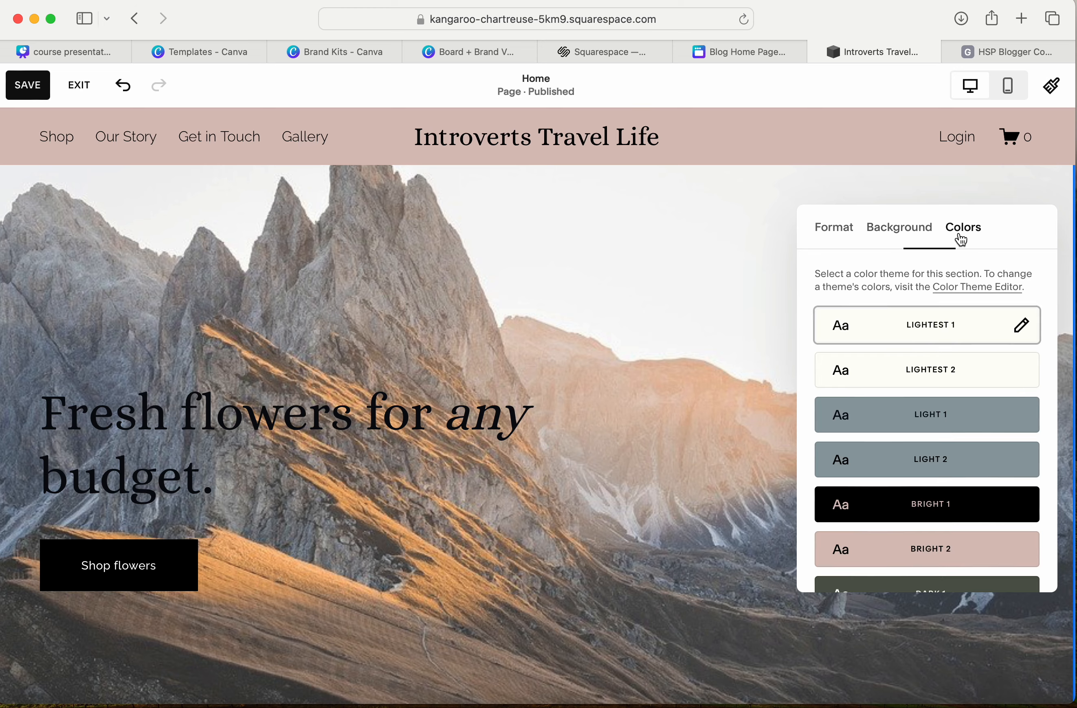
click(987, 421)
click(984, 465)
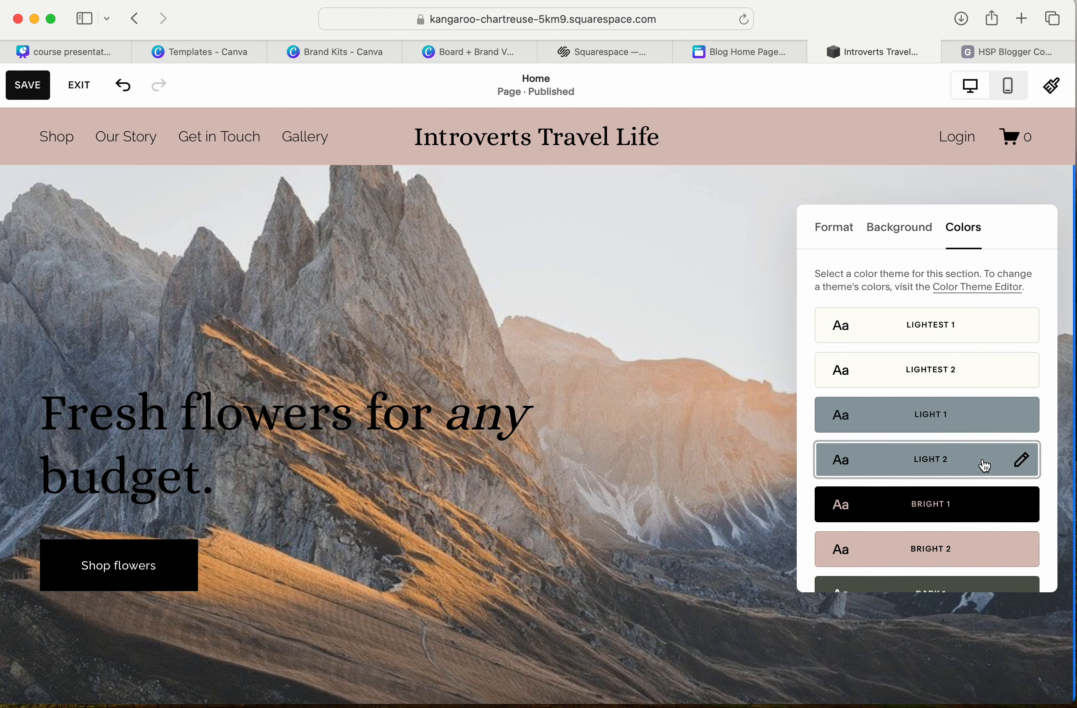
click(979, 509)
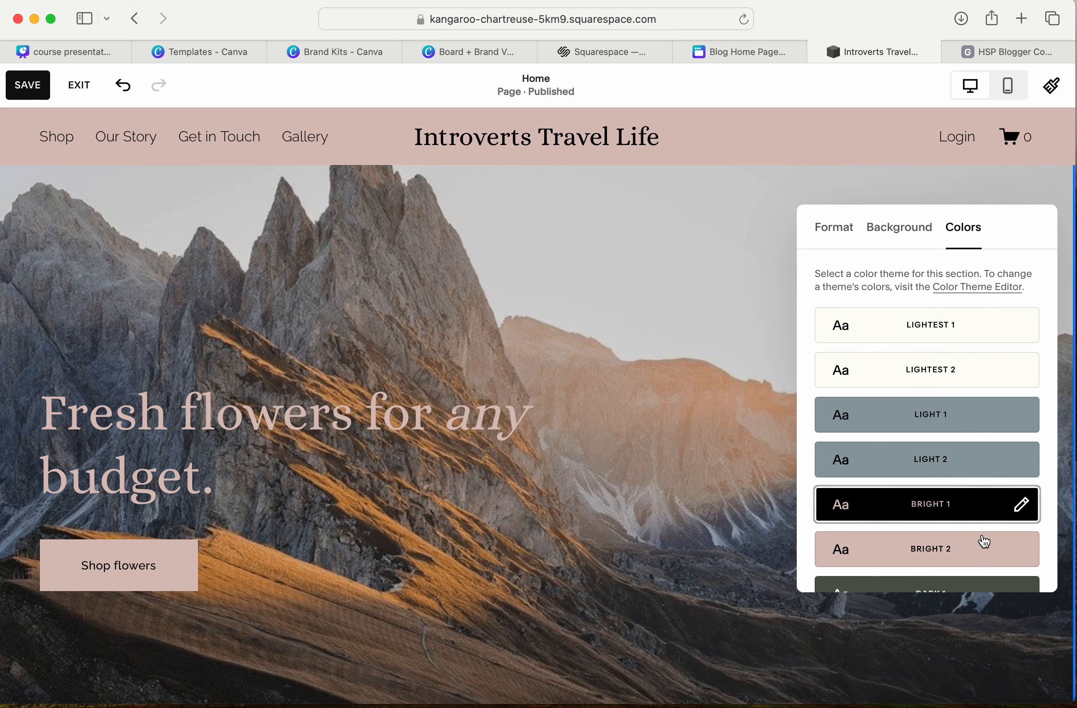
click(984, 555)
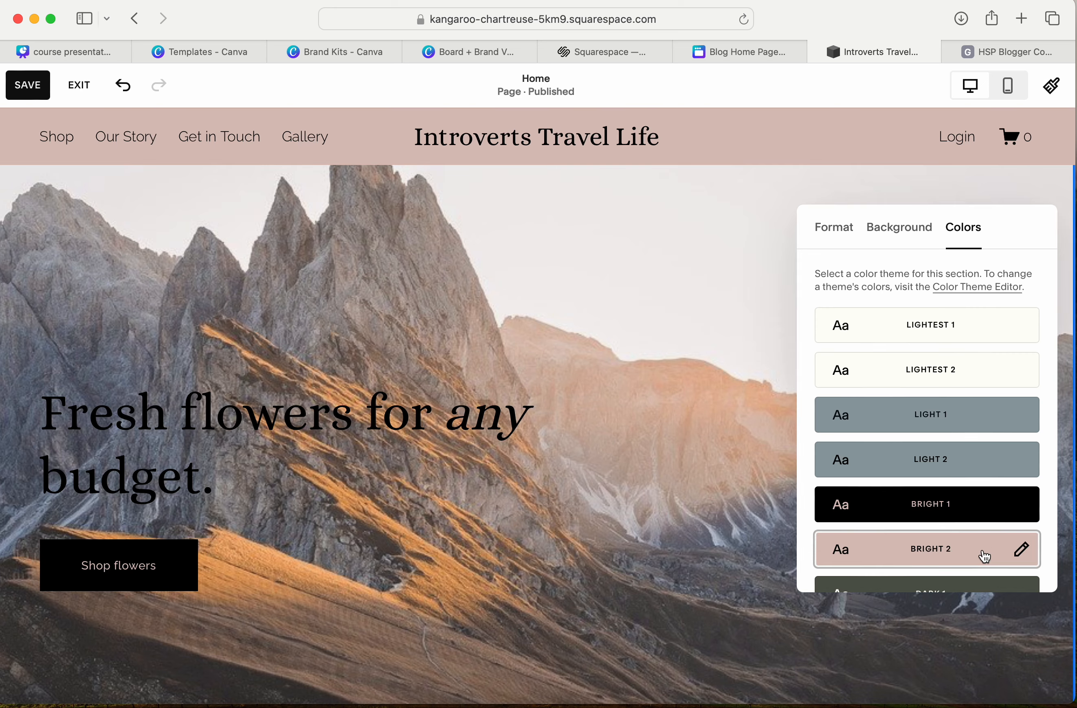
scroll(963, 457, down, 5)
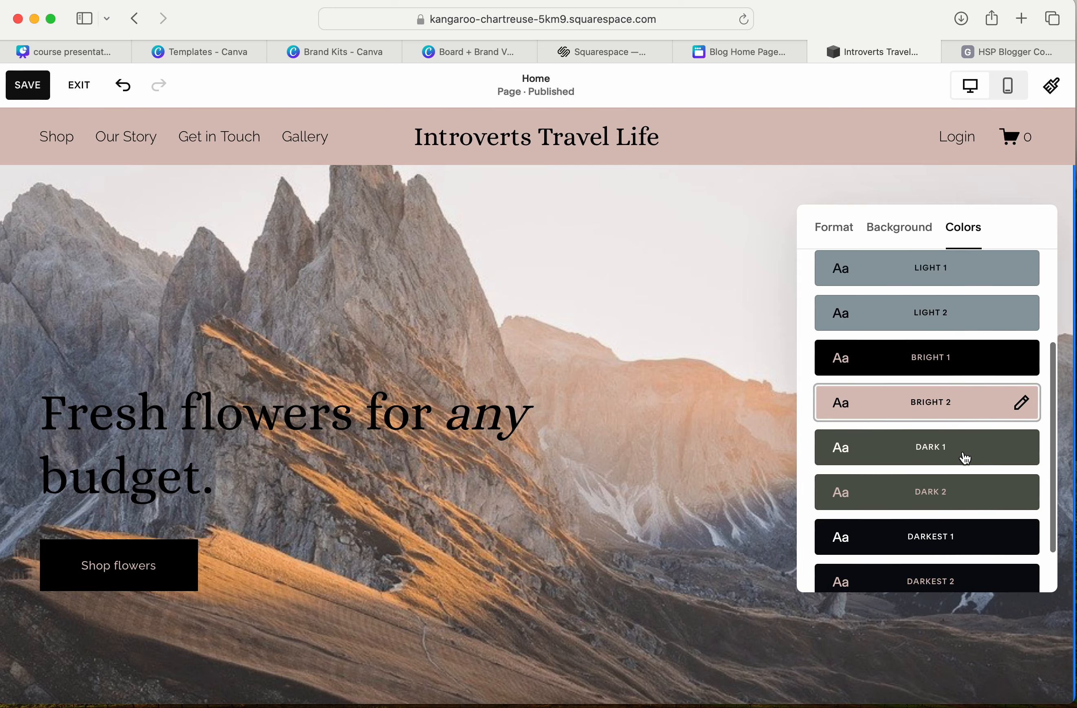
scroll(965, 457, down, 2)
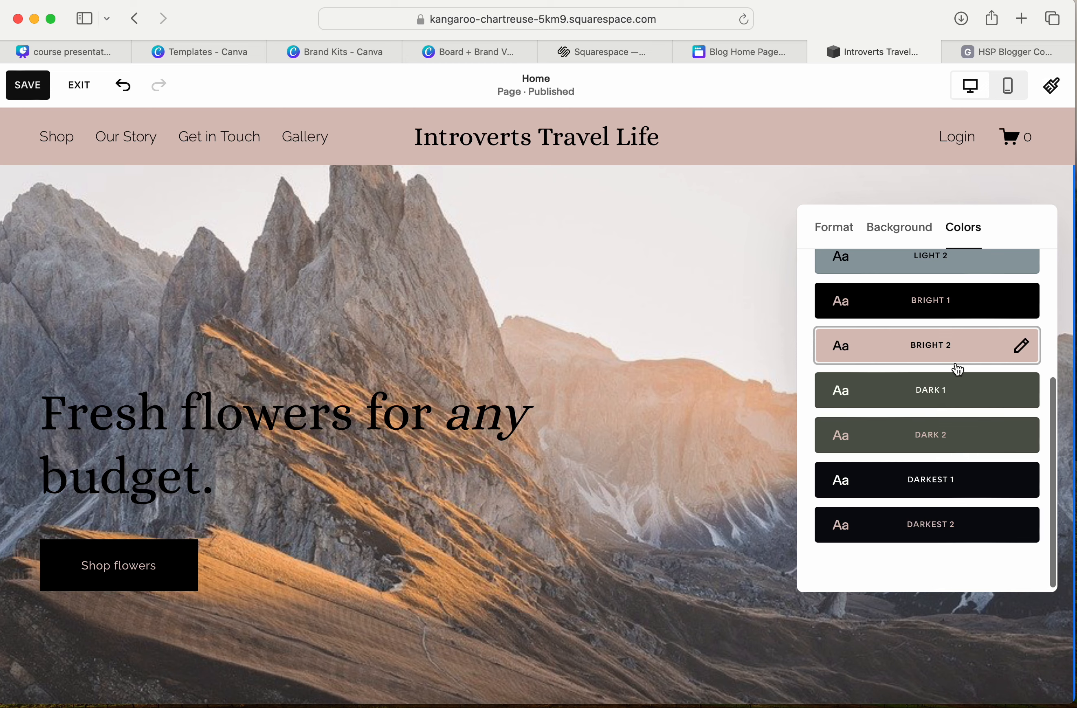
Step: Examine the Bright 2 theme's color settings and the site's color palette, leaving them as they are
click(1023, 350)
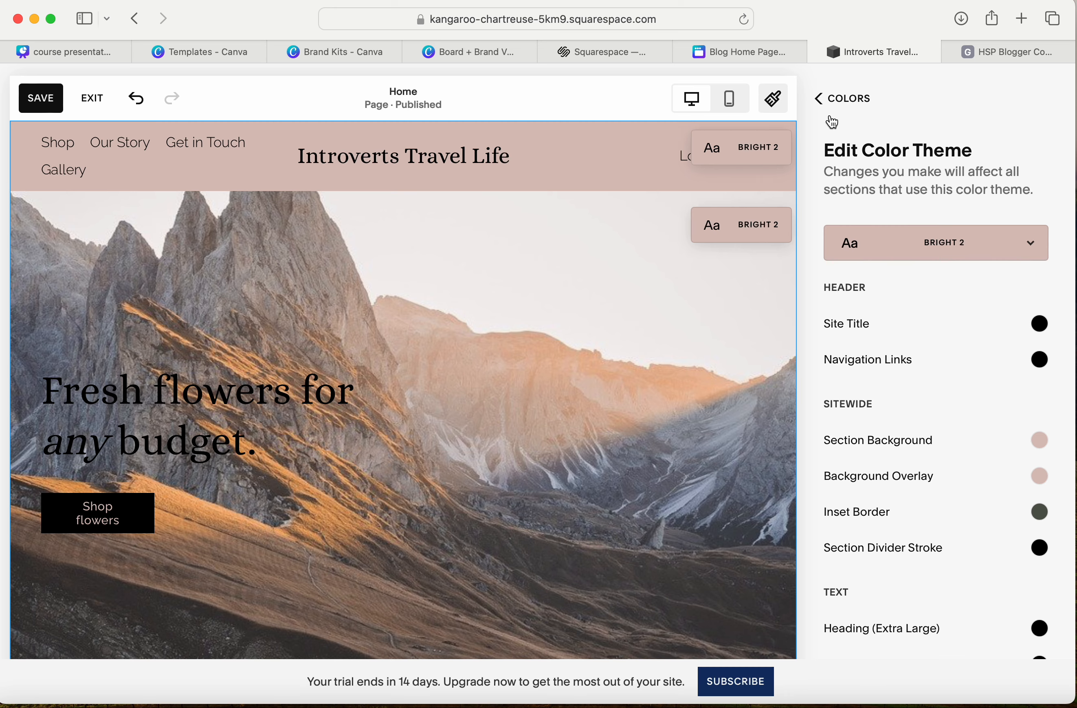
click(827, 100)
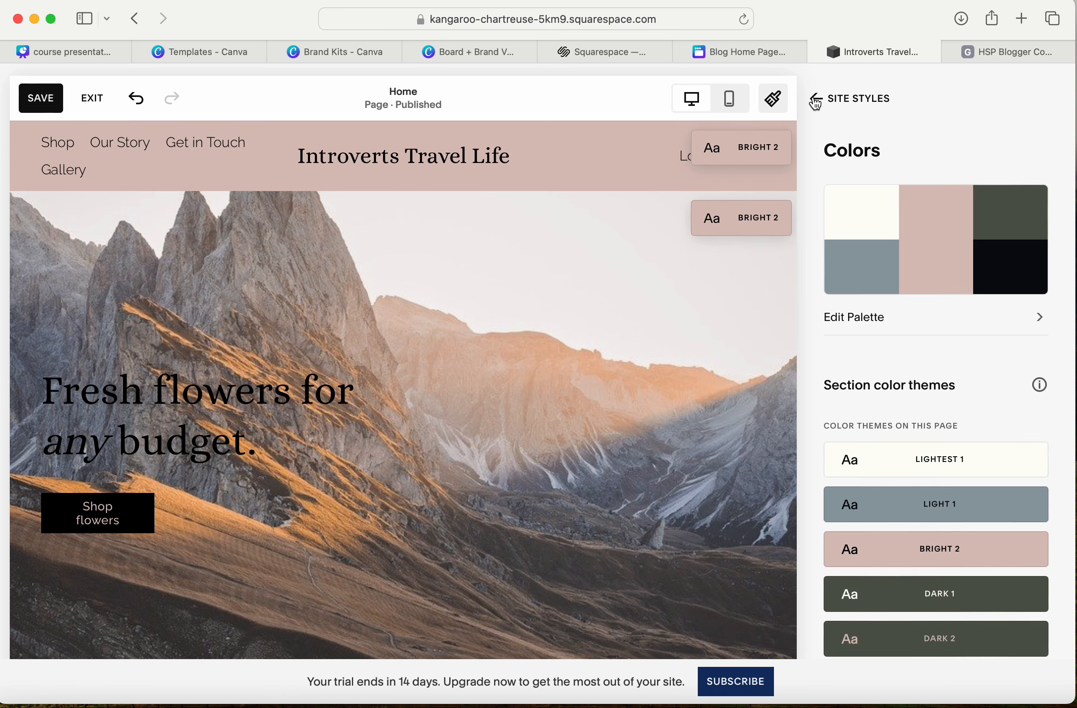
click(815, 98)
click(841, 106)
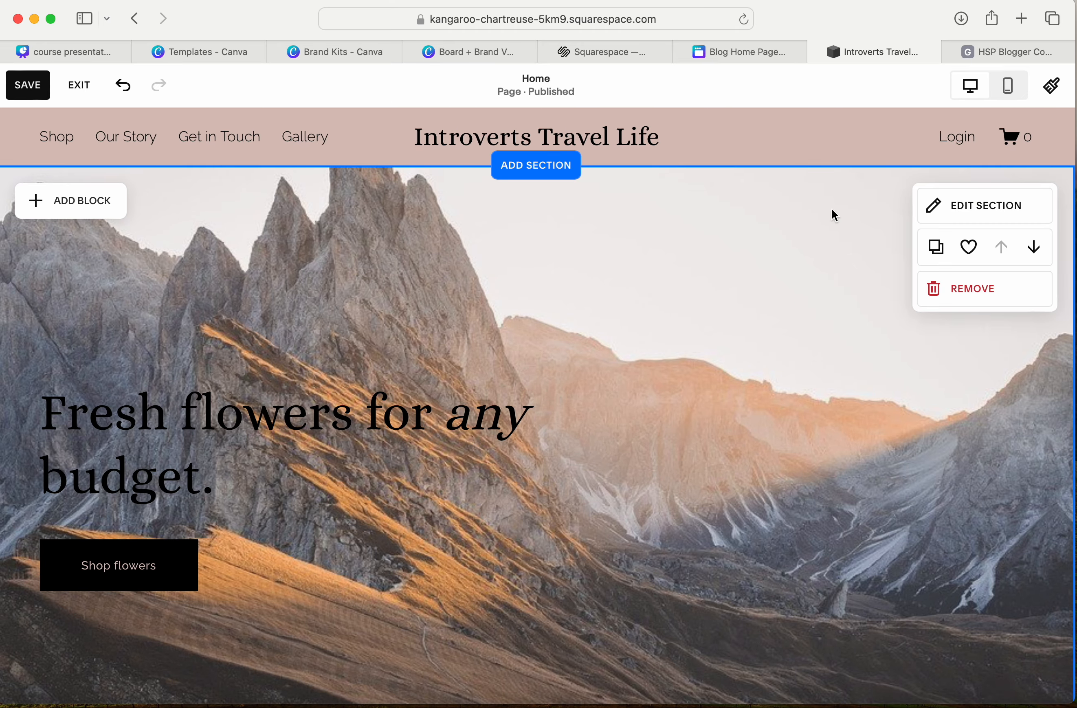
Step: Set the site header's color style to Adaptive, save the changes and return to editing the page
mouse_move(681, 162)
mouse_move(615, 150)
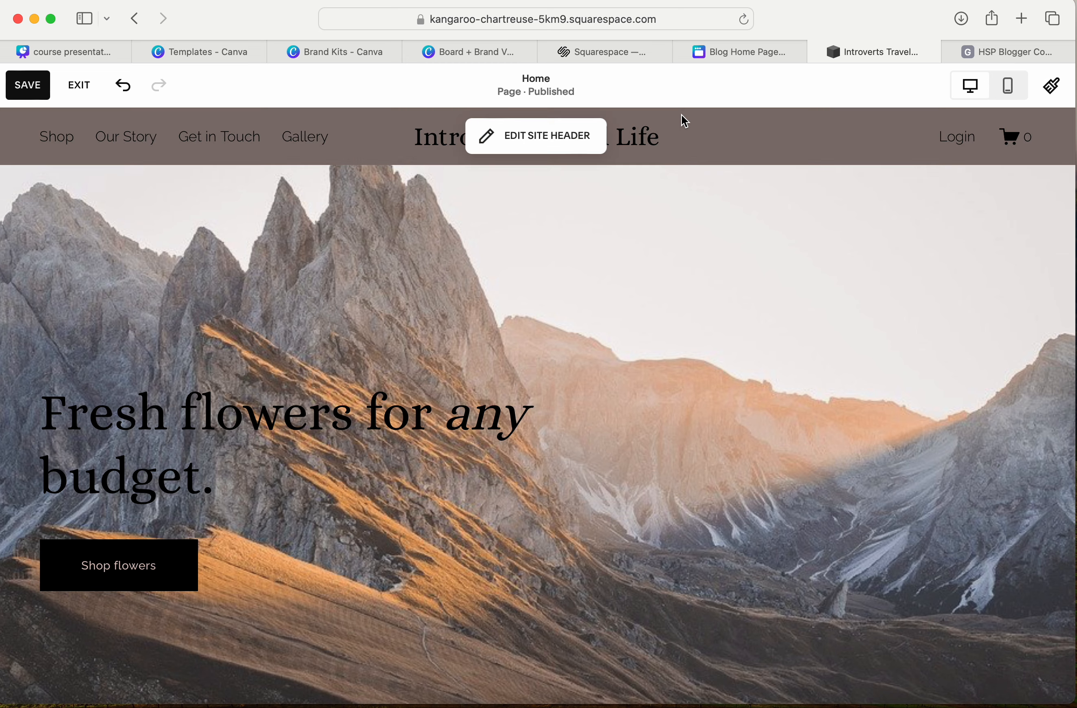
click(579, 145)
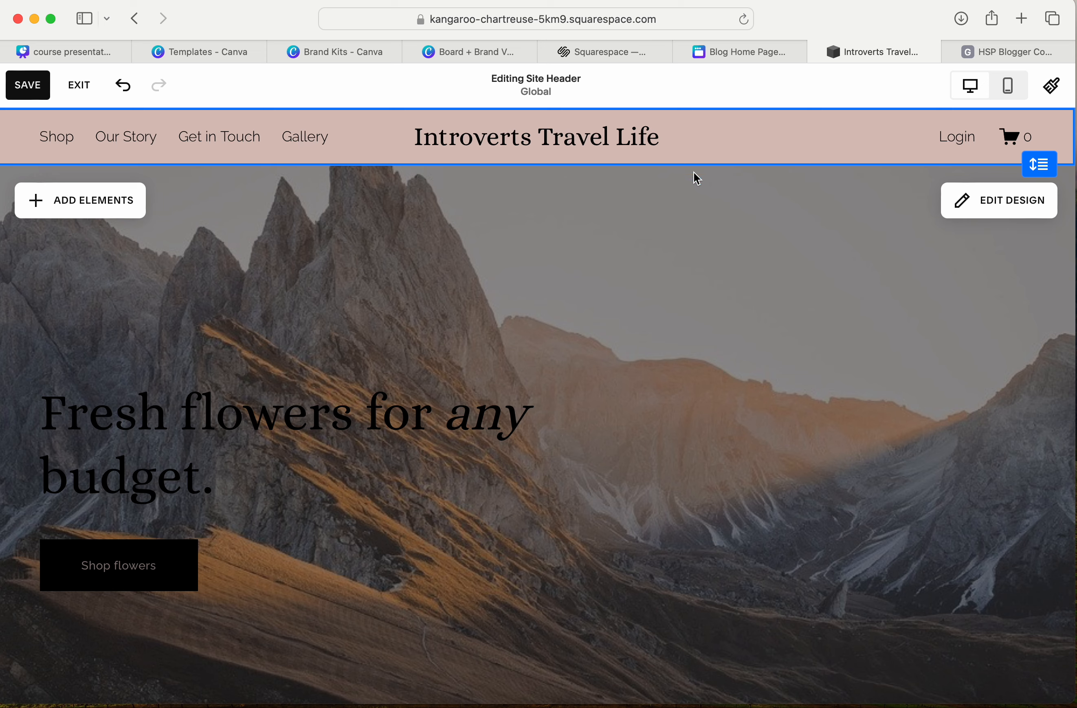
click(996, 202)
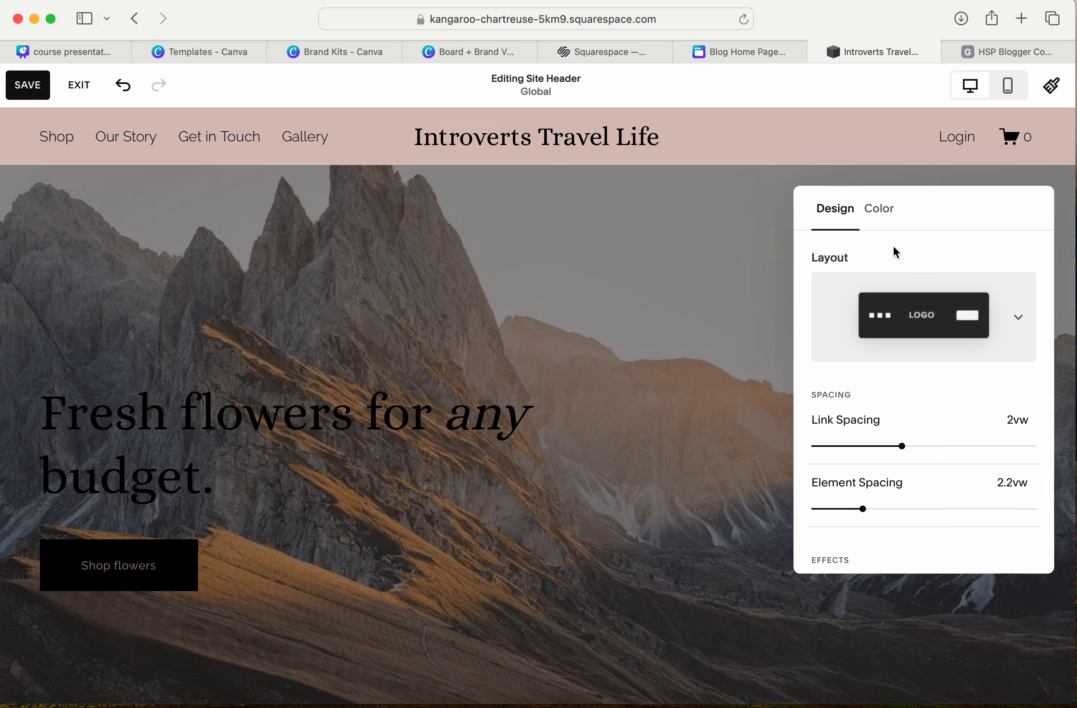
scroll(895, 252, down, 10)
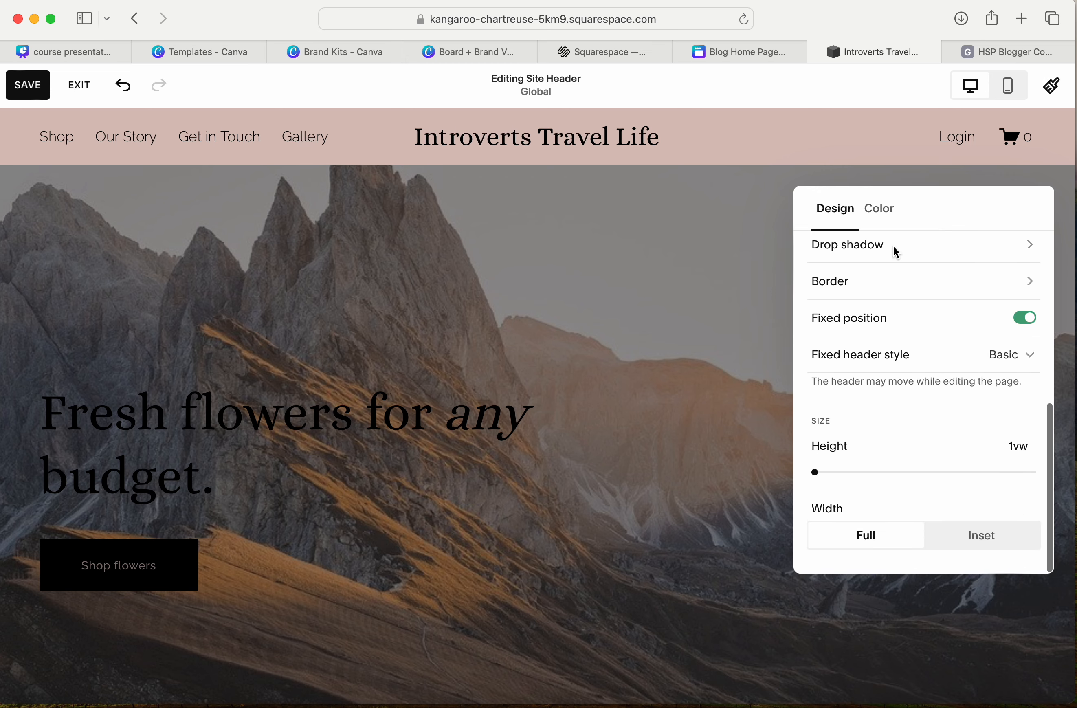
scroll(895, 252, up, 8)
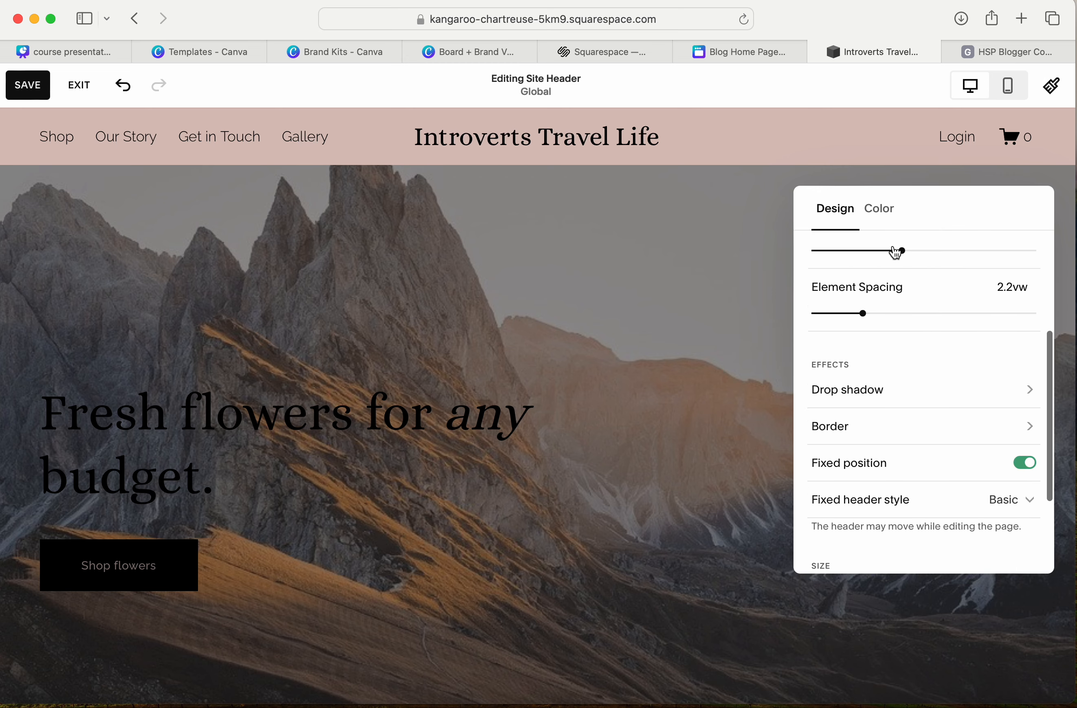
click(880, 213)
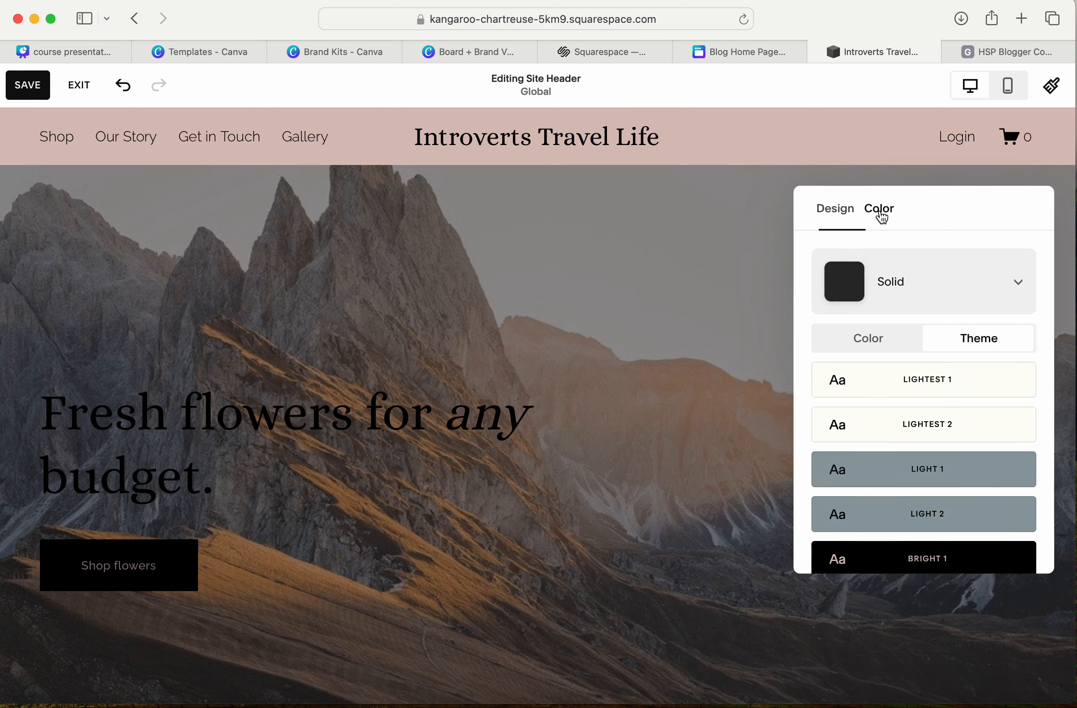
click(970, 286)
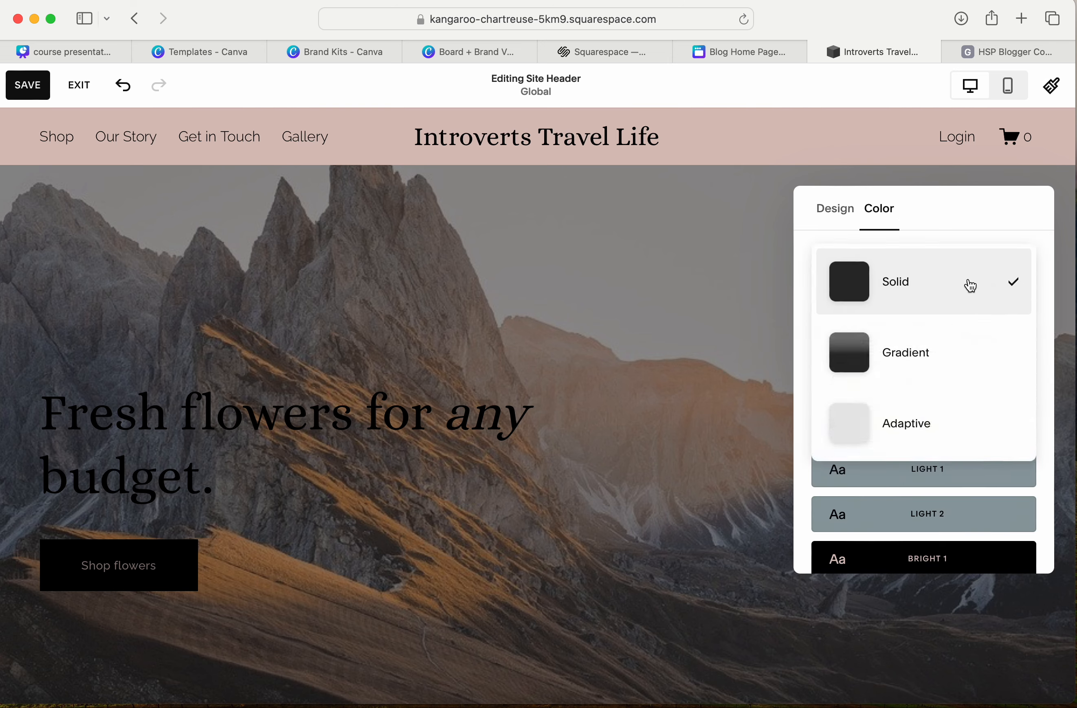
click(921, 420)
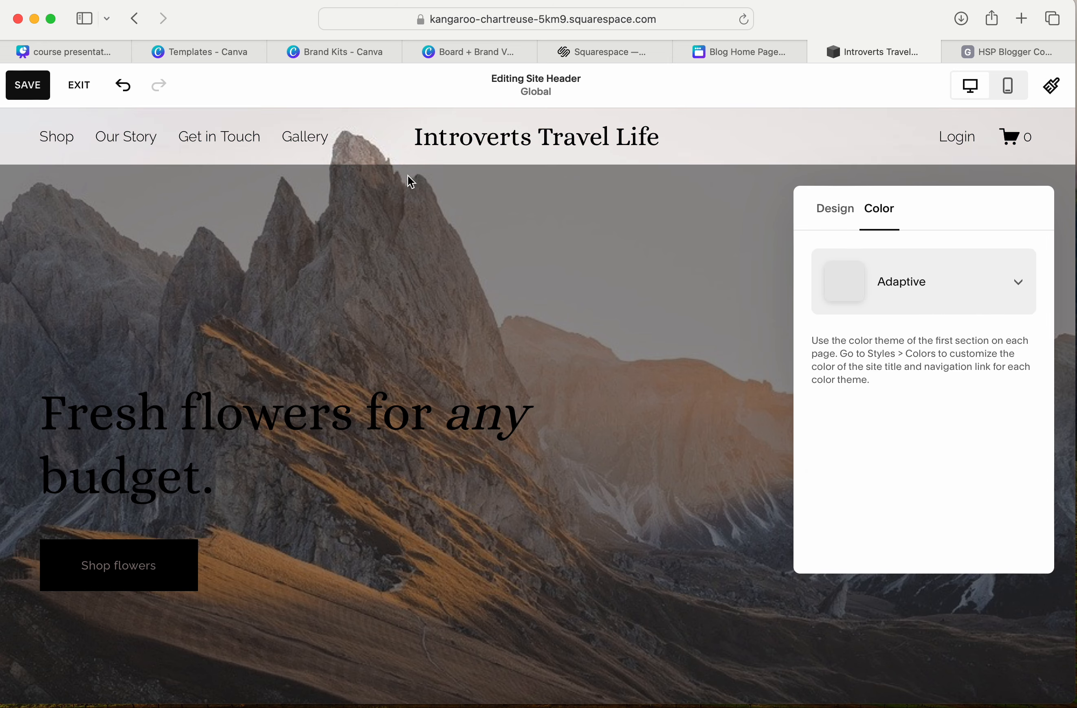
click(656, 265)
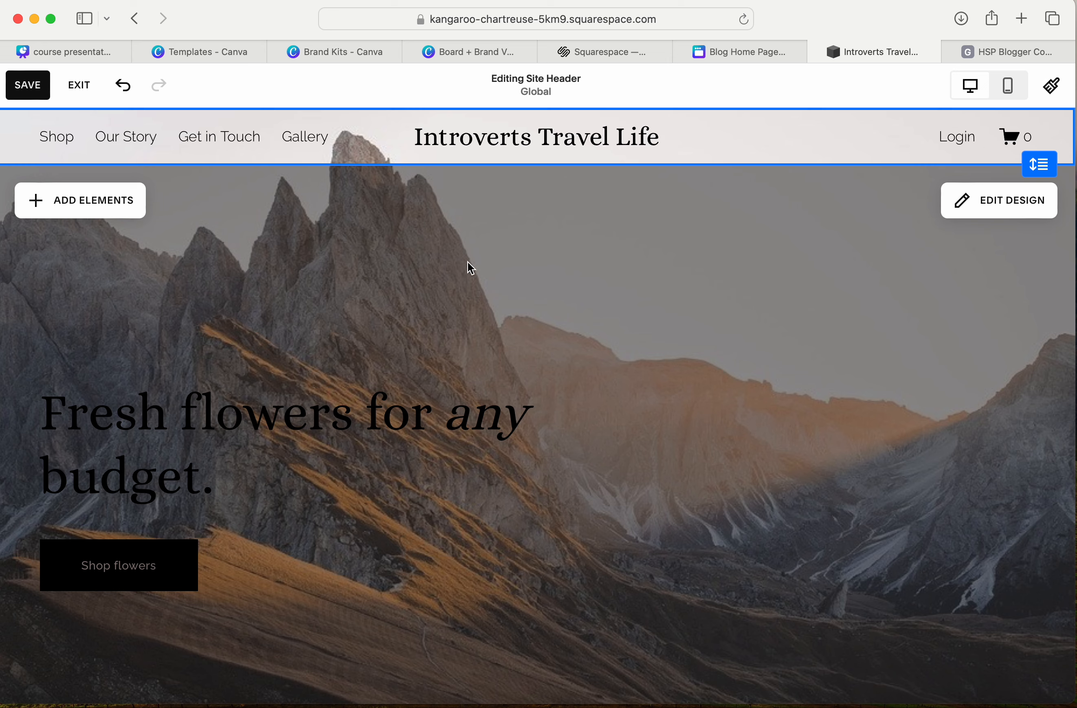
click(25, 86)
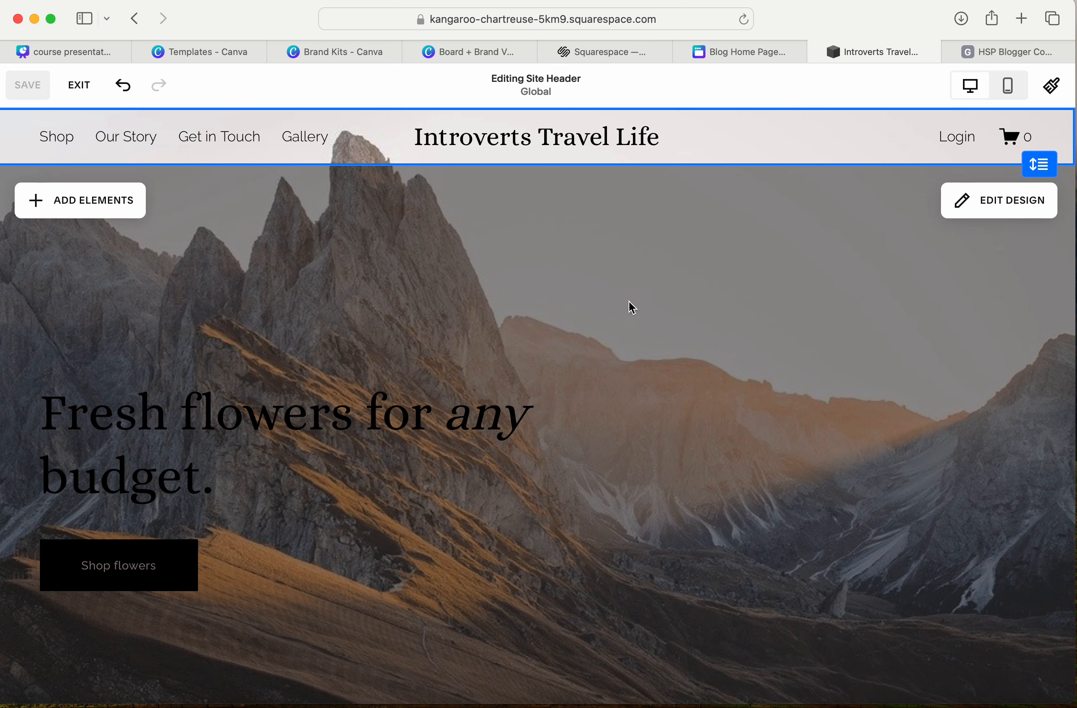
click(714, 314)
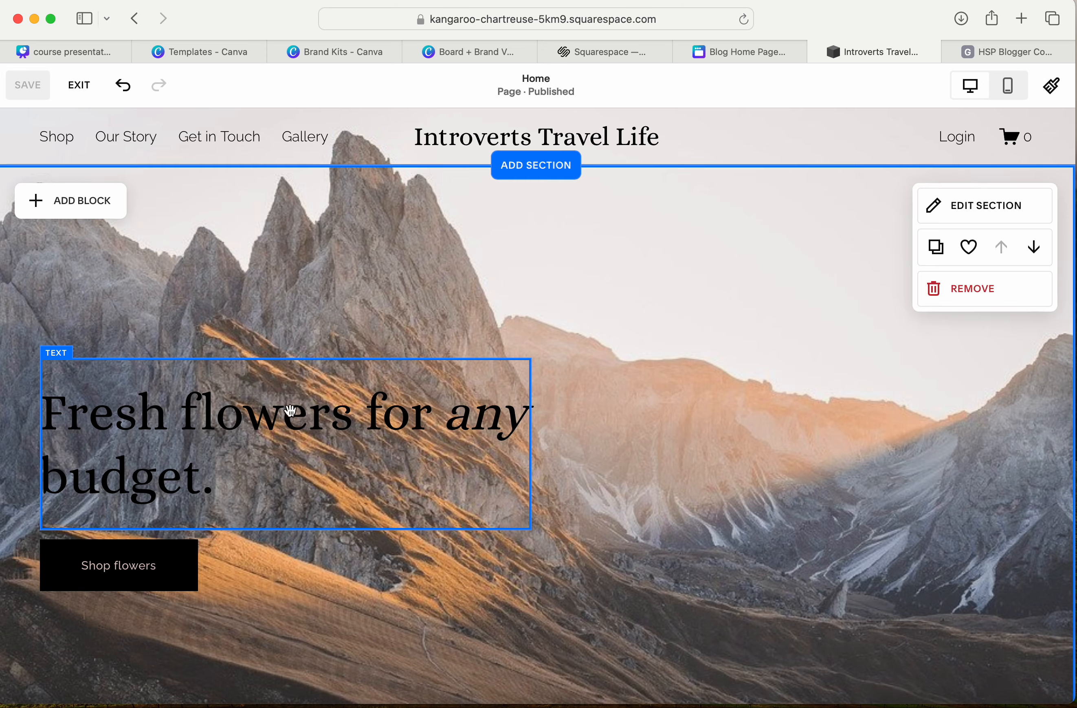
Step: Replace the banner's flower heading with "Introverts Travel Too"
scroll(667, 405, down, 5)
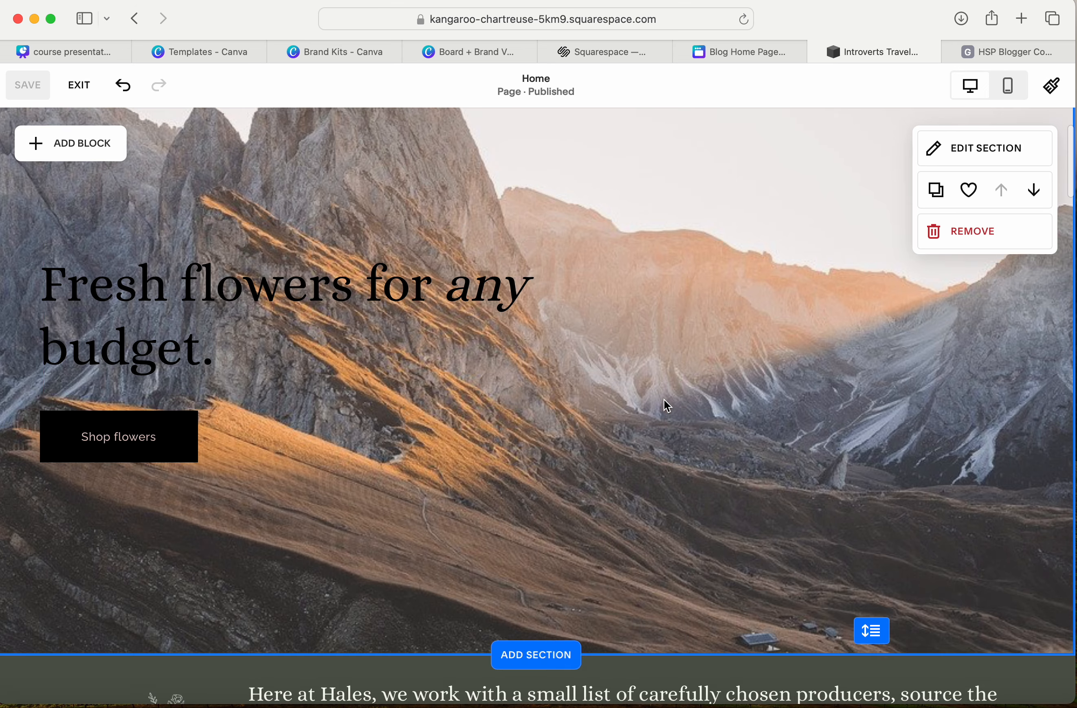
click(144, 305)
double_click(126, 286)
key(super+a)
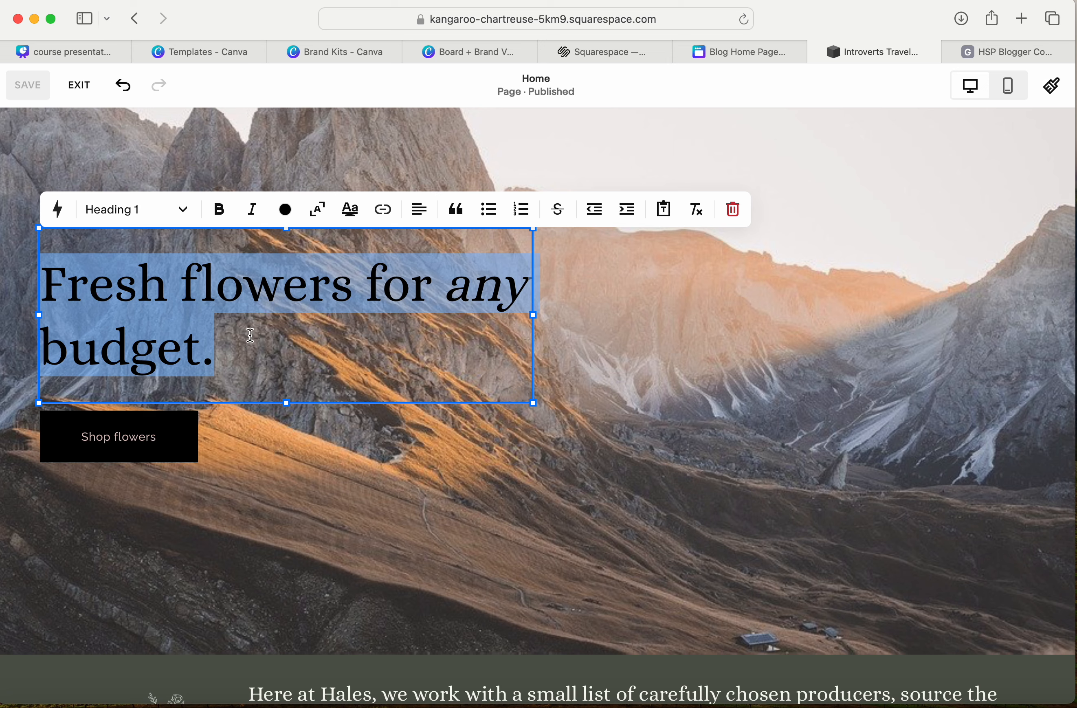
key(BackSpace)
text(In)
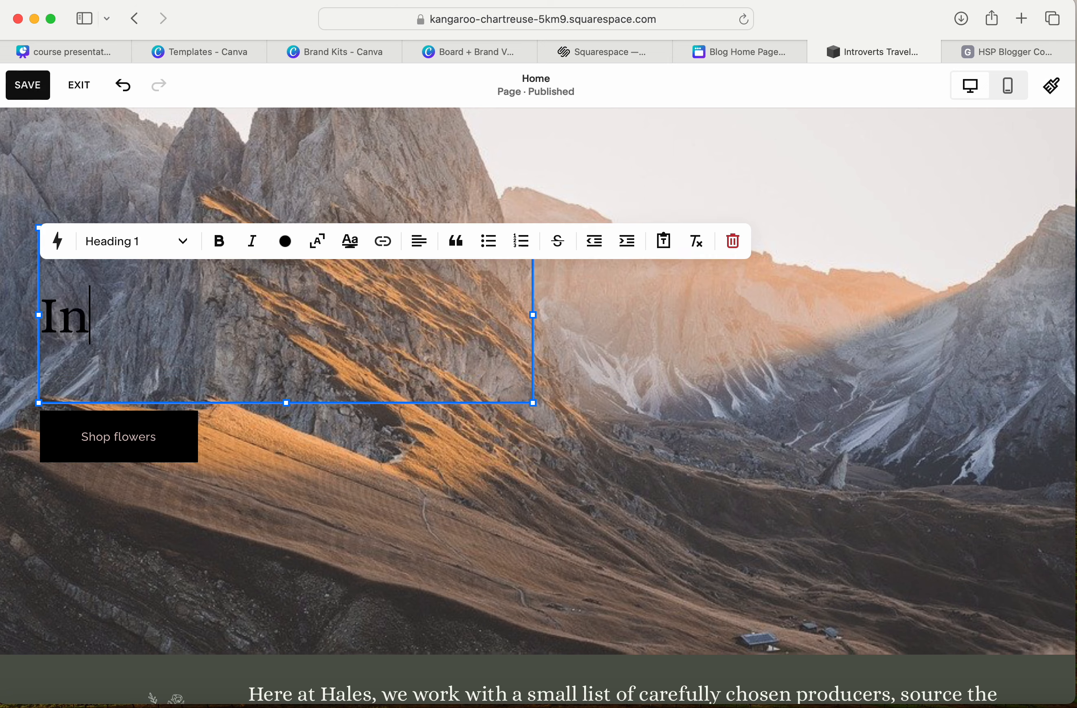
text(troverts)
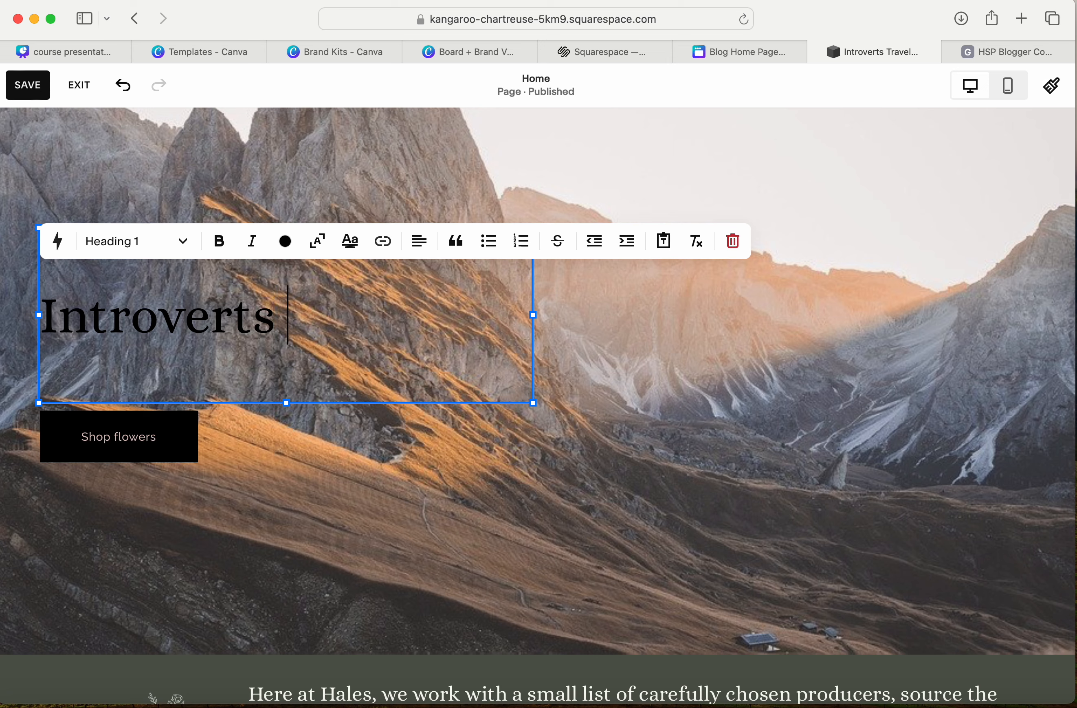
text( Travel )
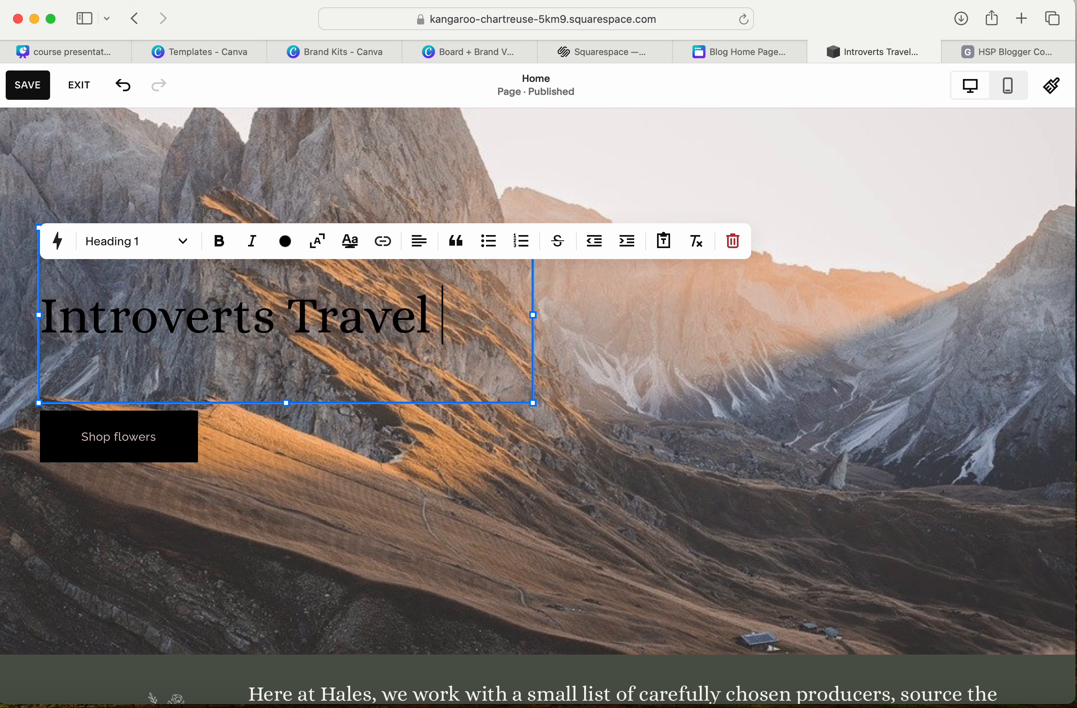
text(Too)
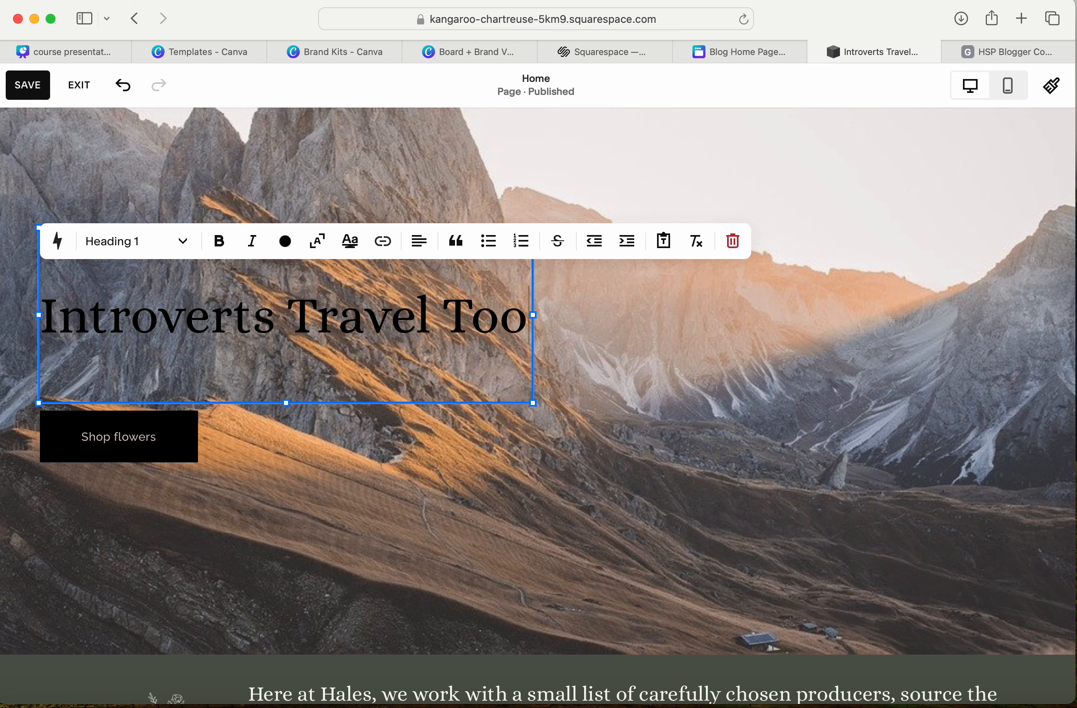
click(599, 389)
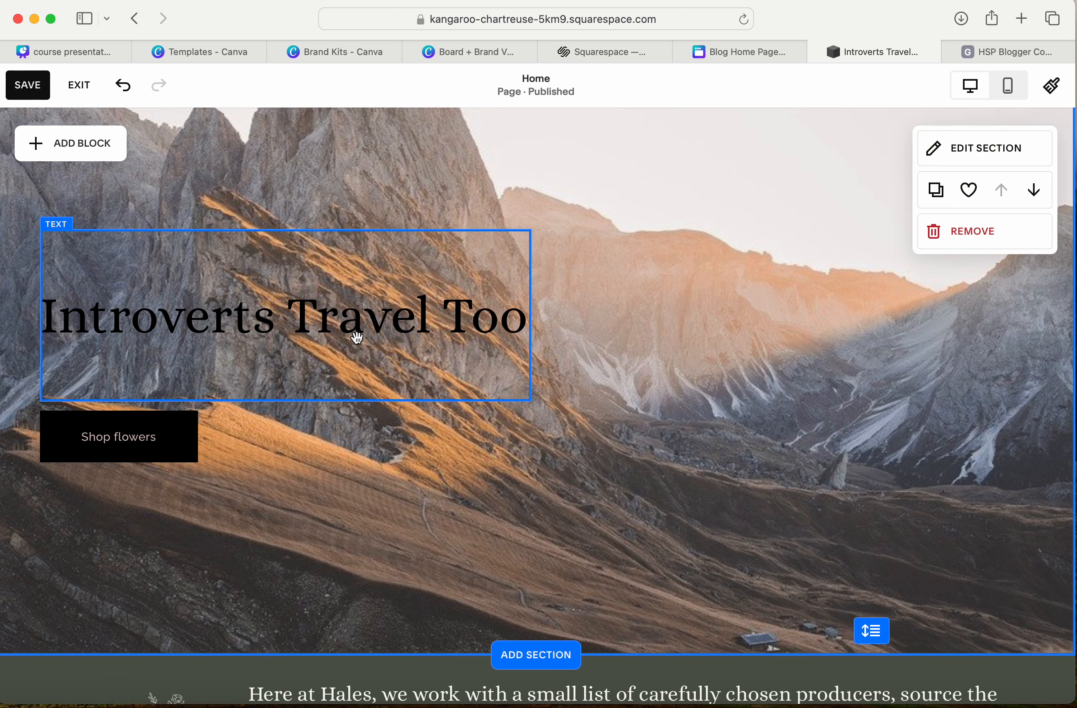
Step: Move the banner heading higher up the mountain image and shorten its text block to fit a single line
drag(357, 338, 359, 277)
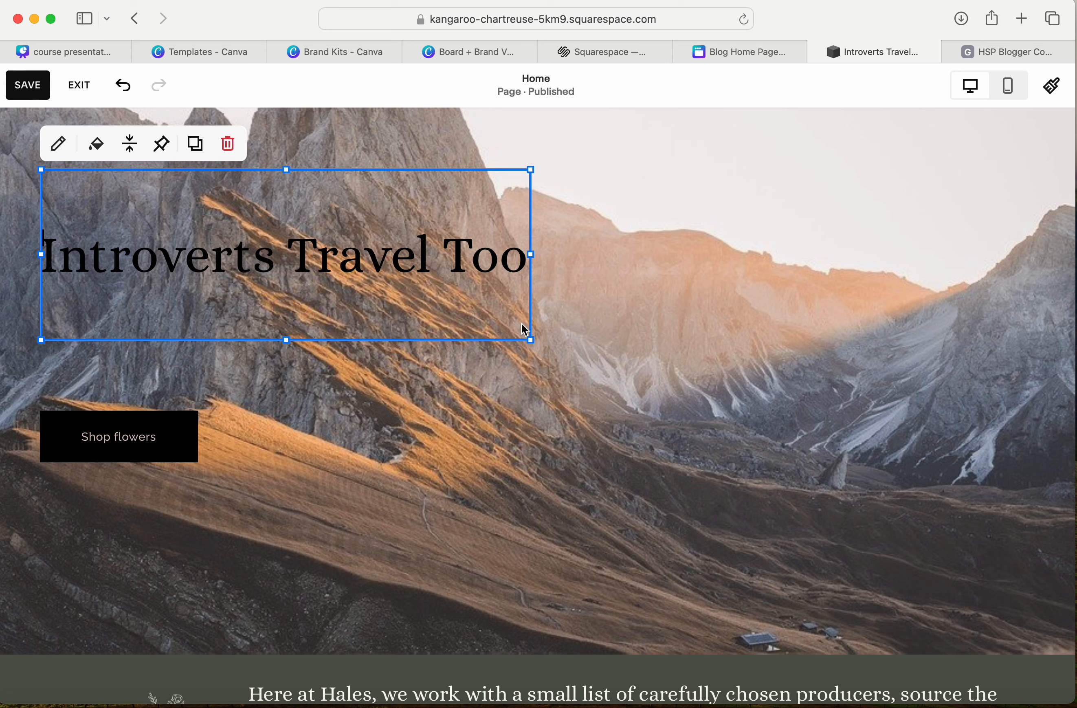
click(496, 383)
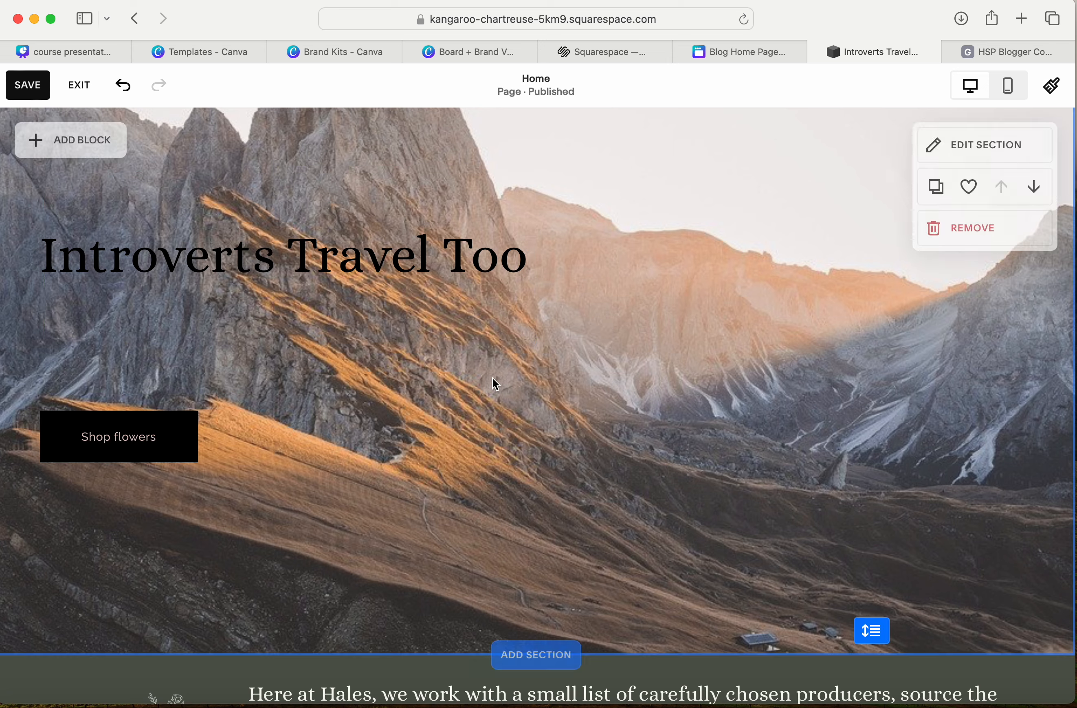
click(287, 300)
click(291, 315)
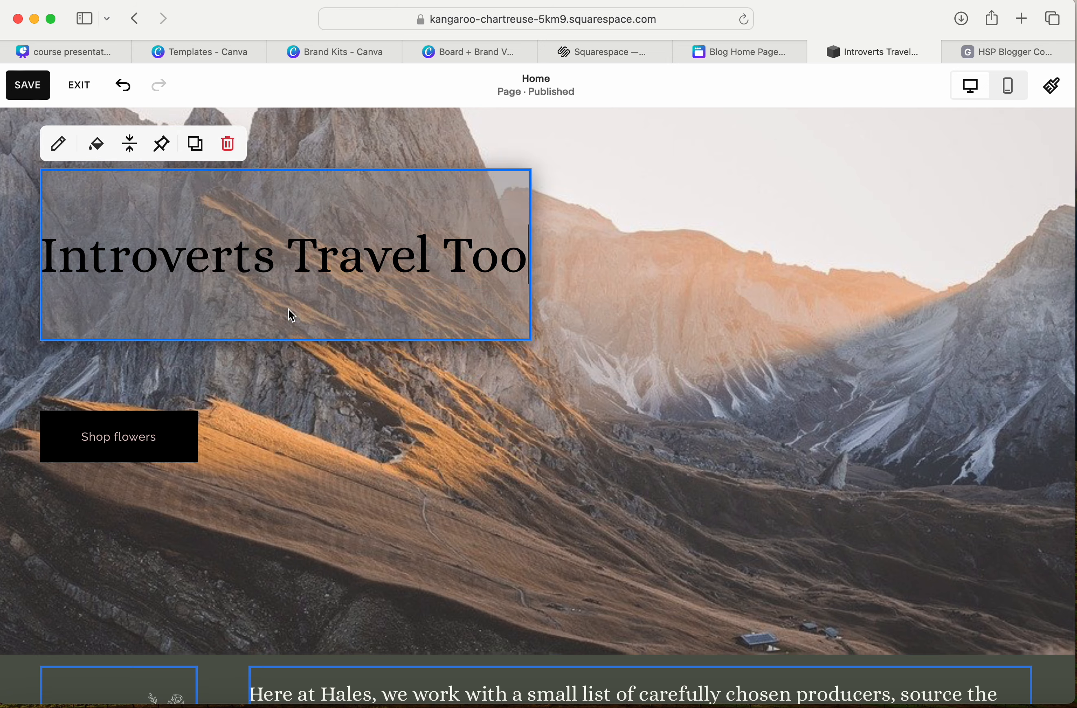
drag(292, 316, 295, 256)
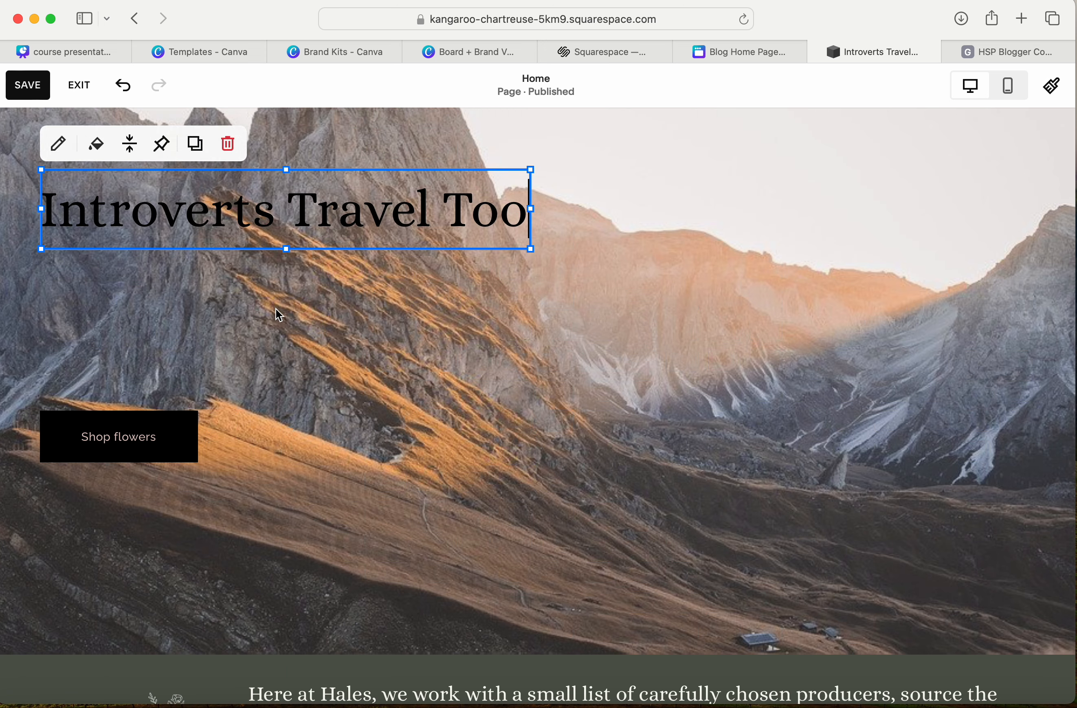
click(279, 315)
Step: Add a new text block to the banner section and place it just below the heading, aligned with its start
click(69, 146)
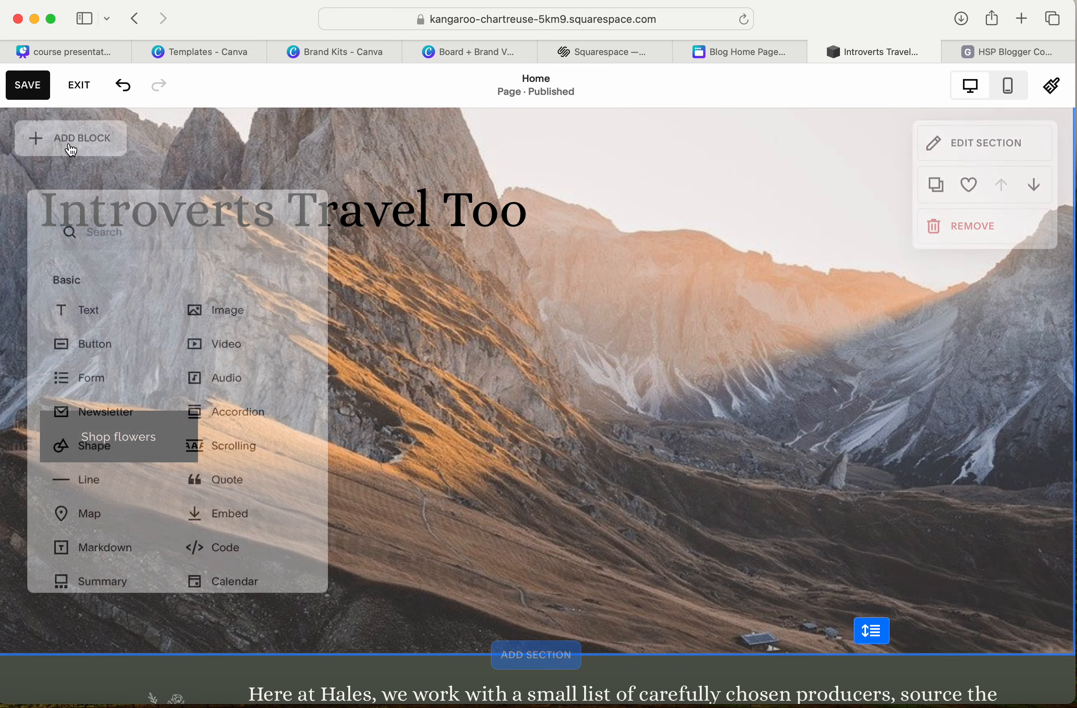
click(74, 301)
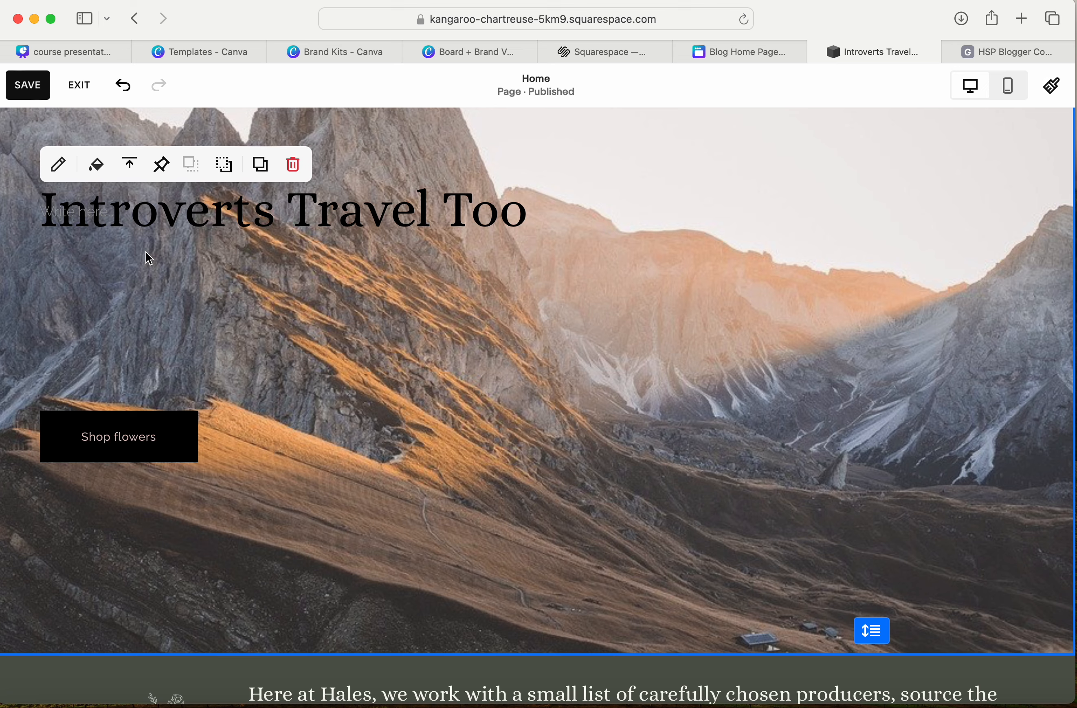
click(97, 232)
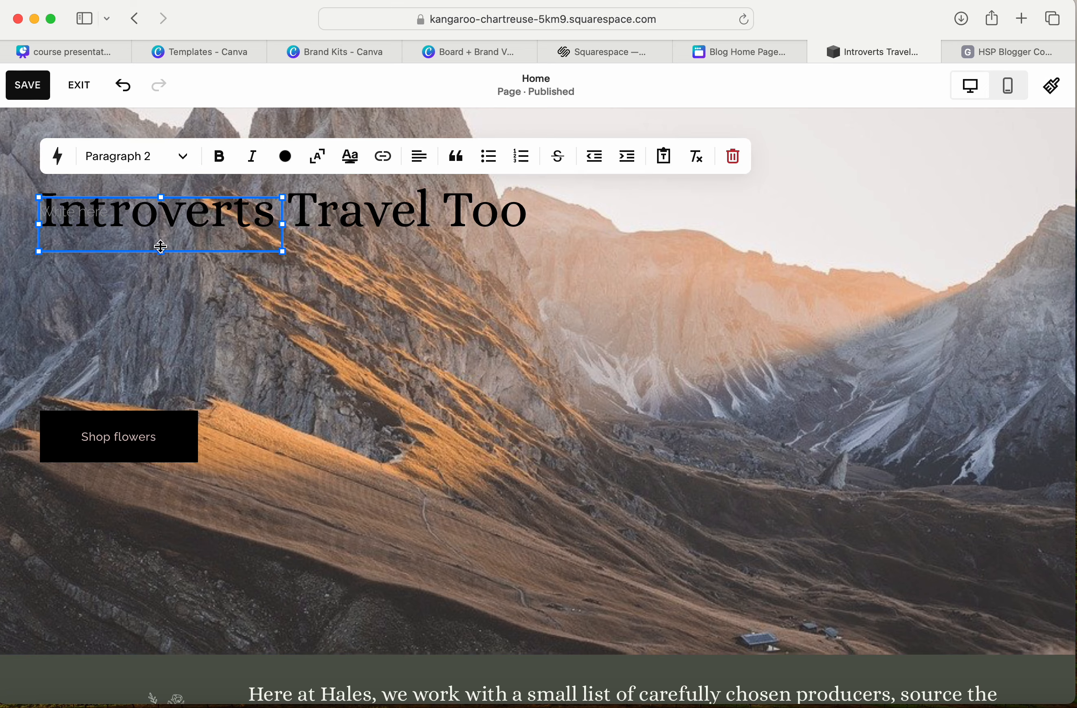
click(295, 305)
drag(175, 236, 177, 305)
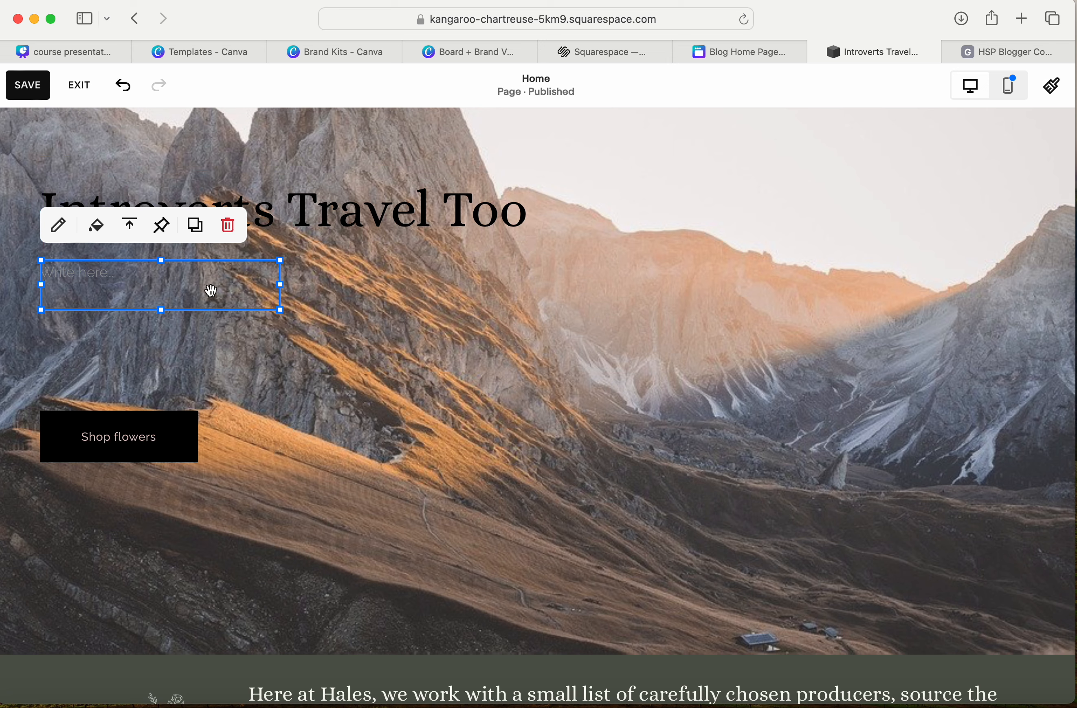
Step: Open the new empty text block below the banner heading for editing and set its style to Paragraph 1
click(89, 276)
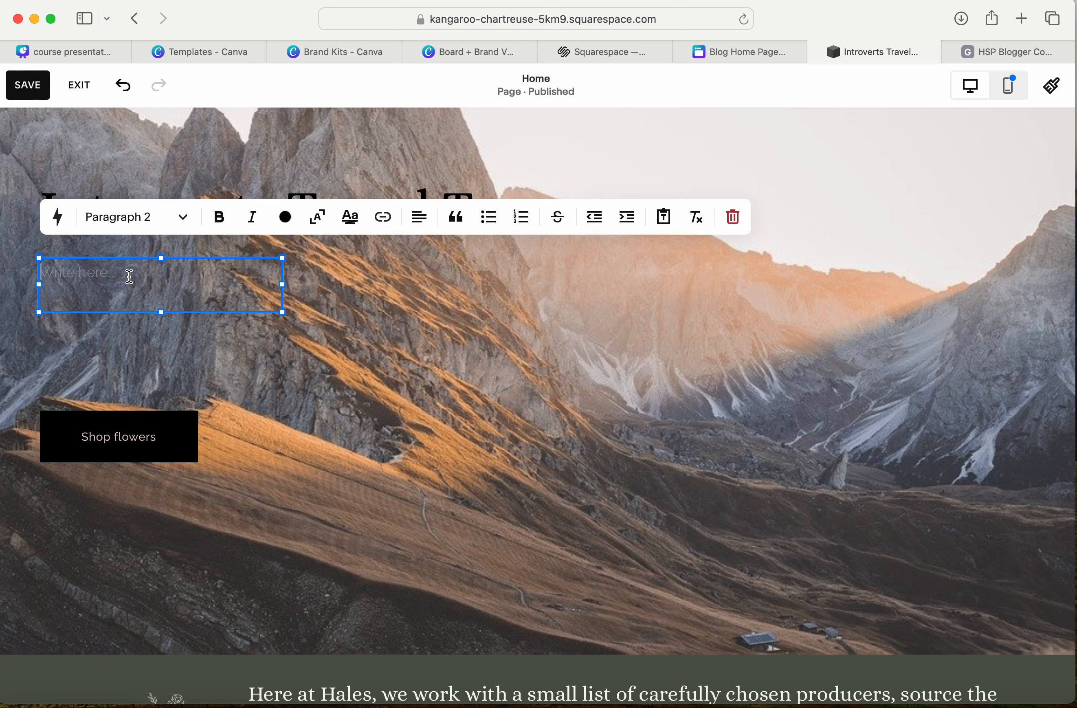
click(334, 309)
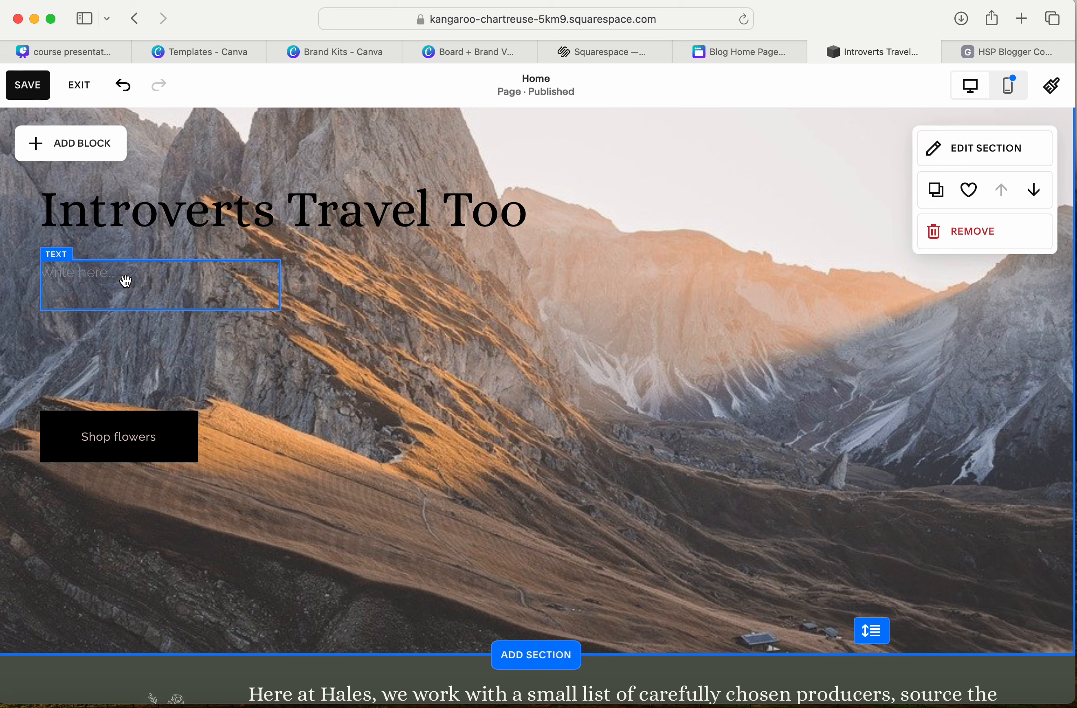
drag(104, 296, 80, 287)
click(87, 279)
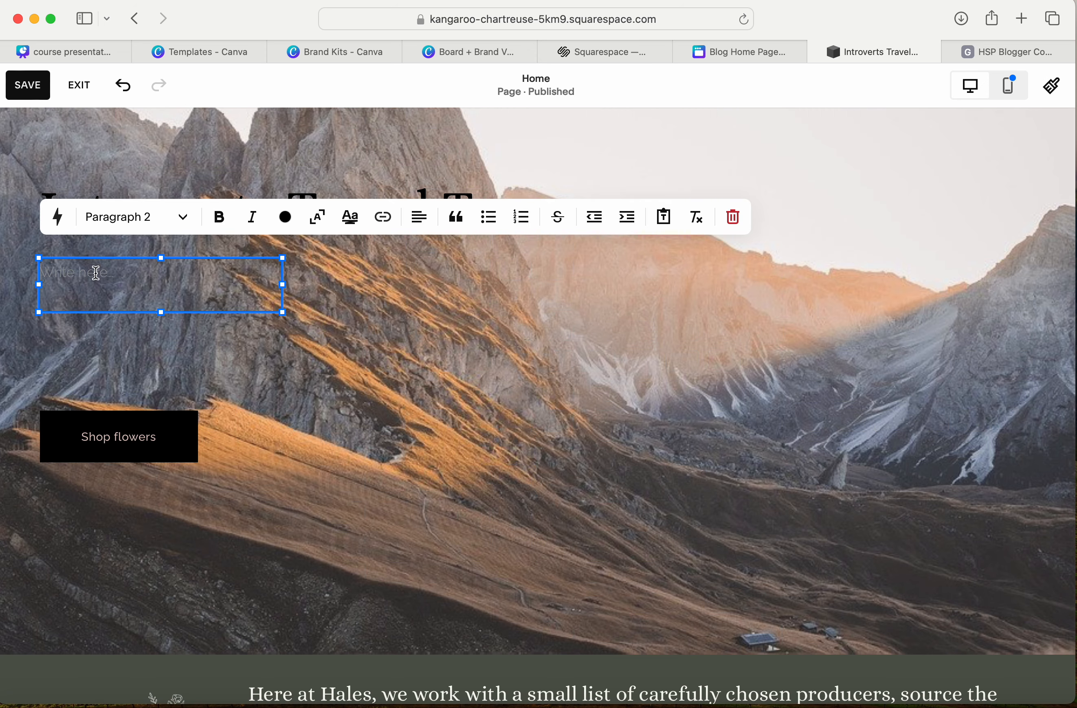
click(164, 225)
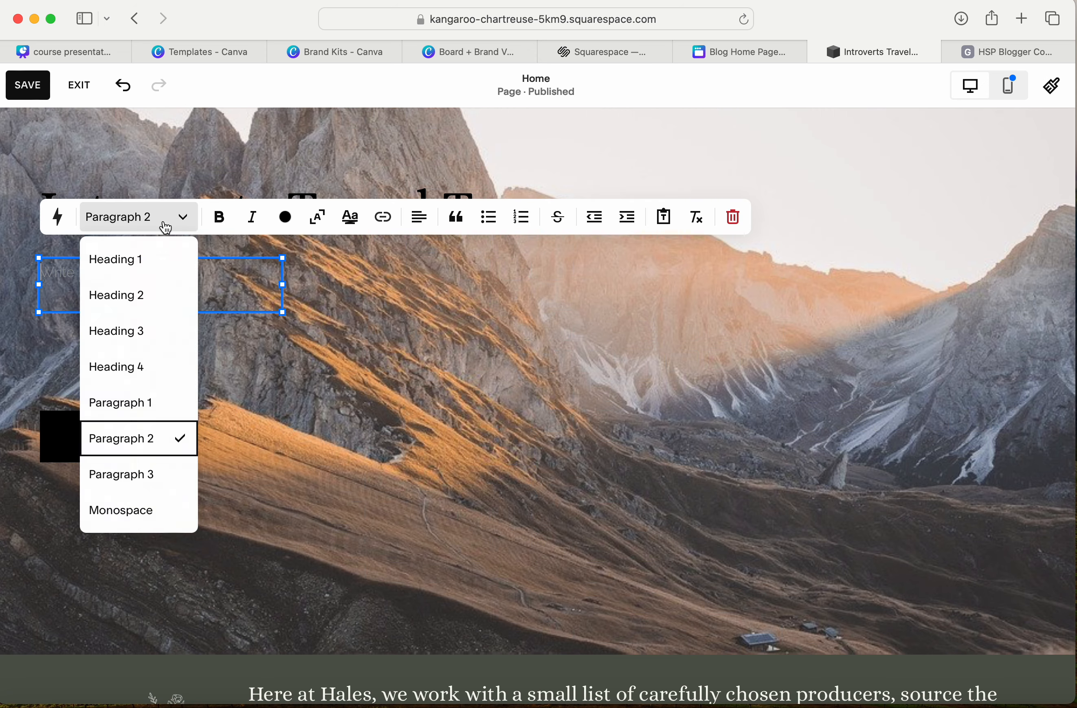
click(159, 412)
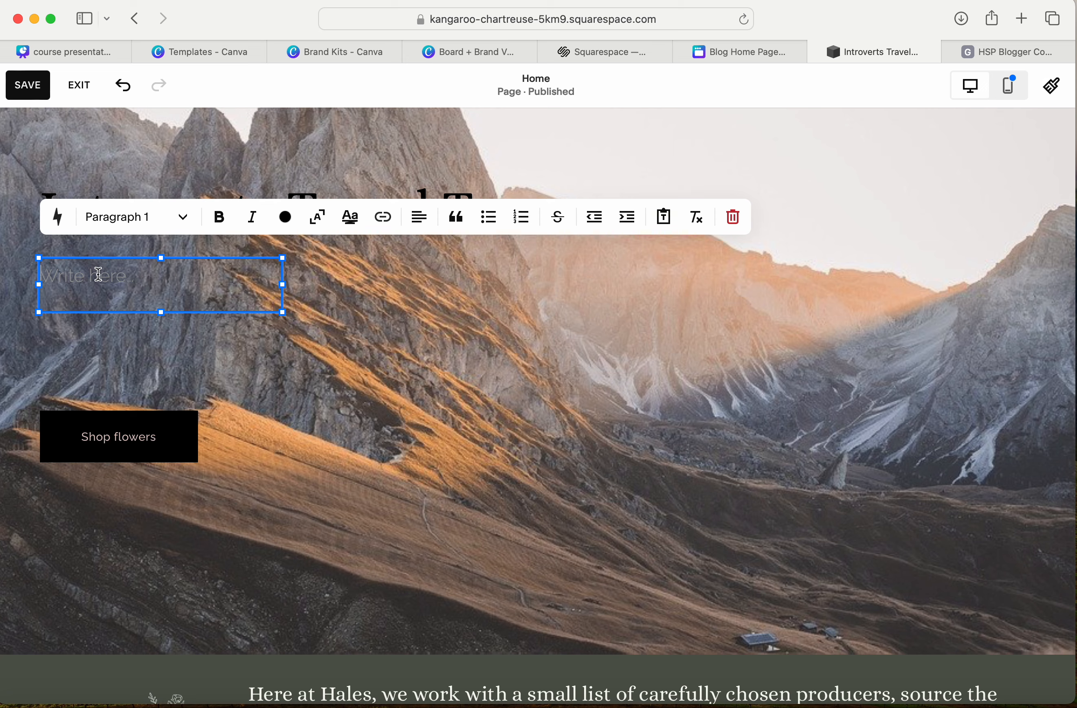
Step: Write "Welcome to the corner of the internet for all introverted travel lovers." in the text block below the heading
text(Welcome to our)
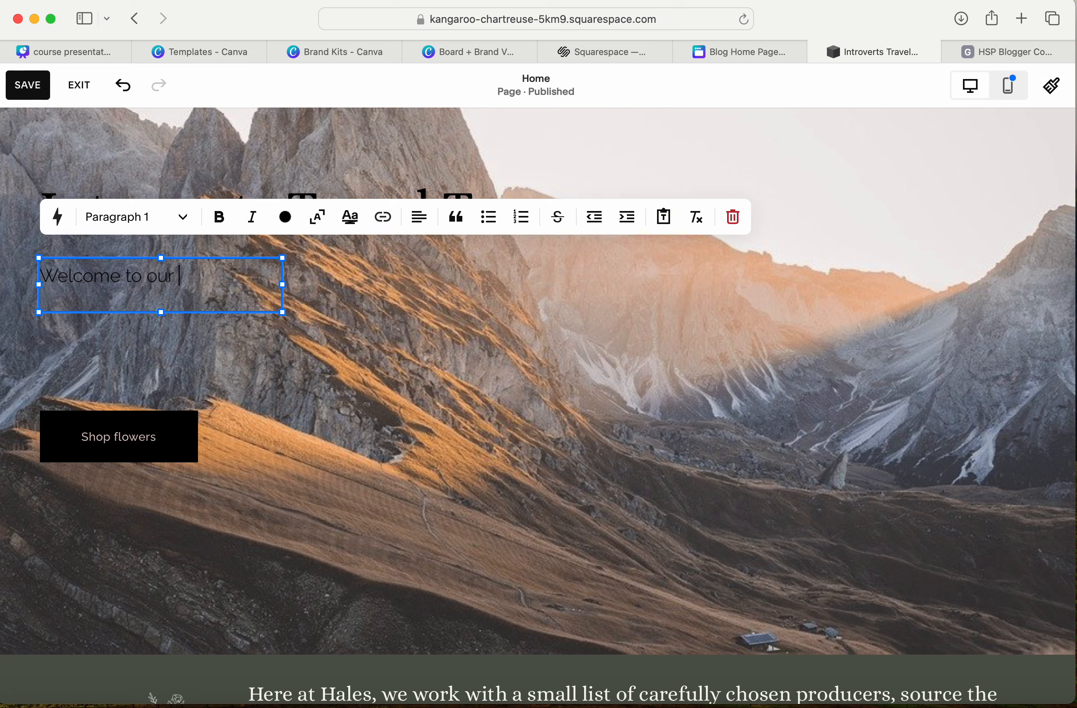
text( corn)
key(BackSpace)
key(BackSpace)
key(BackSpace)
text(the corner of the in)
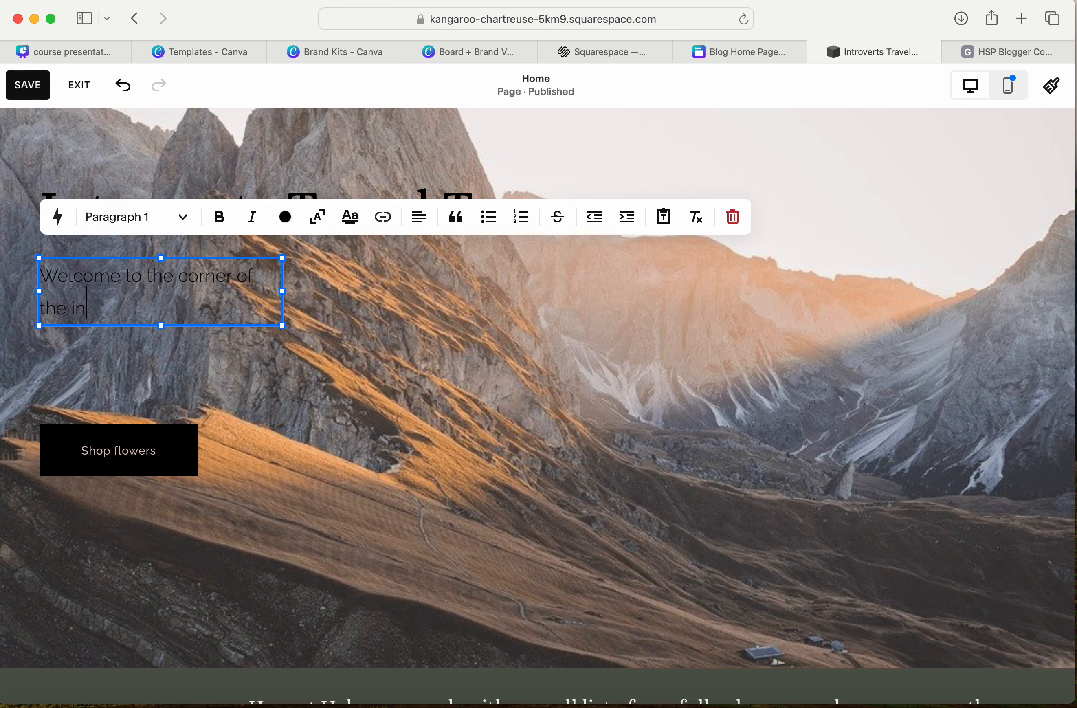
text(ternet for all introvert)
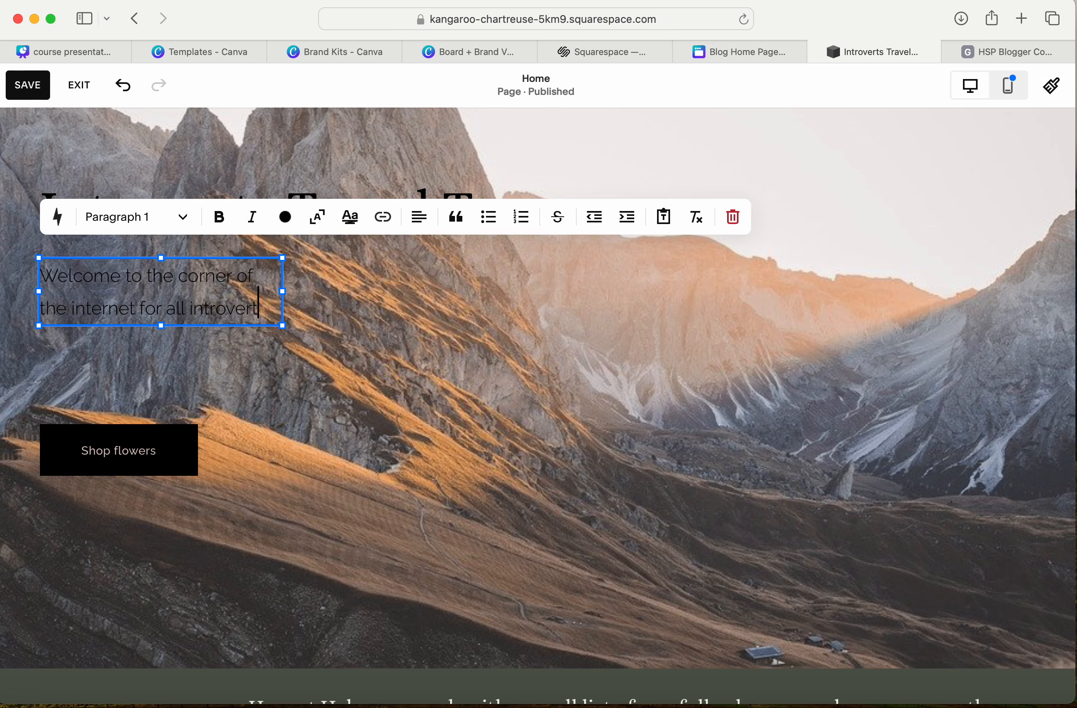
text(ed travel lovers.)
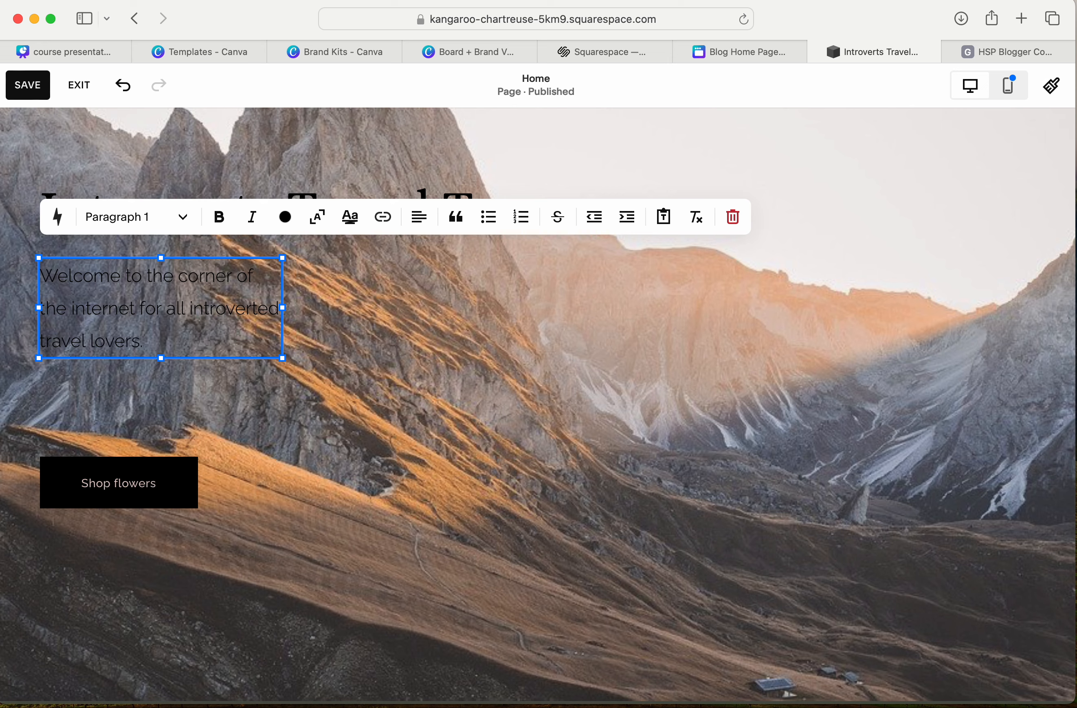
Step: Add the line "You belong here!" under the welcome sentence and finish editing the text
key(BackSpace)
key(BackSpace)
key(Return)
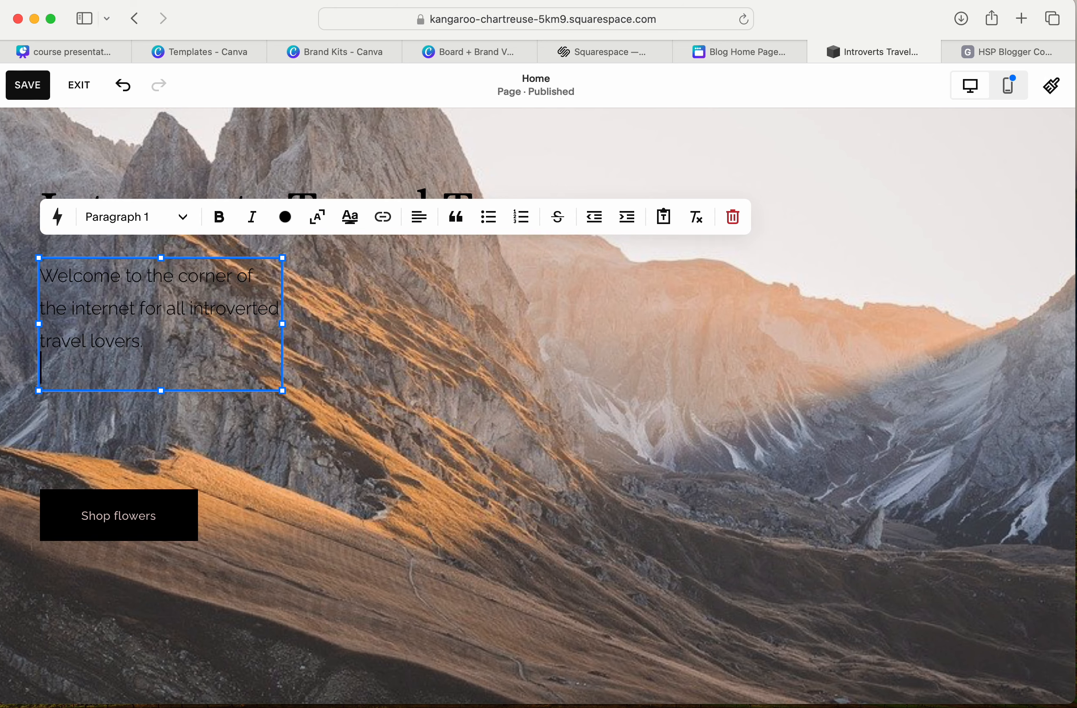
text(You belong here)
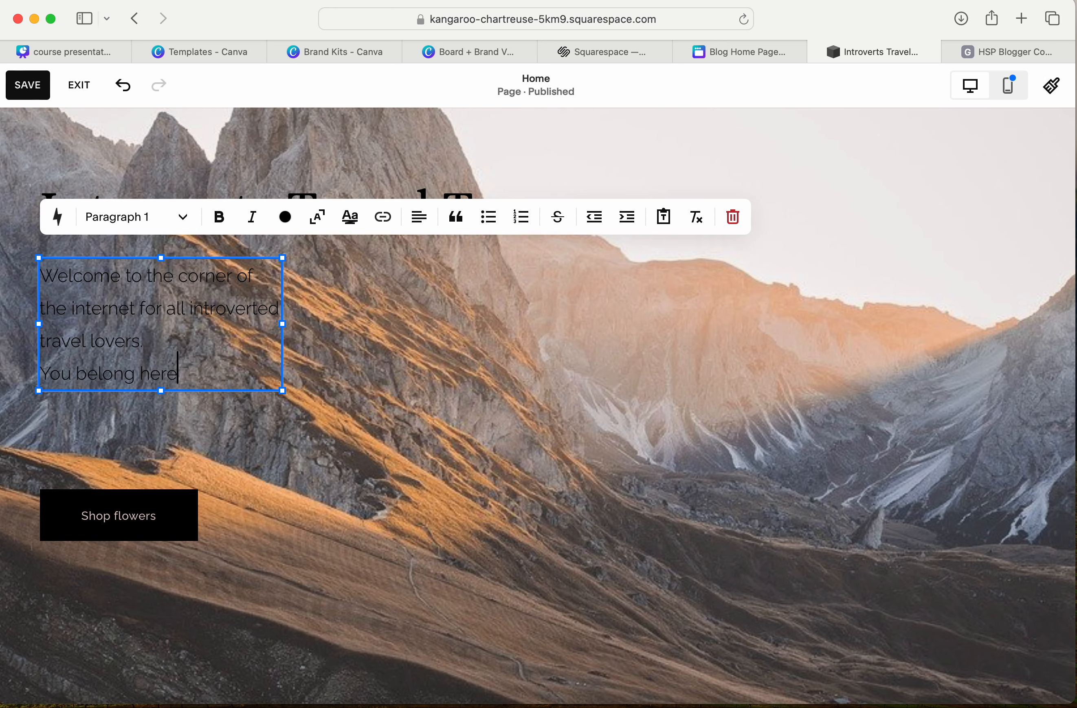
text(!)
click(432, 277)
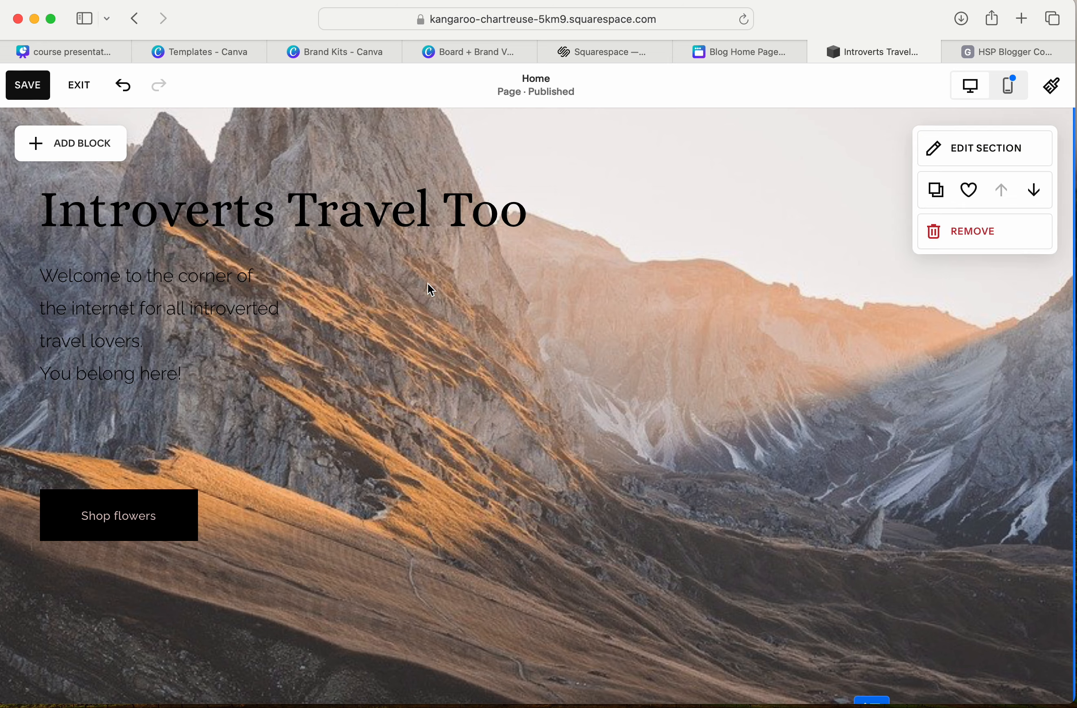
Step: Delete the "Shop flowers" button and shorten the banner section to remove the empty space below the supporting text
click(141, 320)
click(136, 445)
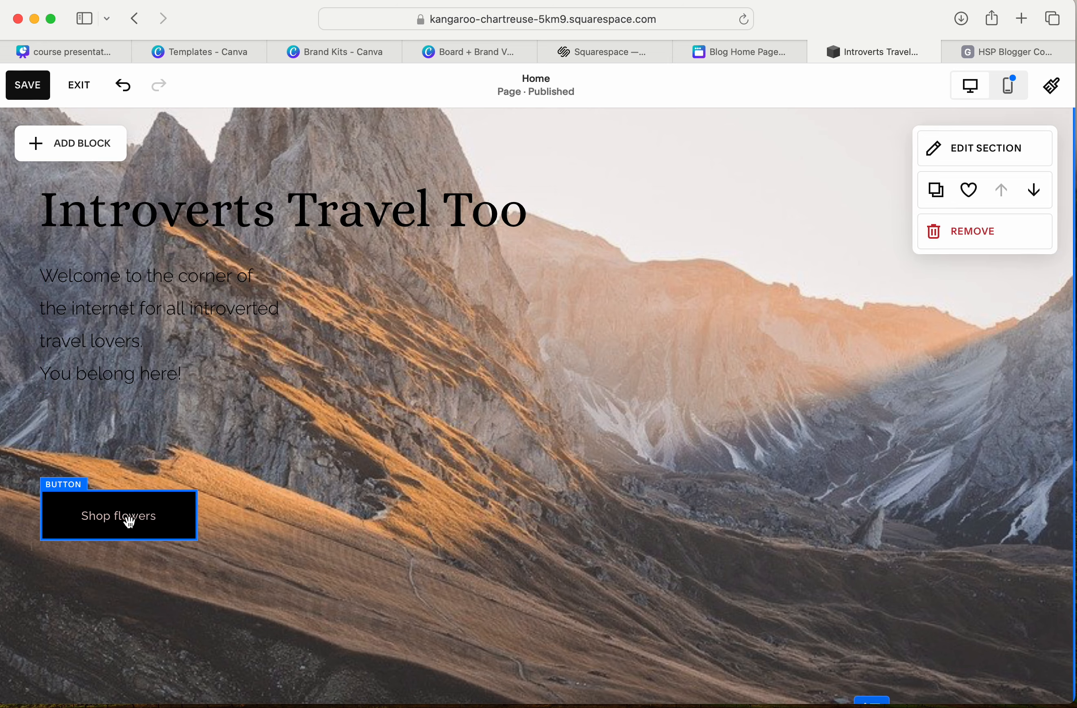
click(125, 521)
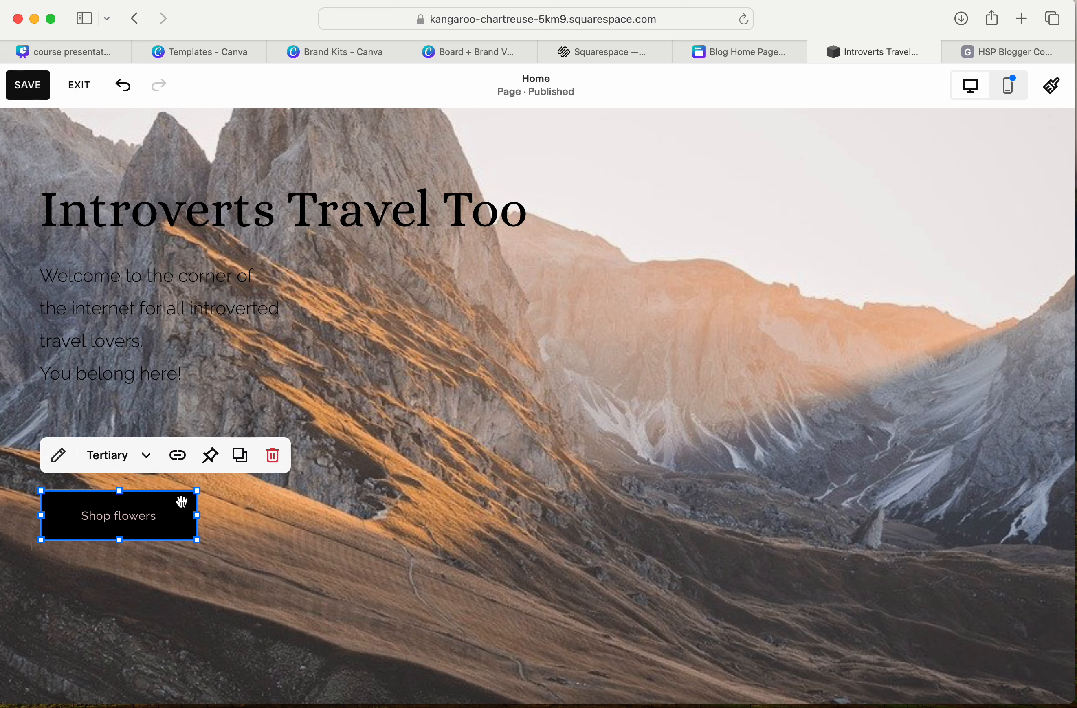
click(274, 457)
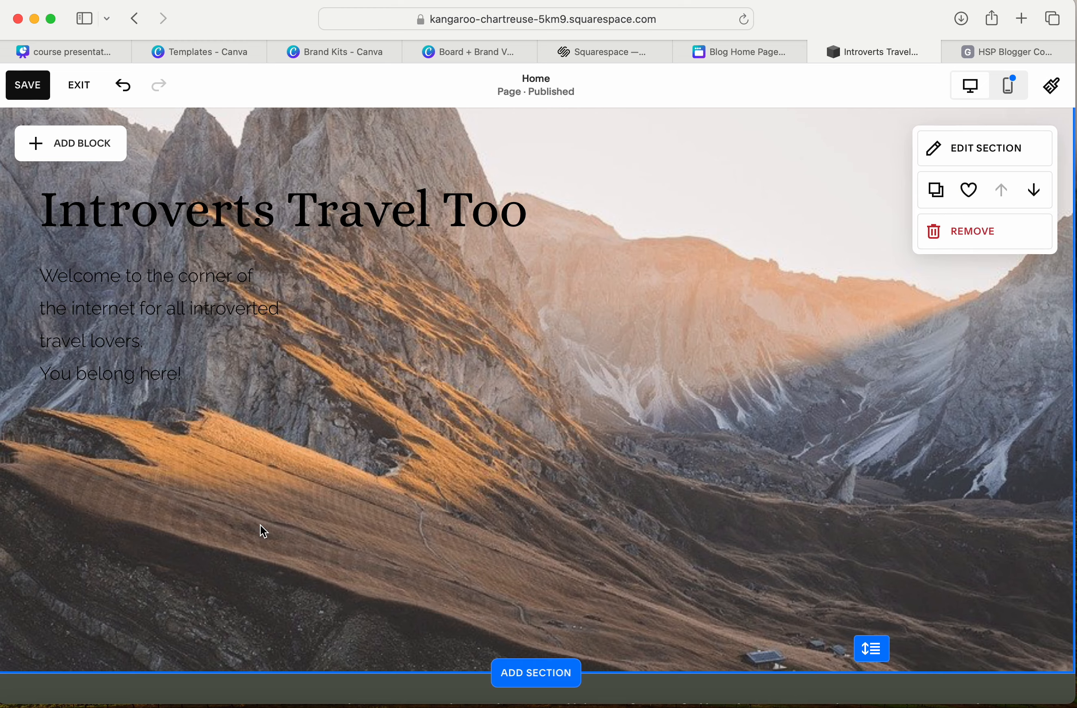
drag(872, 649, 872, 467)
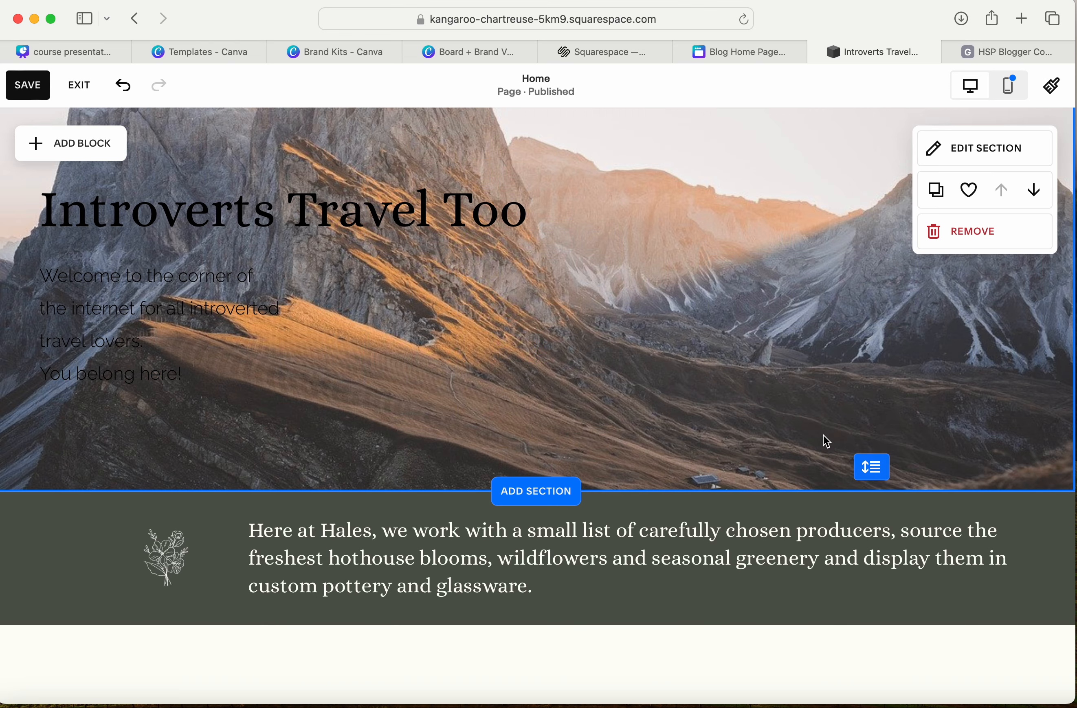
Step: Color all of the banner's supporting text with the palette's off-white and save the page
scroll(719, 364, up, 5)
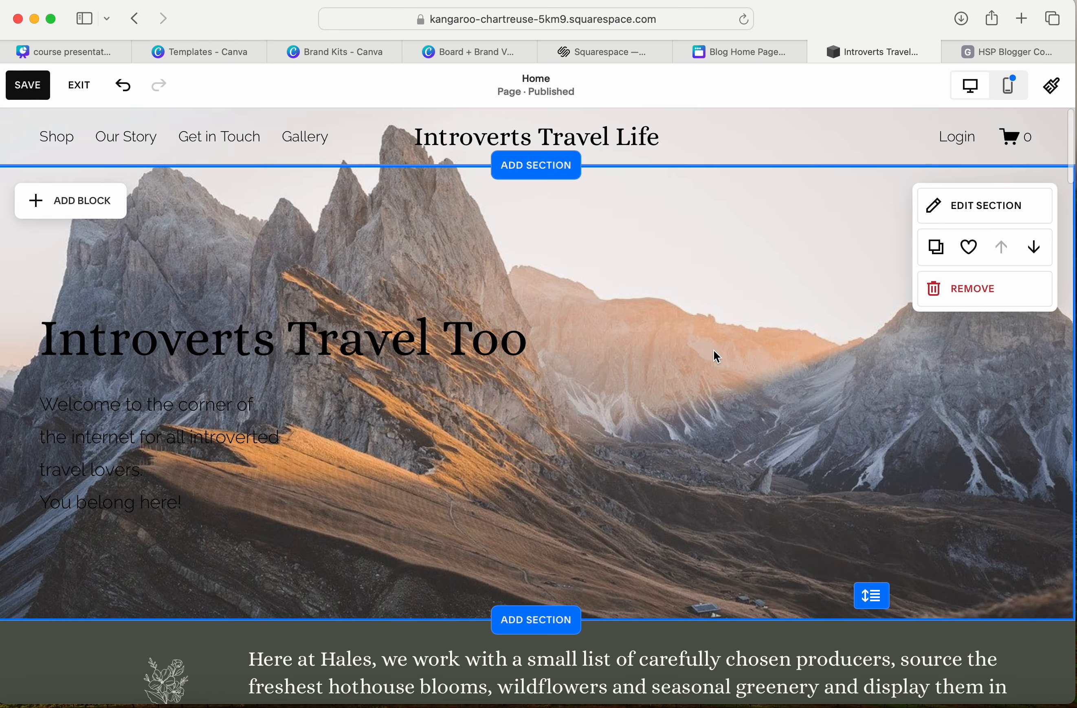
click(129, 423)
click(100, 409)
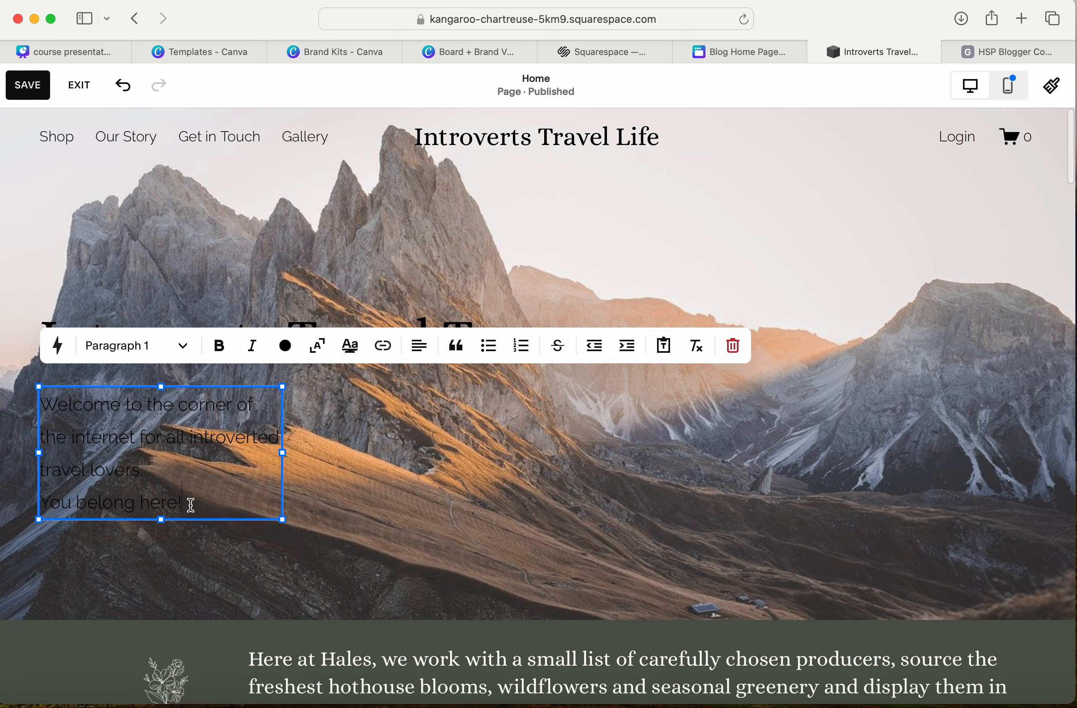
drag(186, 501, 28, 400)
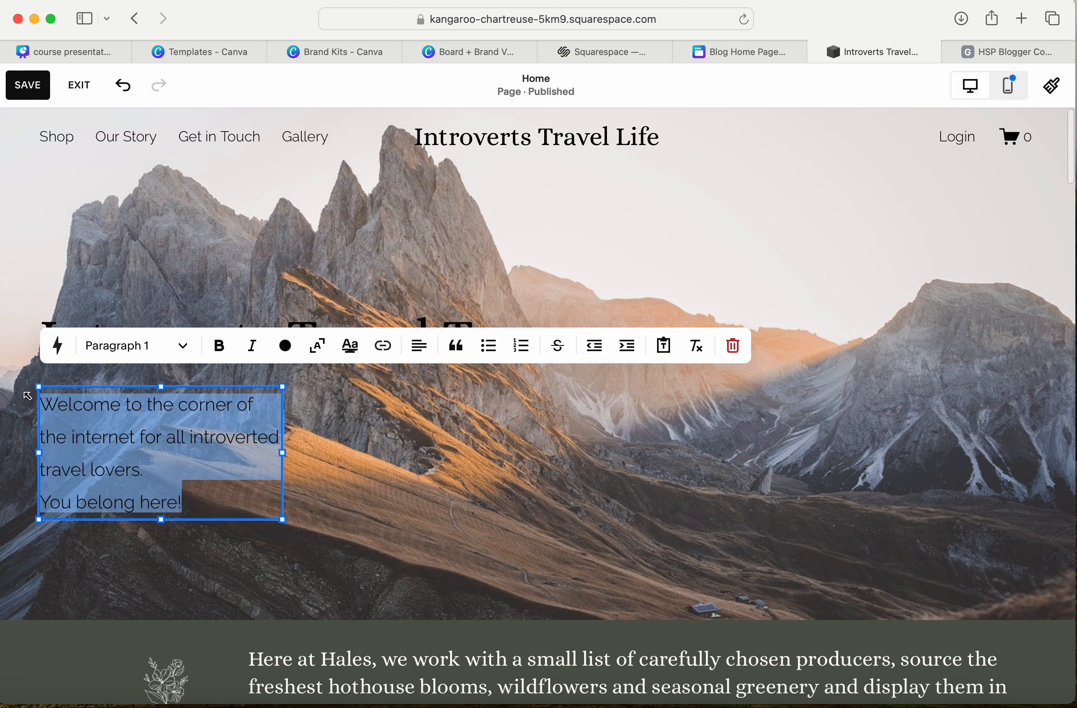
click(286, 350)
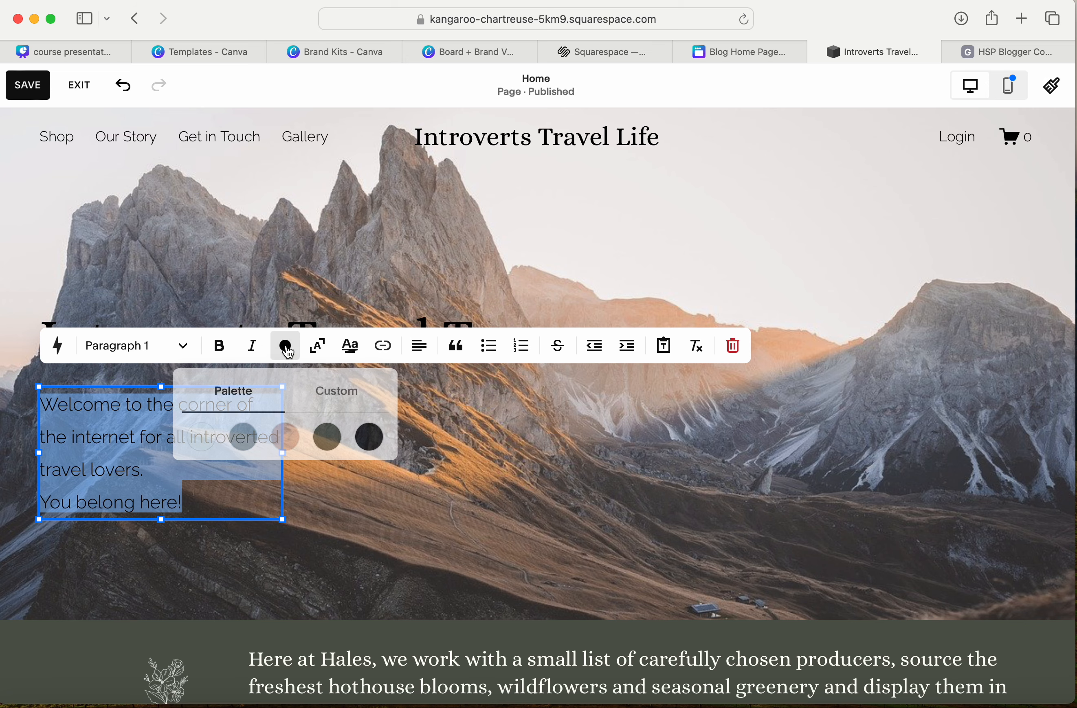
click(206, 449)
click(503, 479)
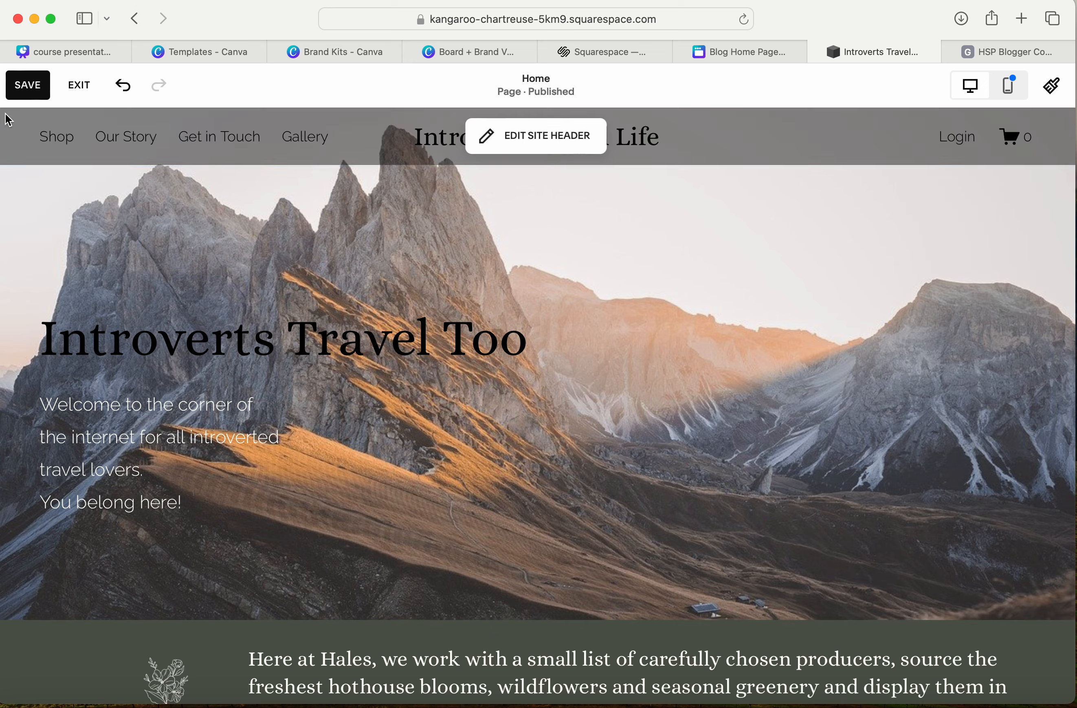
click(29, 85)
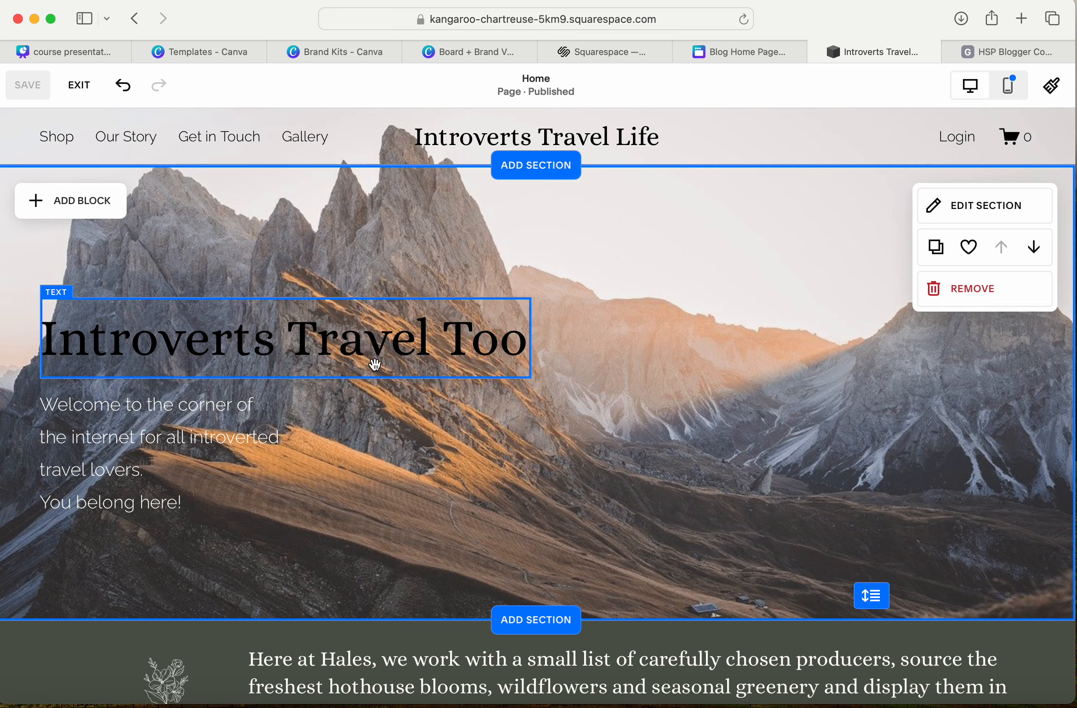
Step: Change the color of all the supporting text to the palette's black
click(209, 440)
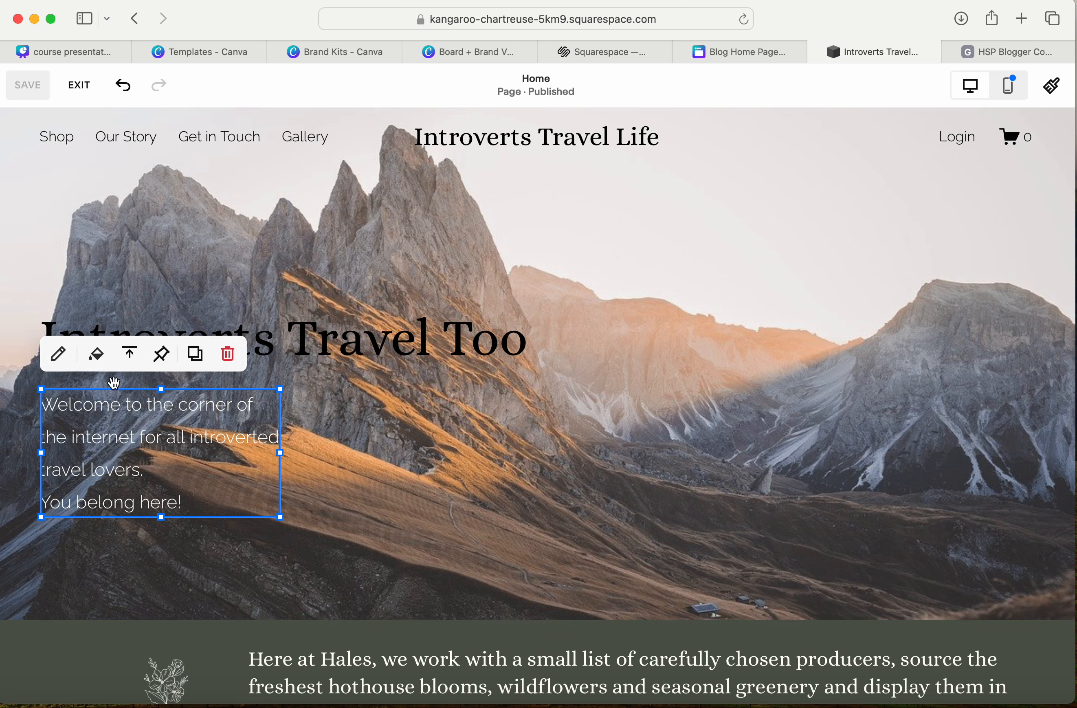
click(202, 467)
click(200, 501)
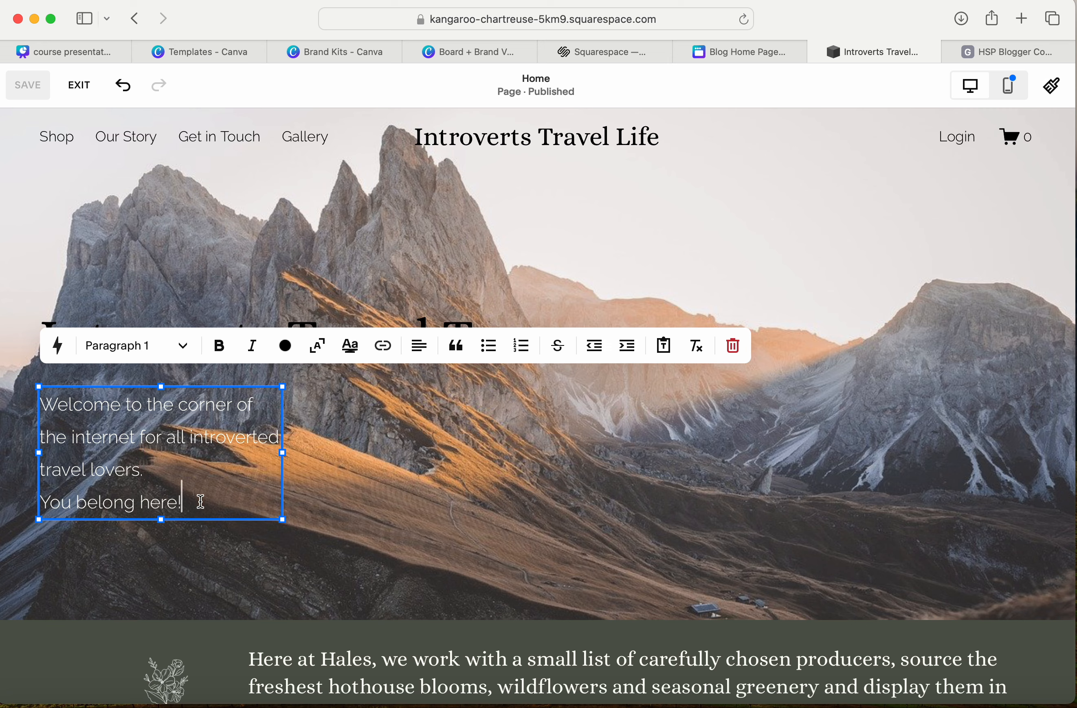
drag(200, 502, 31, 413)
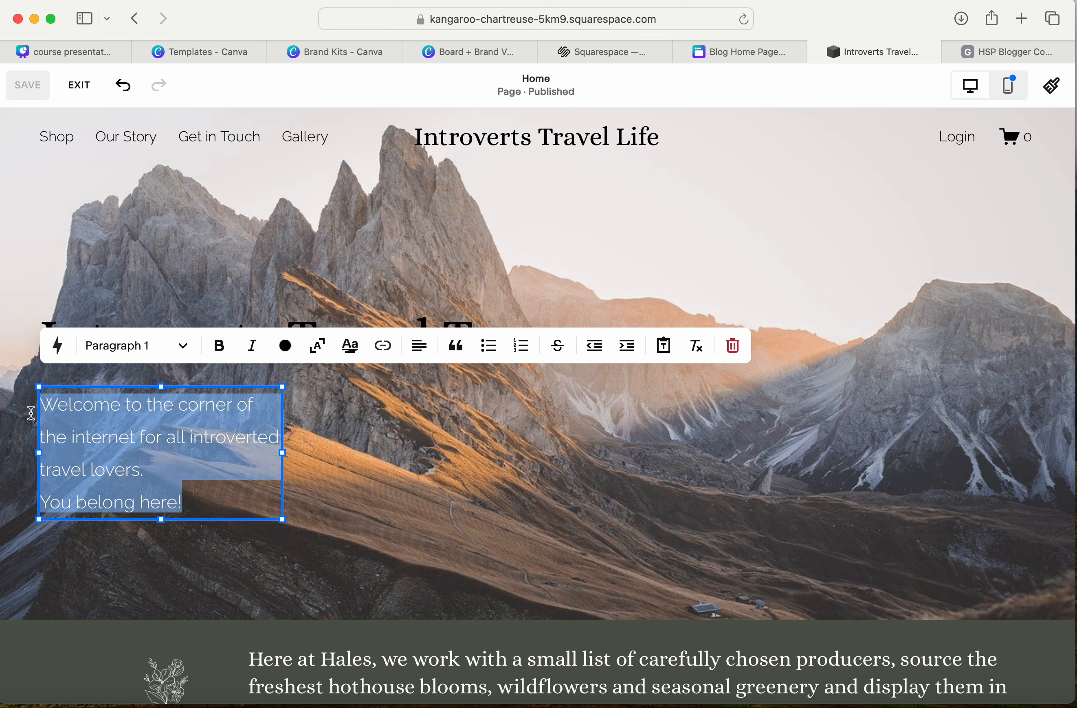
click(285, 346)
click(368, 437)
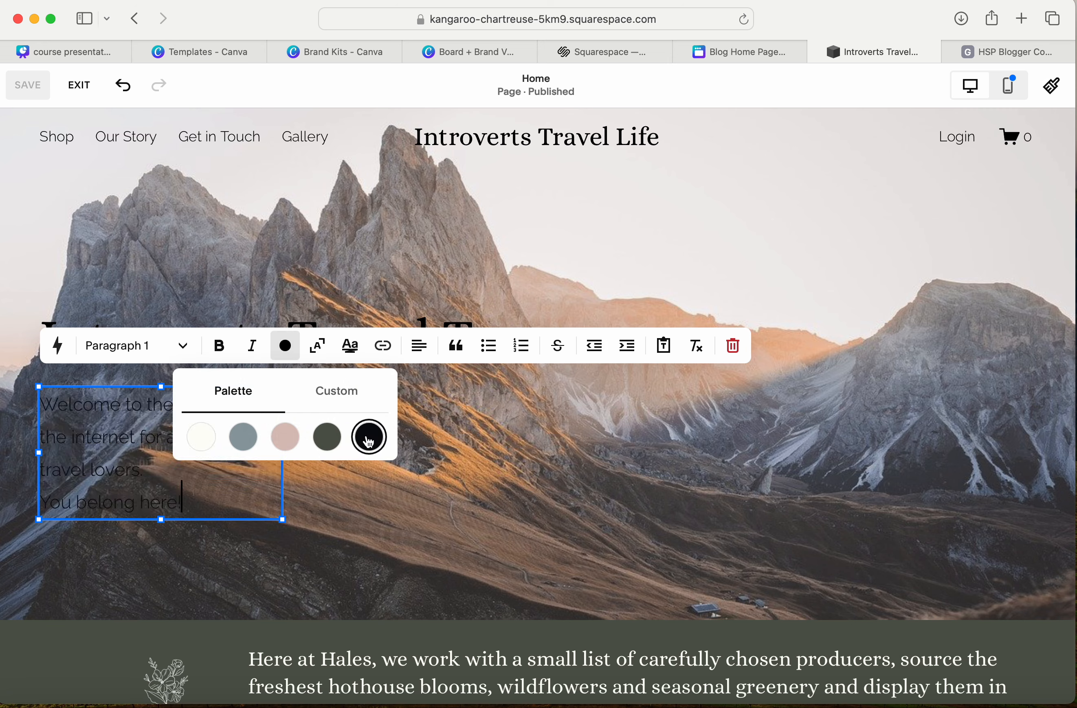
click(462, 482)
Step: Turn on a background for the supporting text block and set its color to the palette's dusty pink
click(193, 453)
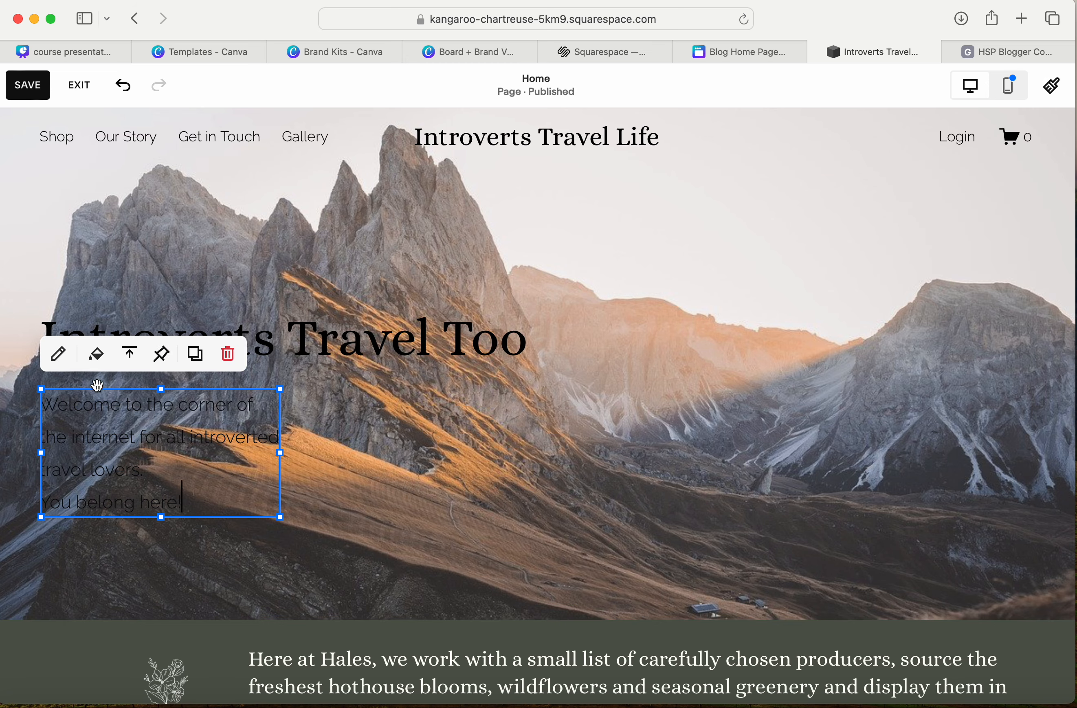
click(358, 457)
triple_click(158, 430)
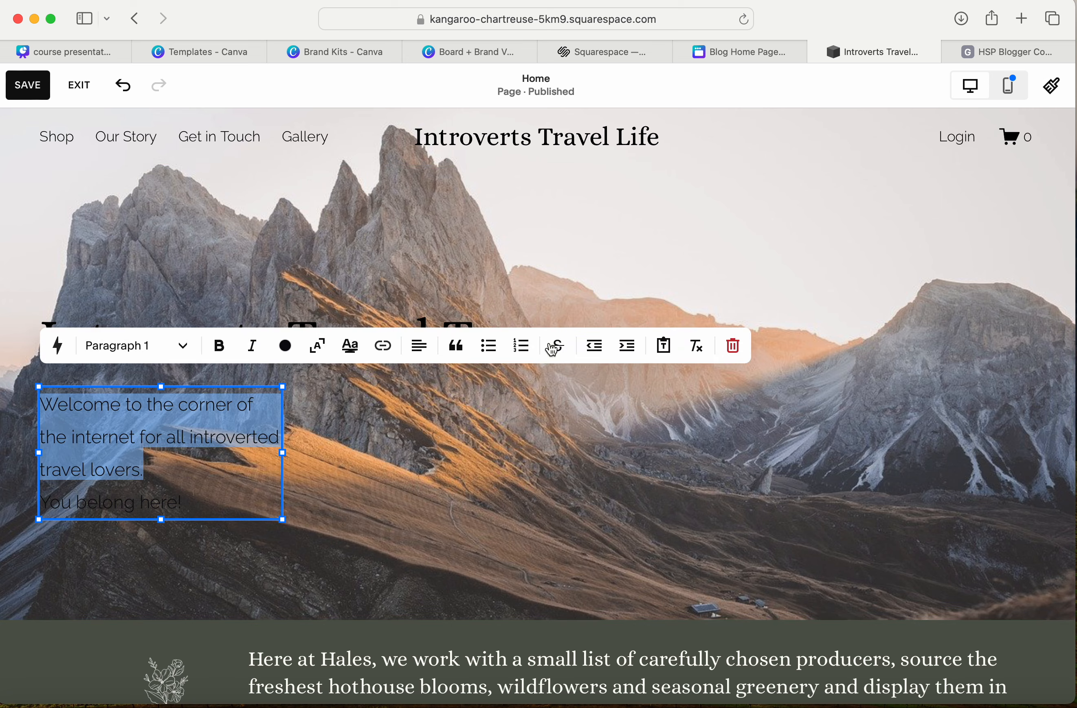
click(369, 477)
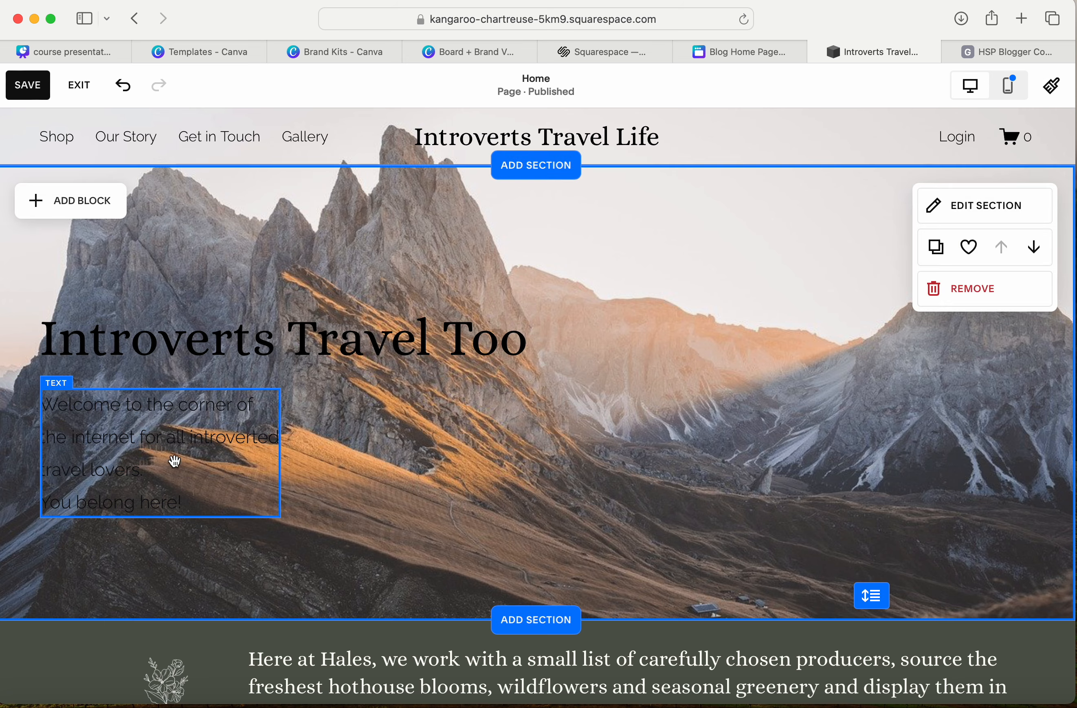
click(175, 461)
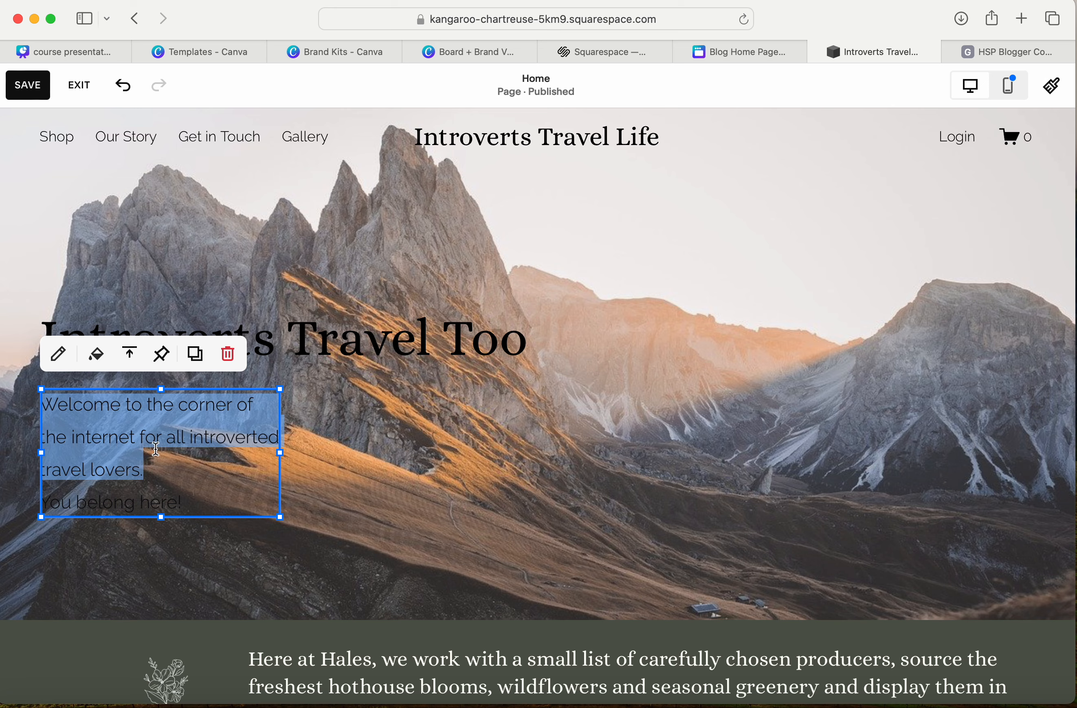
click(96, 354)
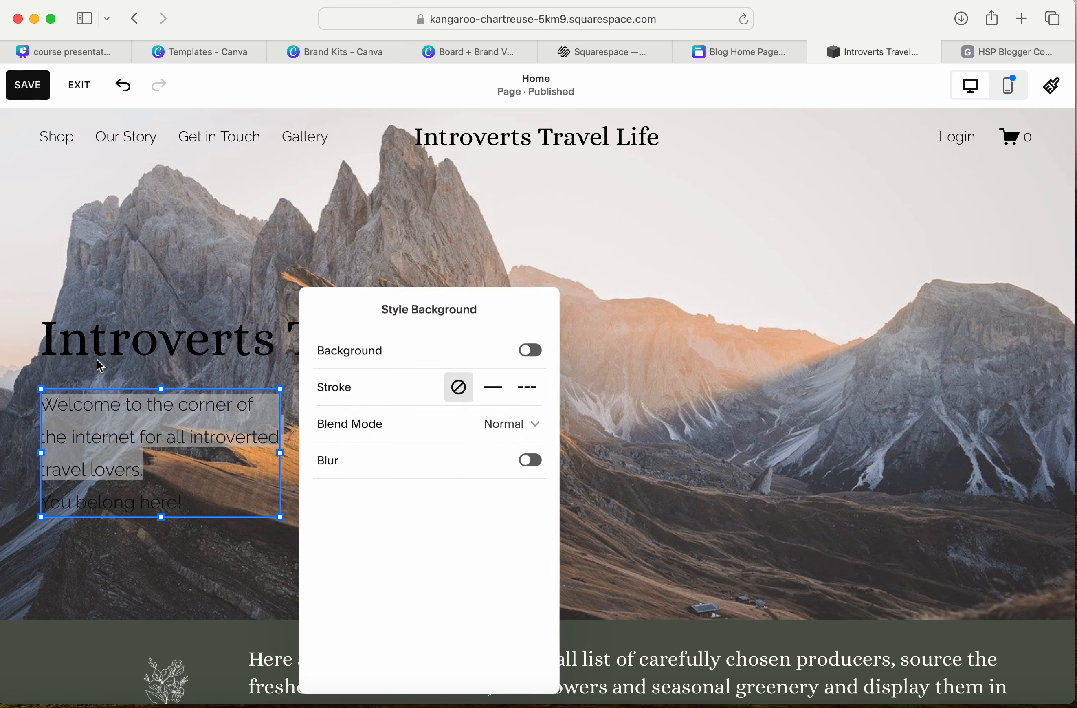
click(530, 351)
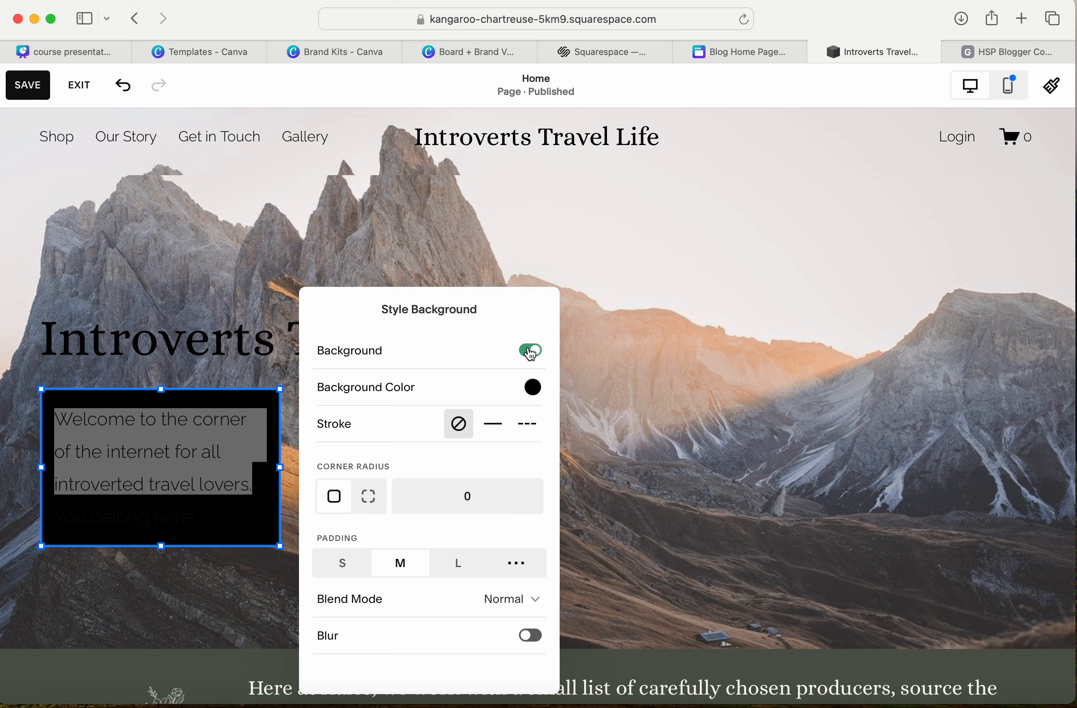
click(537, 390)
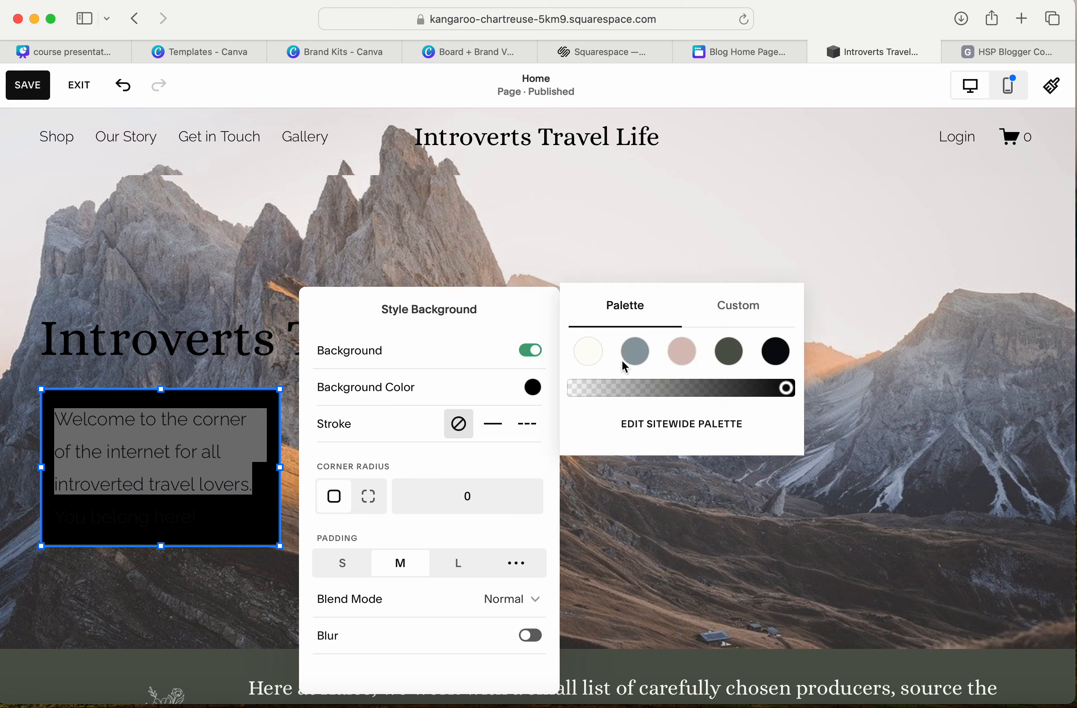
click(676, 362)
click(743, 519)
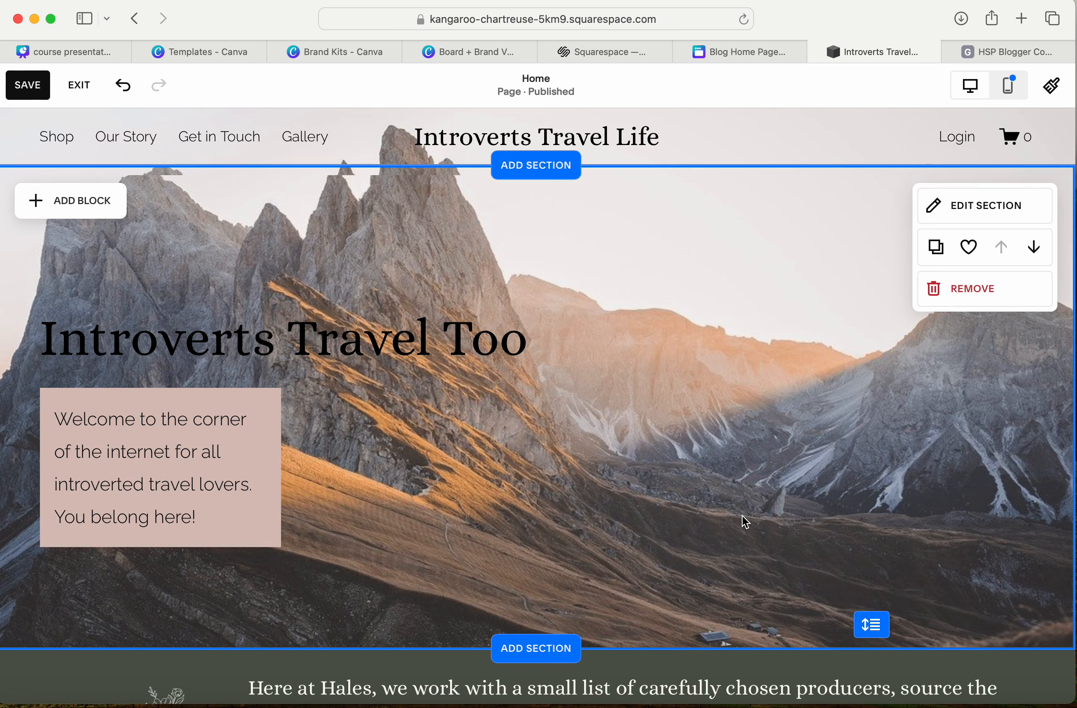
Step: Center-align all of the supporting text in the banner's dusty pink block
triple_click(156, 455)
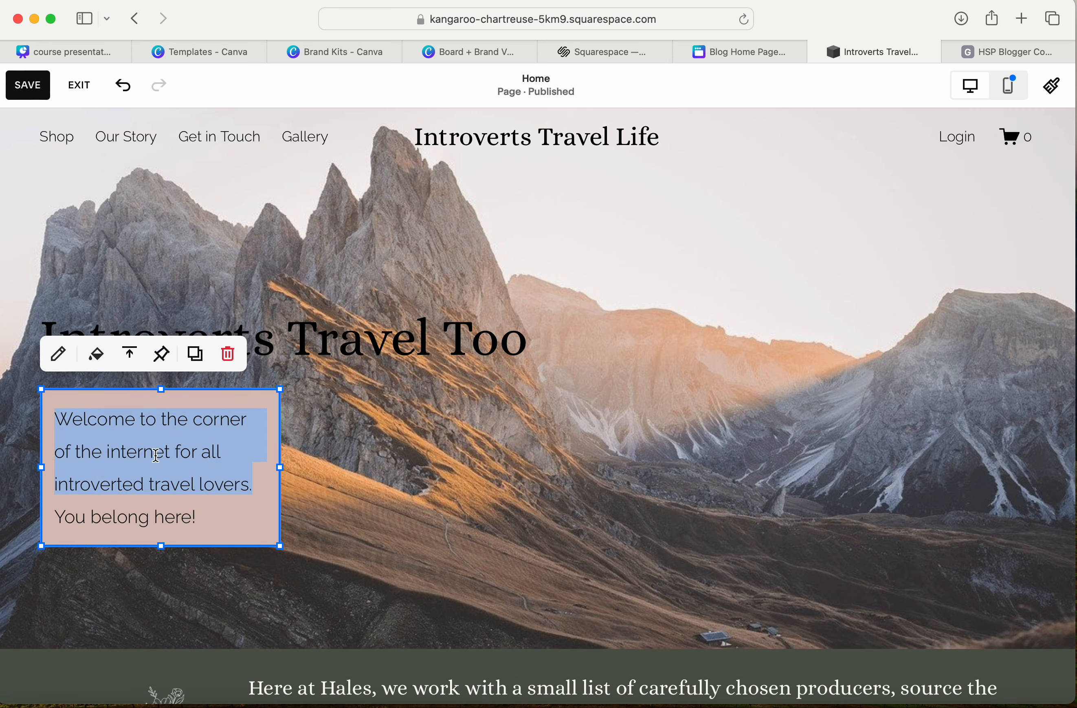
drag(208, 509, 48, 405)
click(419, 346)
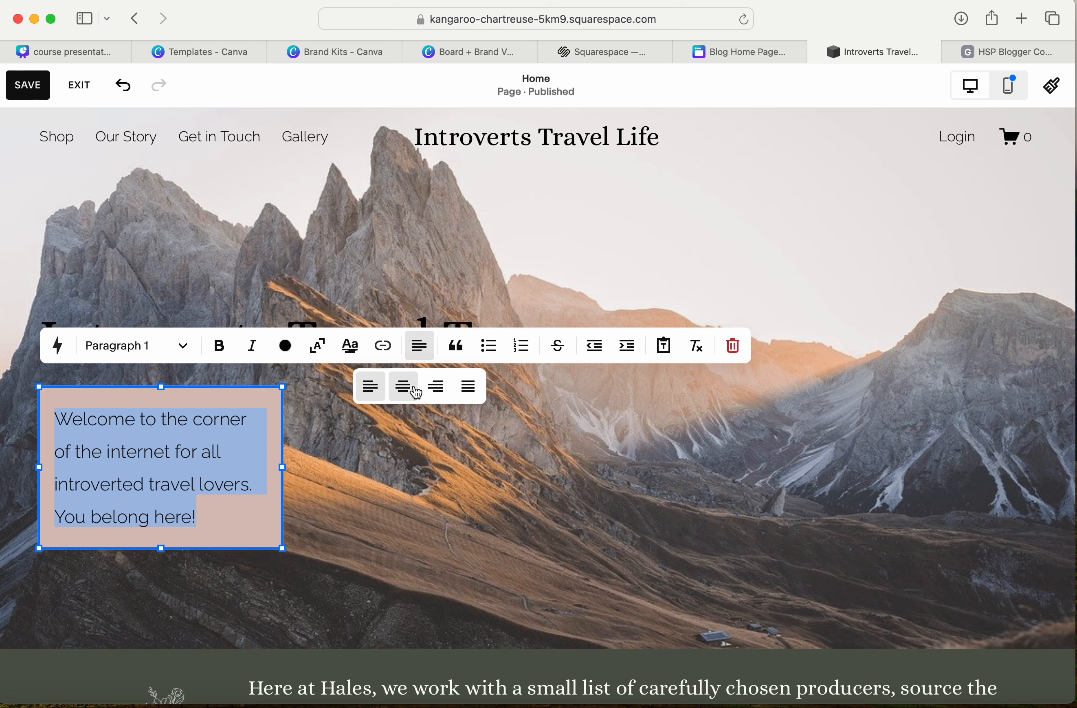
click(405, 386)
click(560, 505)
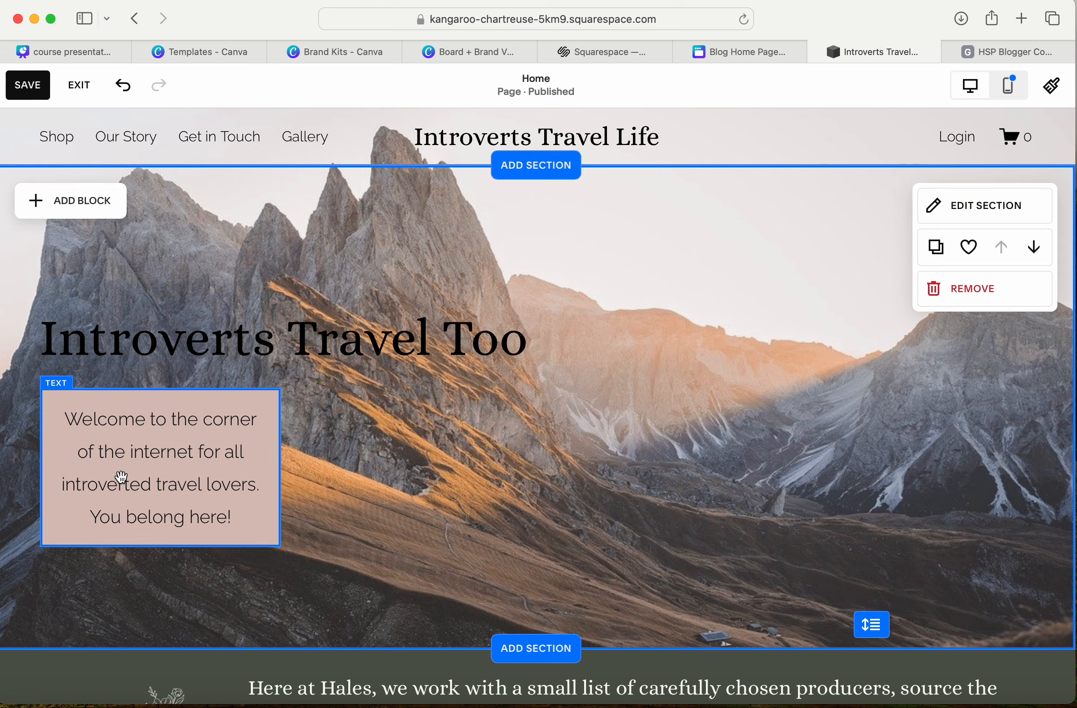
Step: Center the pink supporting text block under the "Introverts Travel Too" heading and extend the banner section's height below it
drag(121, 477, 395, 488)
click(628, 419)
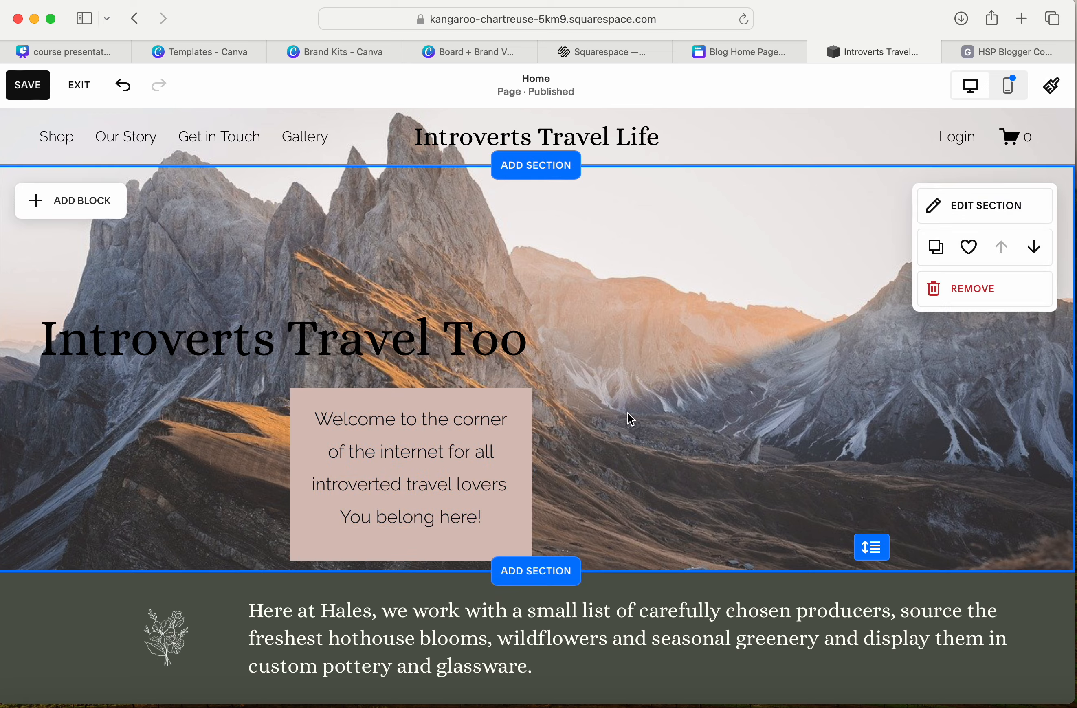
drag(879, 544, 879, 604)
drag(427, 472, 290, 475)
click(723, 419)
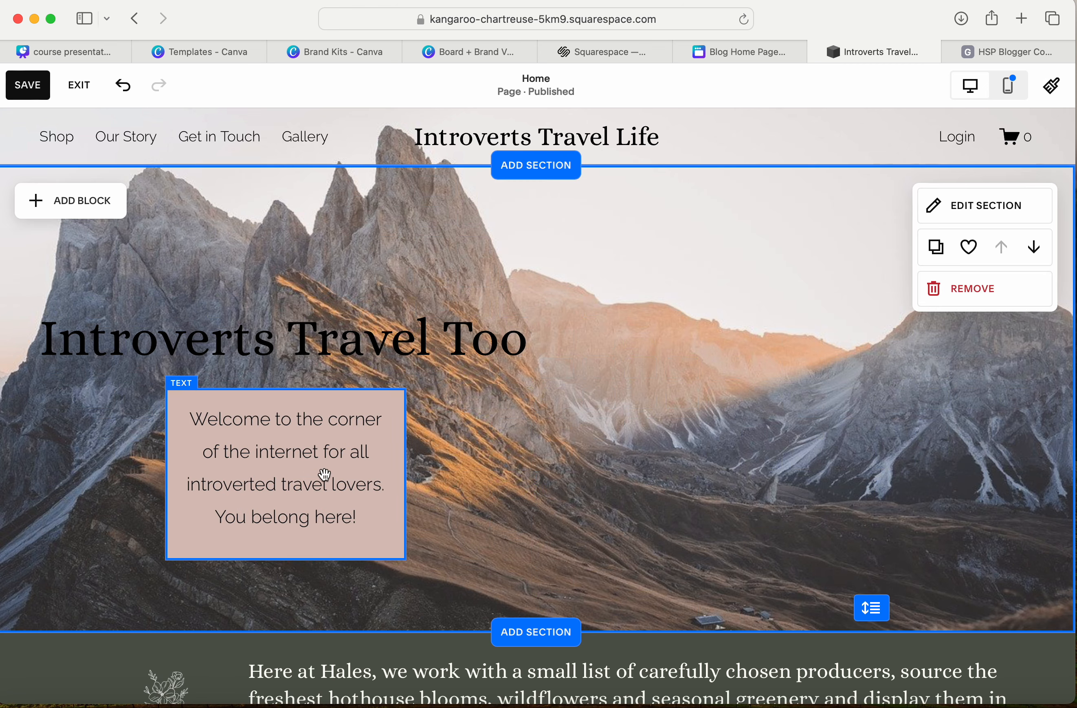
Step: Look through the dark green intro section and the About Me section below the banner
scroll(596, 425, down, 7)
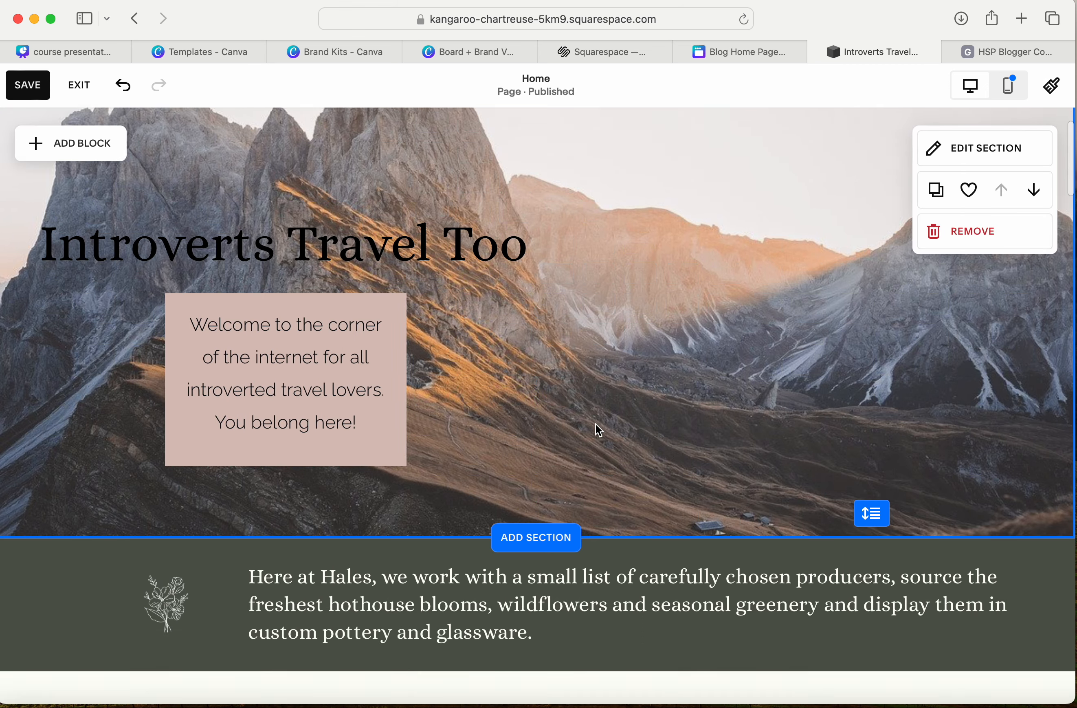
scroll(596, 424, down, 4)
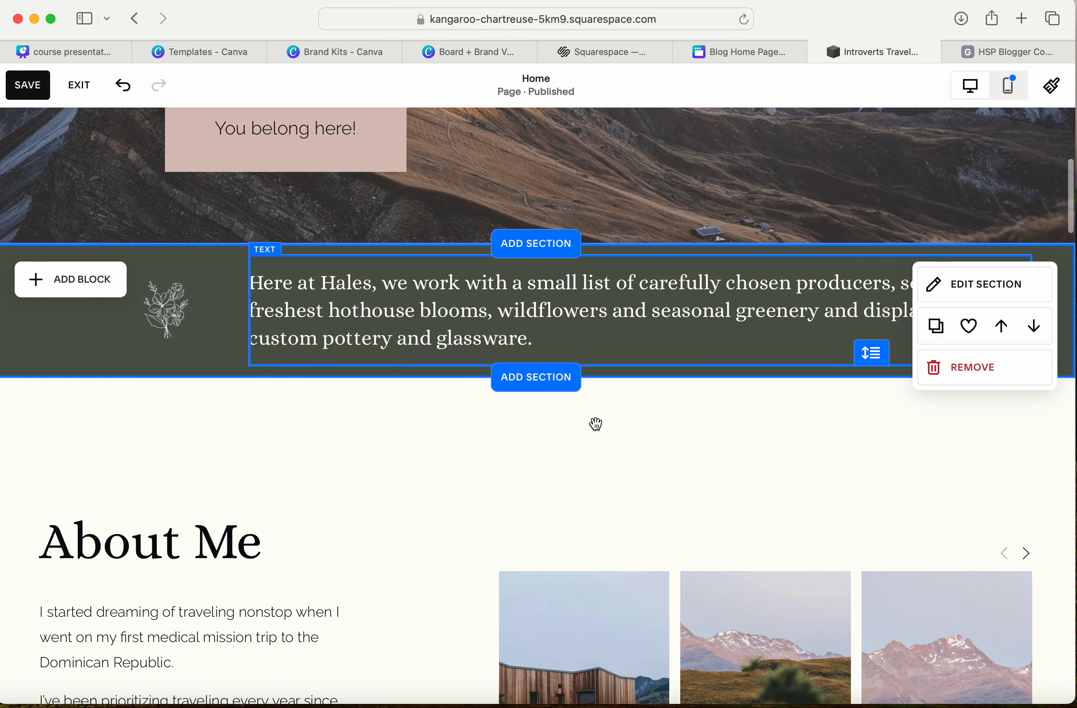
scroll(597, 424, down, 2)
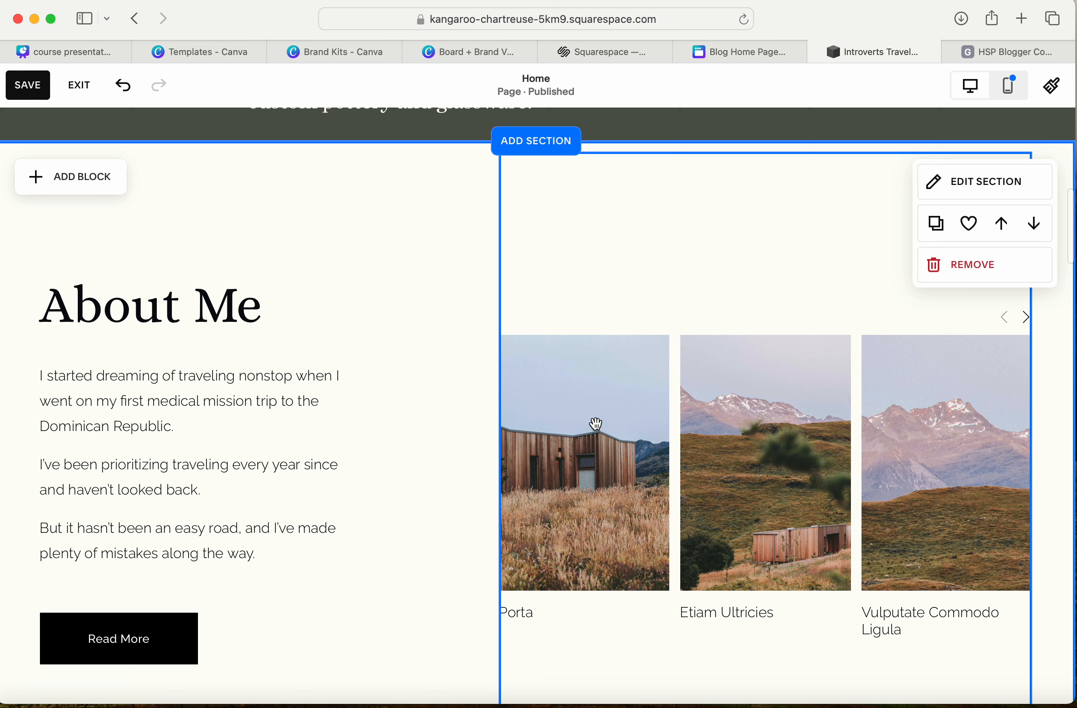
scroll(596, 424, down, 2)
scroll(596, 424, up, 3)
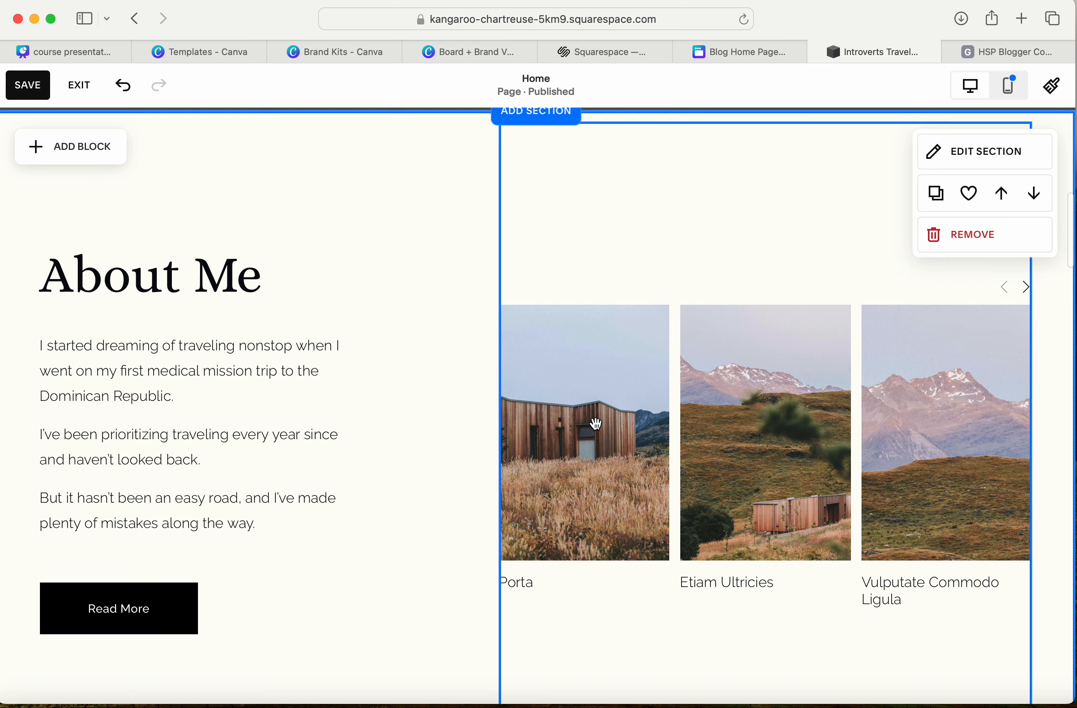
scroll(723, 303, up, 4)
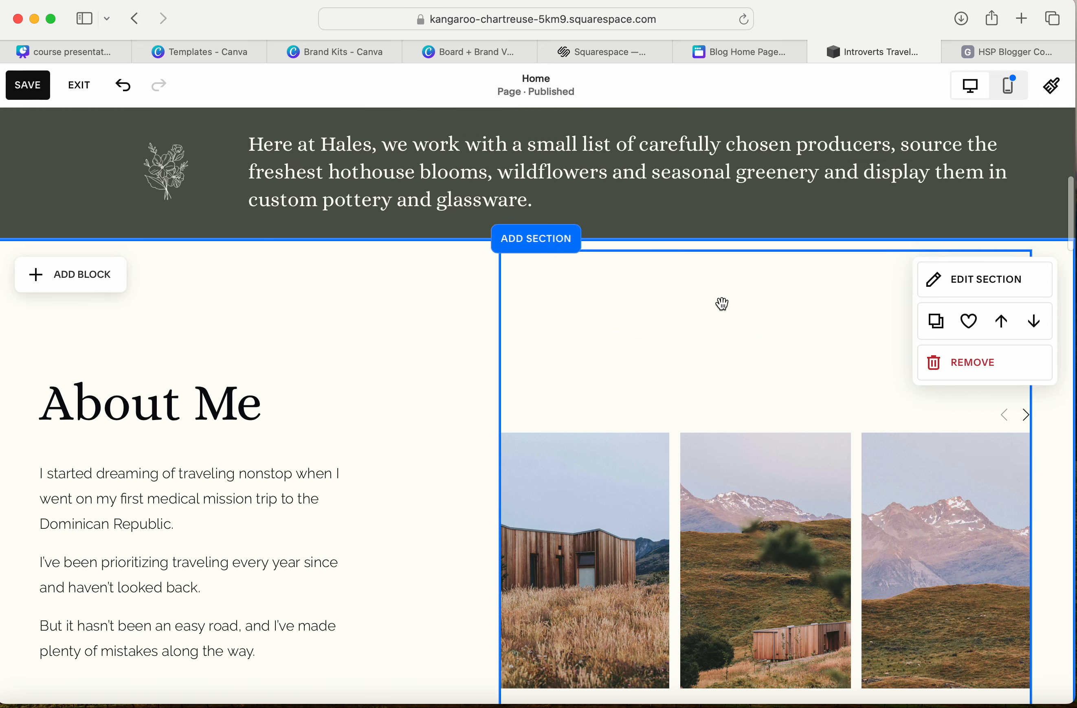
scroll(722, 303, down, 4)
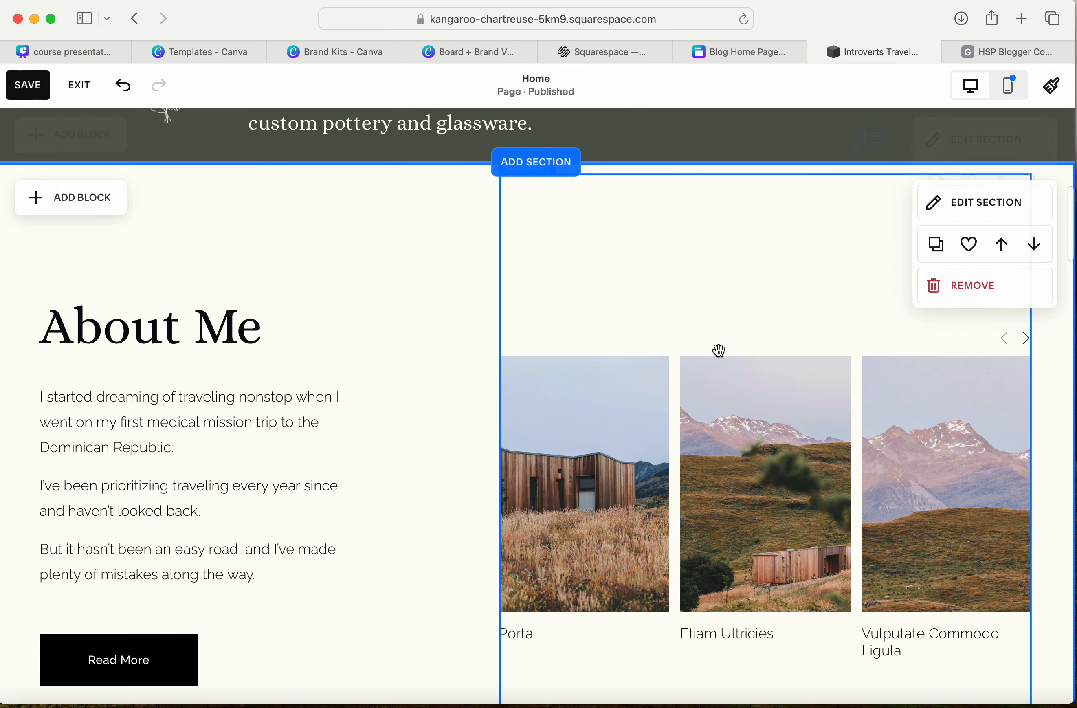
scroll(719, 351, up, 2)
scroll(718, 357, down, 1)
scroll(717, 356, up, 2)
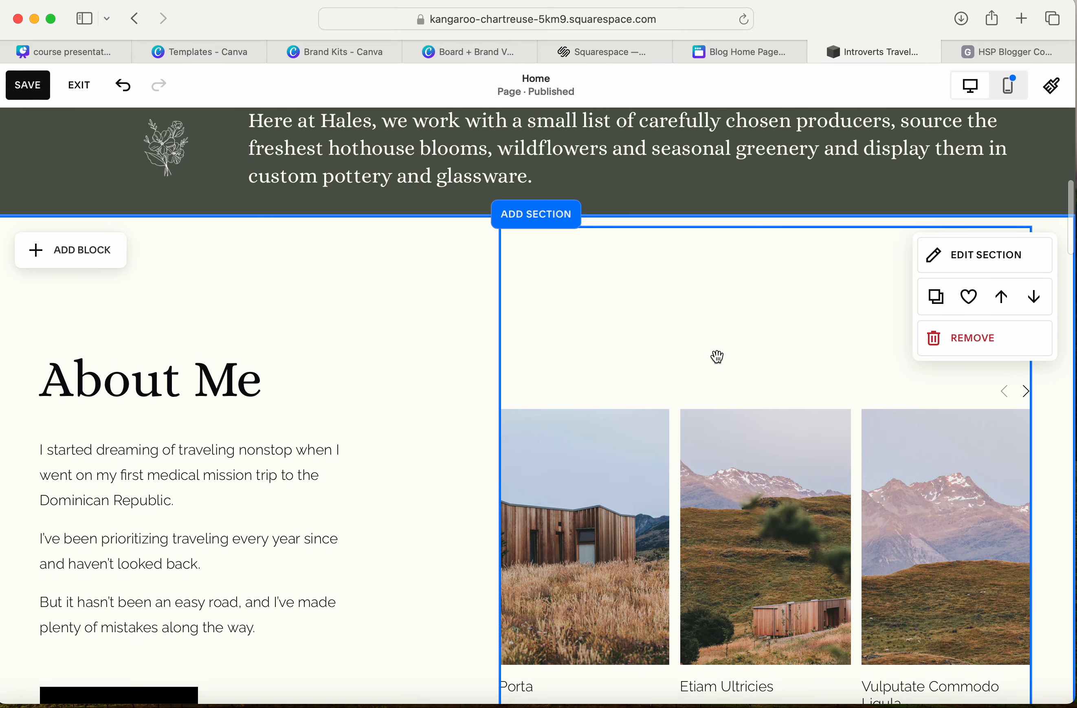
Step: Replace the dark green section's text with "Read on for more tips and tools to travel more and travel better, even as a shy introvert."
click(275, 191)
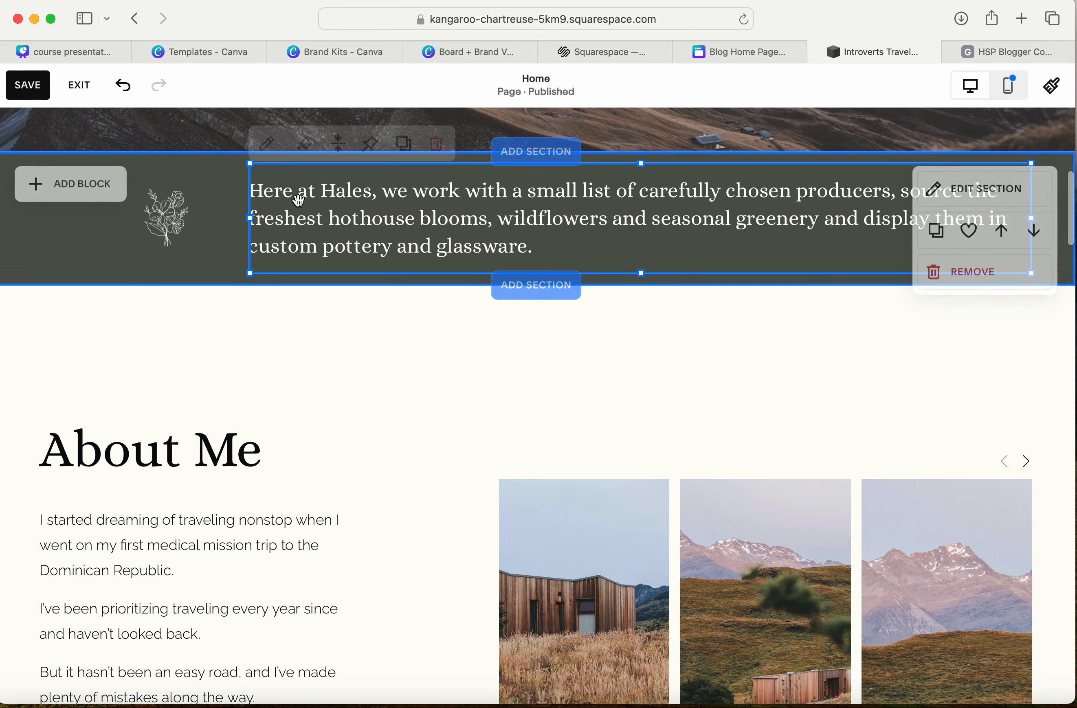
triple_click(274, 191)
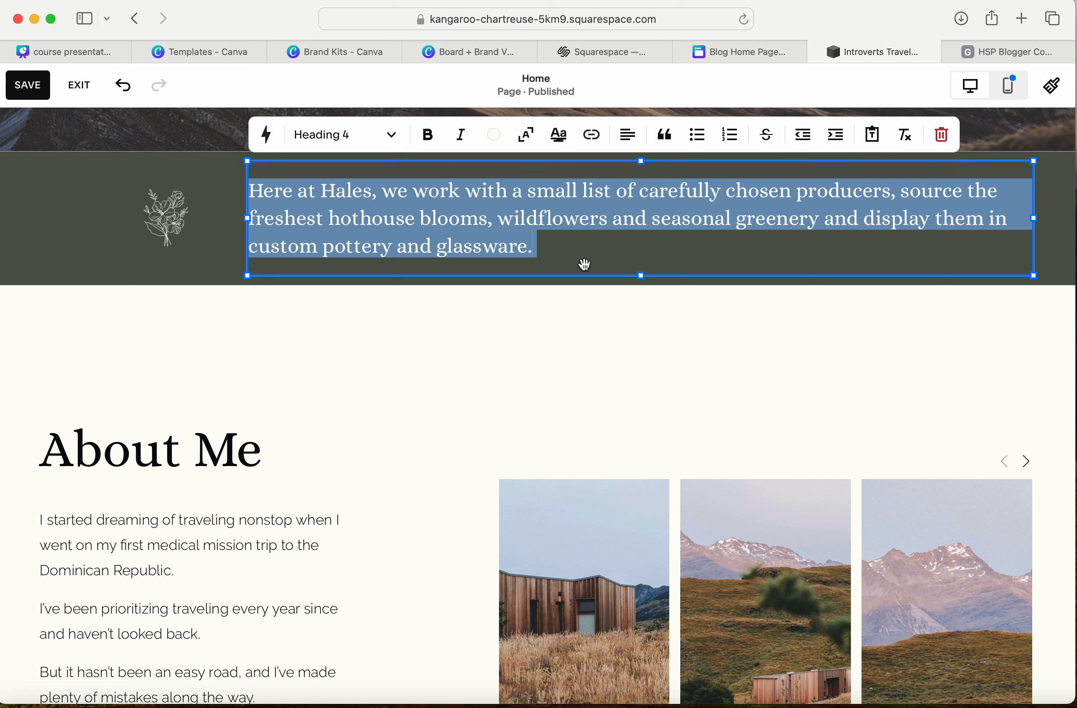
text(Read on for m)
key(BackSpace)
text(f)
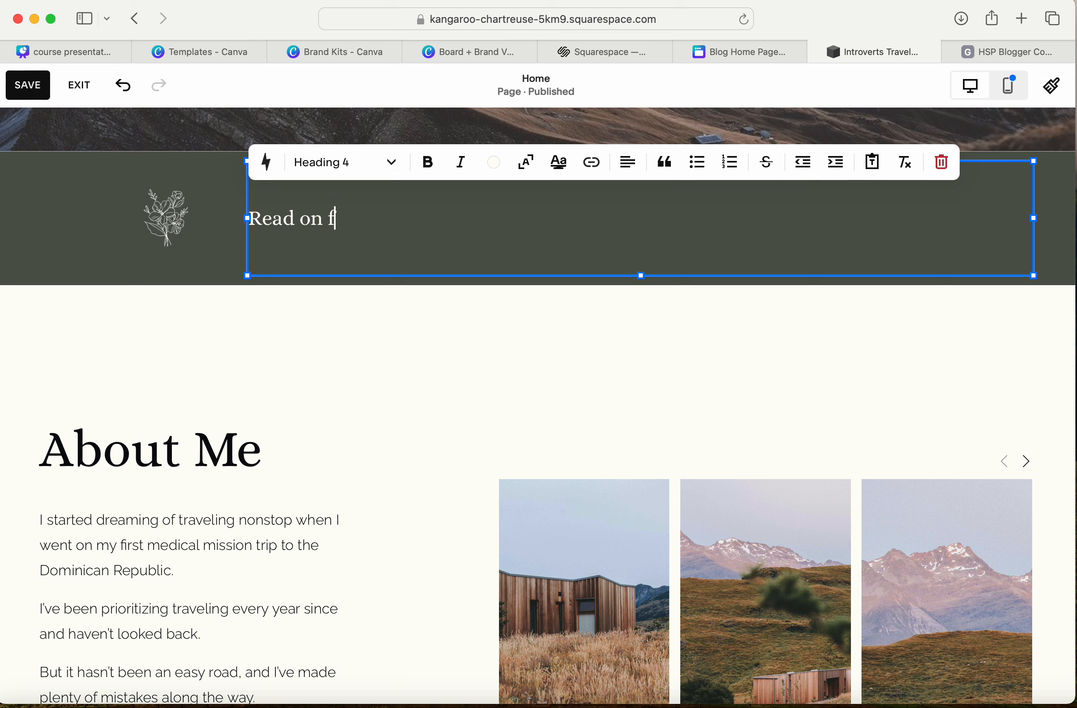
text(or more tips )
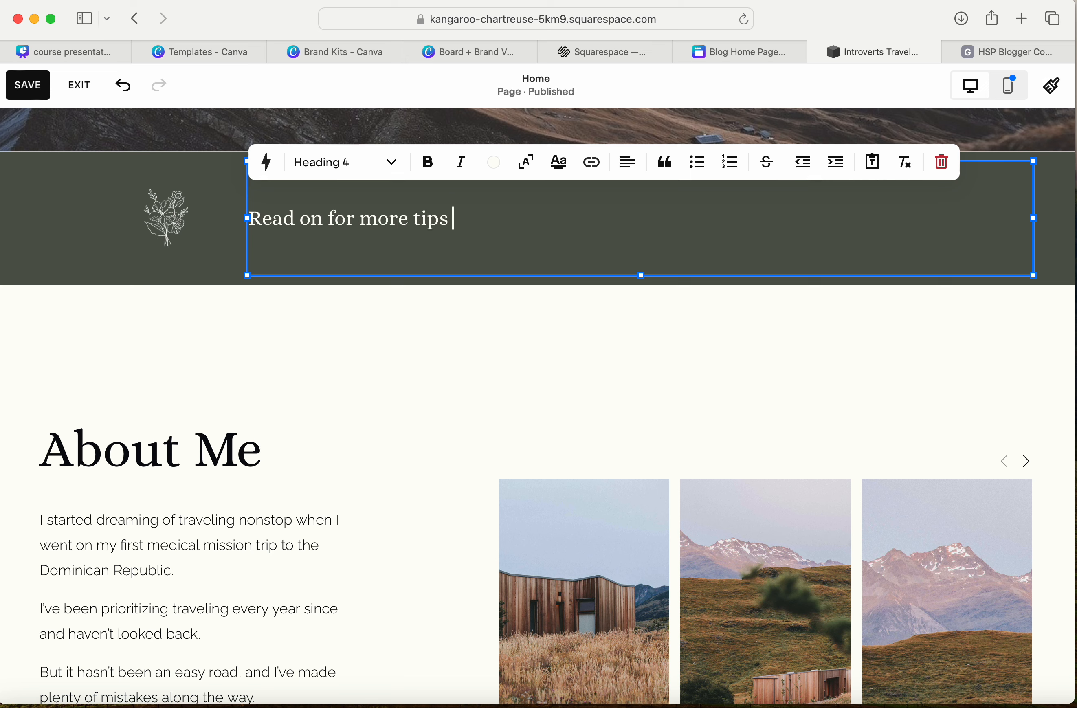
text(and tools to)
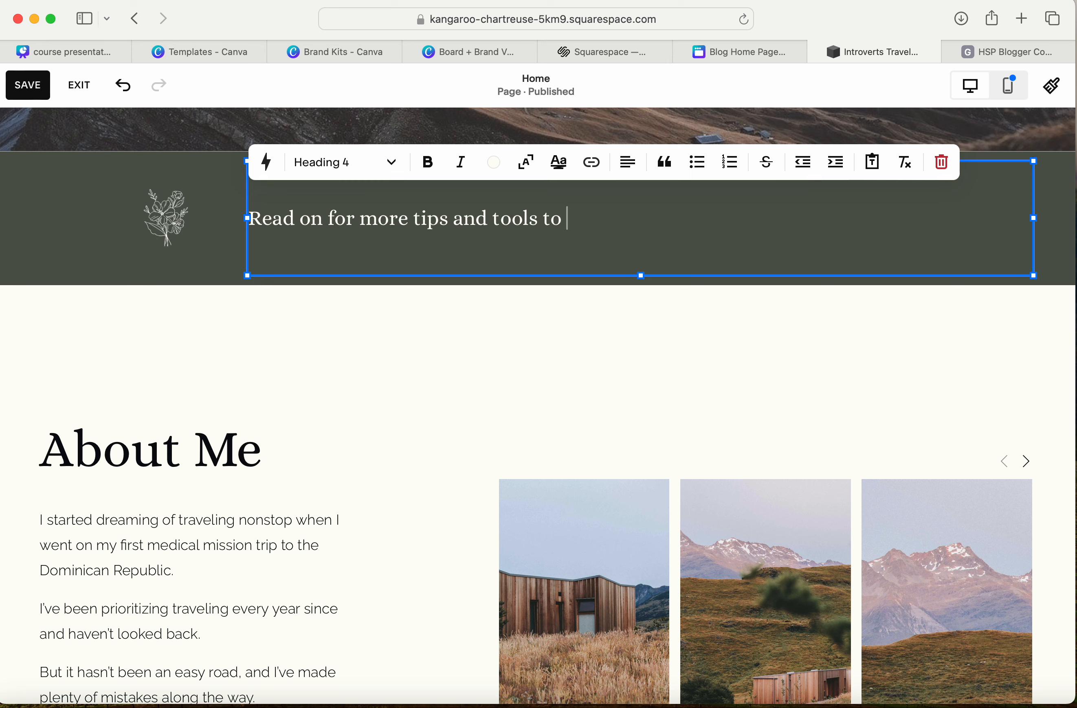
text(travel more and travel better)
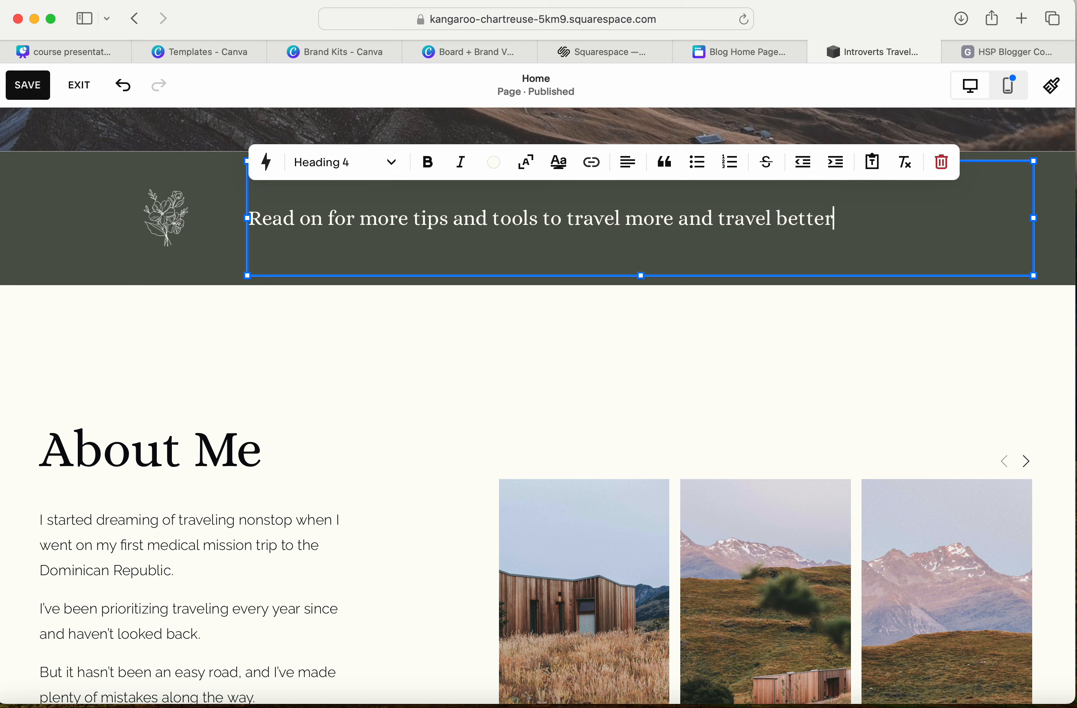
text(, even a)
text(s a shy in)
key(BackSpace)
text(shy introve)
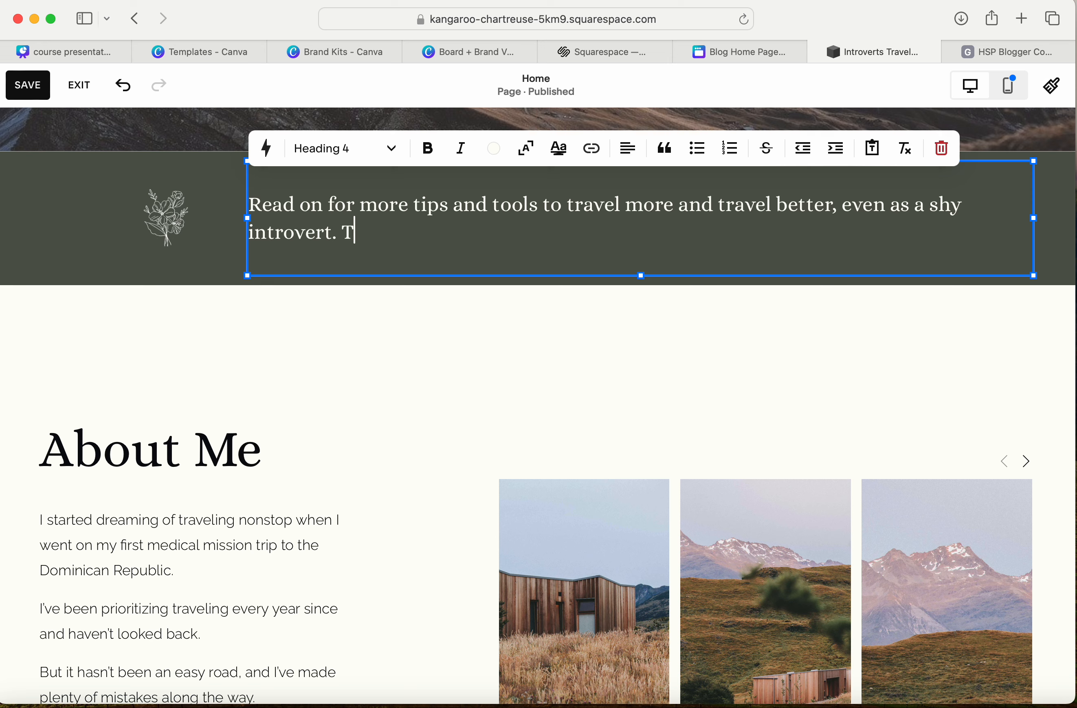
Step: Add the sentence "This can be your best year yet!" to the end of the dark green section's text
text(his ic)
key(BackSpace)
key(BackSpace)
text(can be your best )
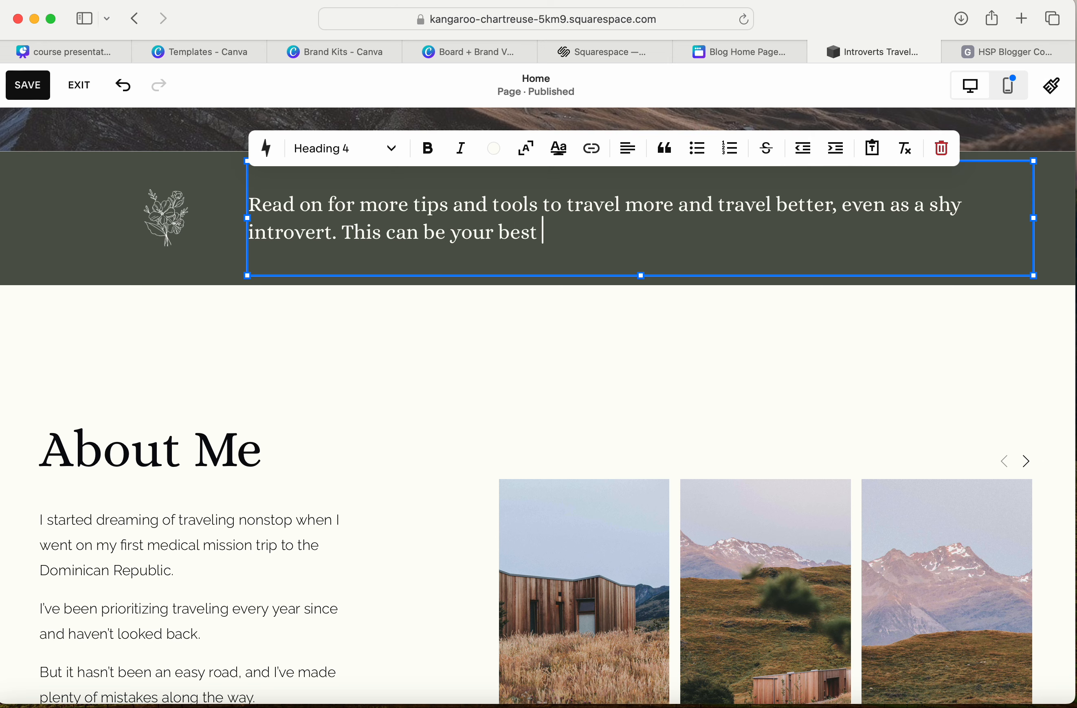
text(year yet!)
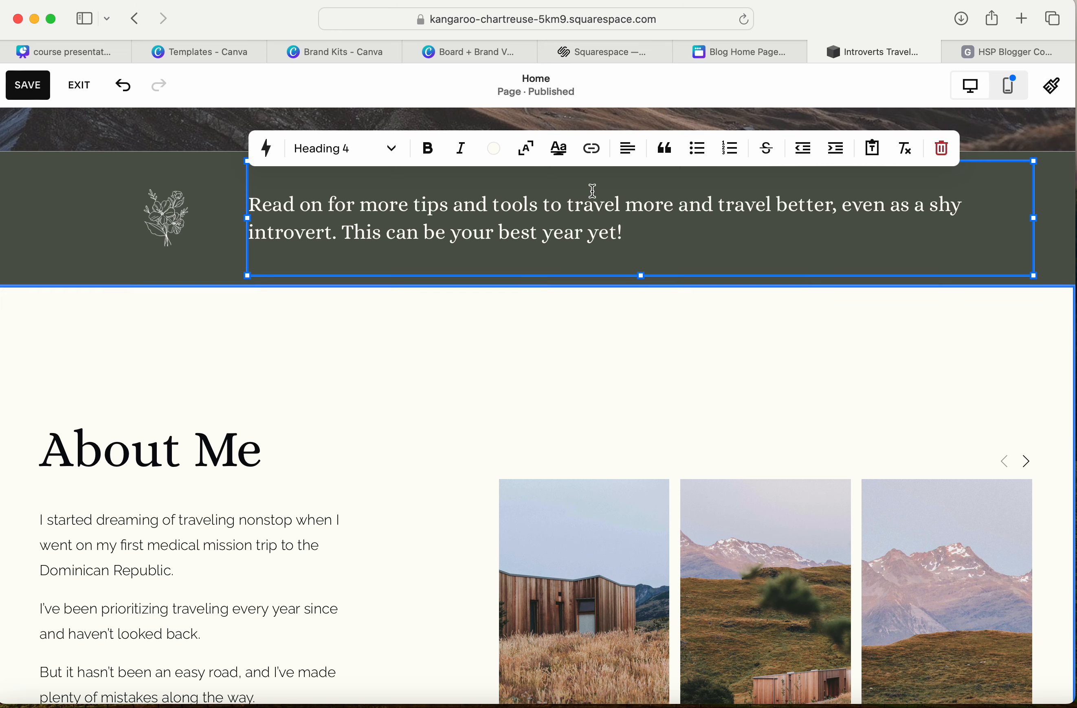
click(541, 332)
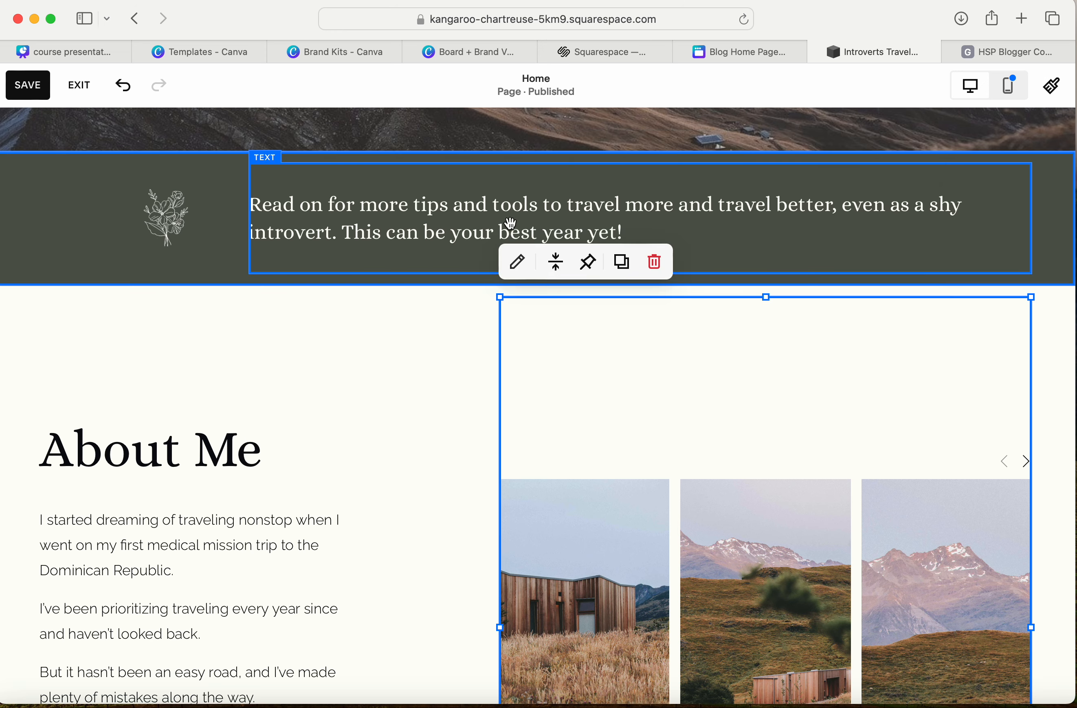
click(172, 218)
click(406, 356)
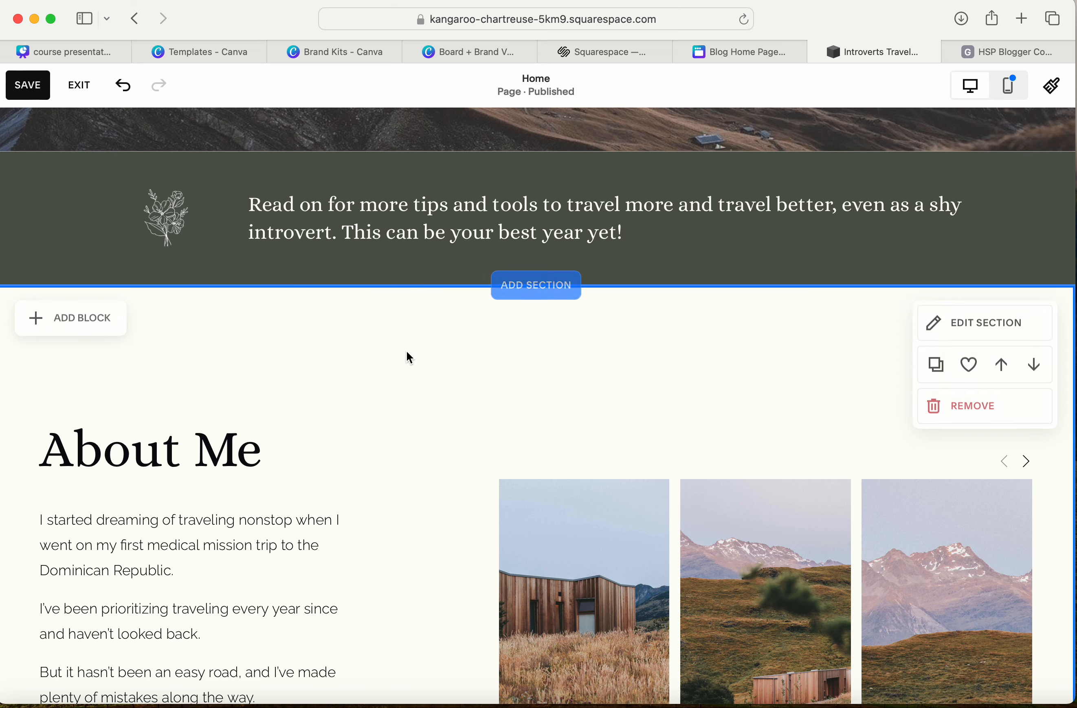
click(175, 216)
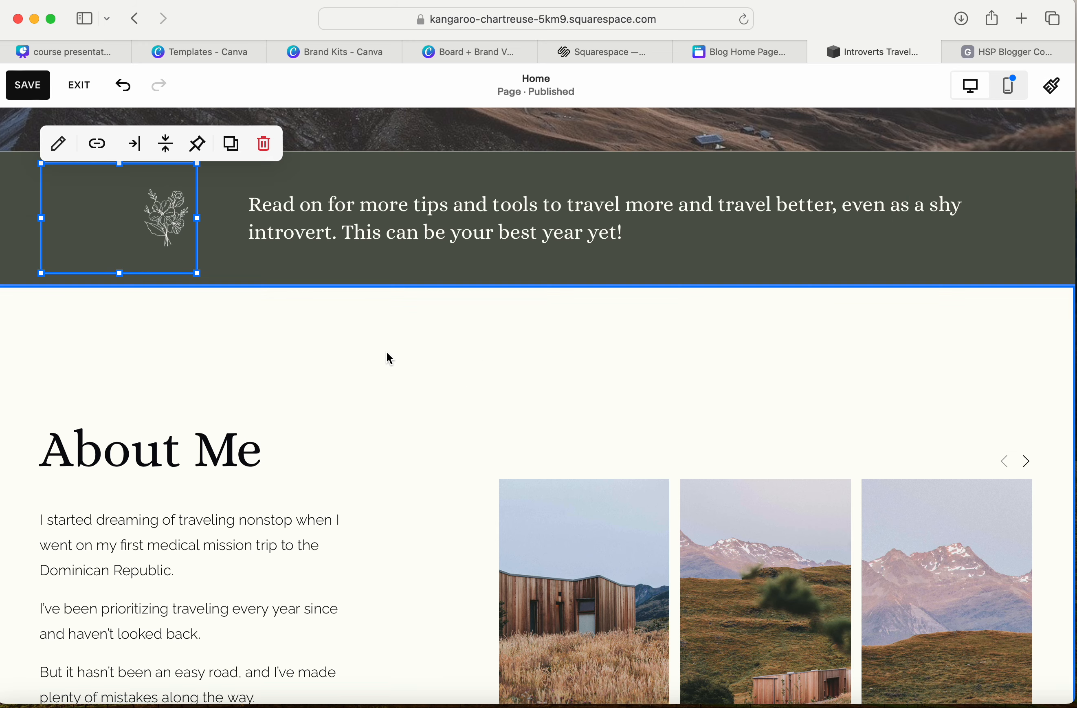
click(444, 375)
scroll(444, 374, down, 1)
scroll(444, 374, up, 3)
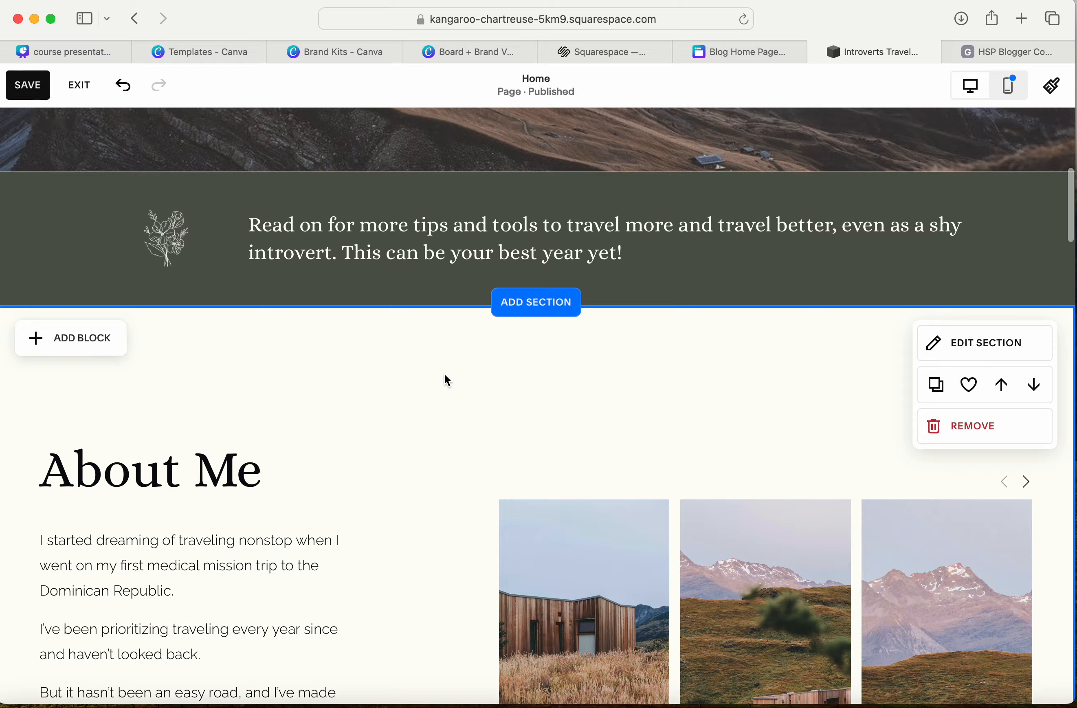
Step: Delete the image carousel beside the About Me text
scroll(445, 374, down, 5)
scroll(445, 374, down, 3)
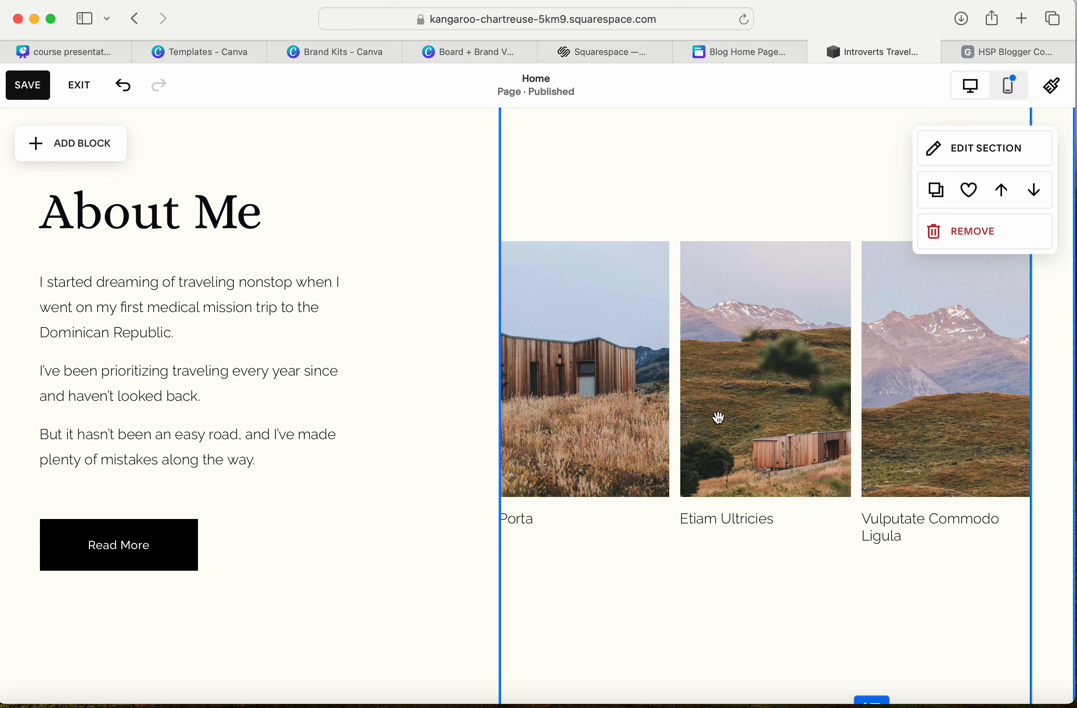
click(779, 394)
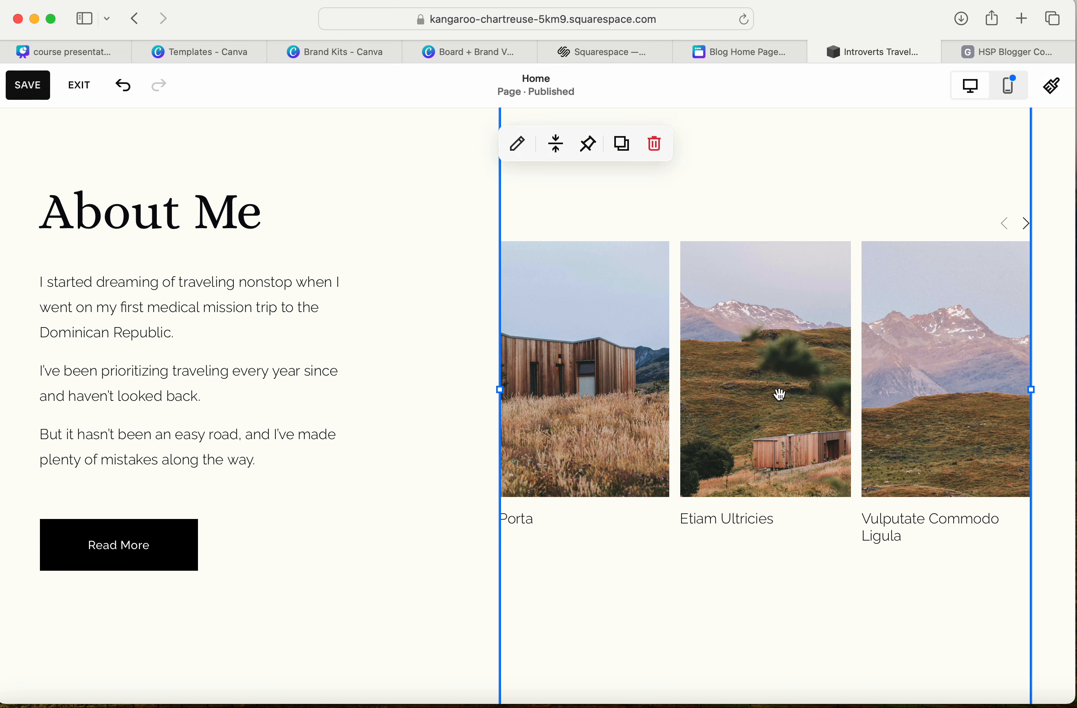
scroll(780, 395, up, 4)
scroll(780, 394, down, 1)
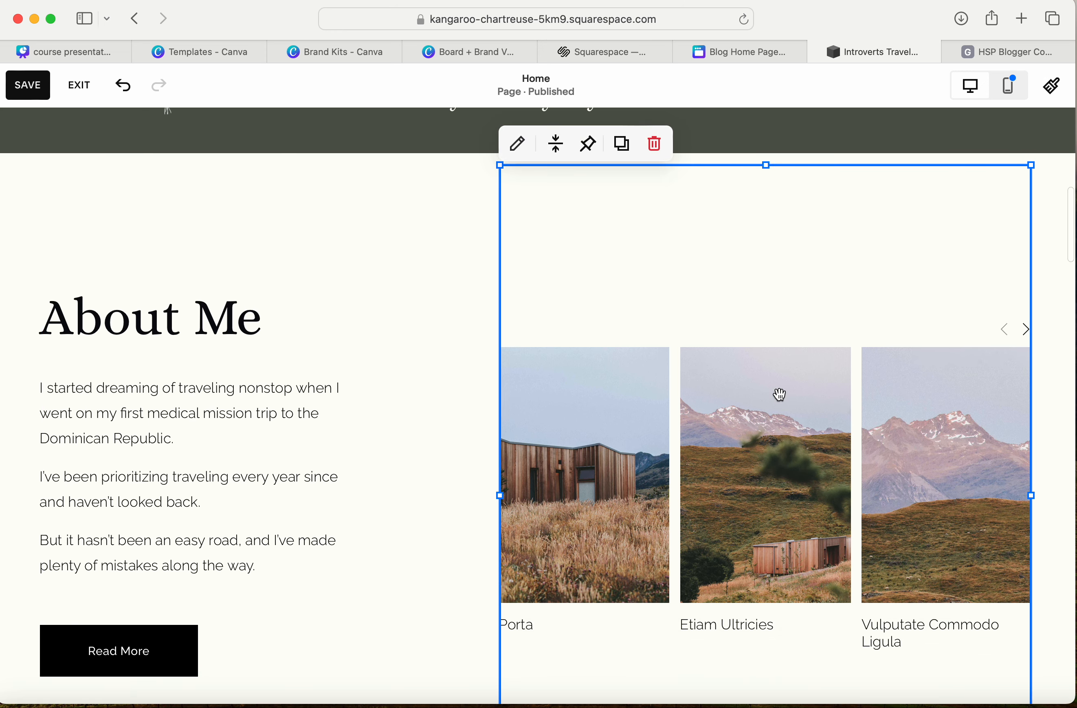
scroll(780, 394, down, 1)
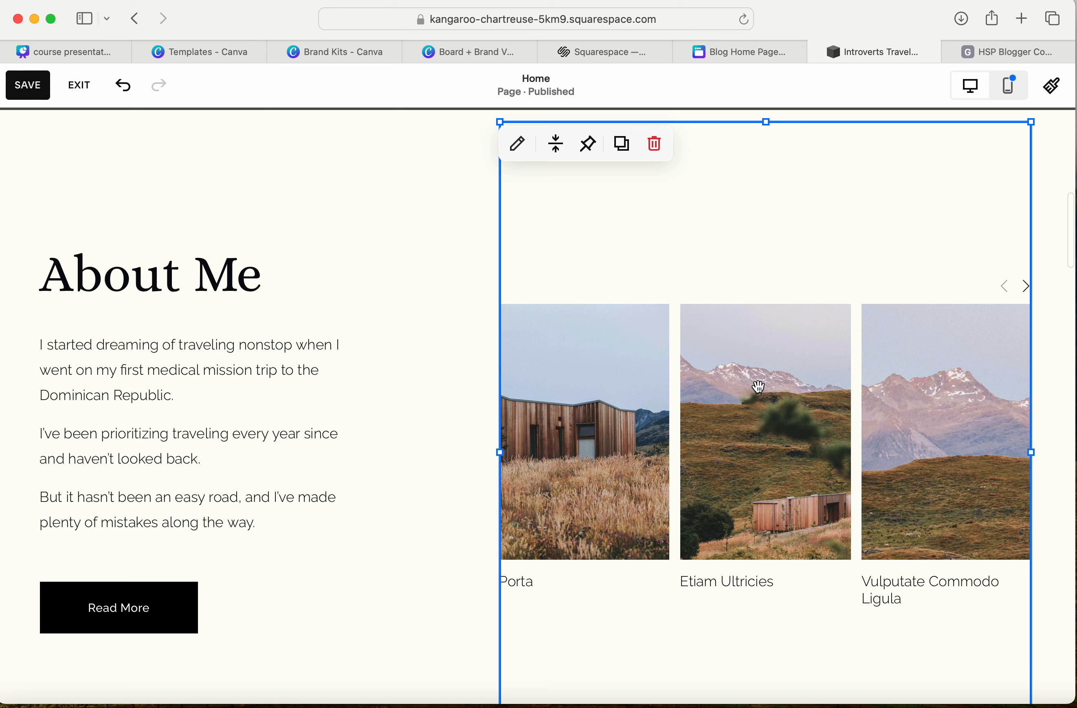
click(655, 145)
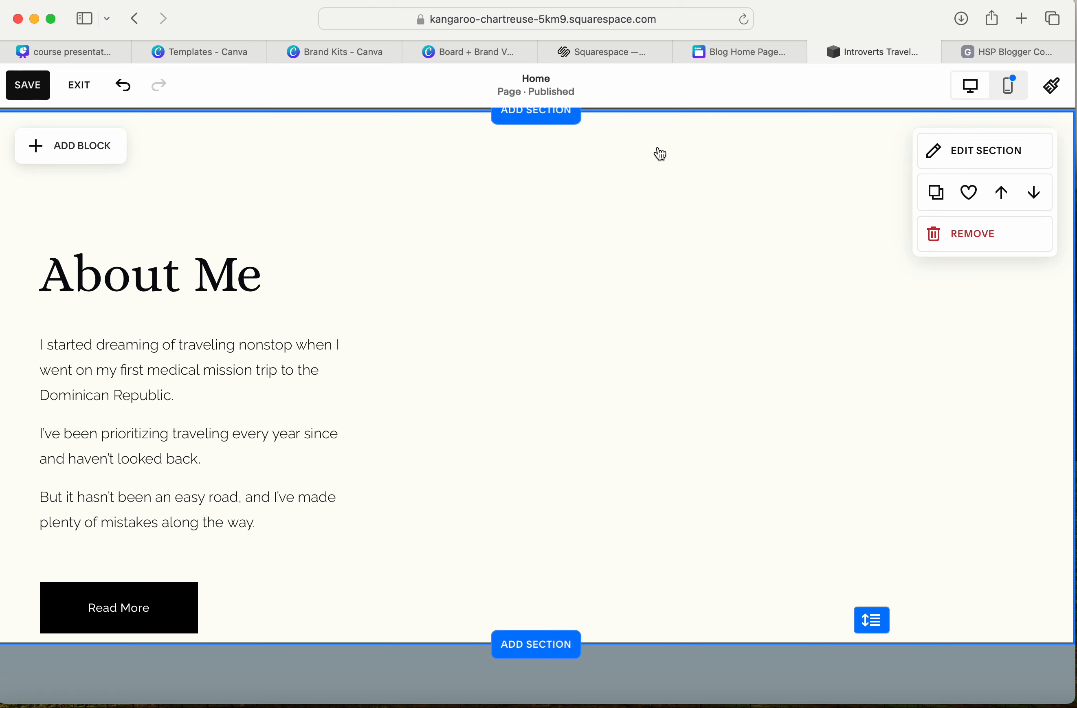
Step: Add an image block to the About Me section, place it beside the text, and enlarge it to a large, nearly square frame
click(76, 146)
click(213, 306)
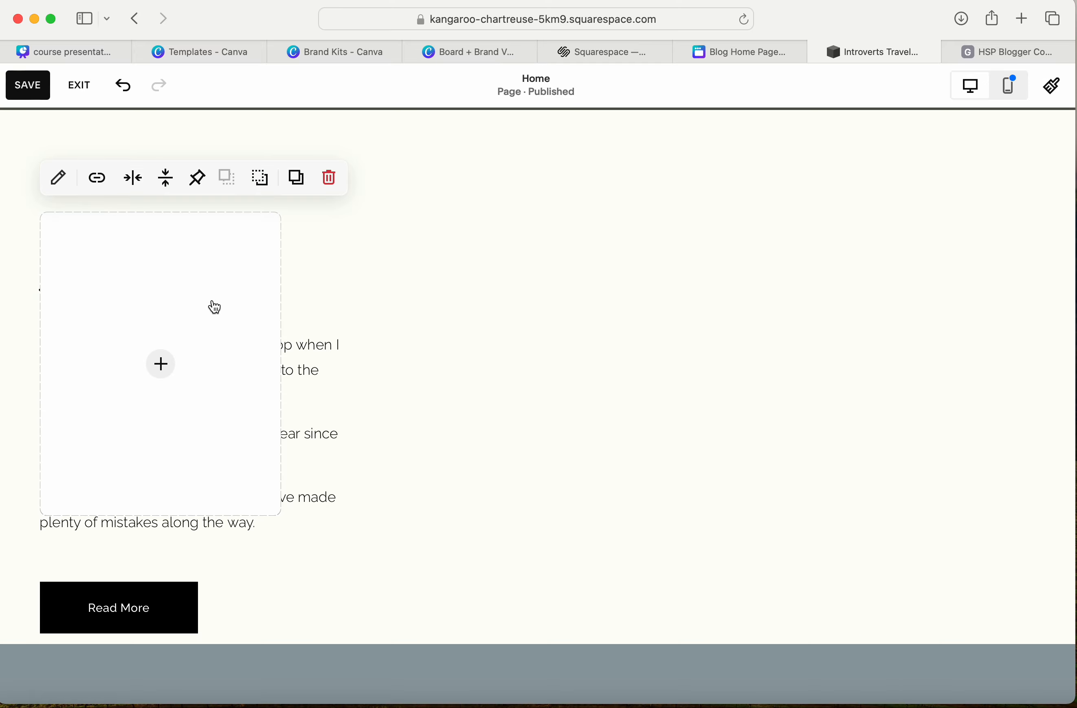
drag(158, 363, 676, 363)
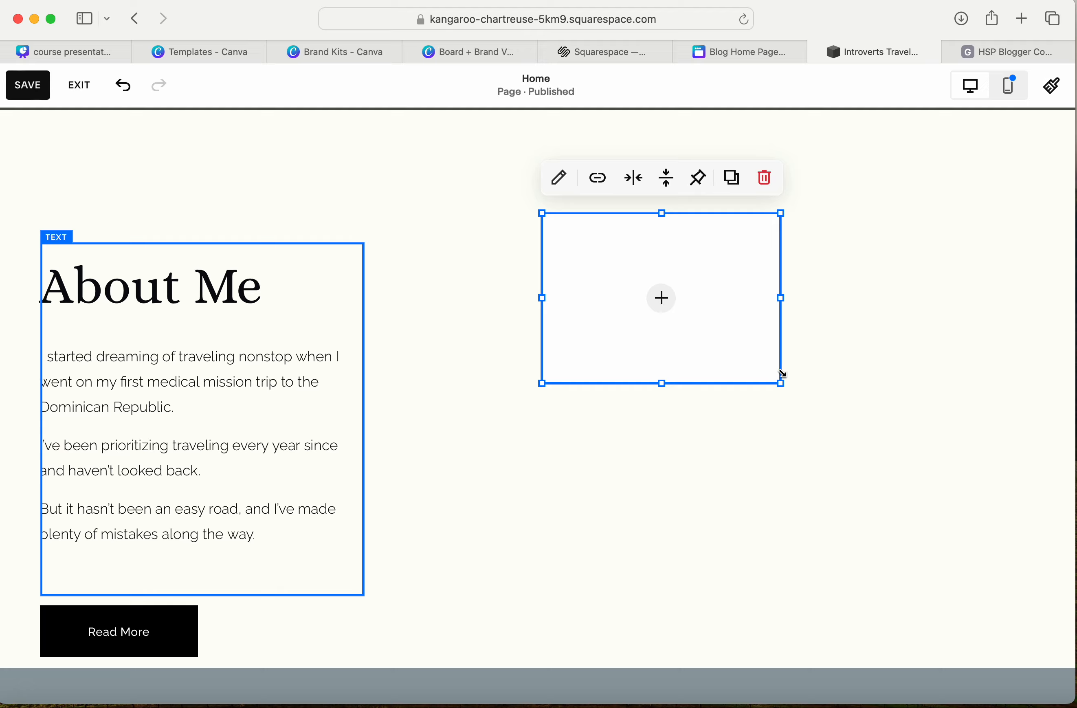
drag(780, 383, 951, 602)
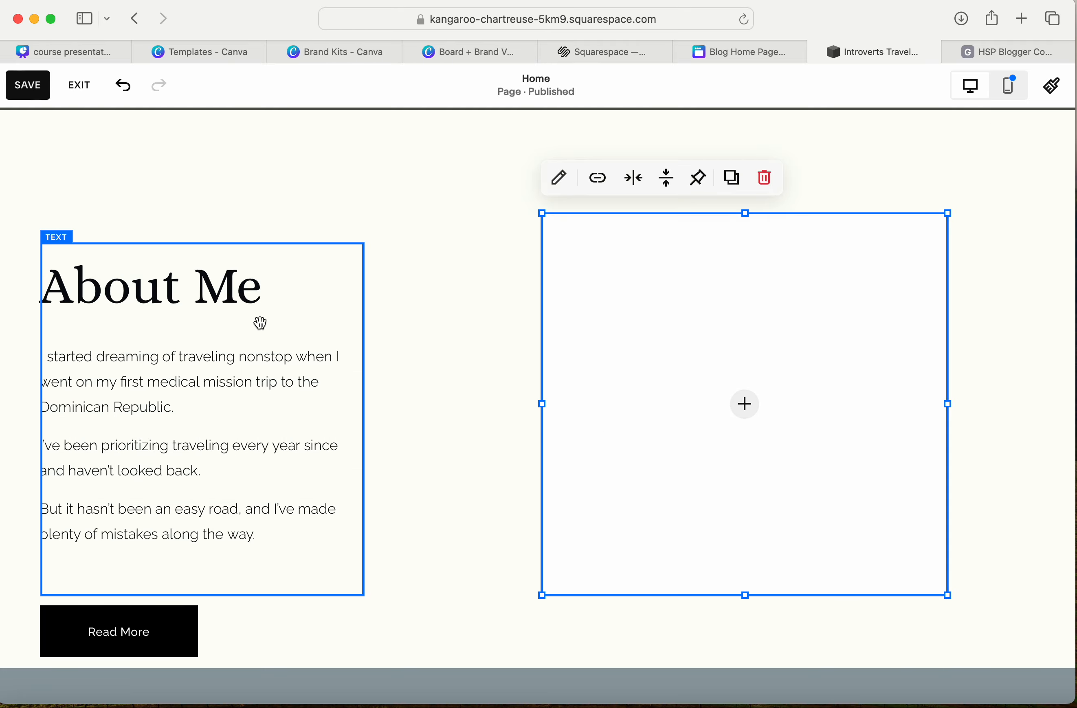
Step: Move the About Me text block up in its section and bring the Read More button up beneath it
click(269, 294)
drag(270, 291, 292, 232)
click(429, 264)
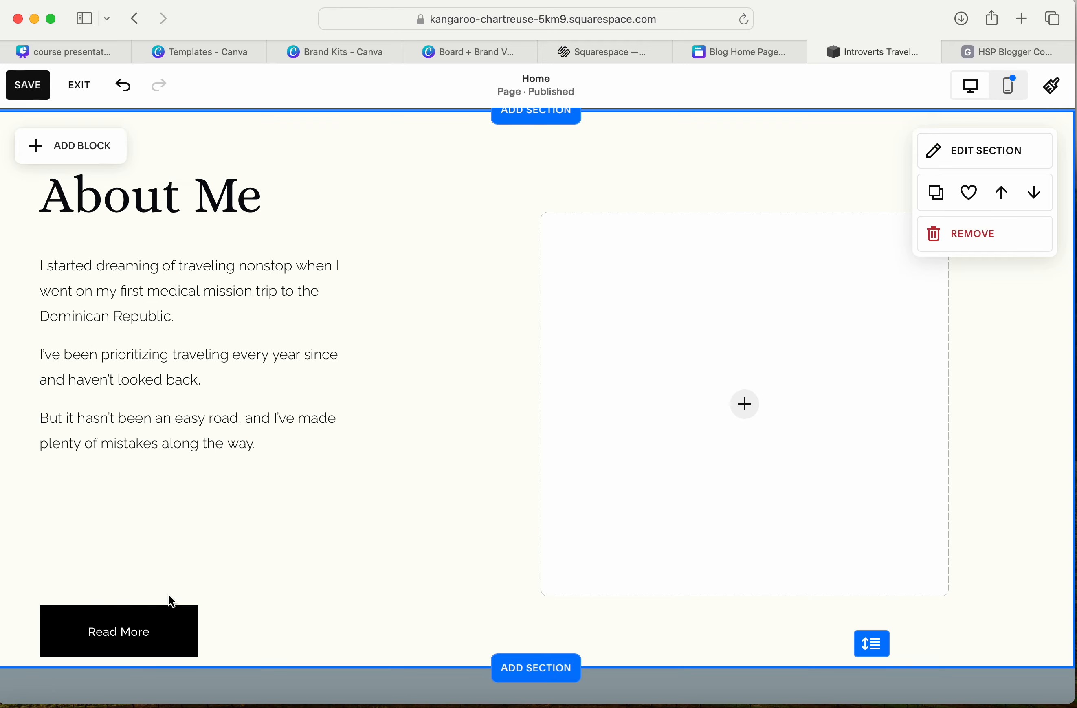
drag(161, 616, 173, 530)
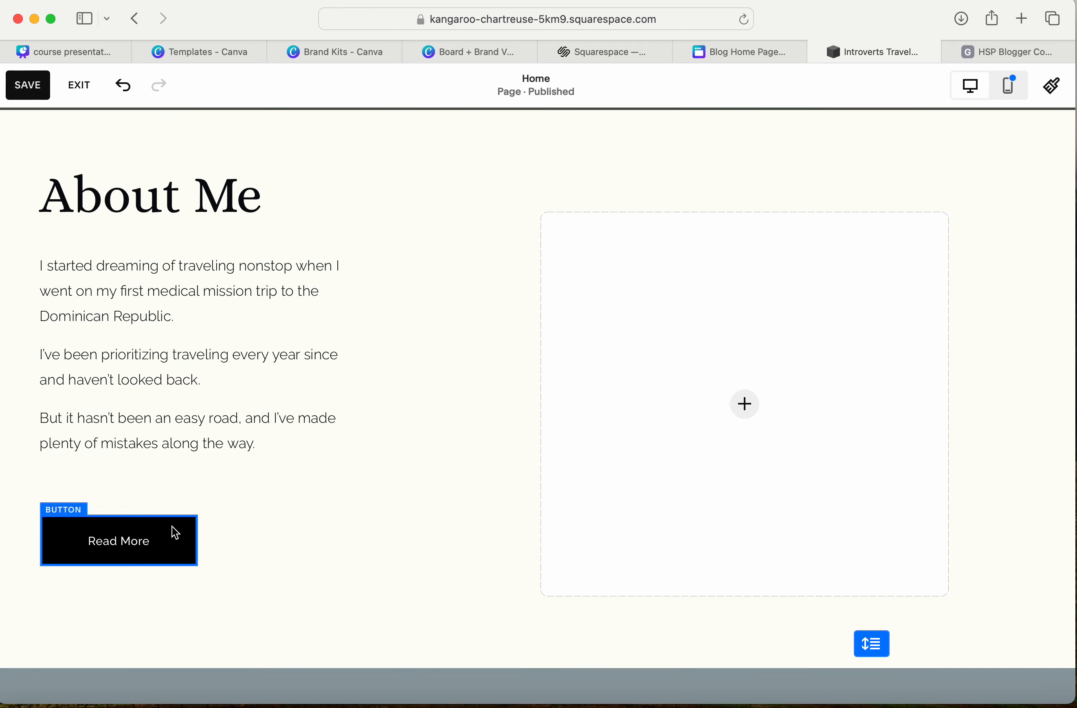
Step: Move the empty image frame up beside the About Me text and shorten the section to end just below its content
click(897, 462)
drag(895, 460, 898, 408)
click(1002, 458)
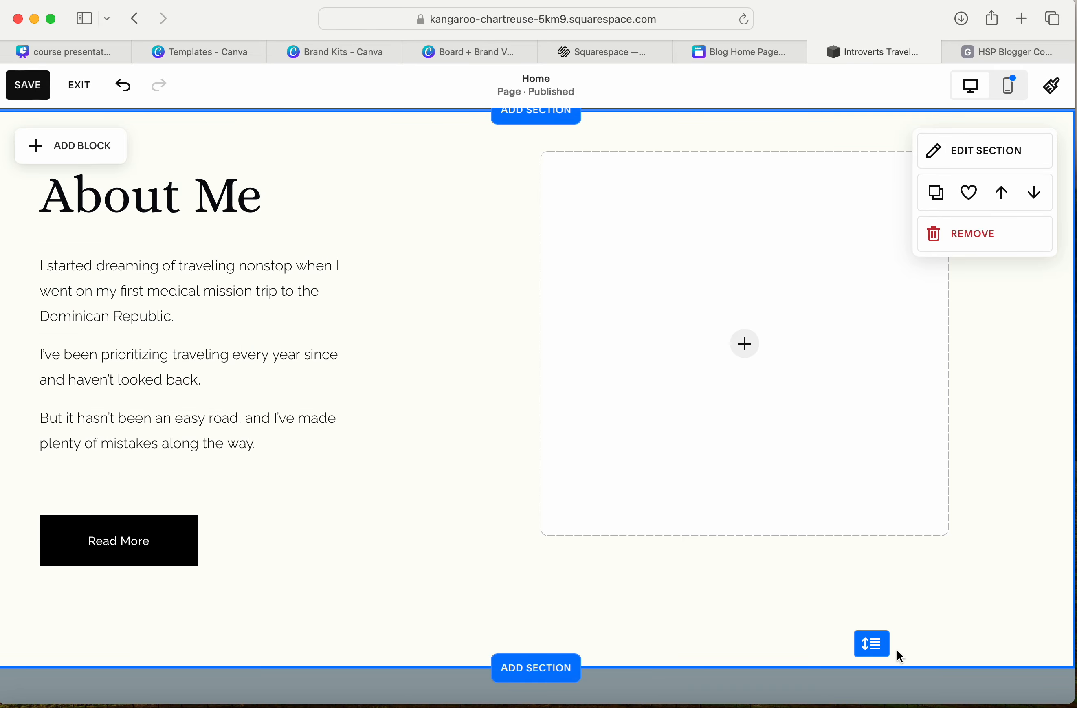
drag(872, 644, 872, 591)
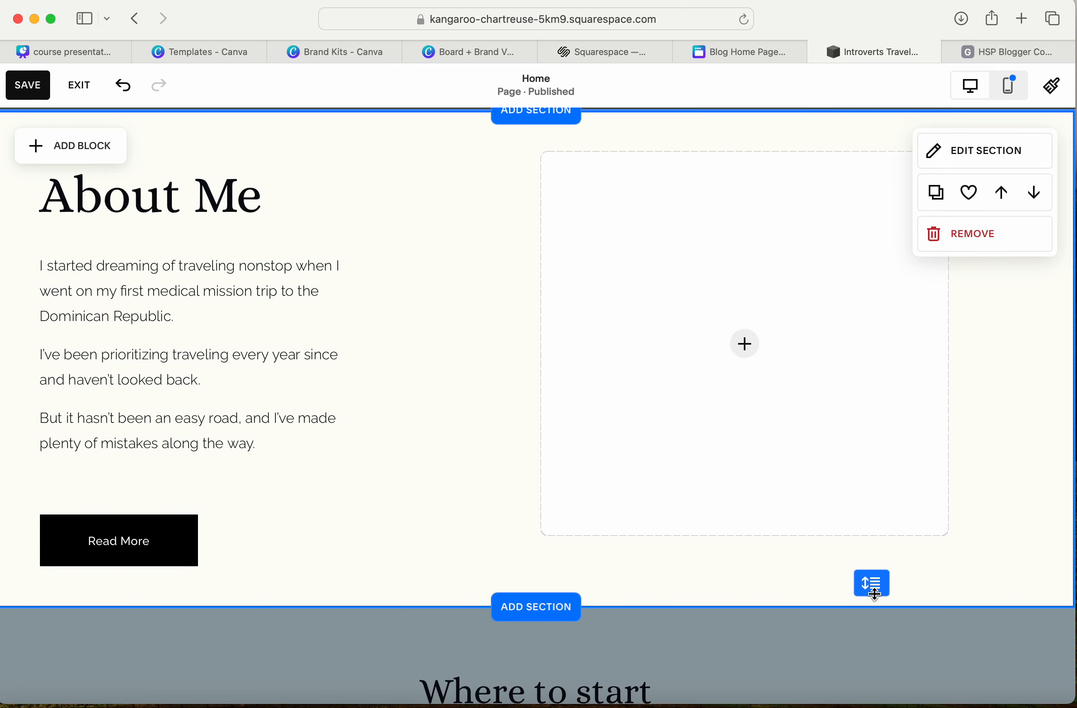
Step: Upload IMG_0028.jpeg from the computer into the About Me section's empty image block
click(746, 345)
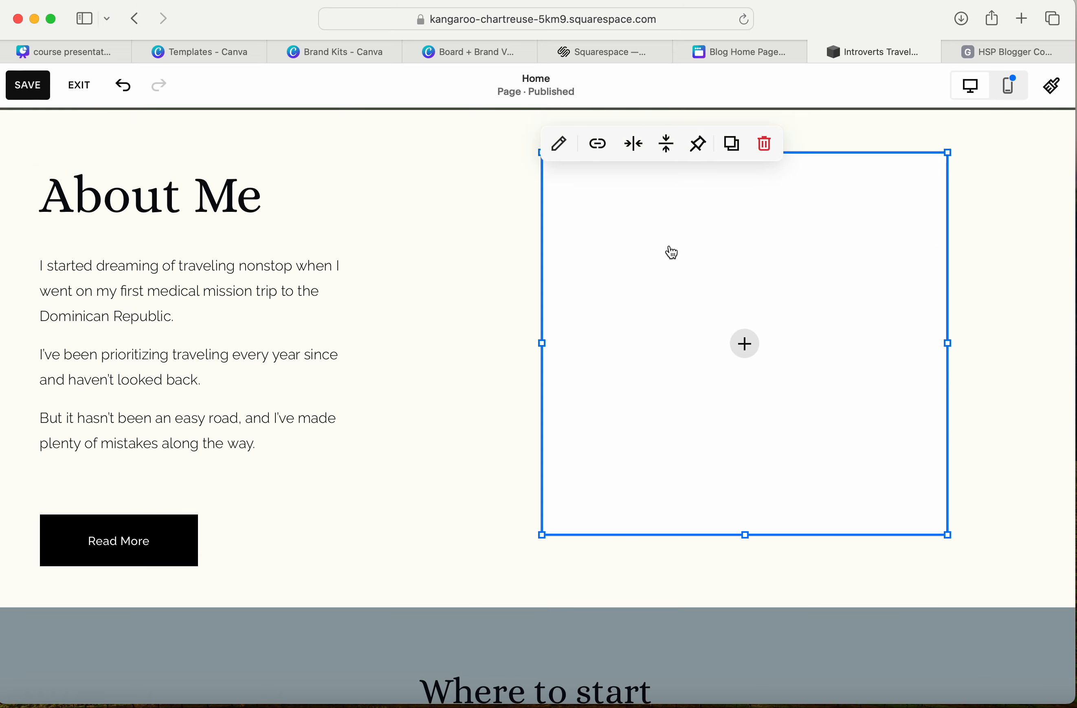
click(996, 295)
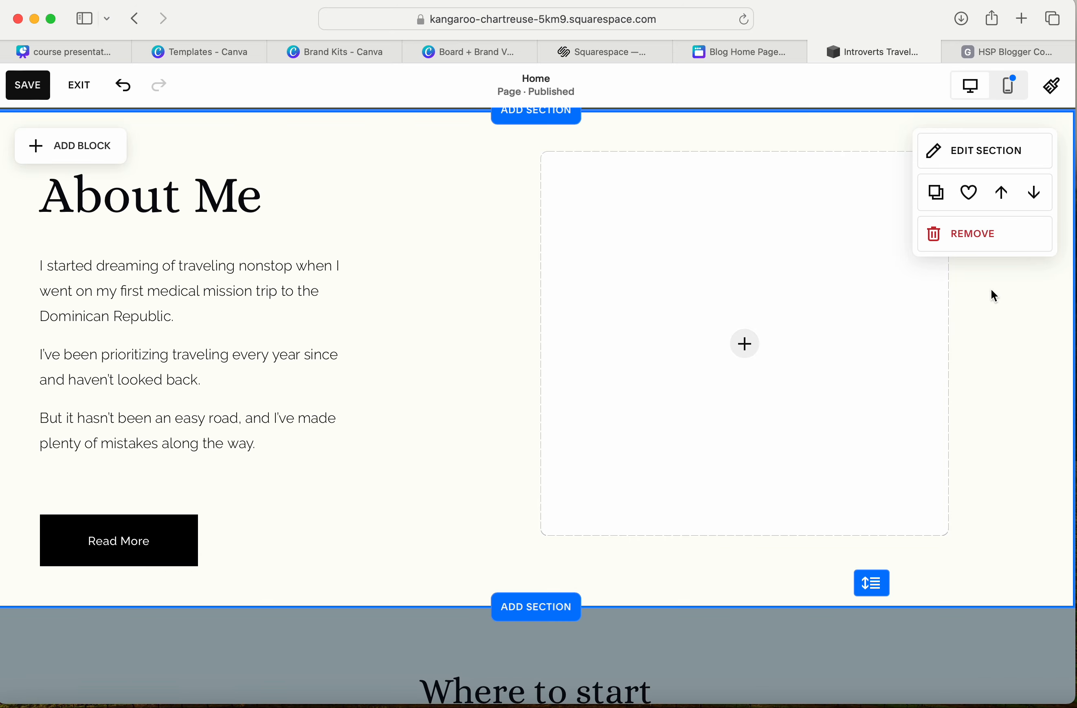
click(808, 347)
click(566, 143)
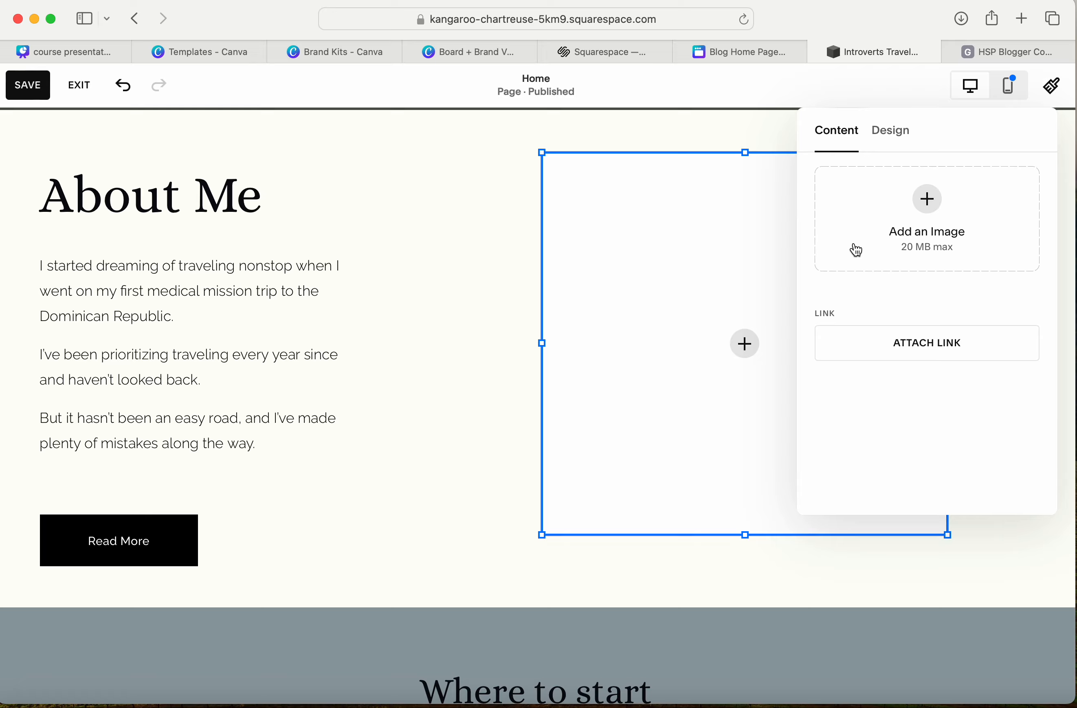
click(927, 199)
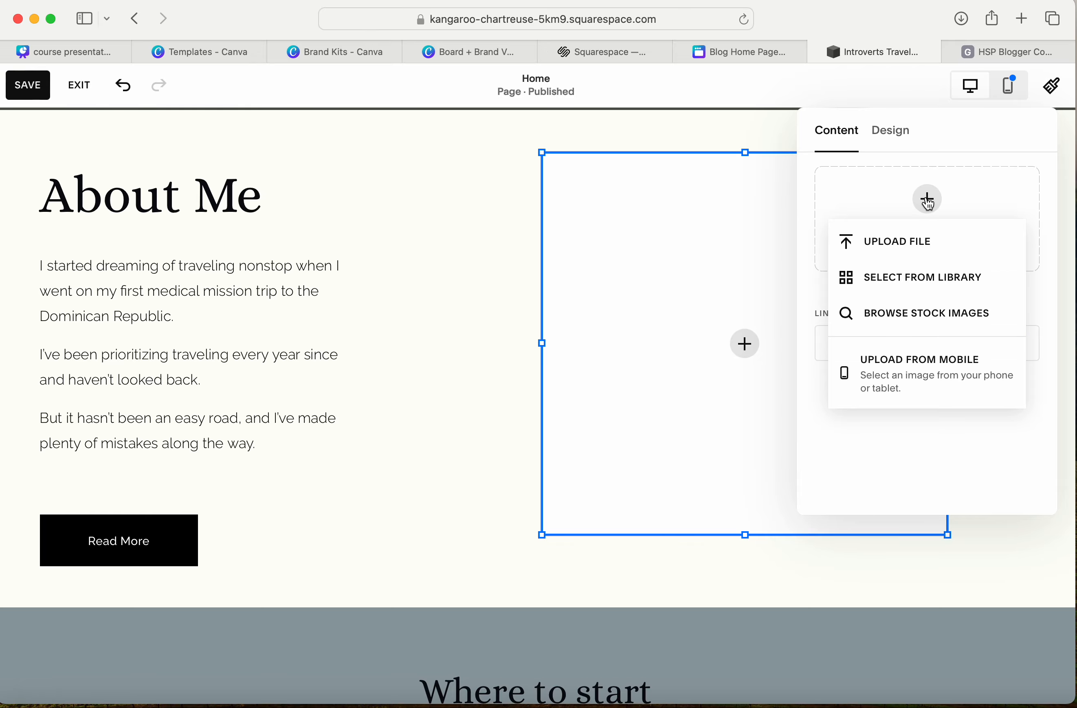
click(906, 241)
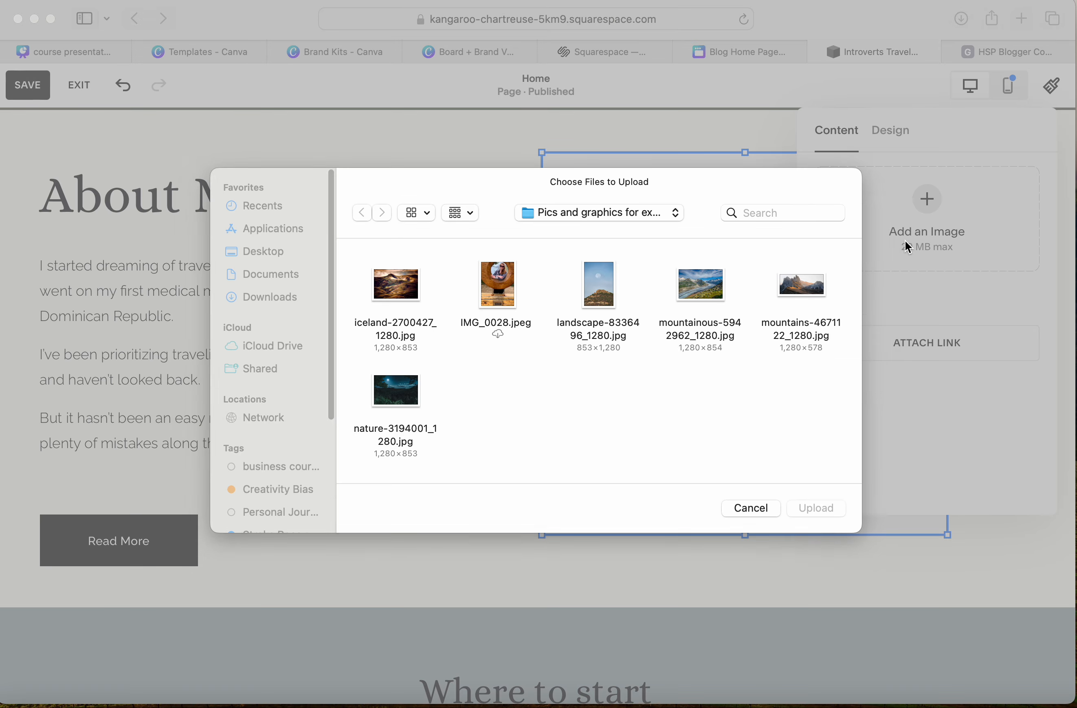
click(517, 303)
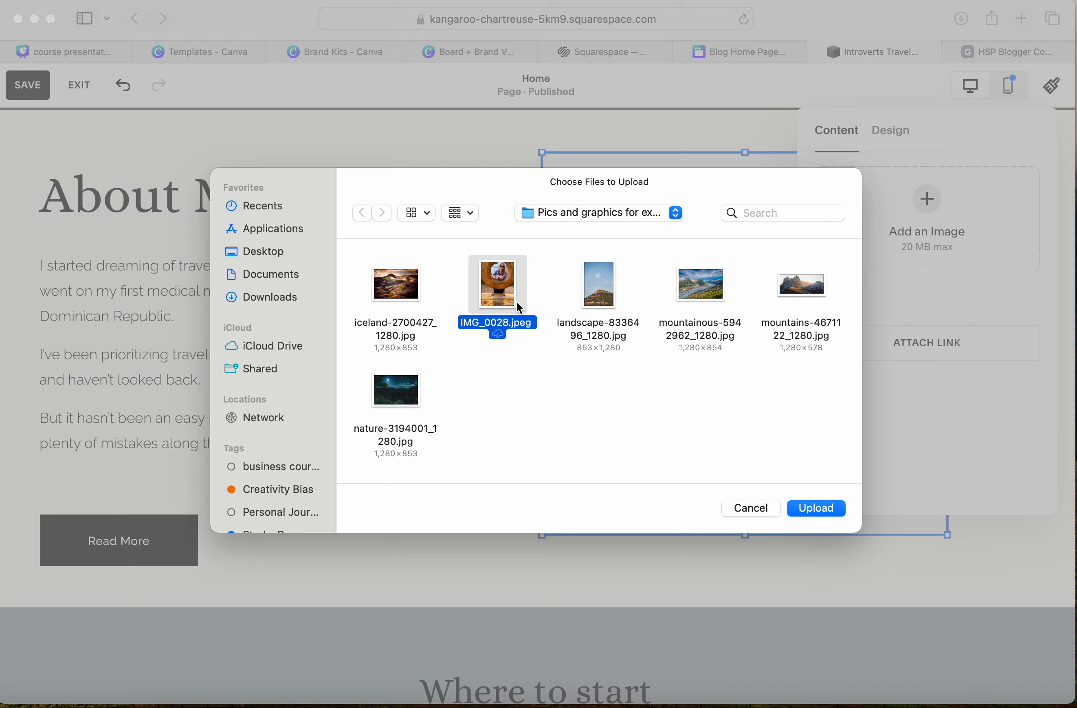
click(813, 510)
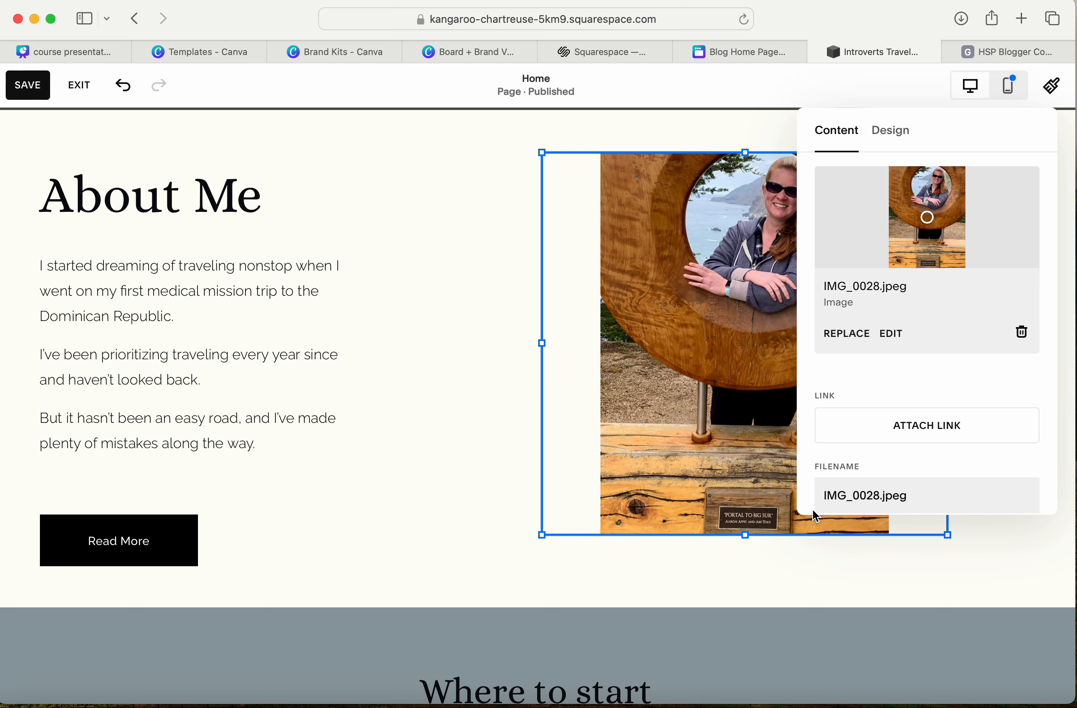
Step: Add an overlay to the About Me photo in the palette's off-white colour at low opacity, and save the page
scroll(909, 322, down, 5)
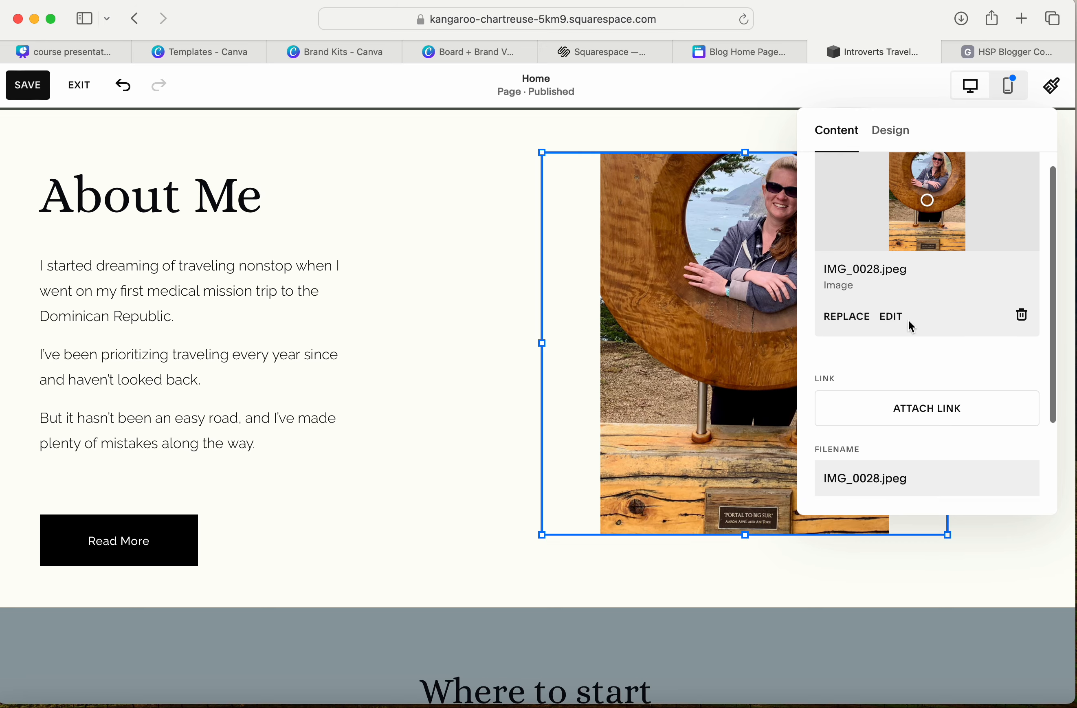
scroll(909, 321, up, 5)
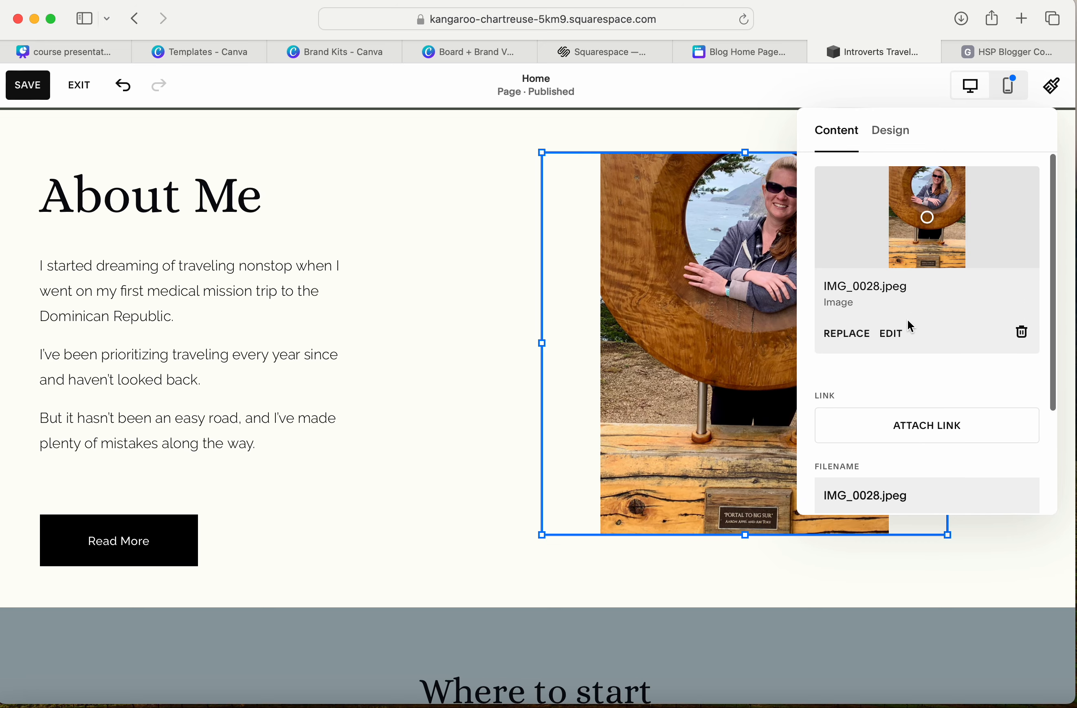
click(892, 141)
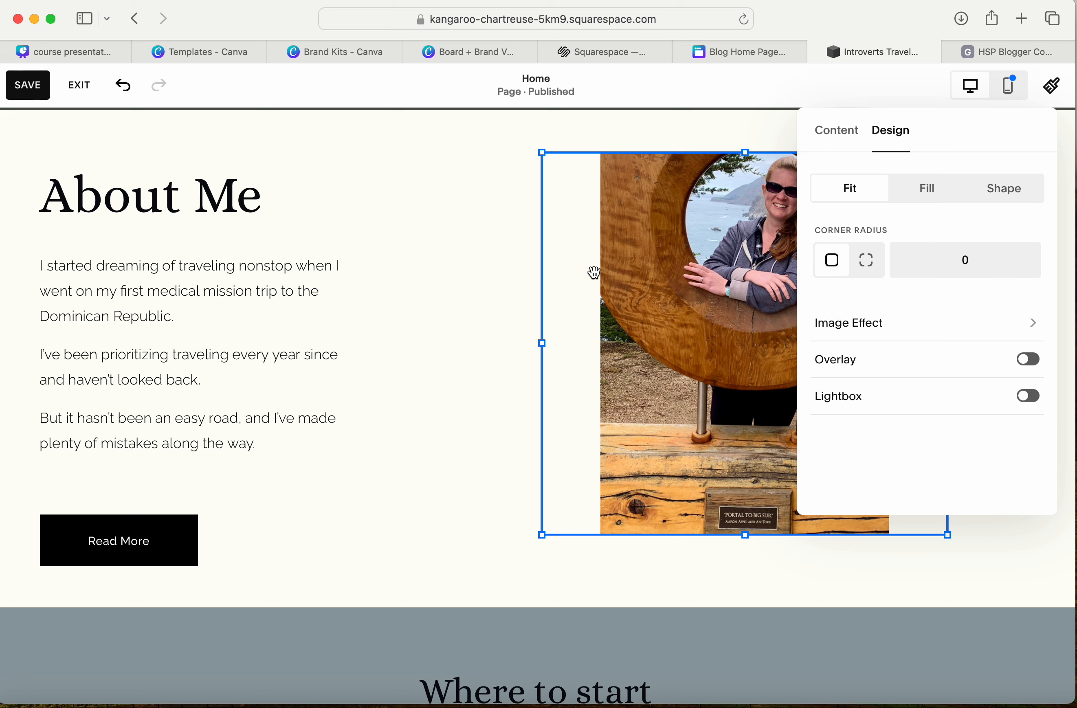
click(1028, 361)
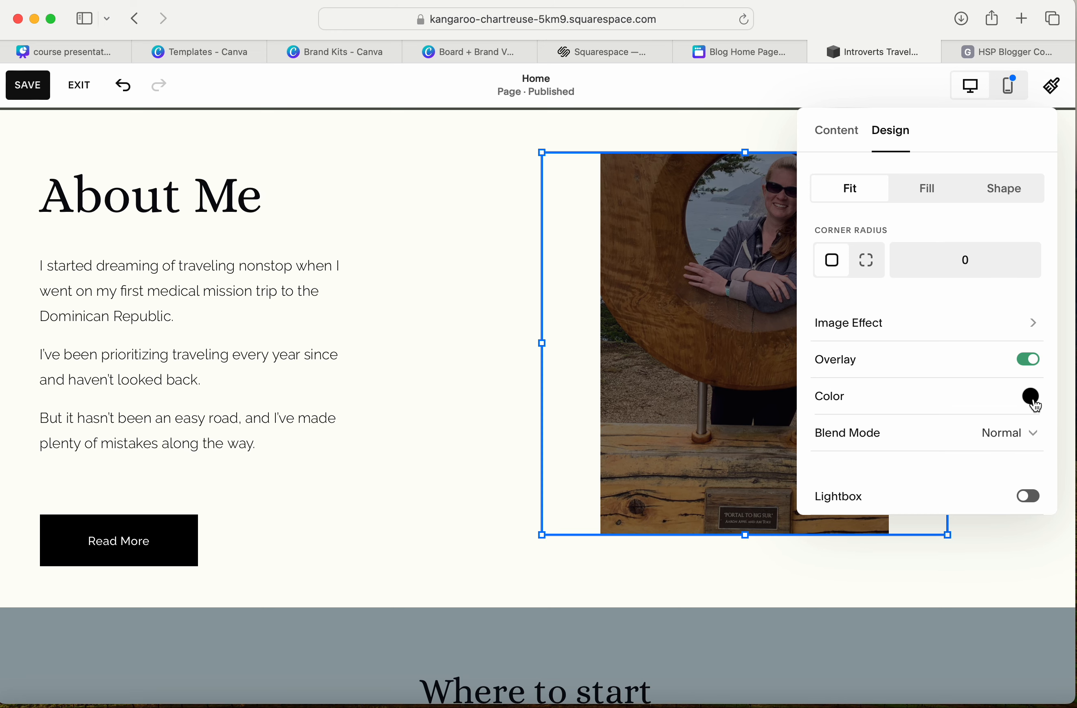
click(1032, 396)
click(857, 385)
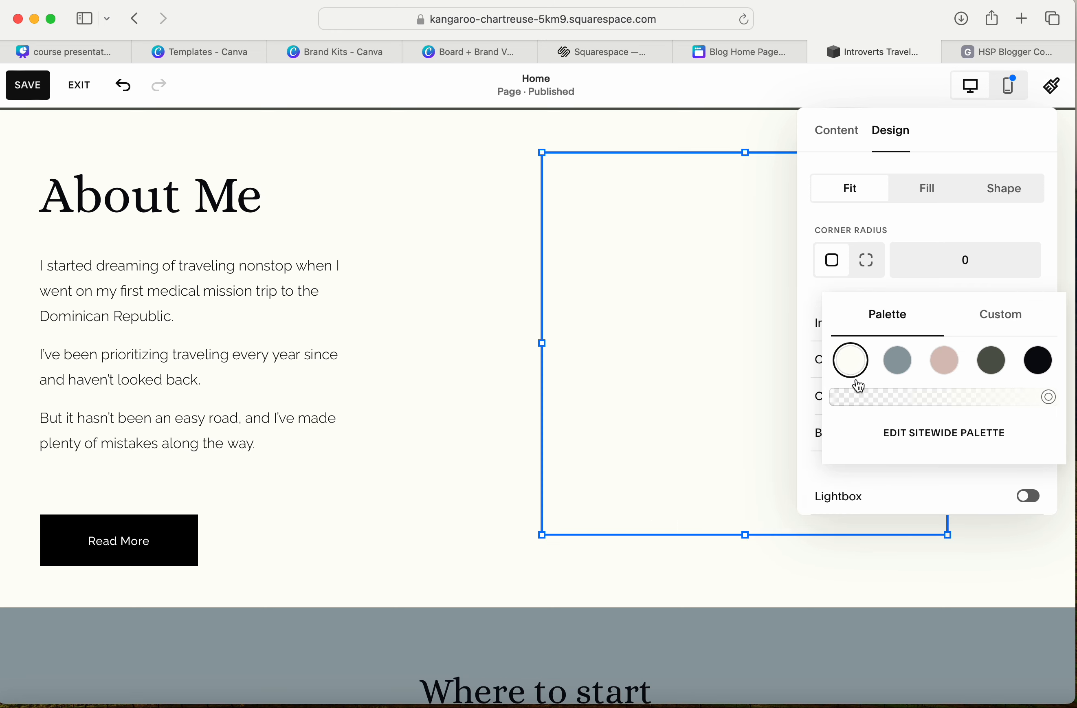
drag(1049, 396, 897, 408)
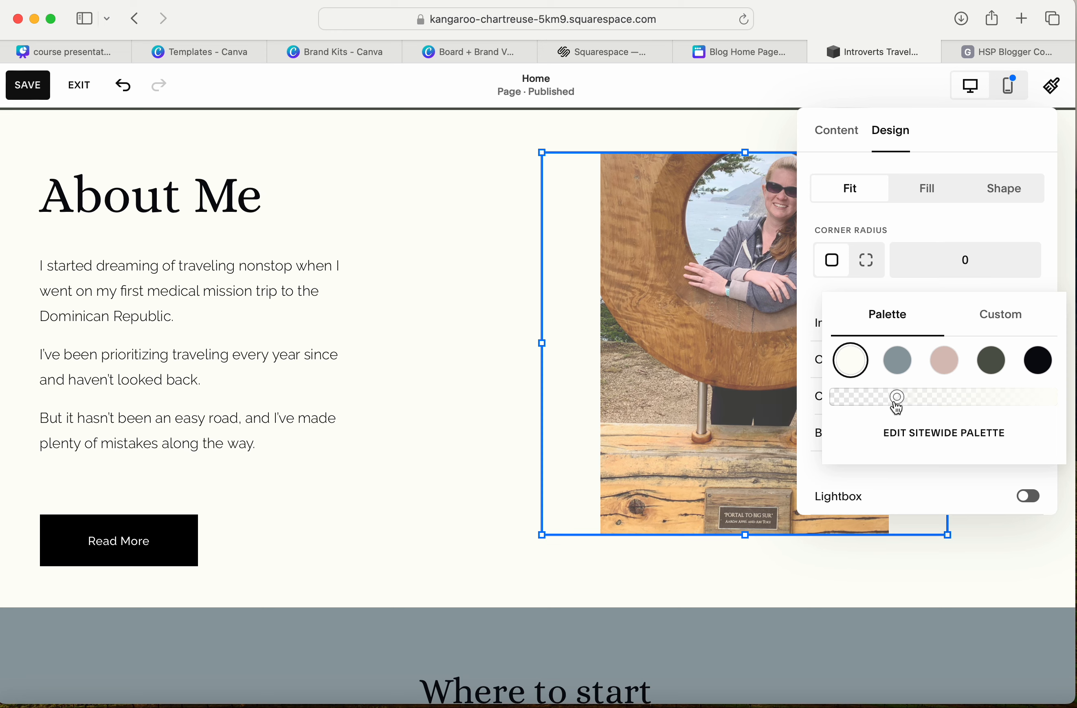
click(960, 159)
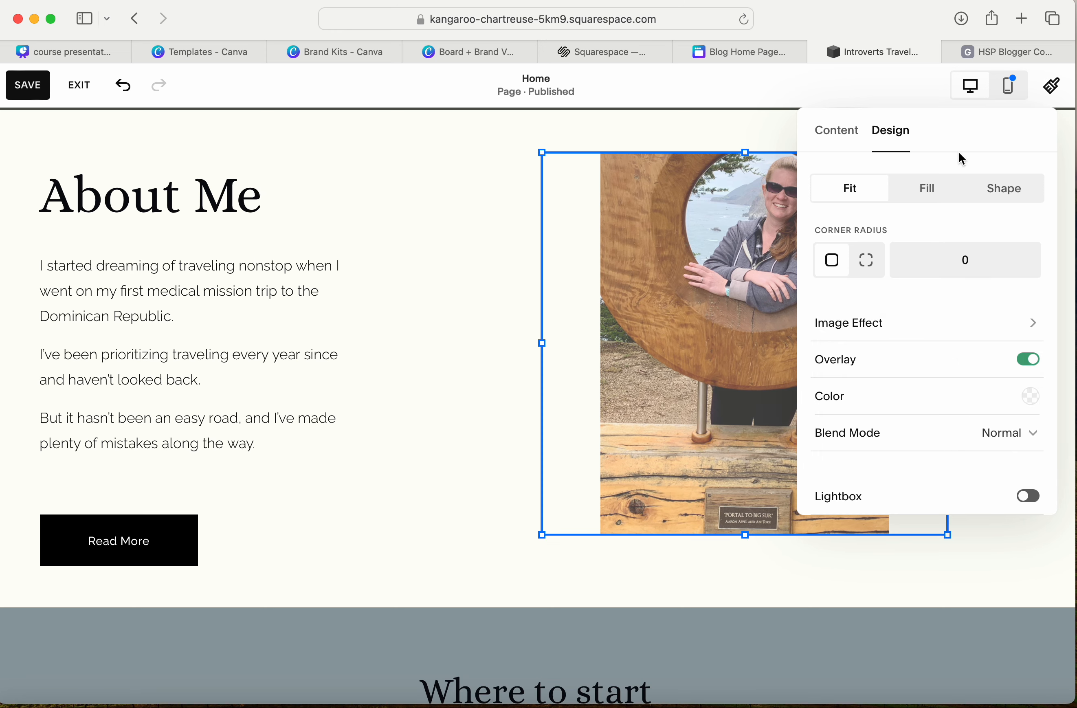
click(392, 364)
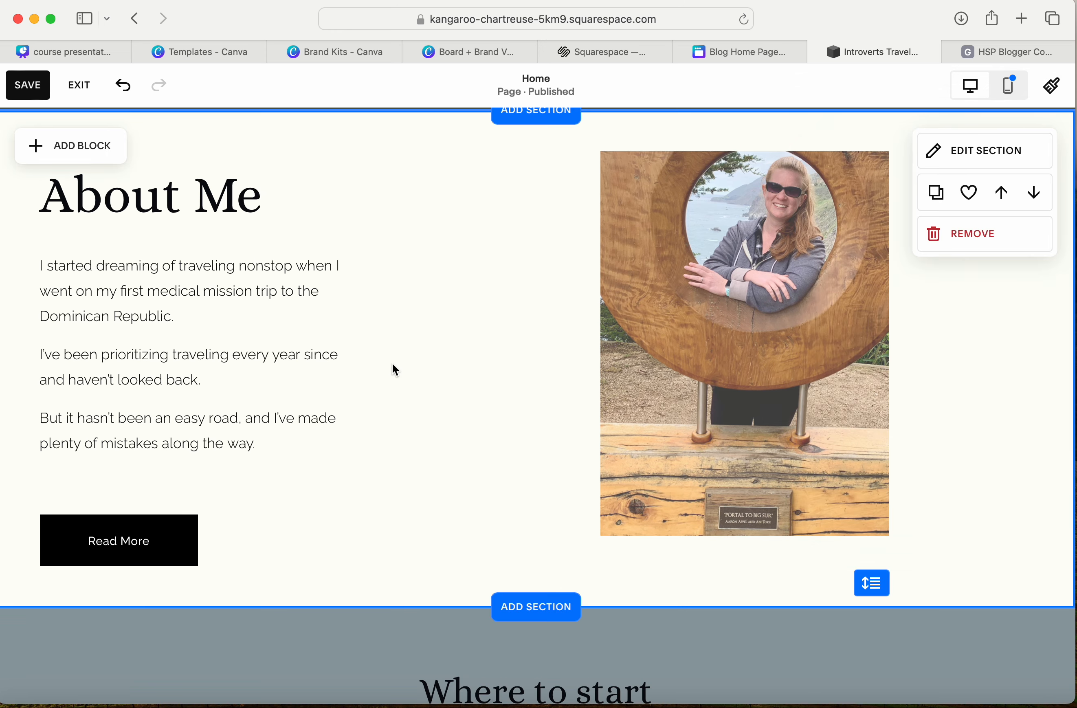
click(43, 93)
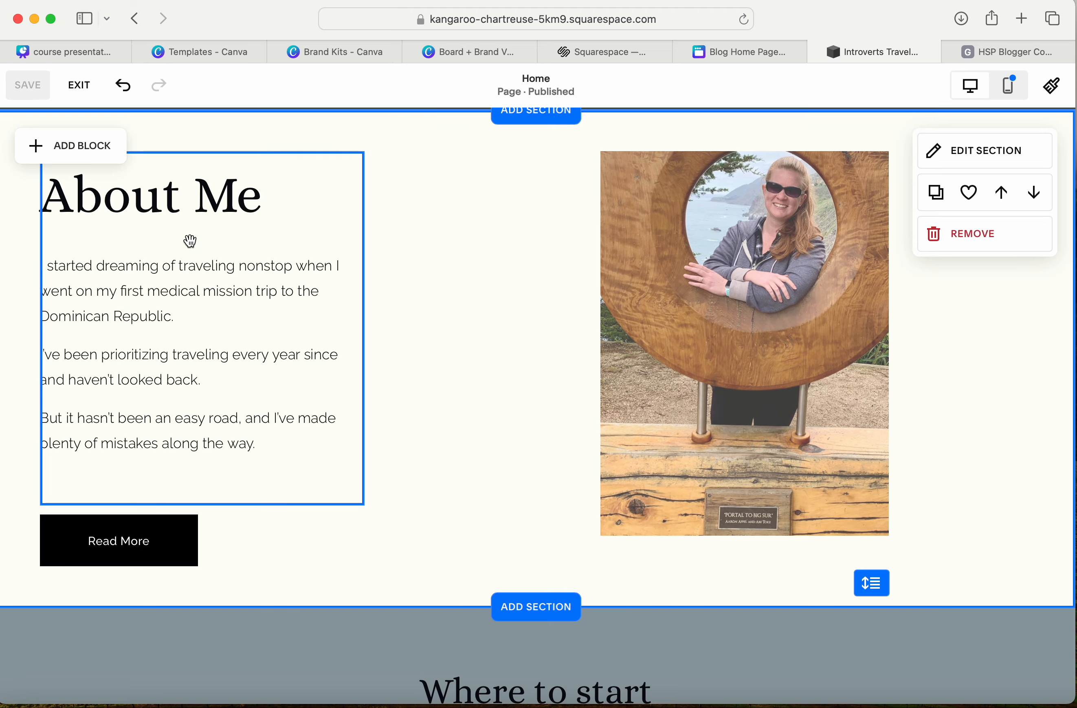
Step: Shift the About Me text block and the Read More button sideways, closer to the photo and aligned with each other
drag(188, 240, 334, 244)
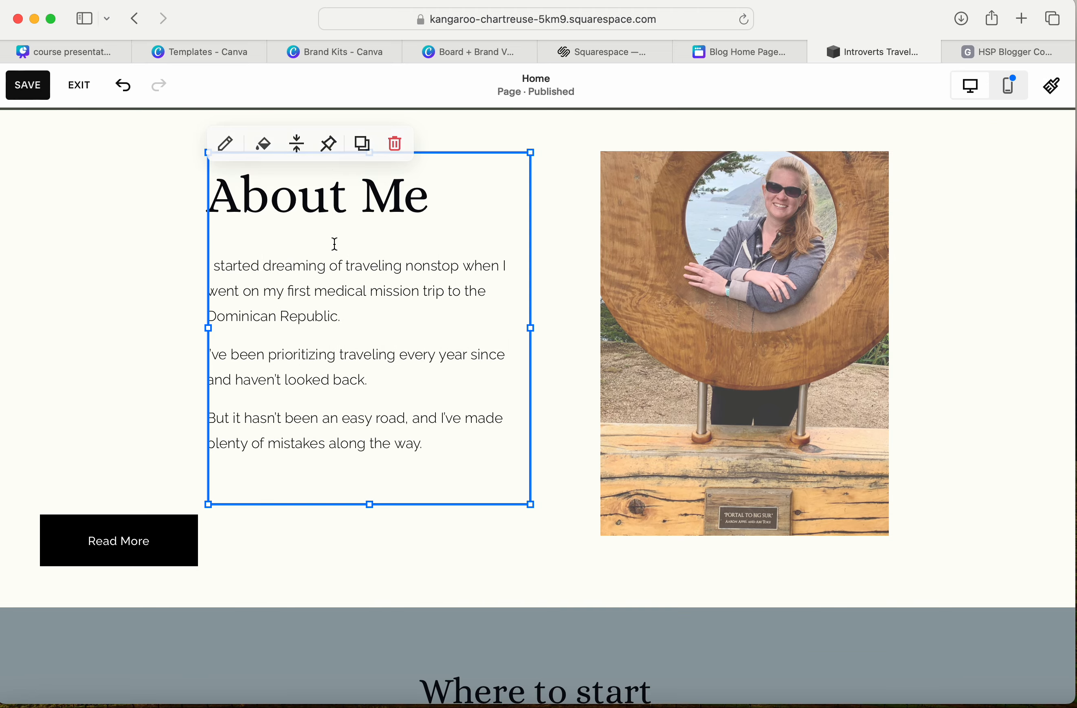
click(133, 544)
drag(138, 548, 301, 547)
click(107, 383)
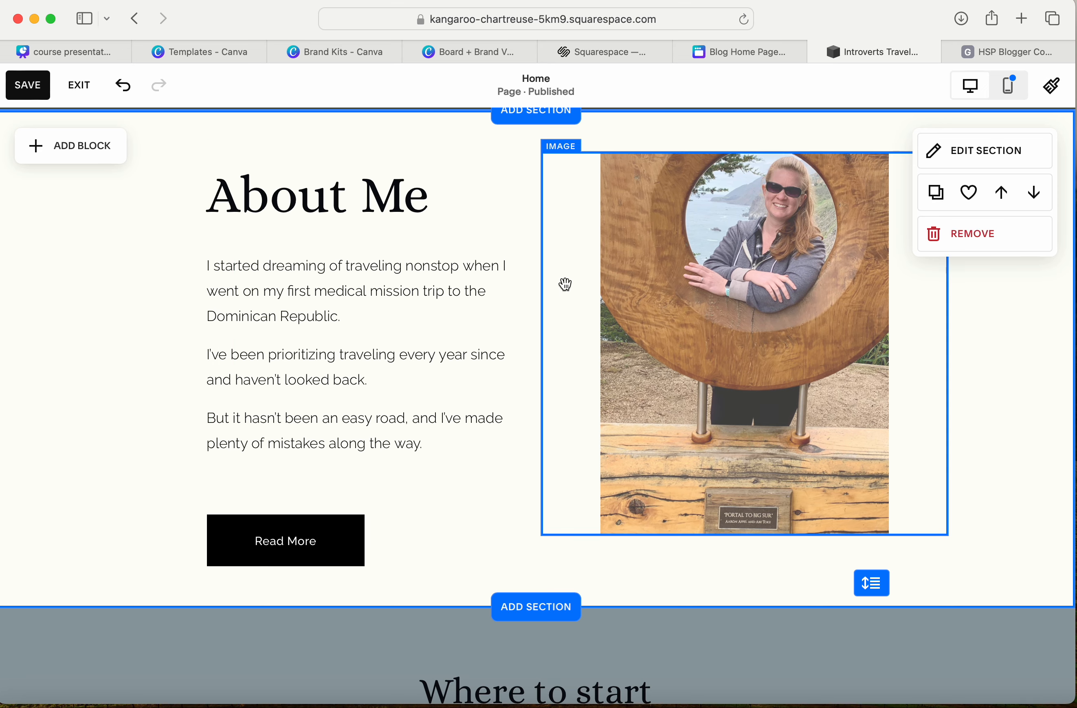
Step: Raise the Read More button closer to the About Me text, with its lower edge level with the photo's
scroll(564, 284, down, 3)
scroll(566, 284, up, 10)
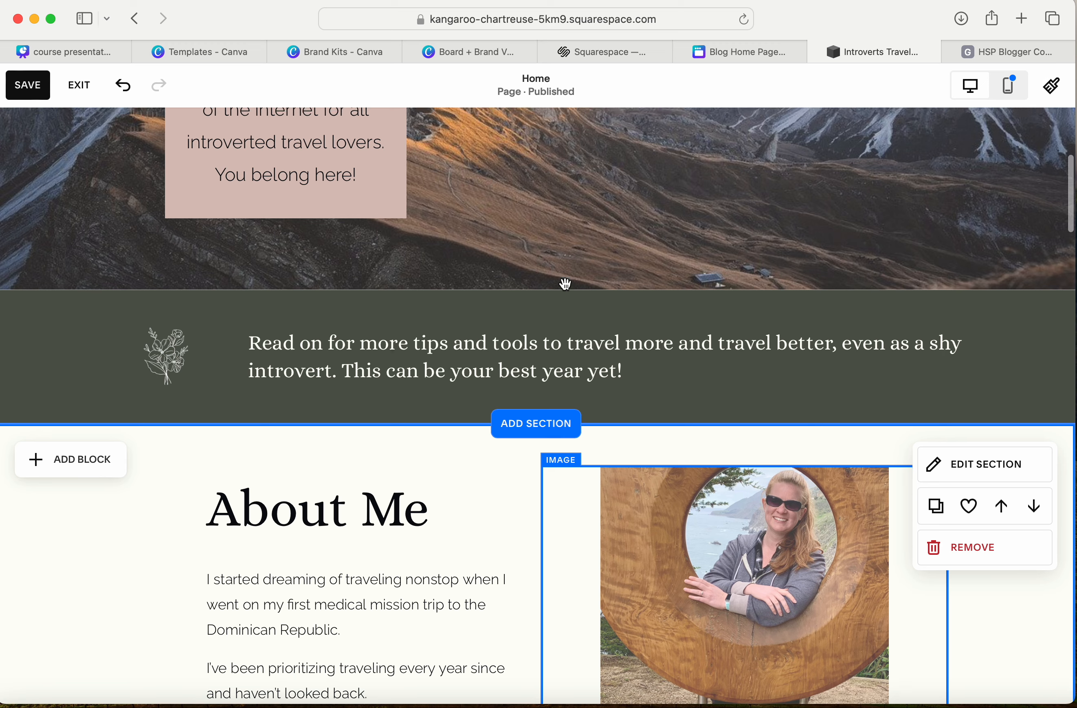
scroll(566, 286, down, 8)
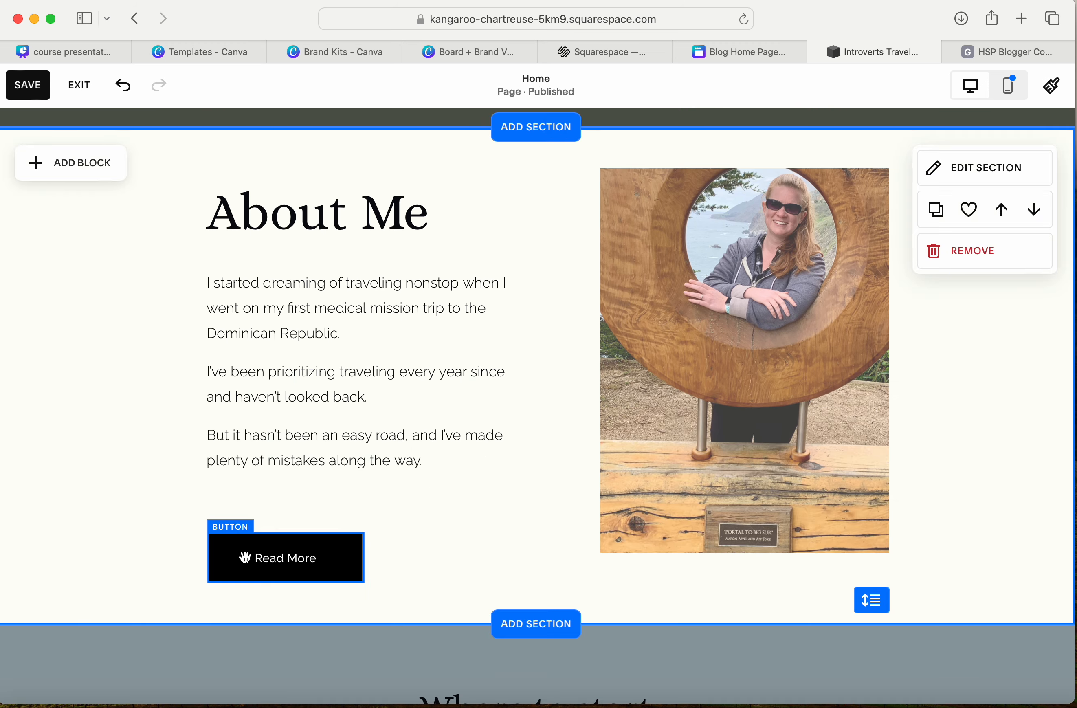
drag(311, 559, 320, 534)
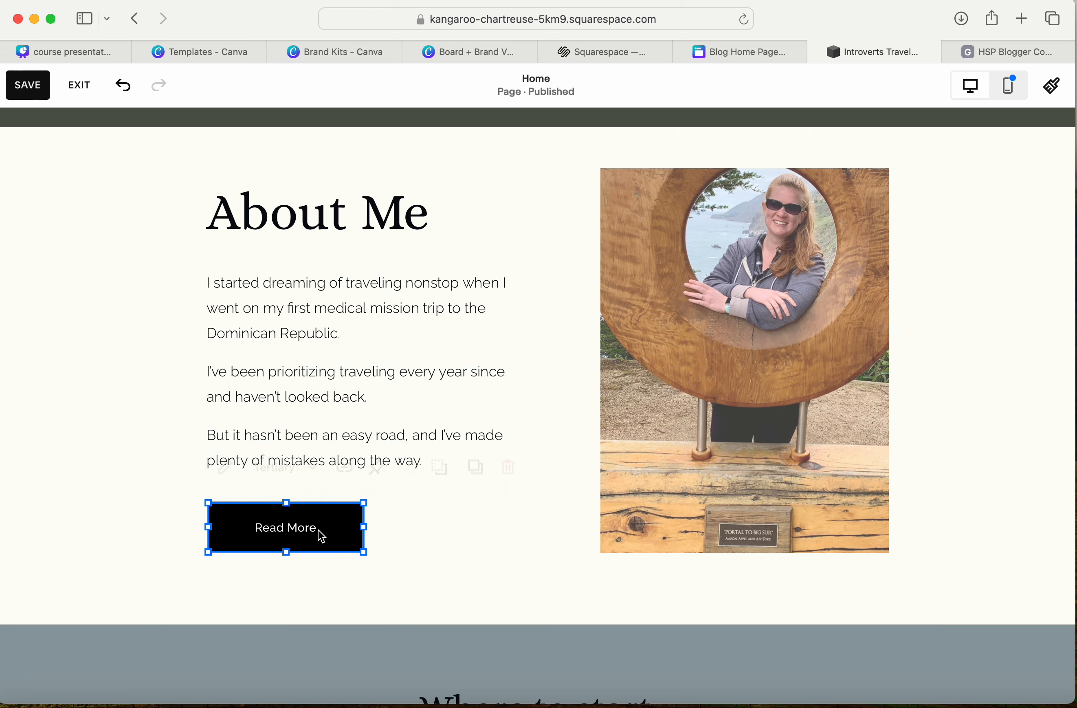
click(514, 577)
Step: Open the stock image browser to replace the bouquet photo above Free Ebook in the Where to start section
scroll(515, 577, down, 7)
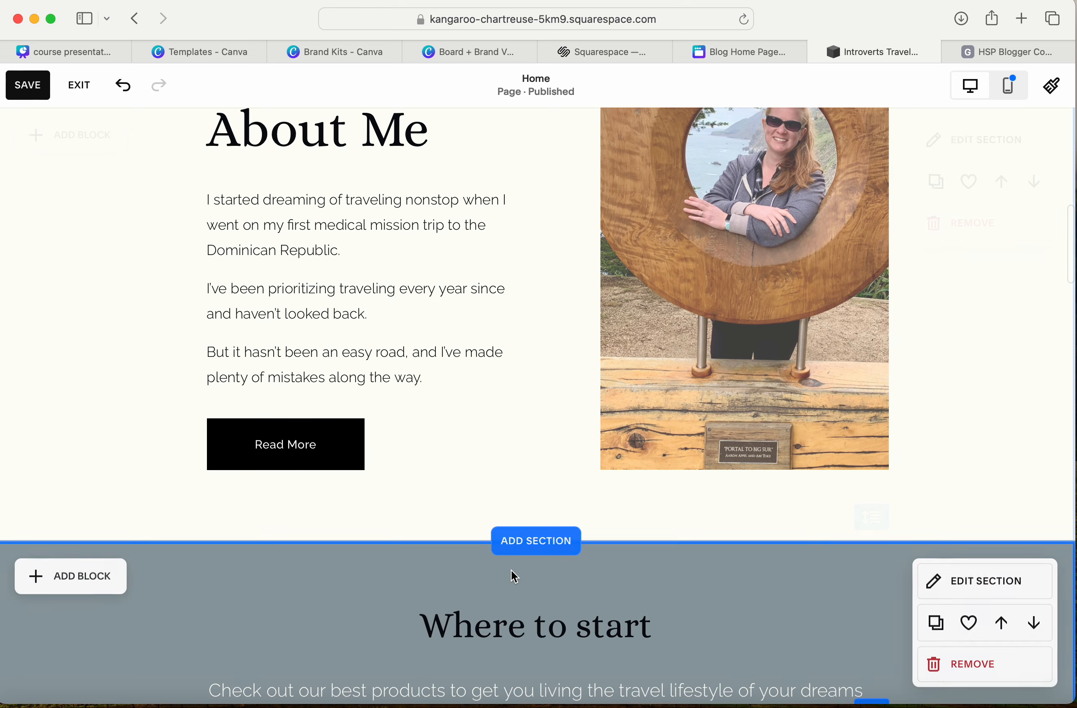
scroll(513, 572, down, 9)
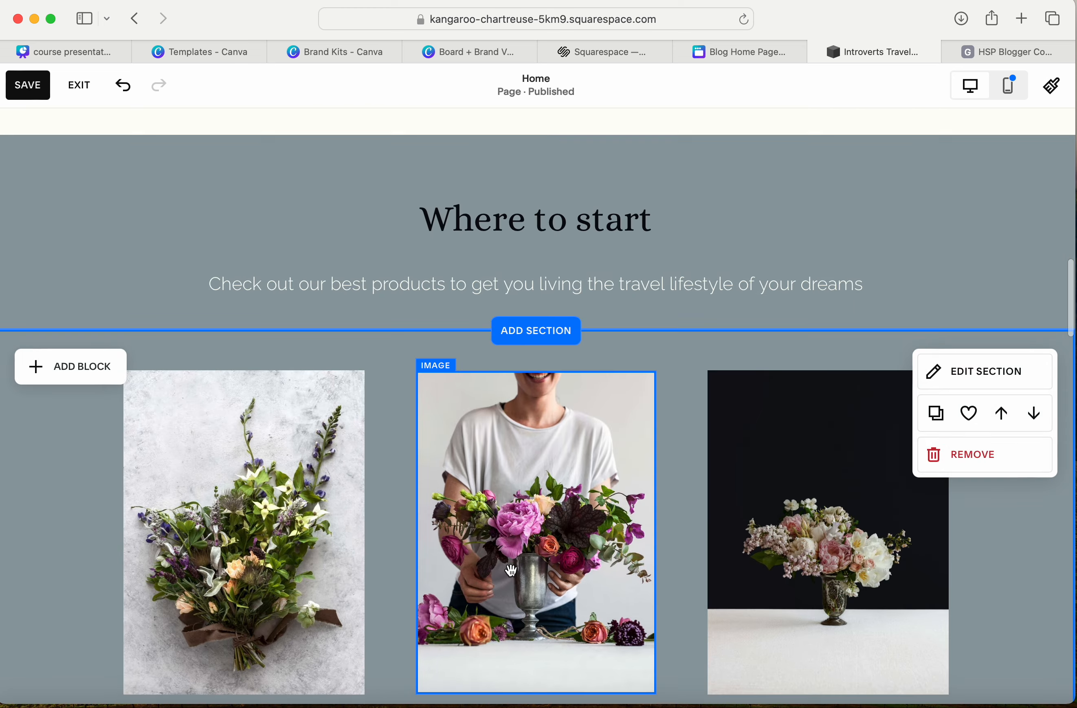
scroll(511, 570, down, 1)
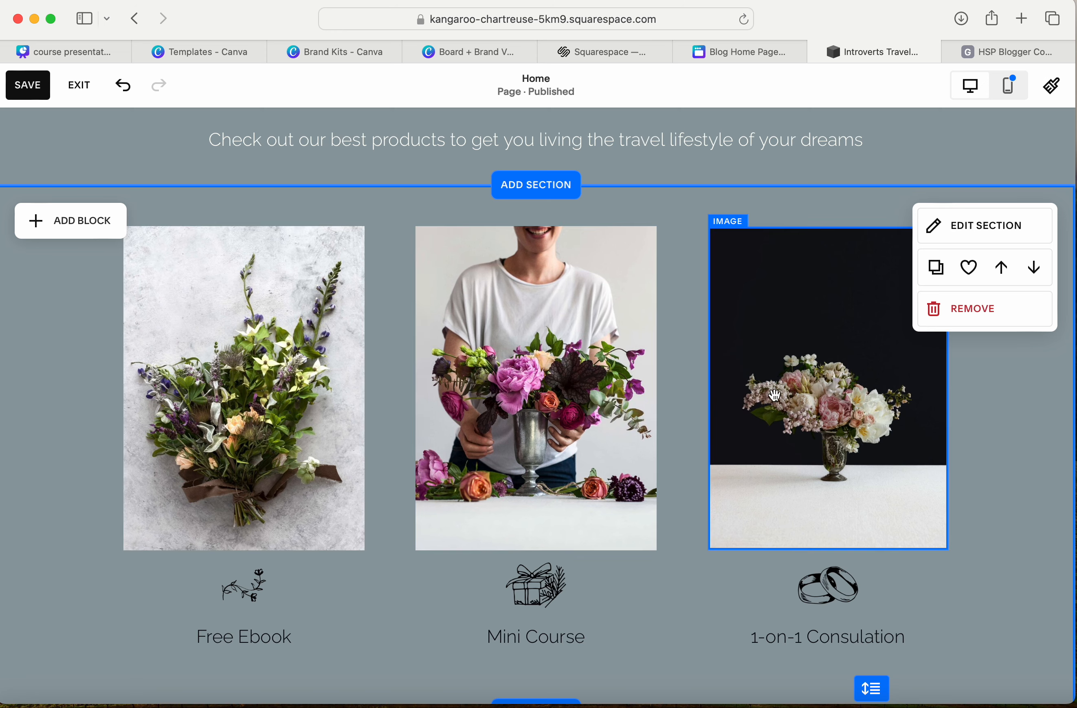
click(234, 377)
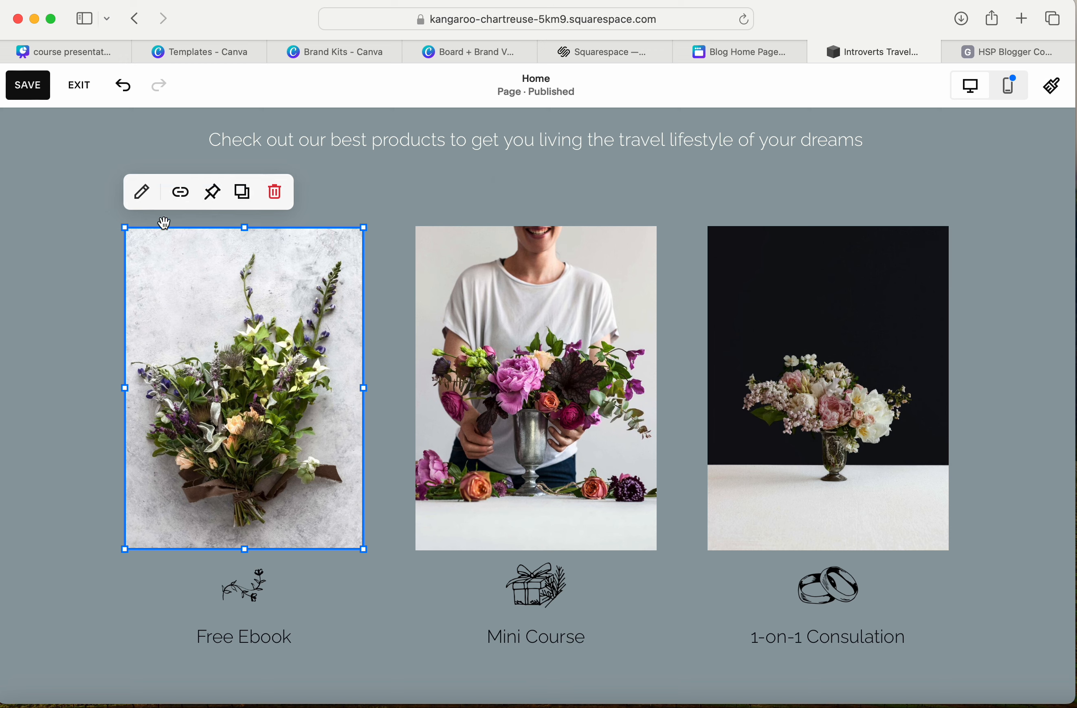
click(147, 202)
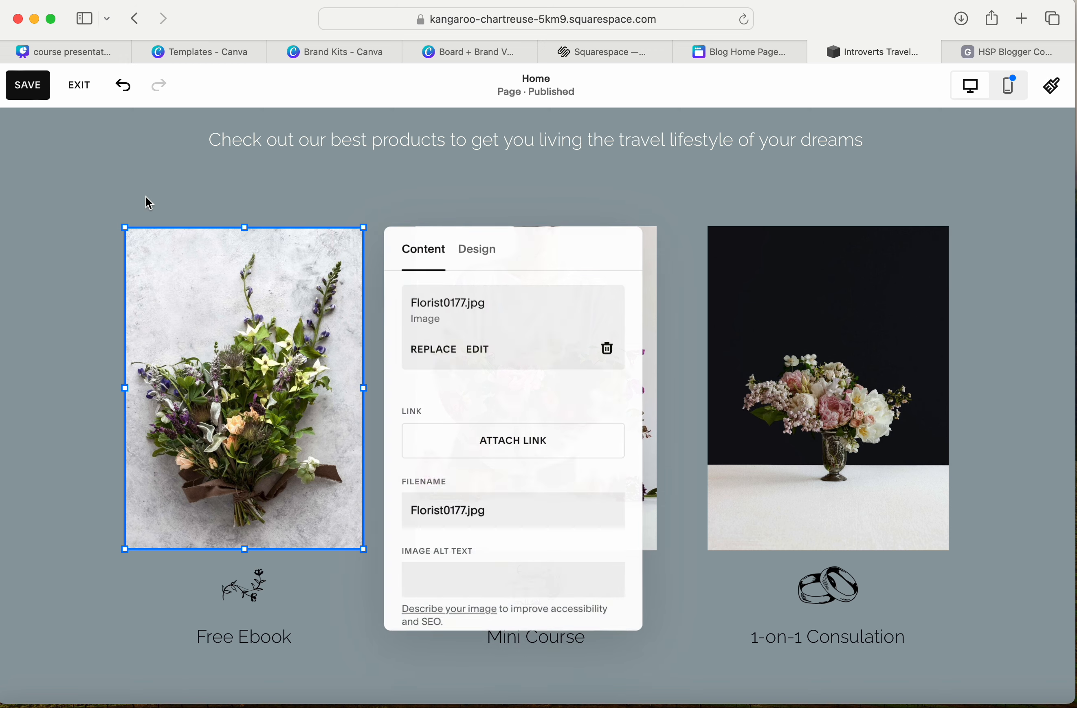
click(438, 453)
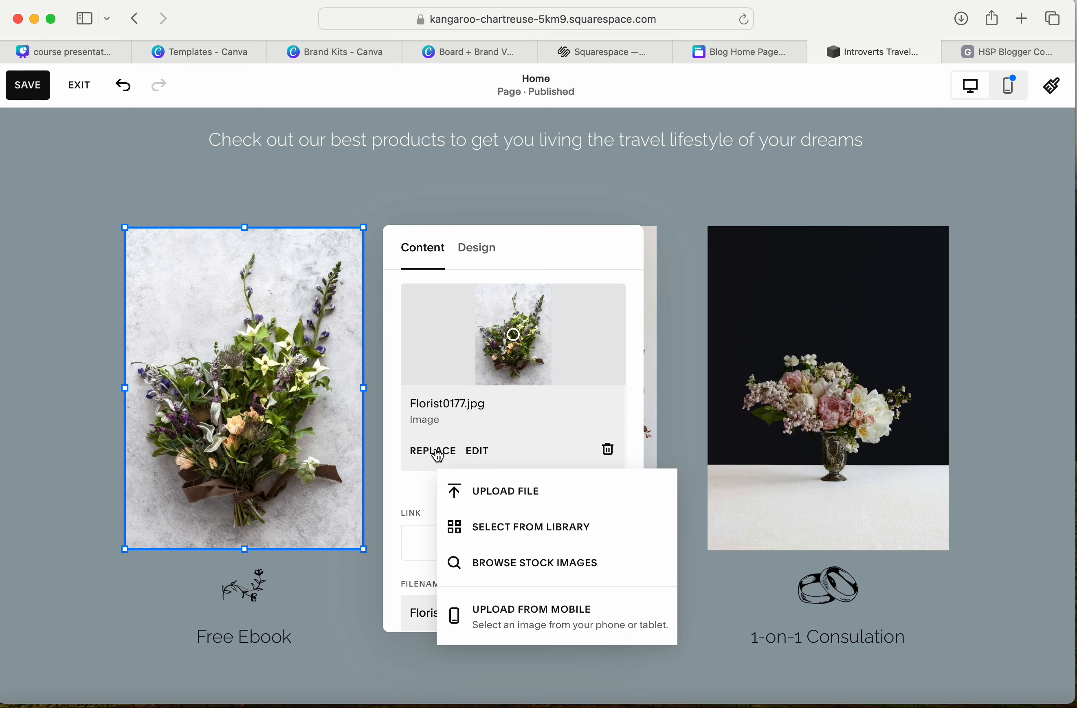
click(511, 559)
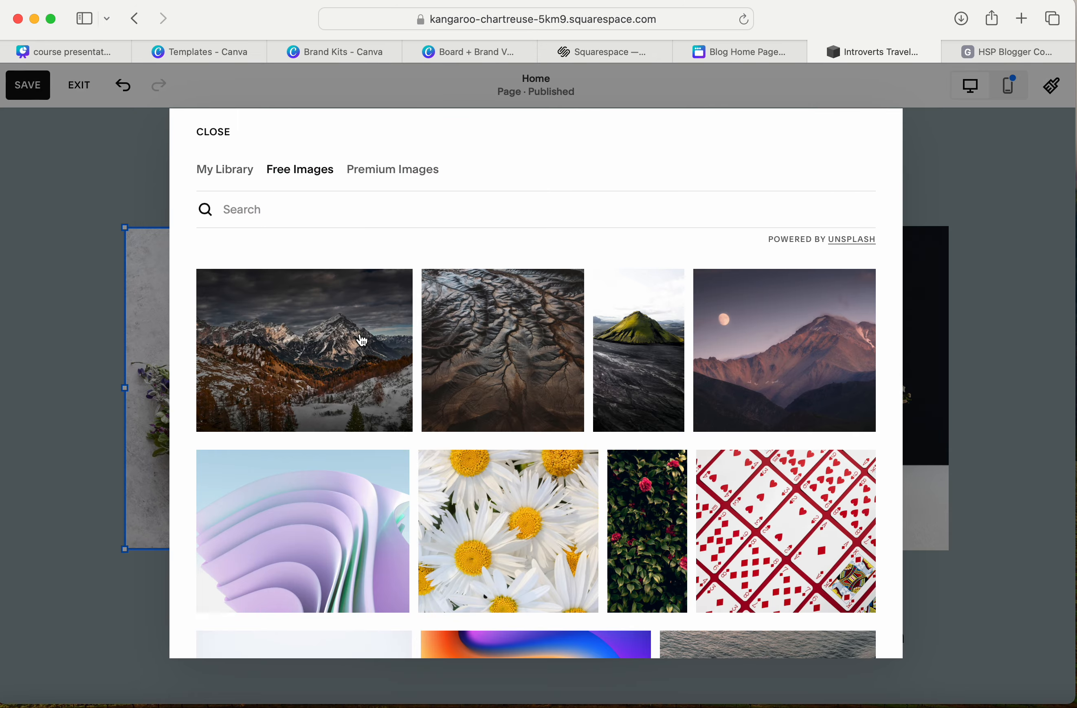
Step: Search the free stock images for "free ebook" and look through the results for a suitable replacement
click(266, 205)
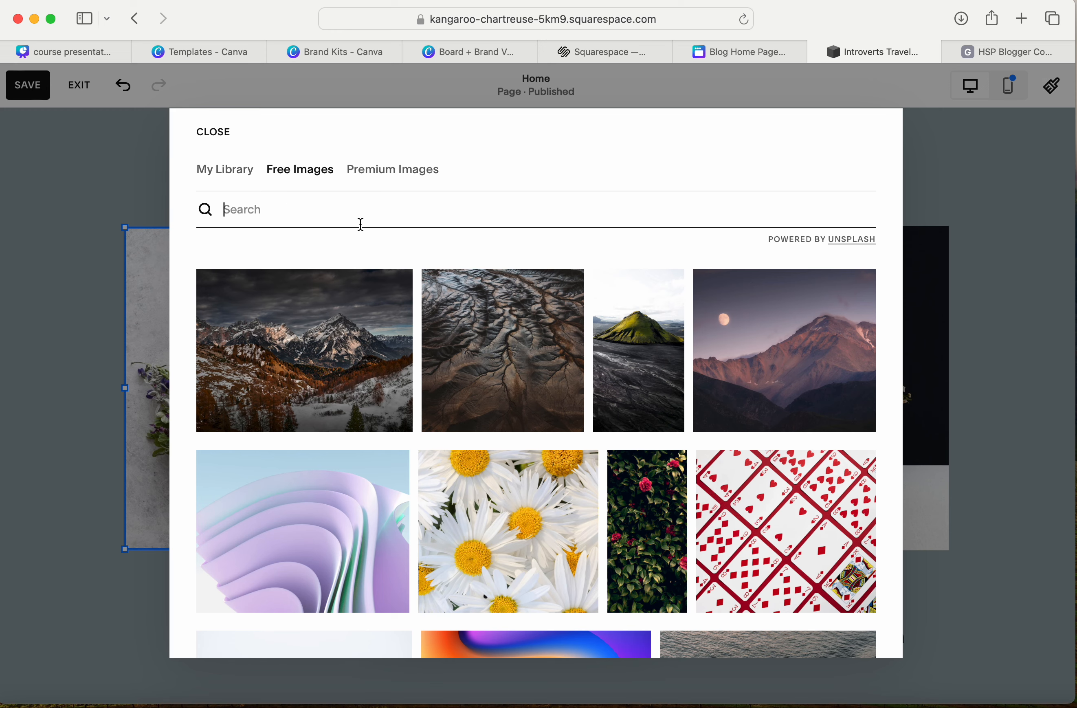
text(free ebook)
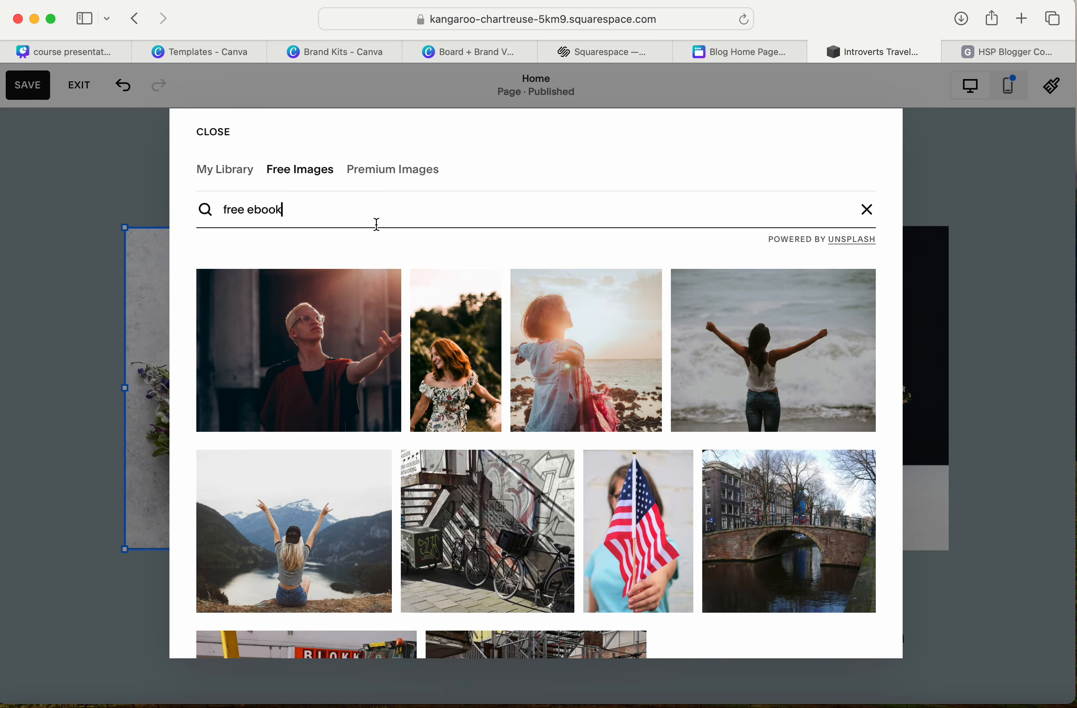
scroll(590, 401, down, 3)
scroll(589, 402, down, 10)
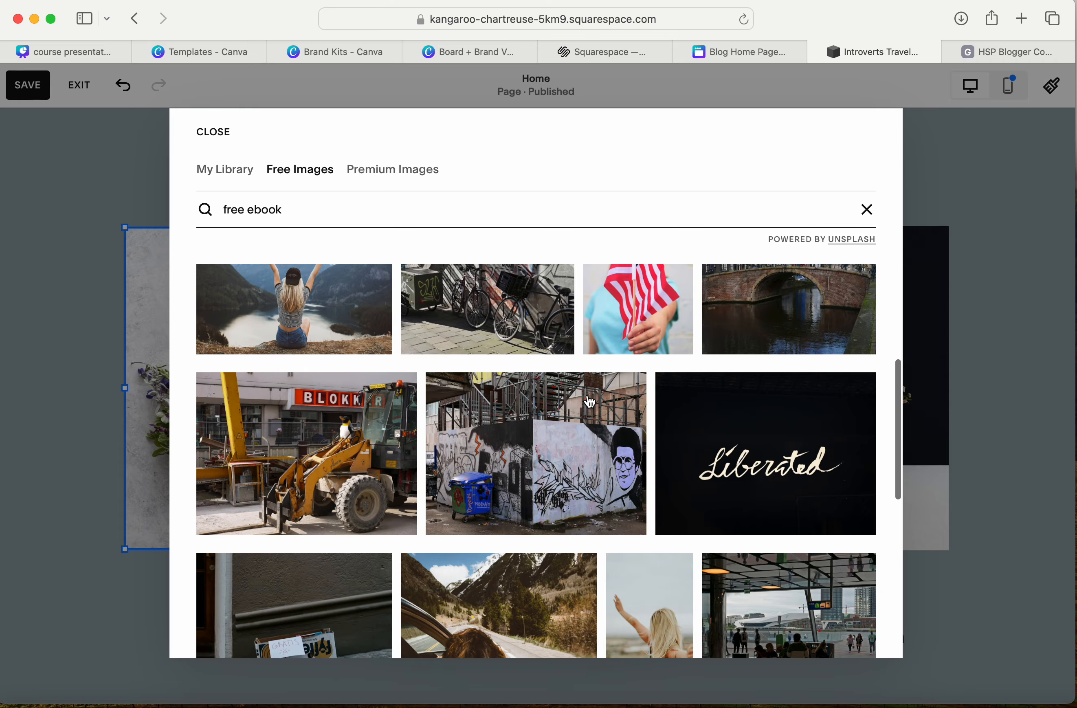
scroll(589, 401, up, 8)
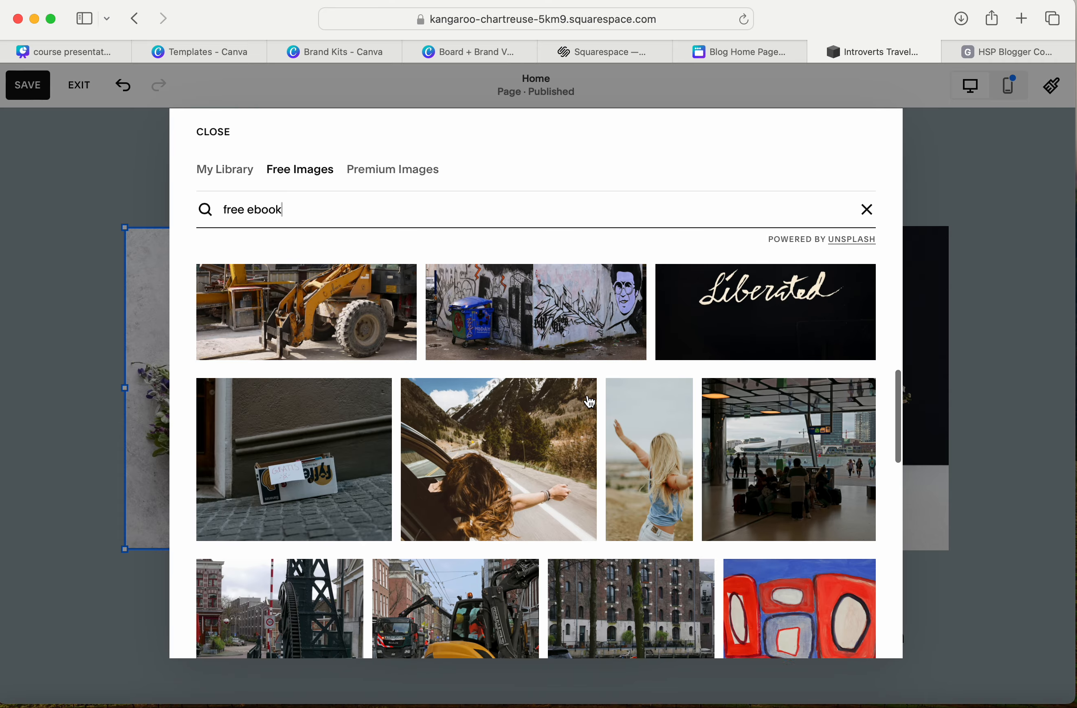
scroll(590, 401, up, 4)
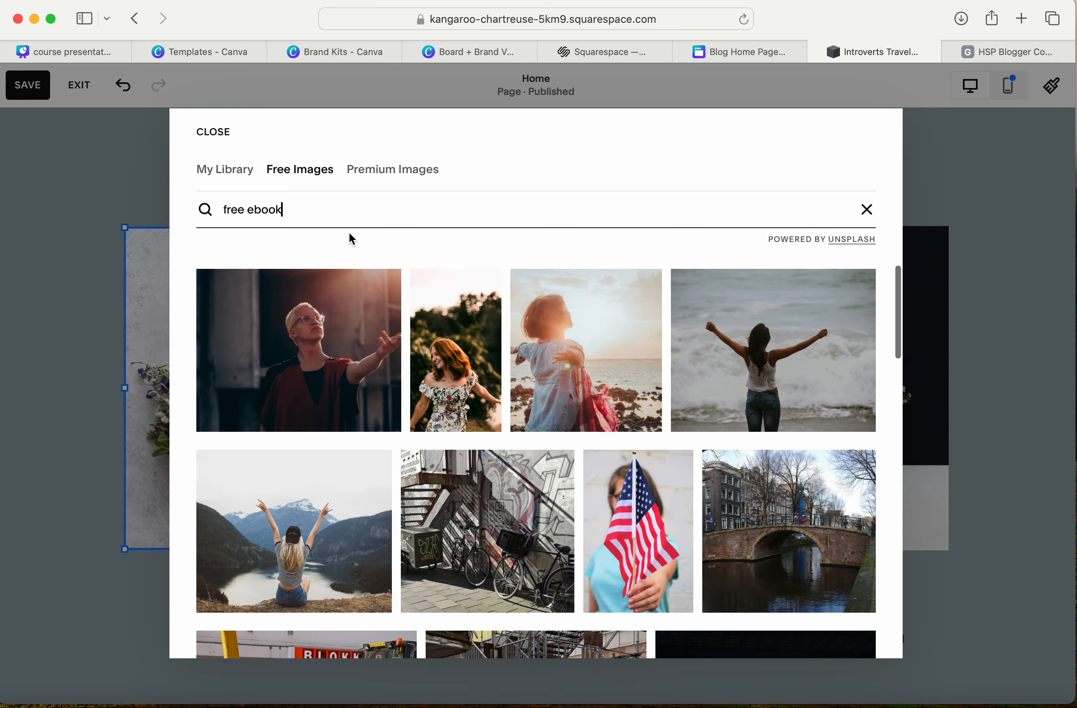
Step: Search the free stock images for "book" and look through the results for a Free Ebook picture
triple_click(270, 212)
text(b)
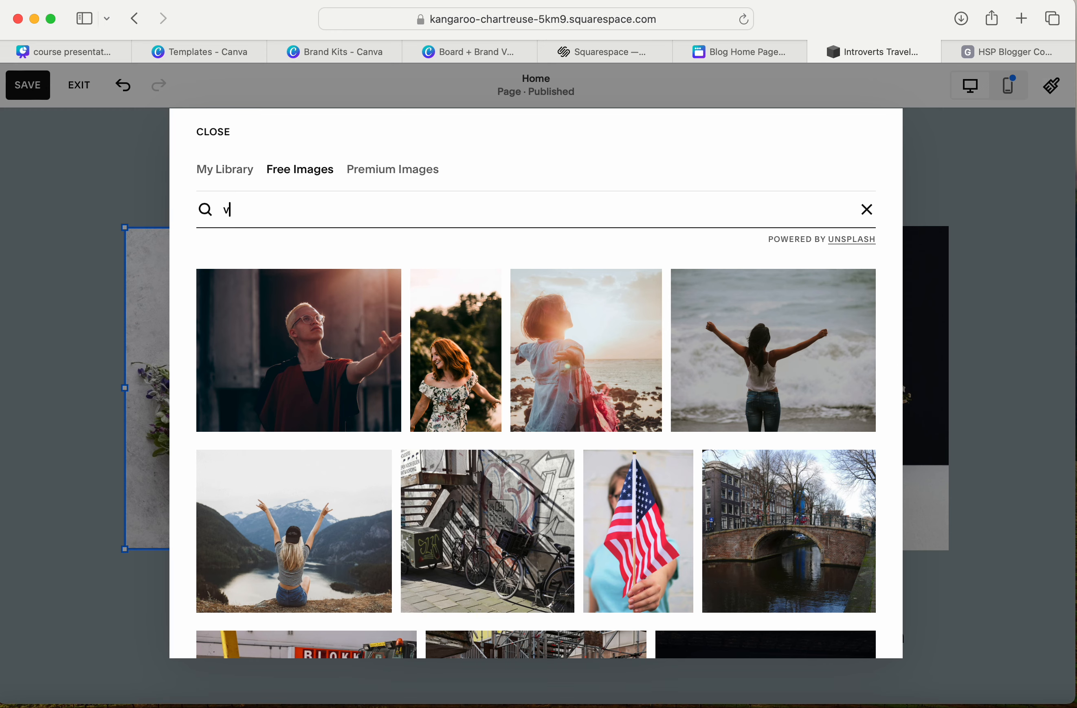
text(ook)
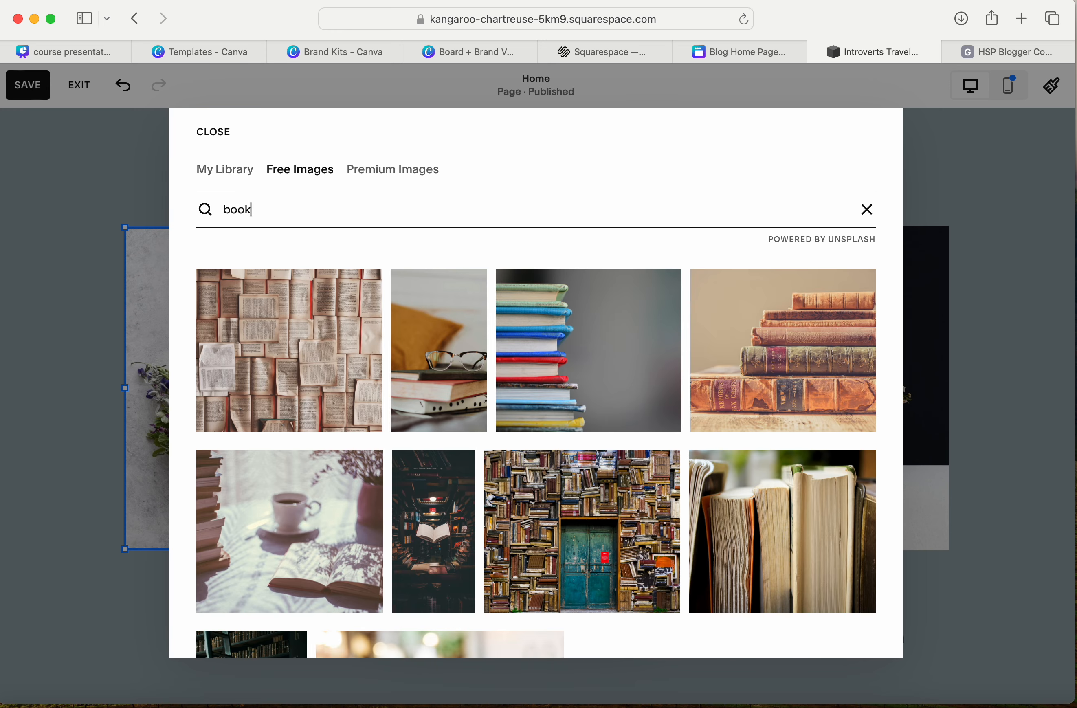
scroll(513, 404, down, 6)
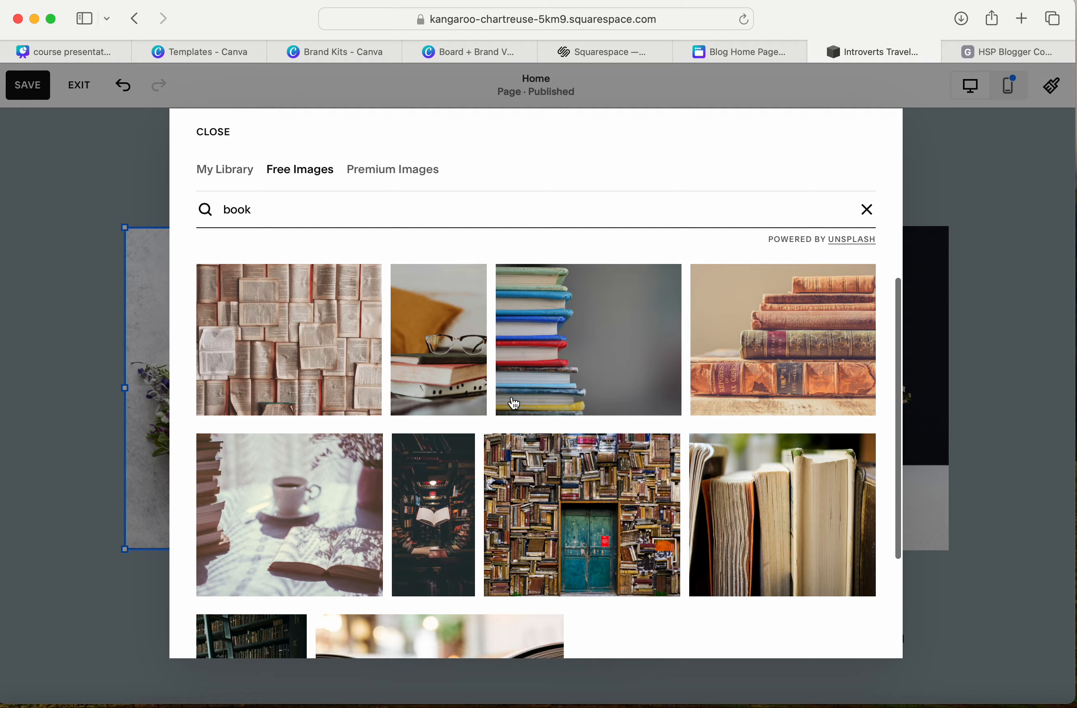
scroll(513, 404, down, 10)
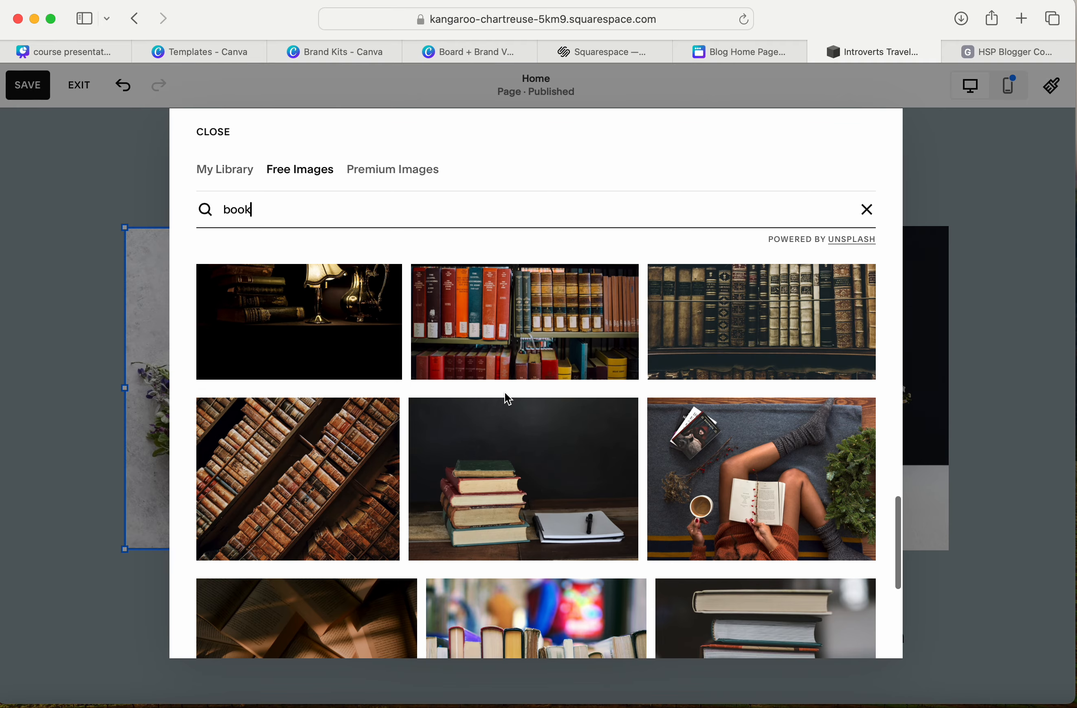
Step: Search the free images for "ebook" and replace the Free Ebook photo with the one of a person holding an e-reader outdoors
click(225, 215)
text(e)
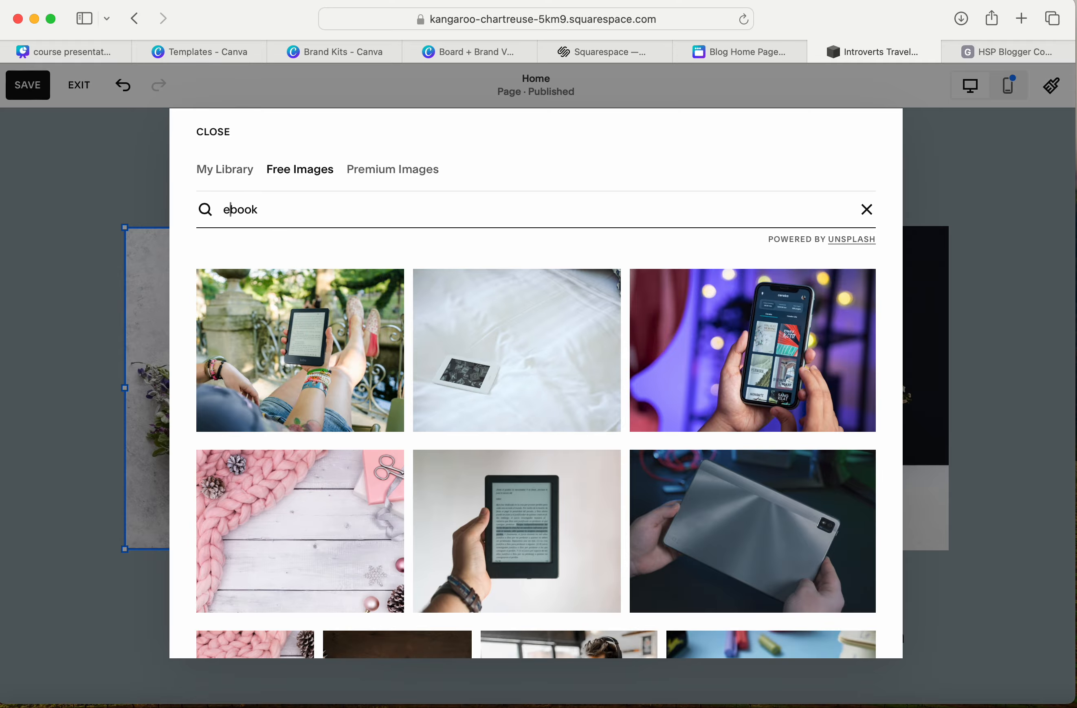
click(342, 361)
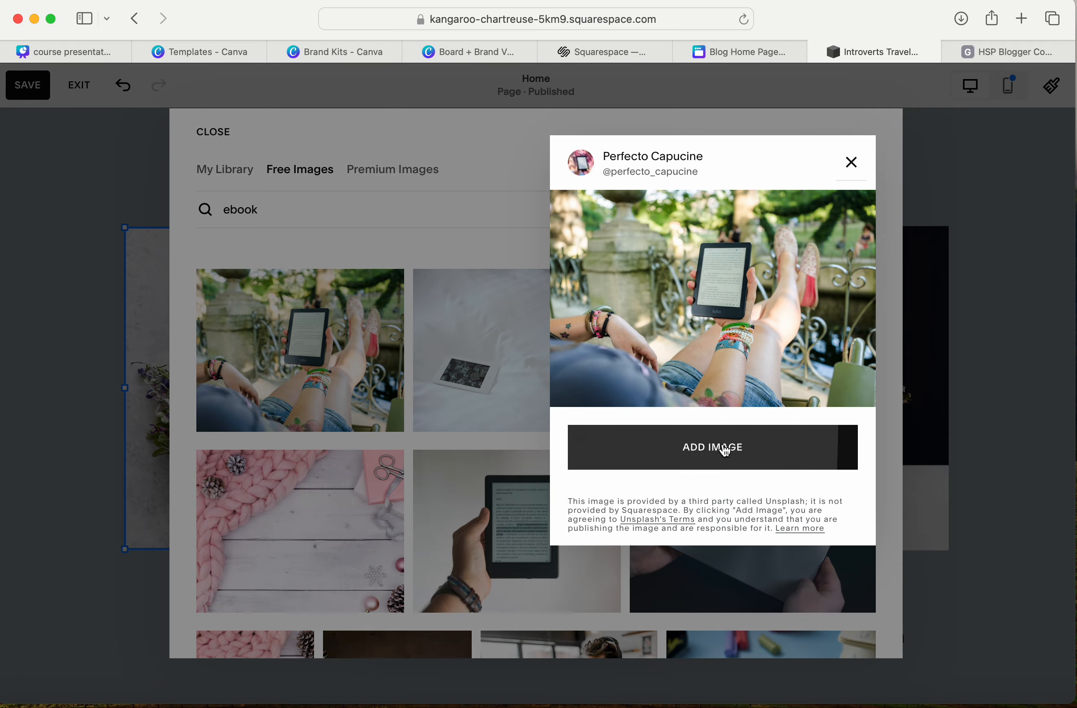
click(724, 448)
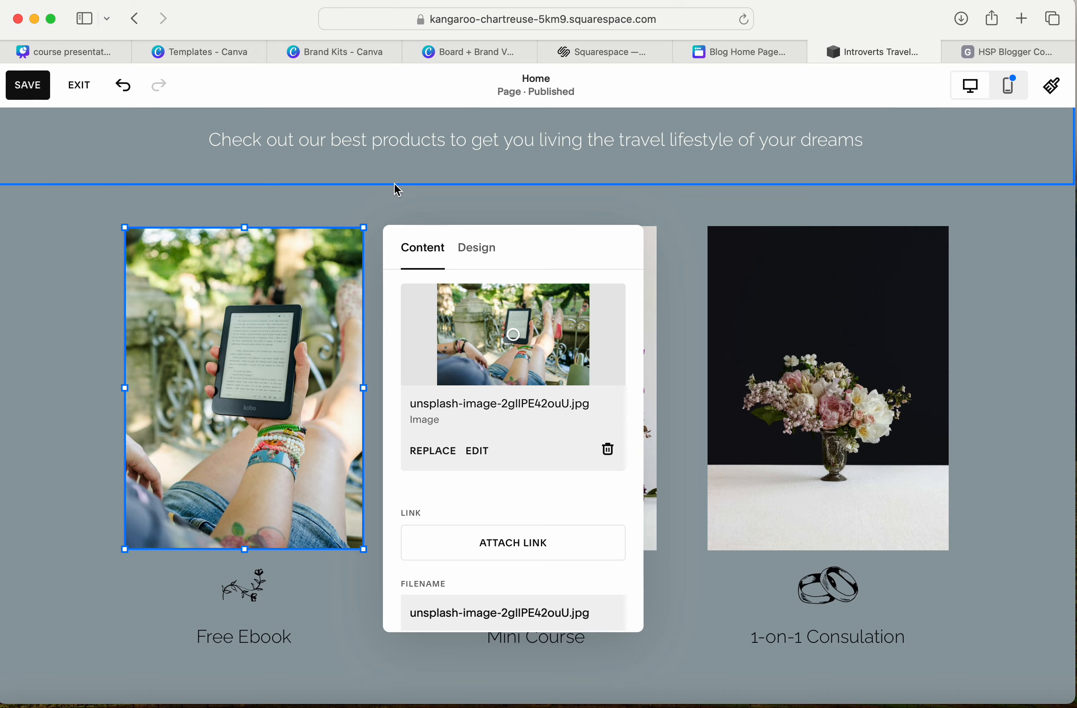
click(72, 412)
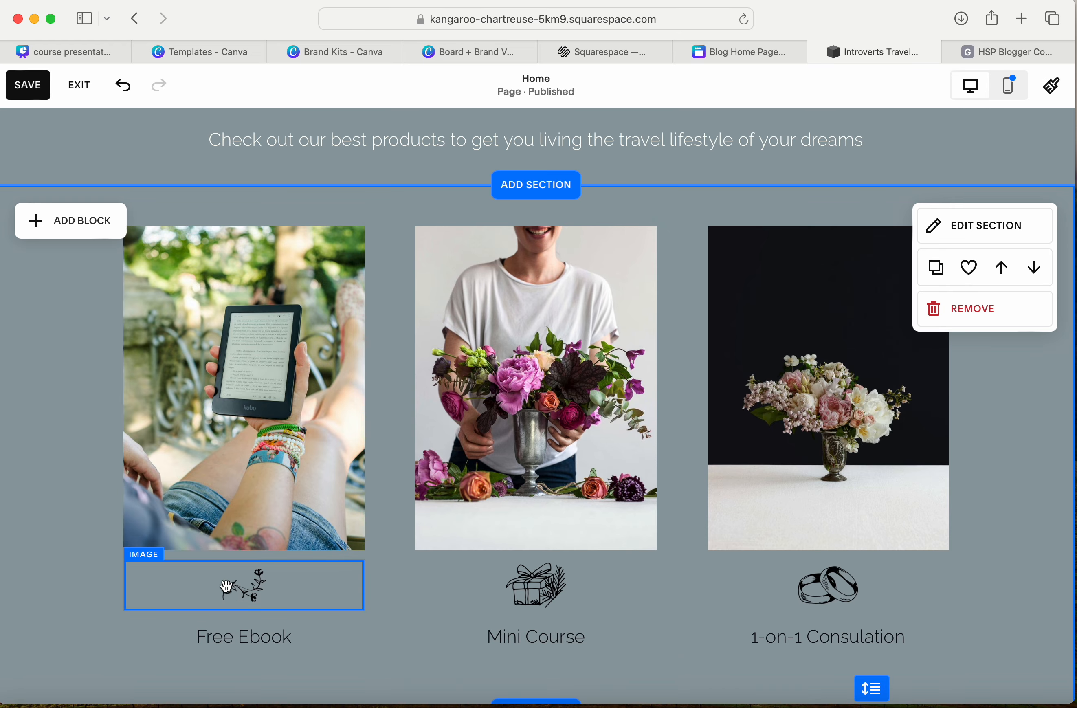
Step: Look over the product images and captions under Where to start and the post summaries in the In the Blog section
scroll(353, 618, down, 4)
scroll(353, 618, up, 3)
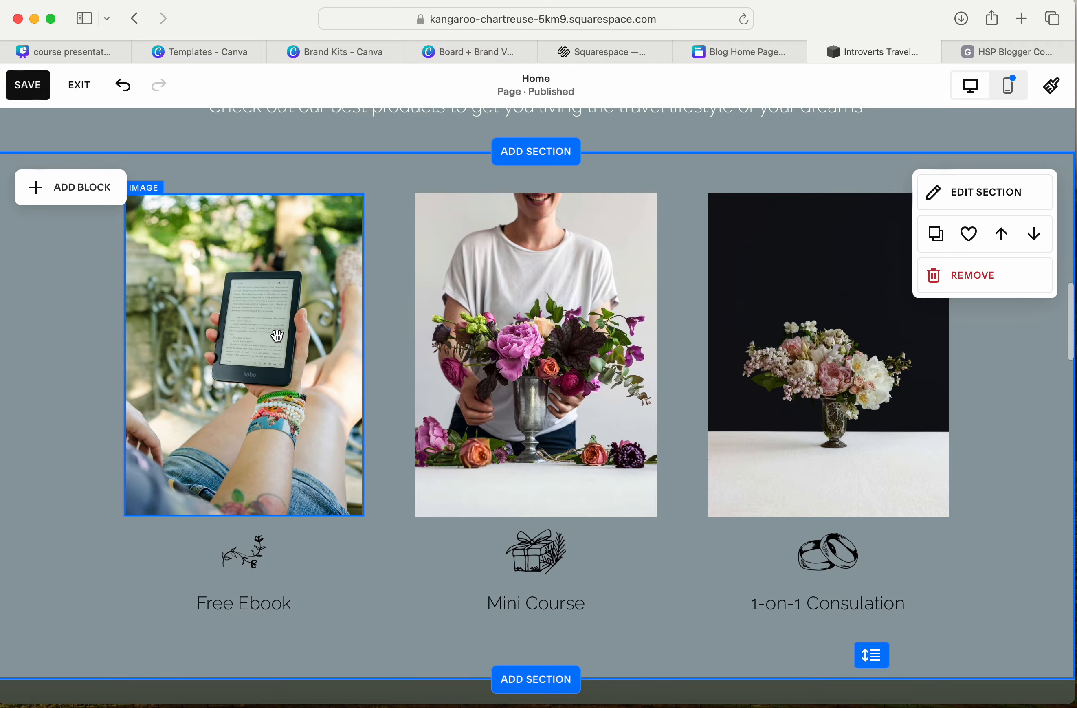
scroll(277, 336, up, 5)
scroll(278, 336, down, 3)
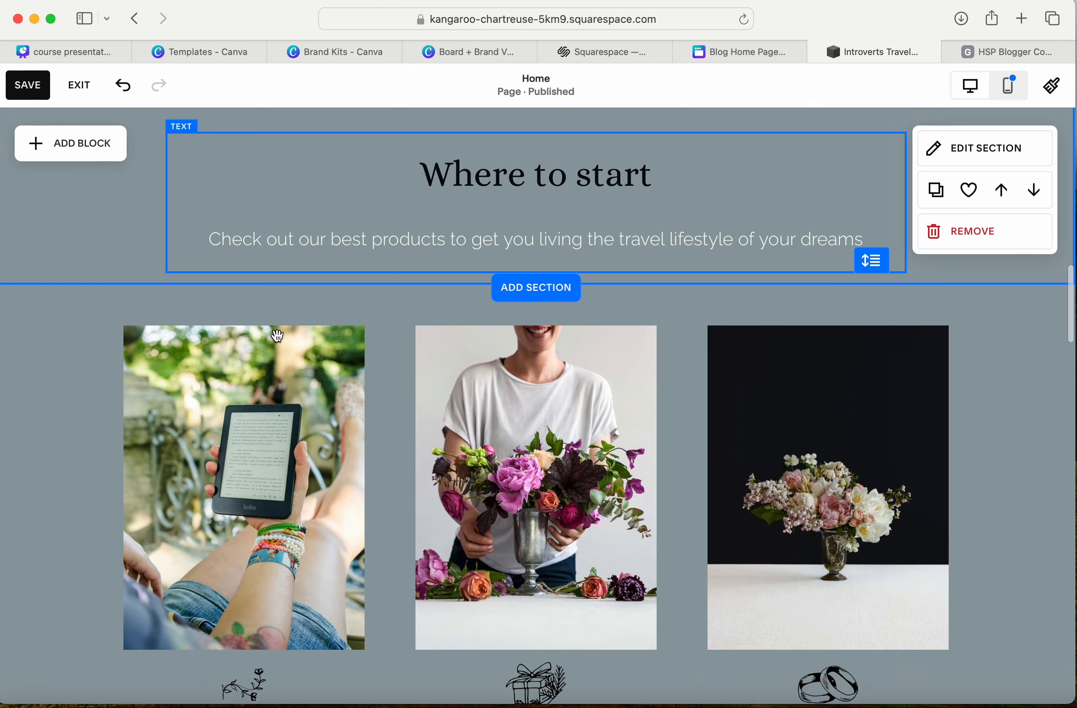
scroll(278, 336, down, 10)
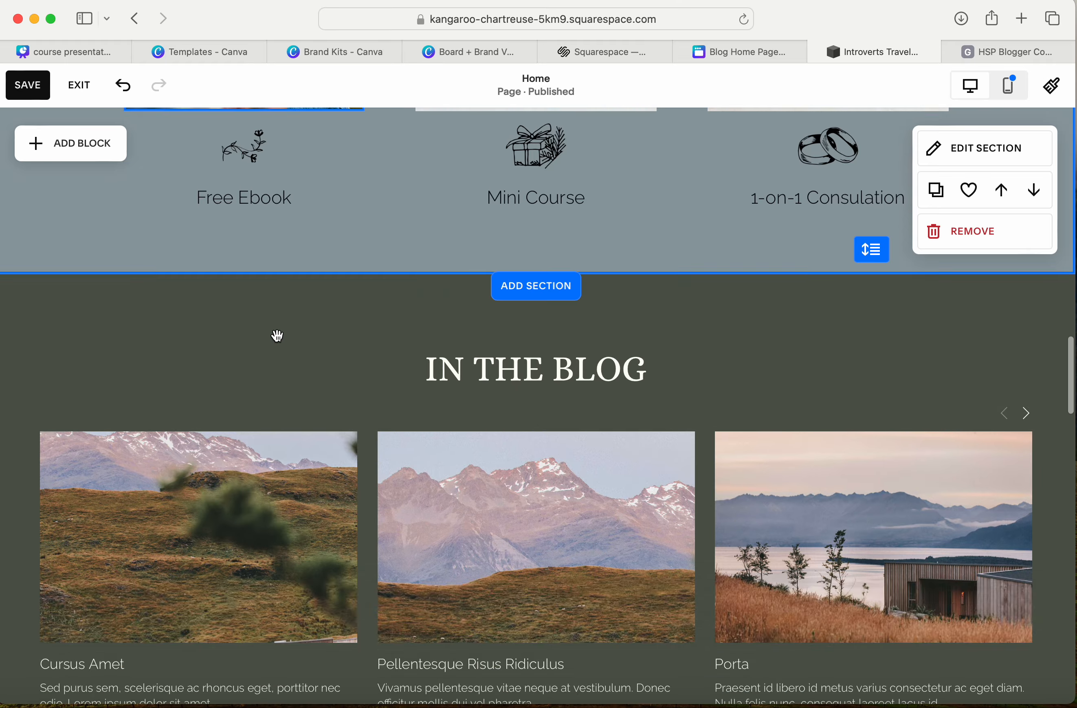
scroll(278, 336, down, 5)
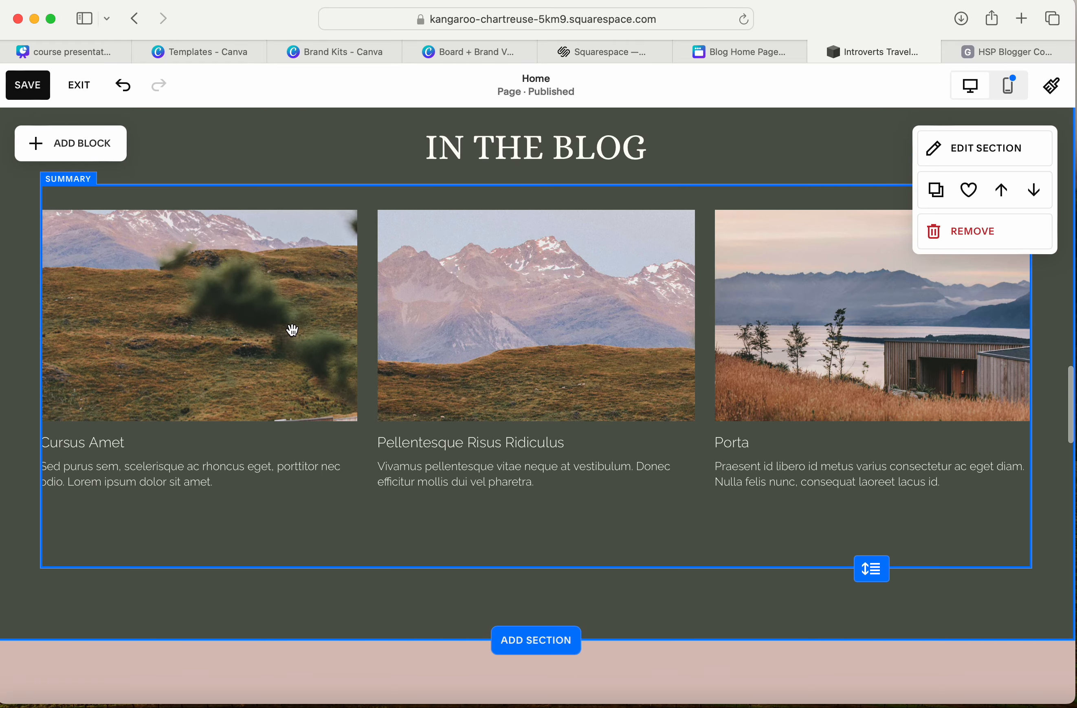
scroll(496, 323, down, 2)
scroll(497, 322, up, 3)
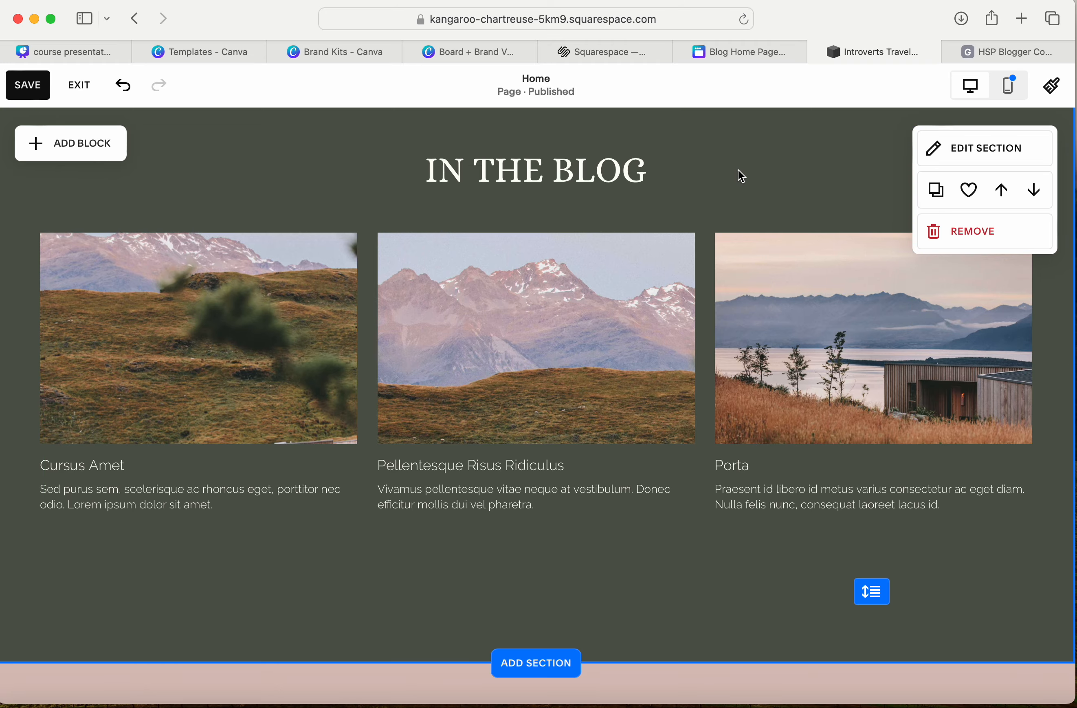
scroll(741, 175, up, 3)
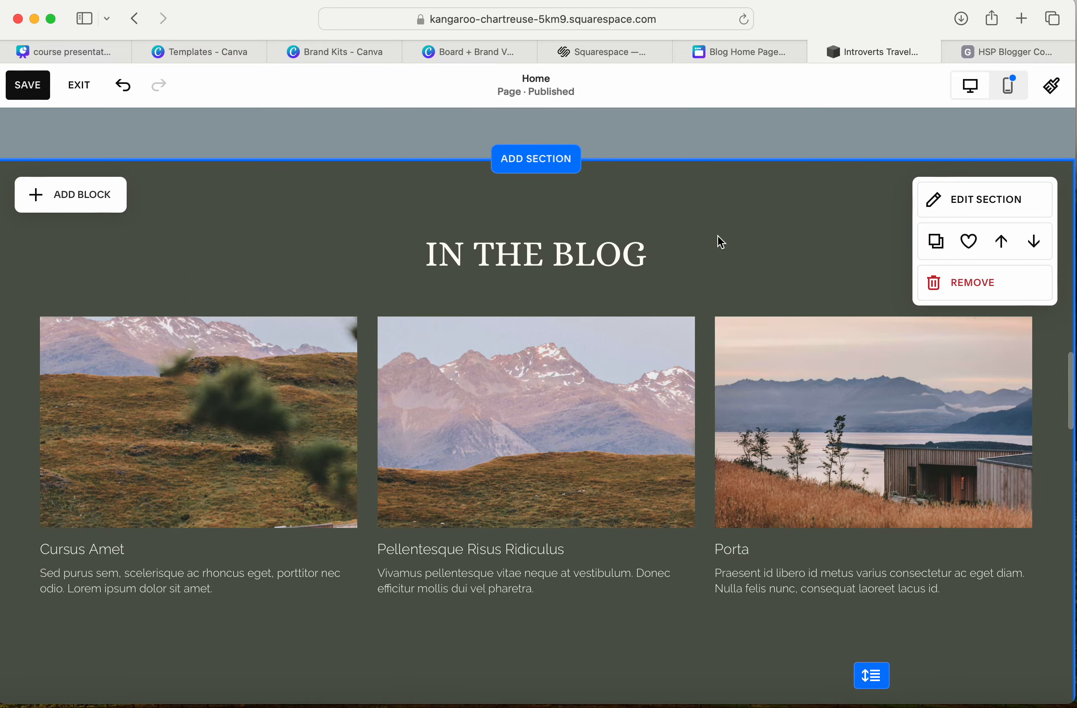
scroll(721, 241, down, 5)
scroll(718, 236, up, 10)
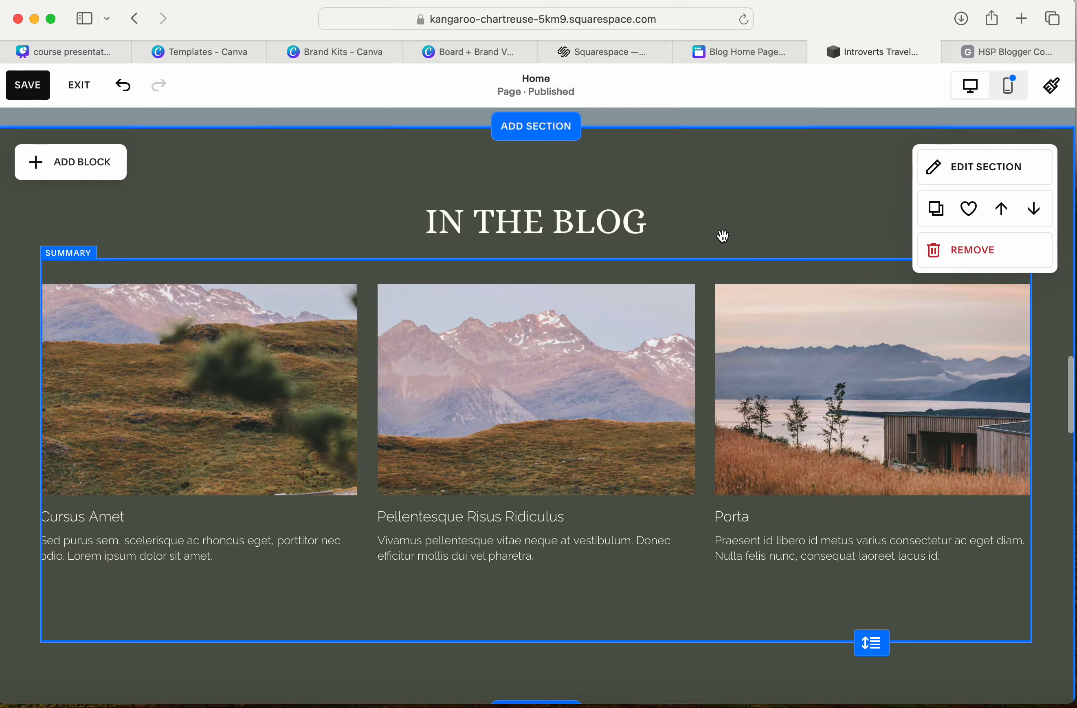
scroll(722, 236, up, 4)
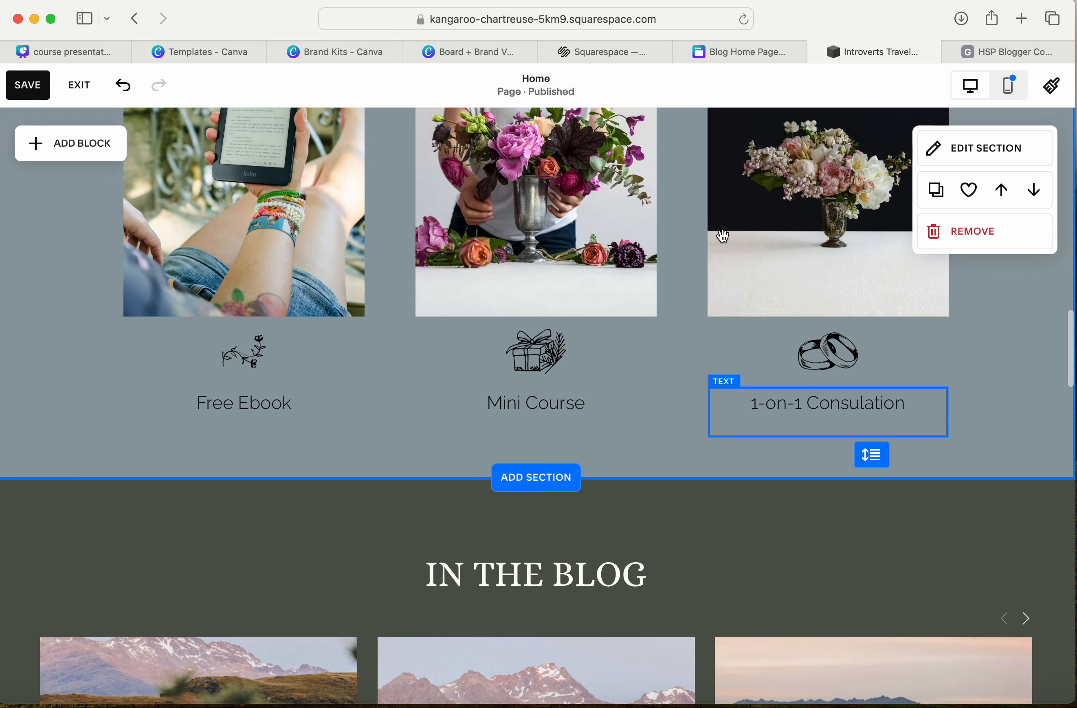
scroll(725, 243, up, 1)
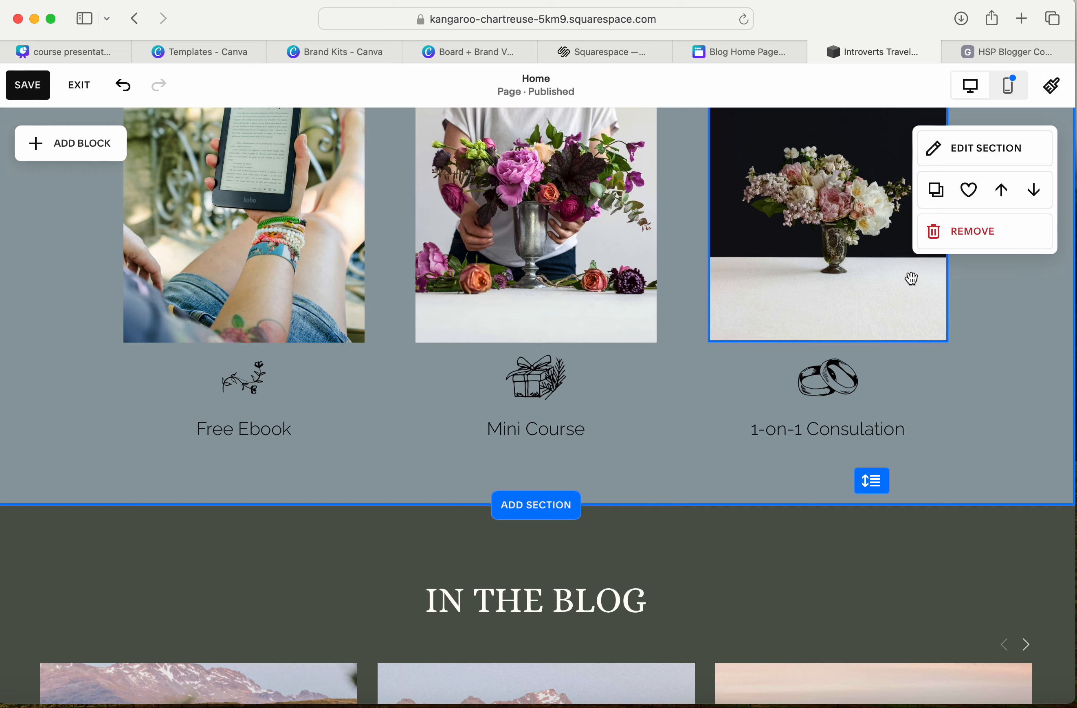
scroll(704, 405, down, 1)
scroll(704, 404, down, 11)
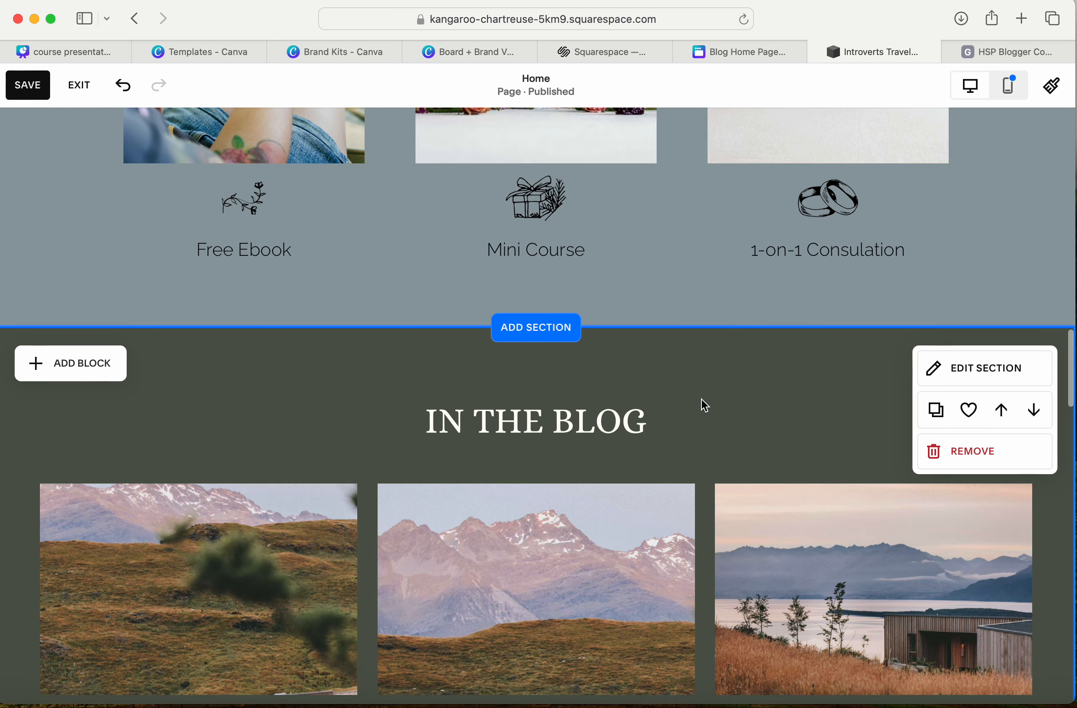
Step: Examine the quotes section and the Sign up here section with its newsletter form and empty image block
scroll(702, 400, down, 9)
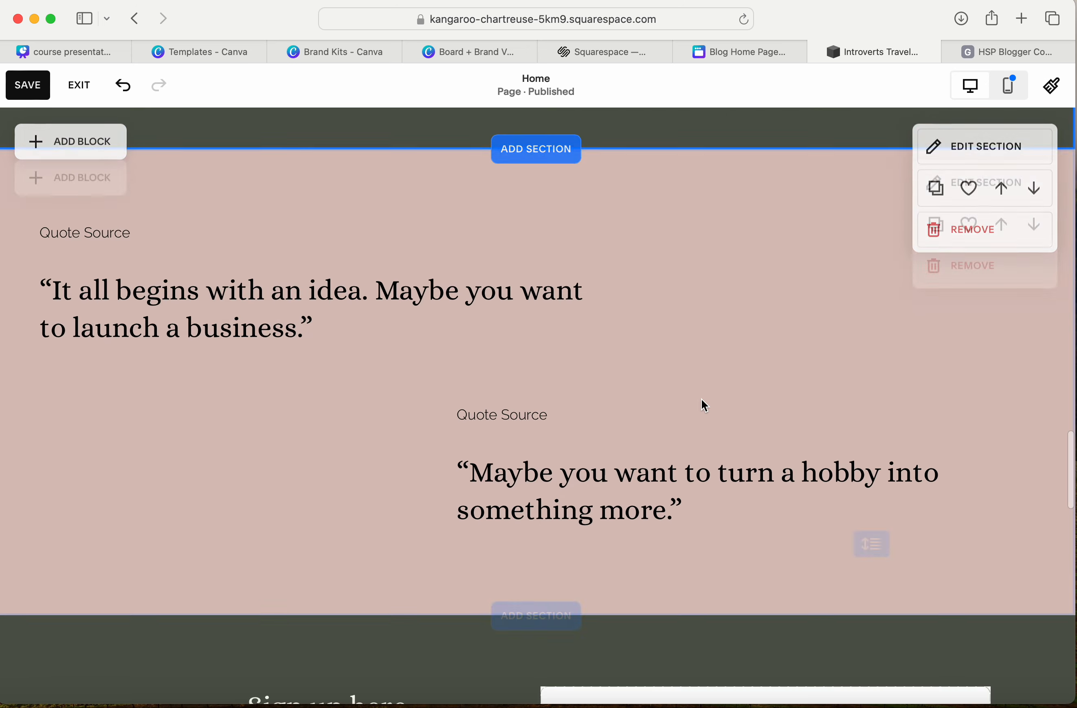
scroll(701, 400, down, 7)
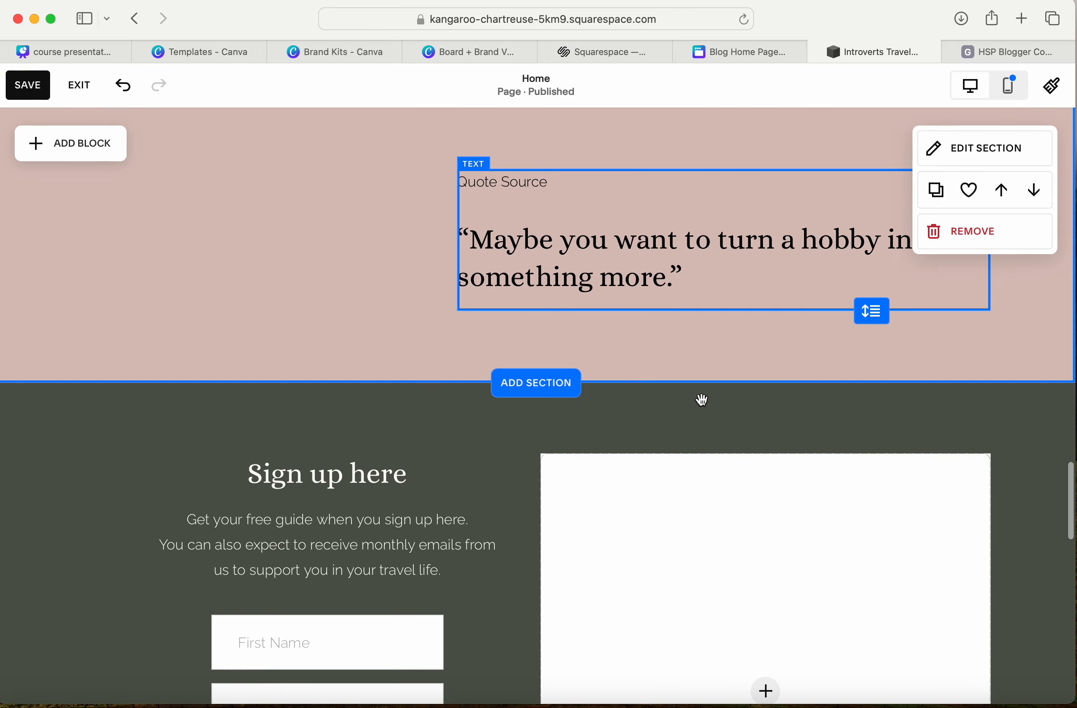
scroll(701, 397, up, 6)
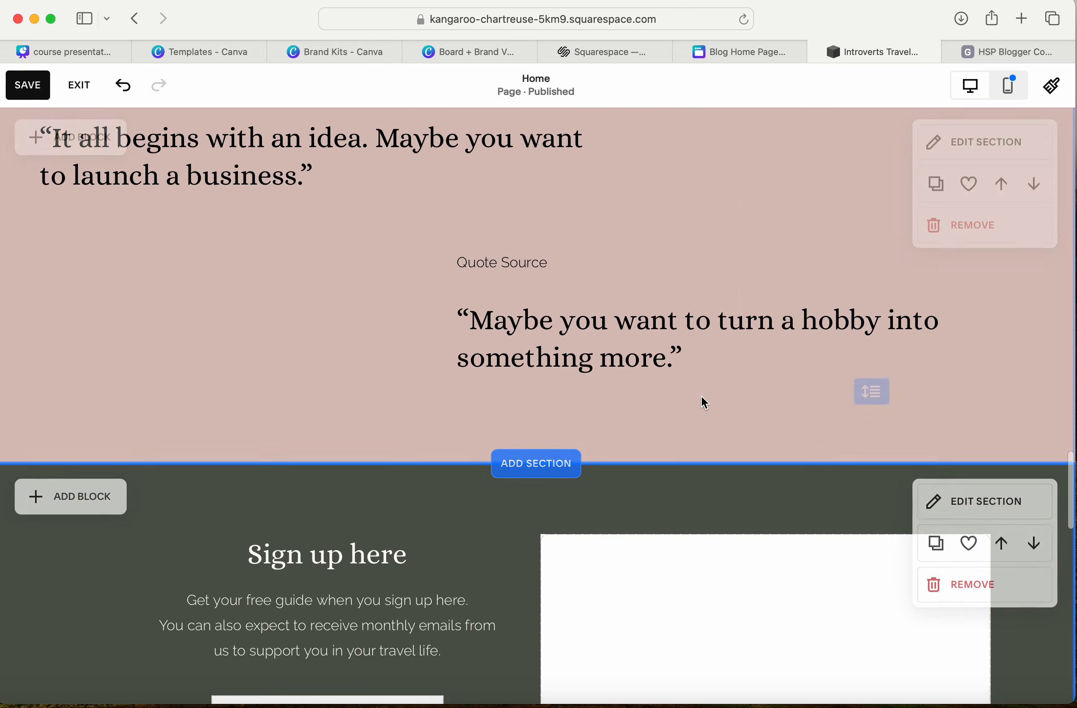
scroll(704, 403, down, 4)
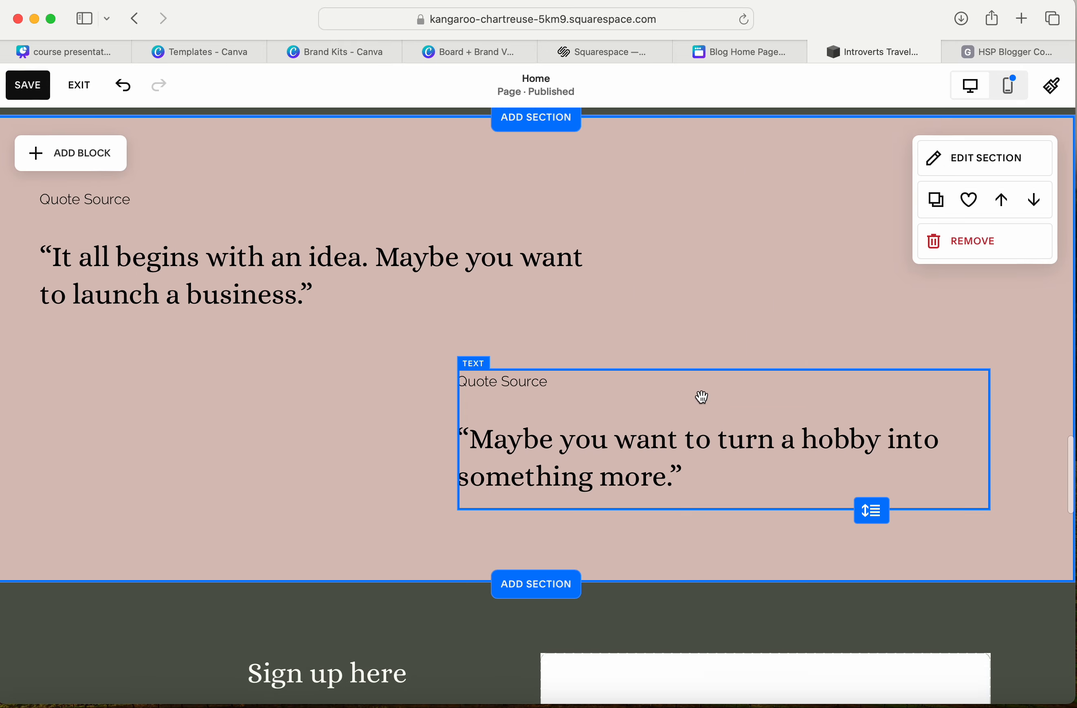
scroll(701, 403, down, 3)
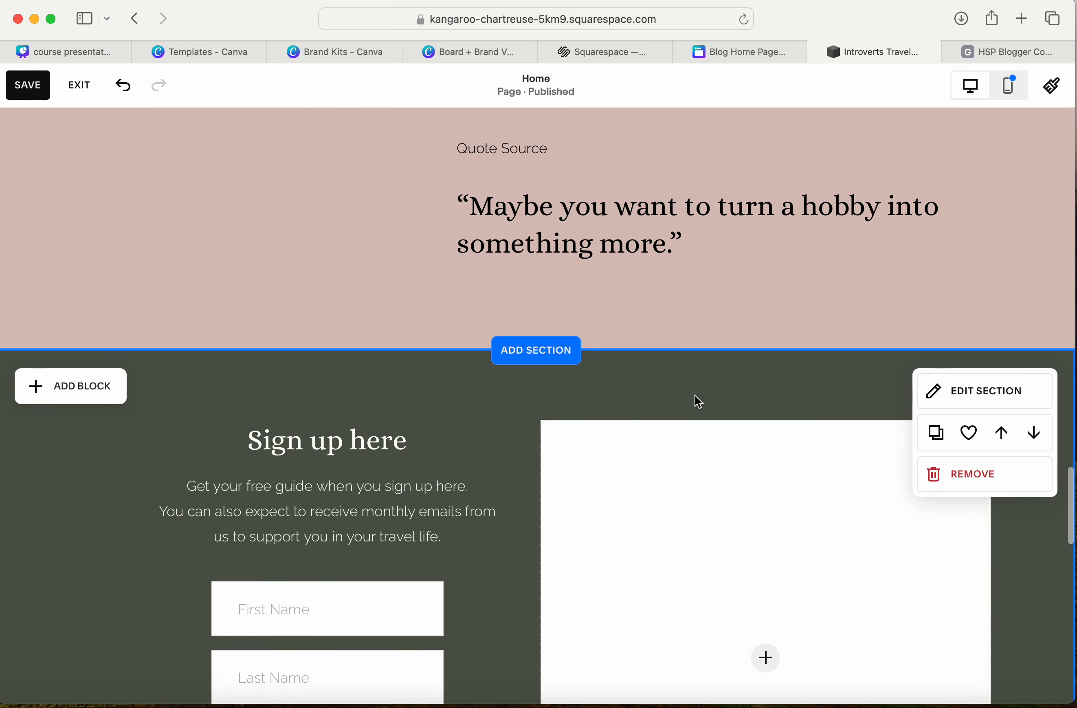
scroll(696, 396, up, 1)
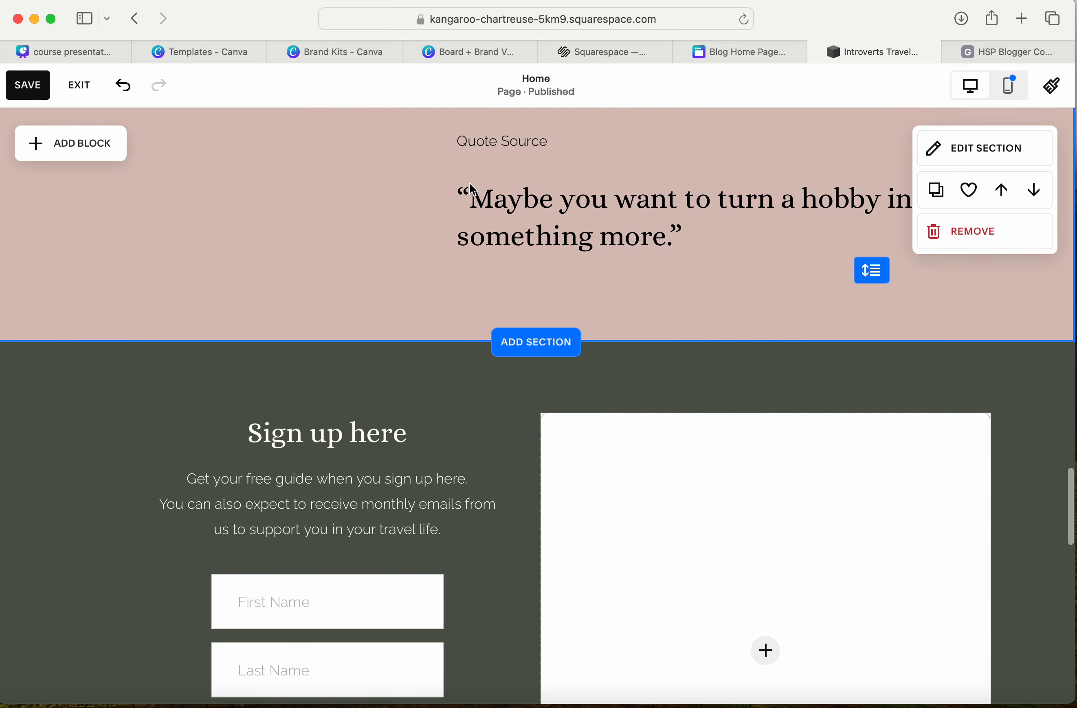
scroll(596, 397, down, 5)
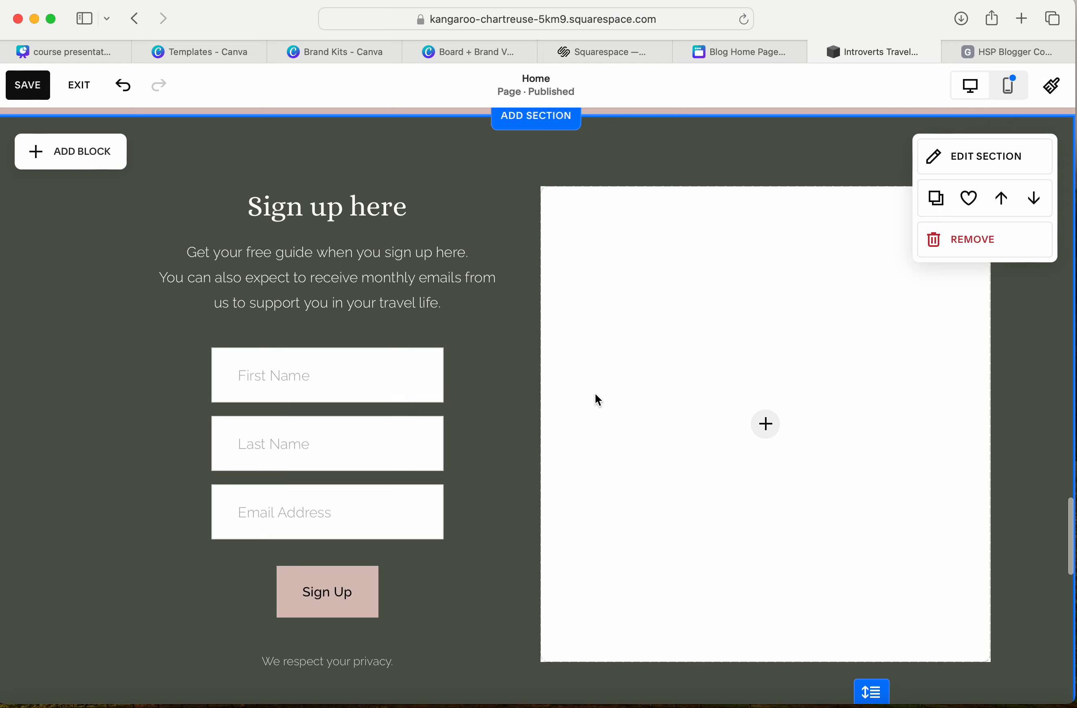
scroll(600, 371, down, 2)
scroll(600, 370, up, 1)
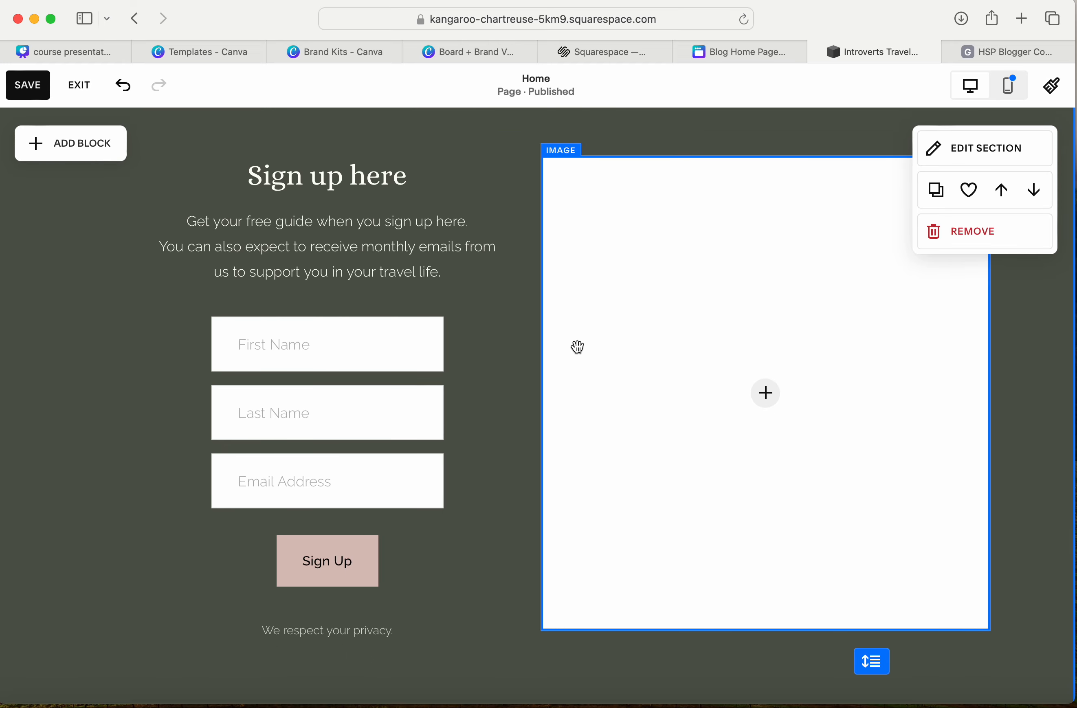
Step: Open the file chooser for the empty image block beside the Sign up here form
click(488, 335)
click(772, 399)
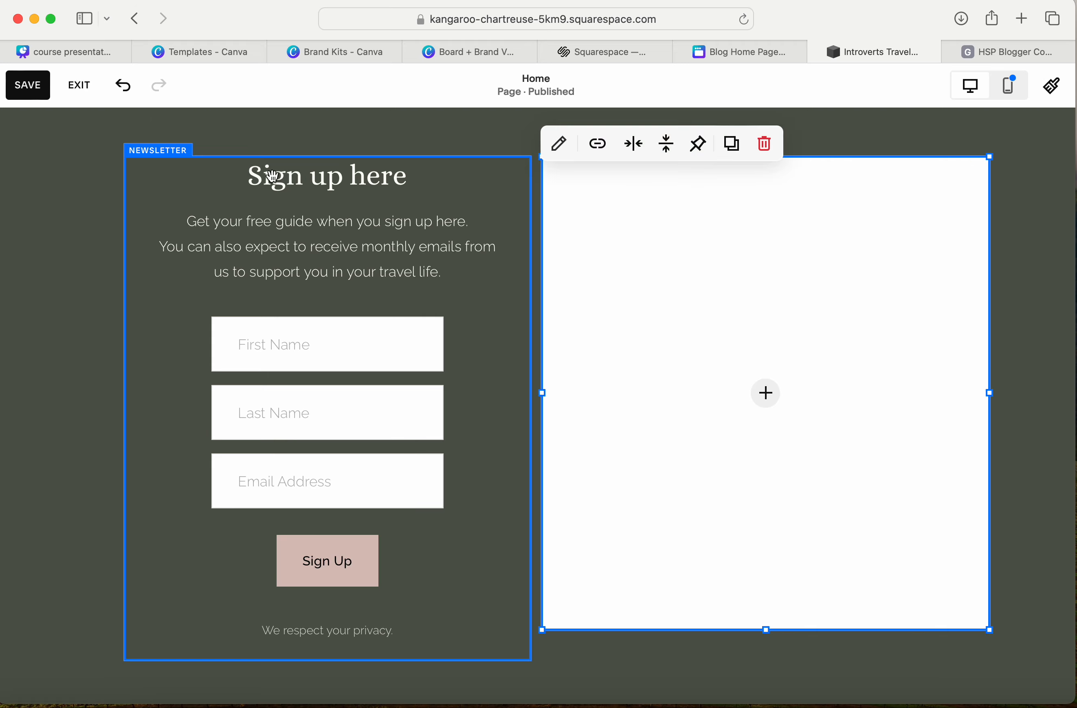
click(775, 398)
click(737, 387)
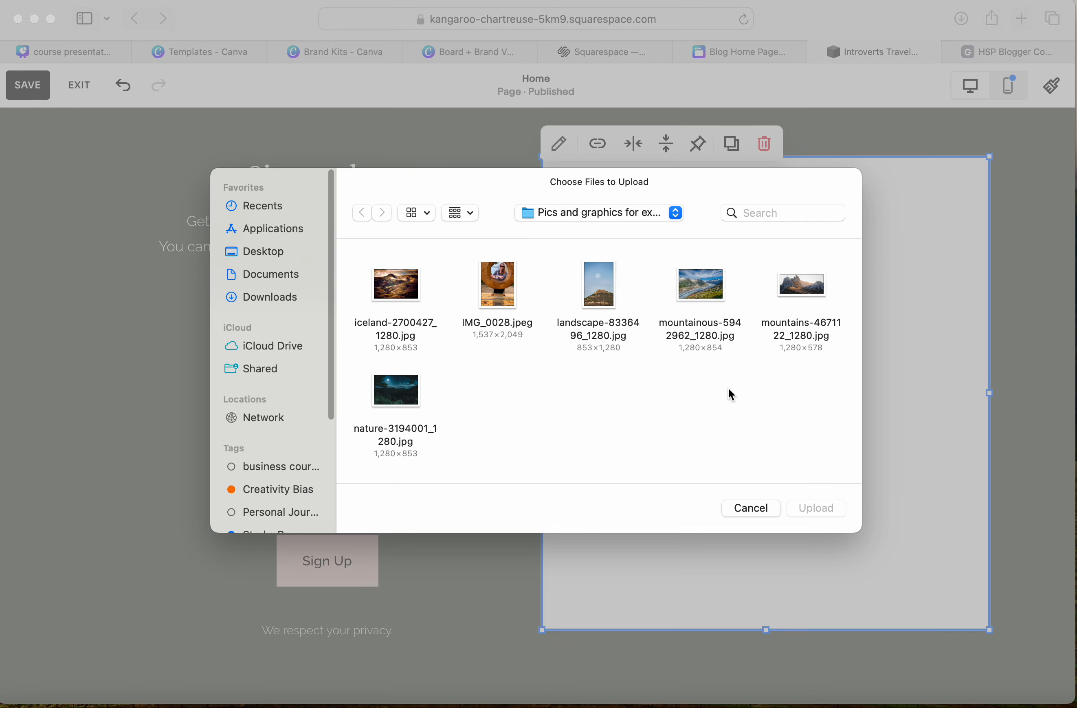
Step: Browse to the HSP Business folder and open its blog business roadmap subfolder
click(568, 218)
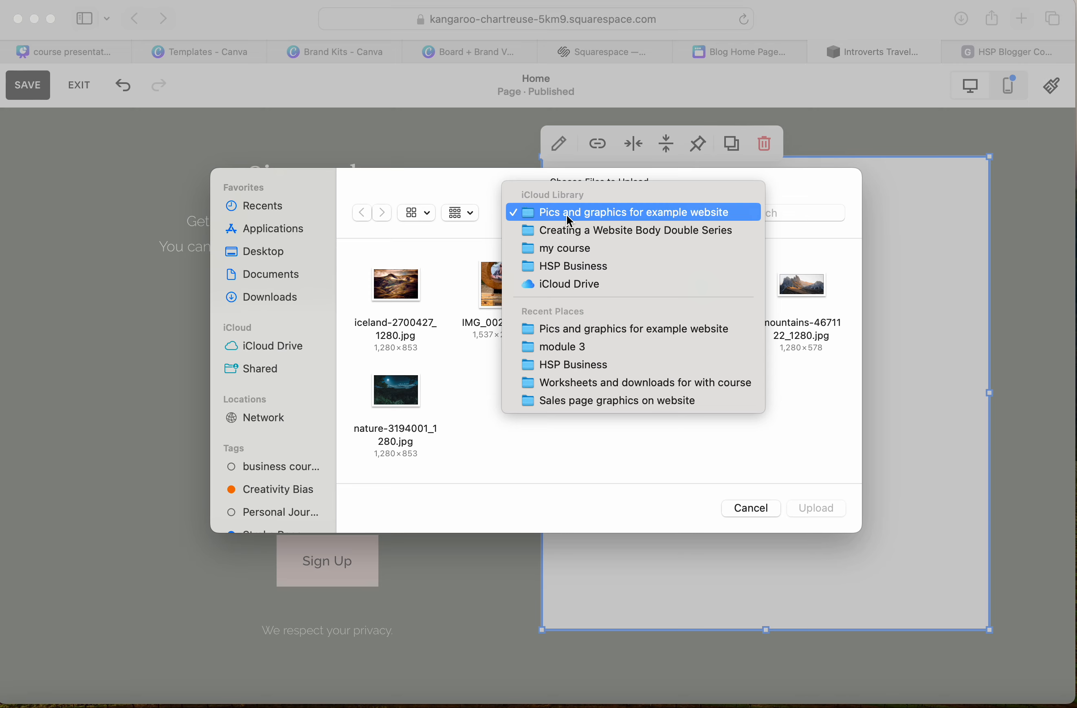
click(568, 266)
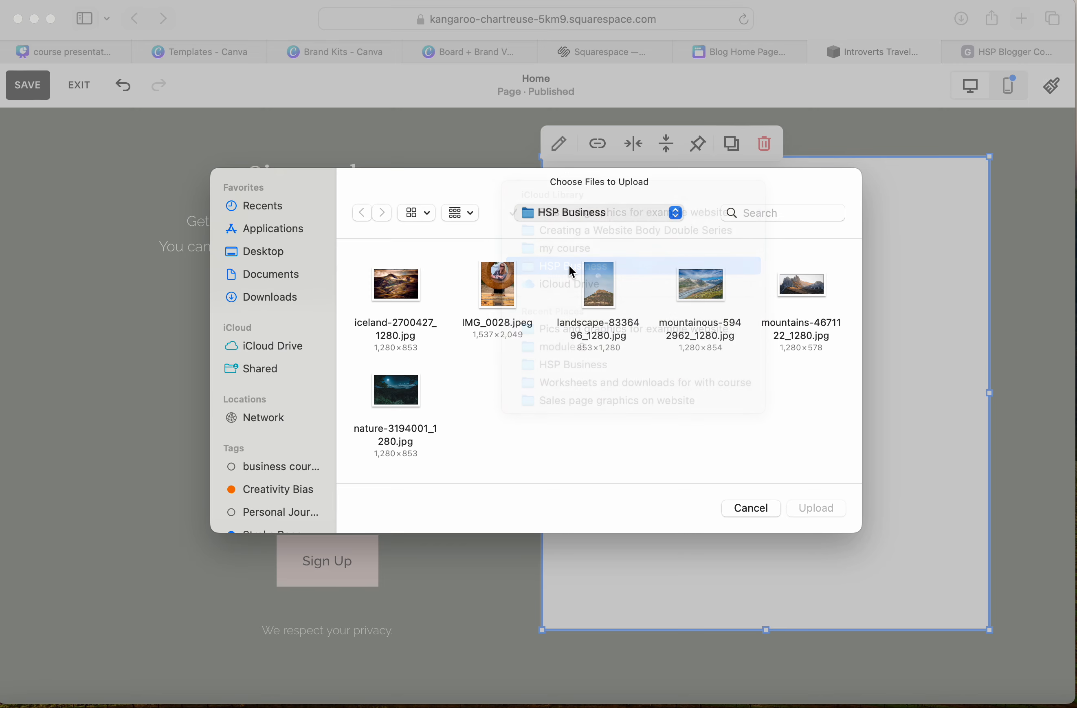
scroll(637, 352, down, 5)
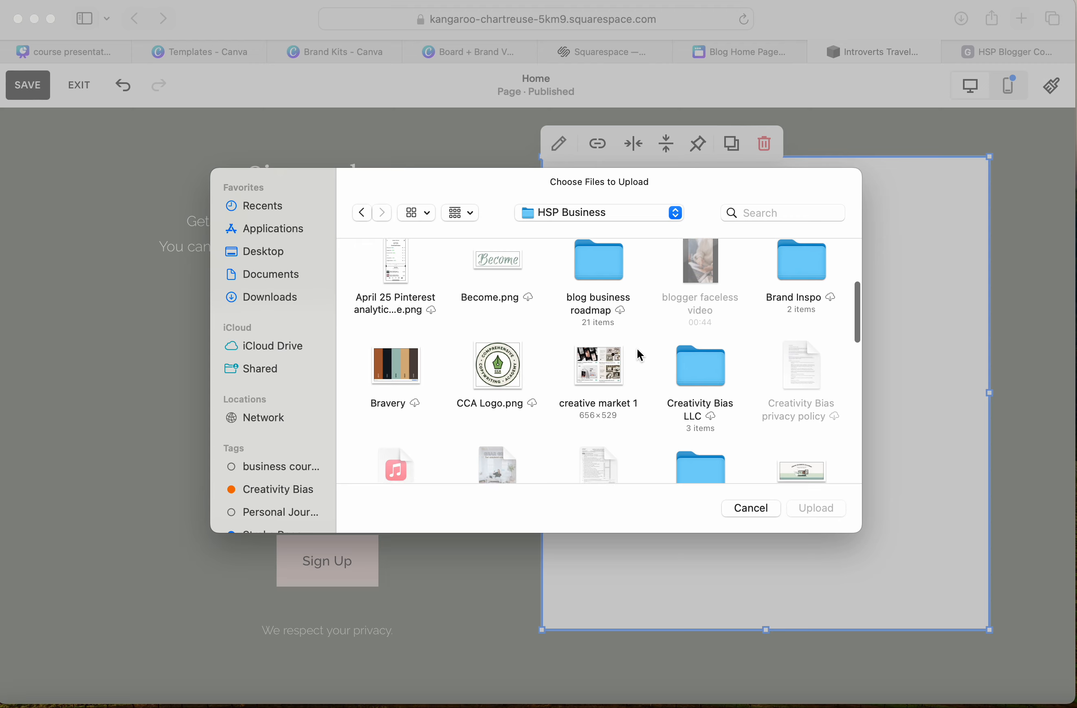
scroll(637, 349, down, 2)
scroll(637, 350, up, 2)
scroll(637, 350, down, 3)
scroll(637, 350, up, 3)
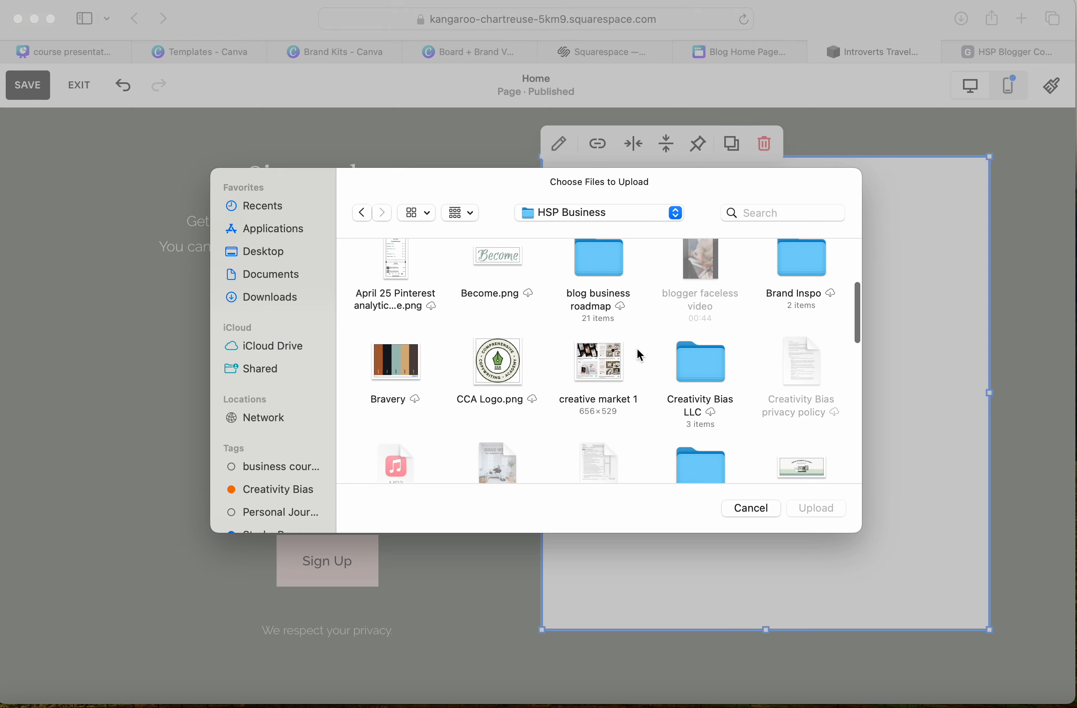
double_click(610, 274)
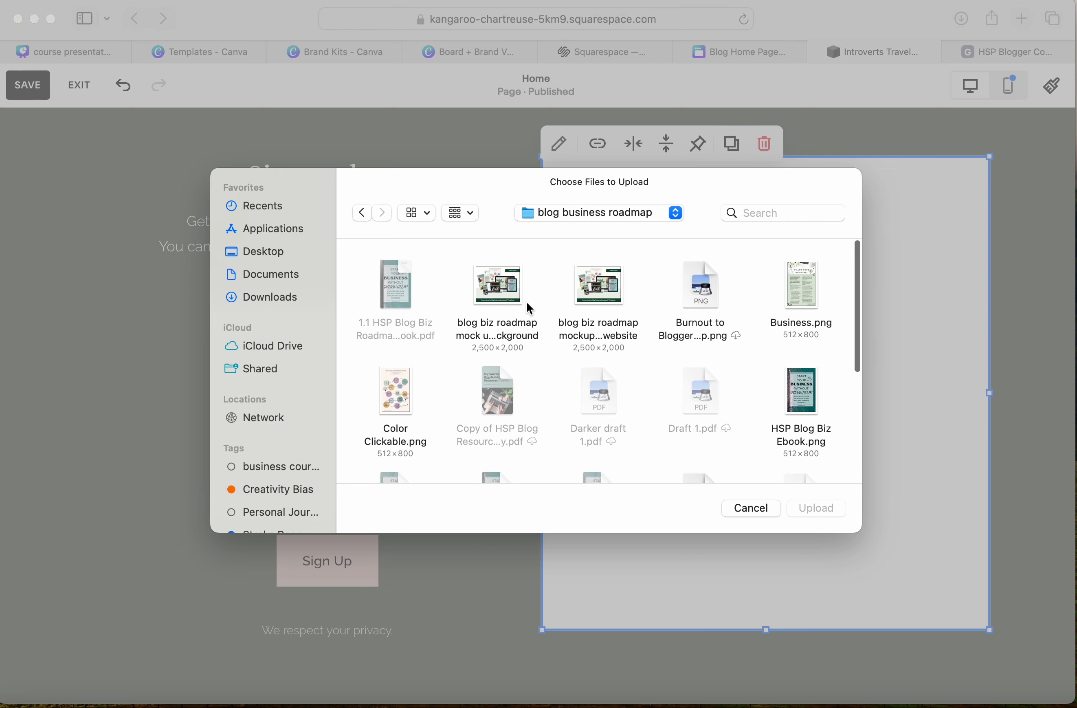
Step: Upload the first blog biz roadmap mock-up image into the block beside the sign-up form and deselect the block
click(510, 293)
click(814, 511)
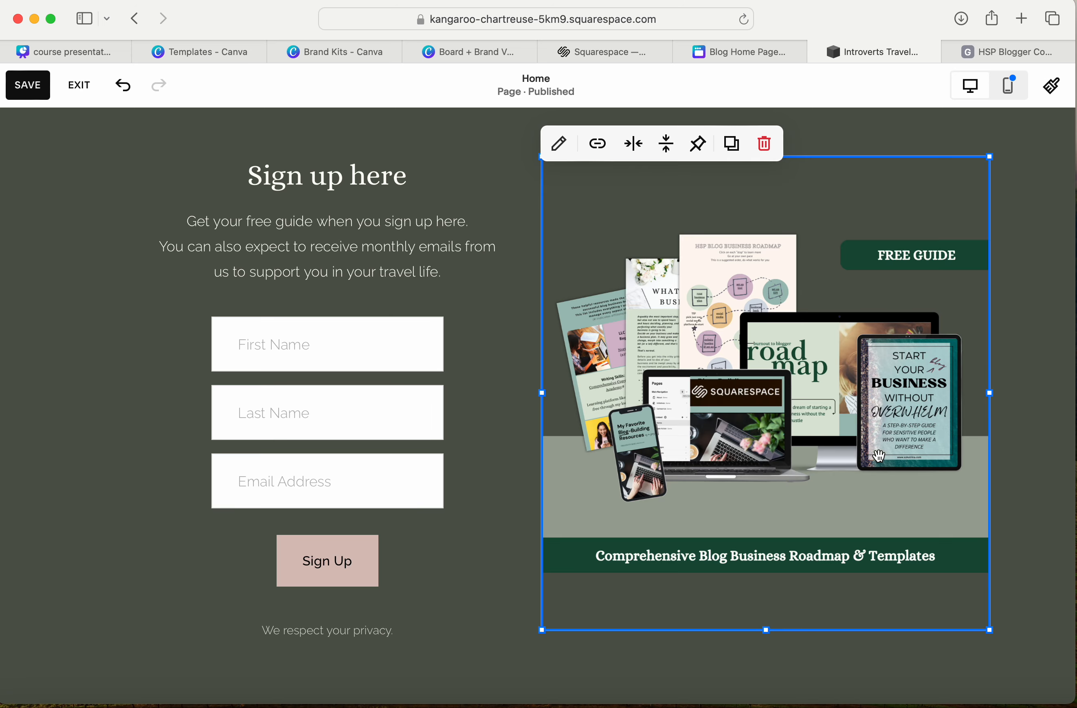
click(1039, 350)
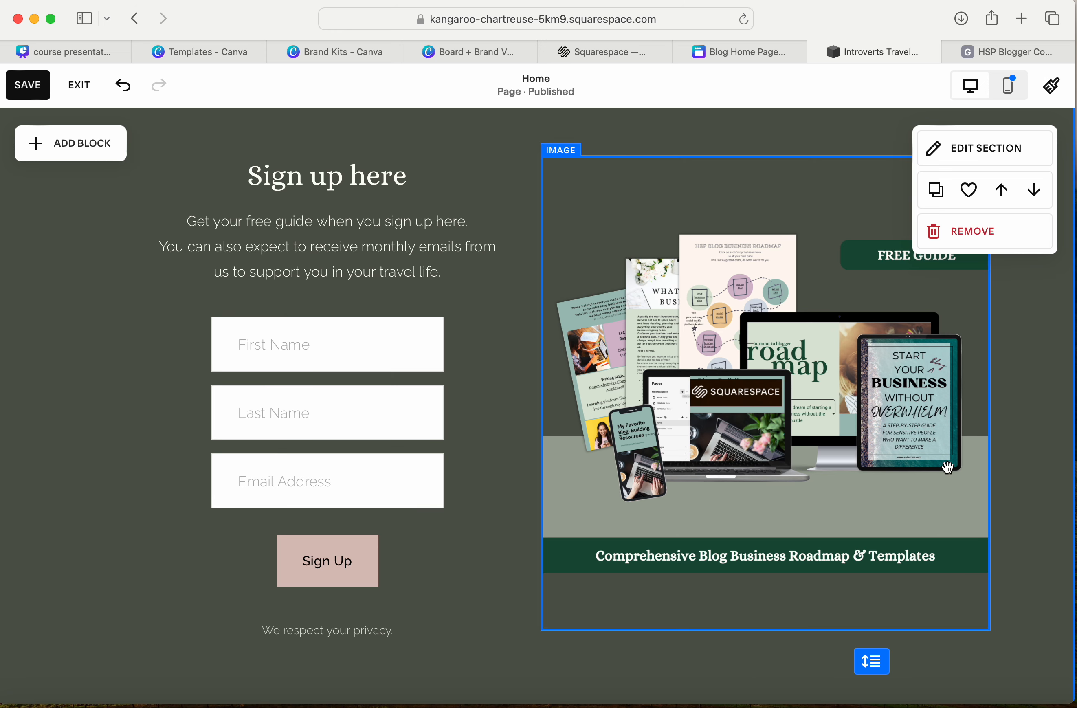
Step: Open the gallery editor of the two-image flower section between the sign-up section and the site footer
scroll(1020, 471, down, 5)
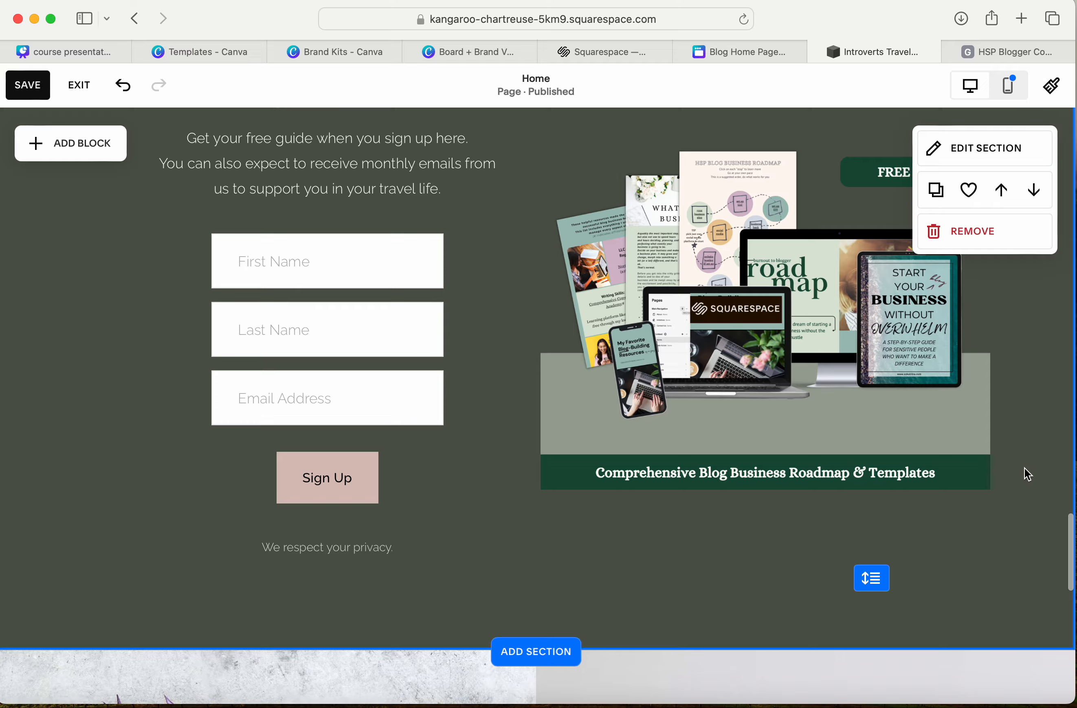
scroll(1028, 474, down, 7)
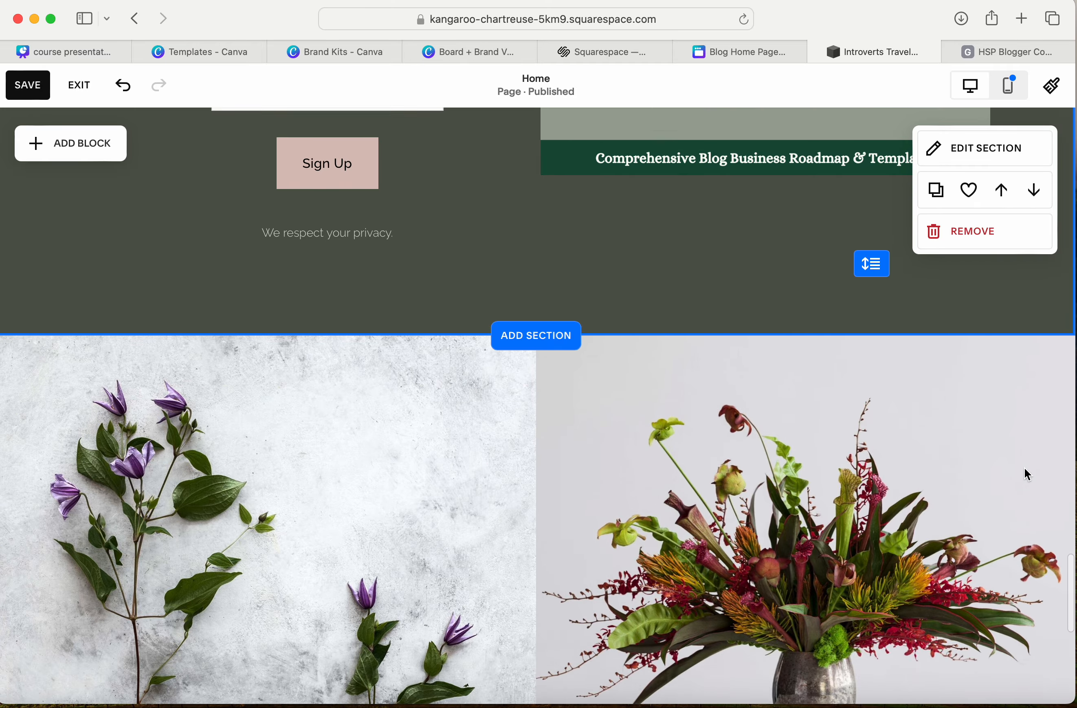
scroll(1028, 473, down, 10)
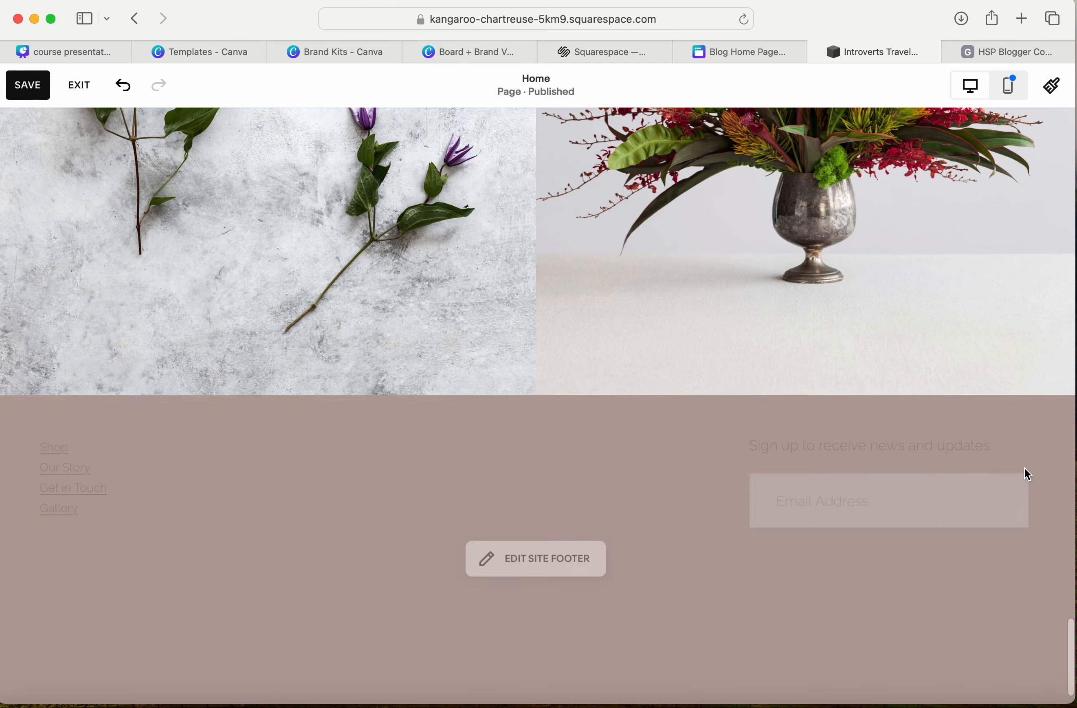
scroll(1027, 474, up, 2)
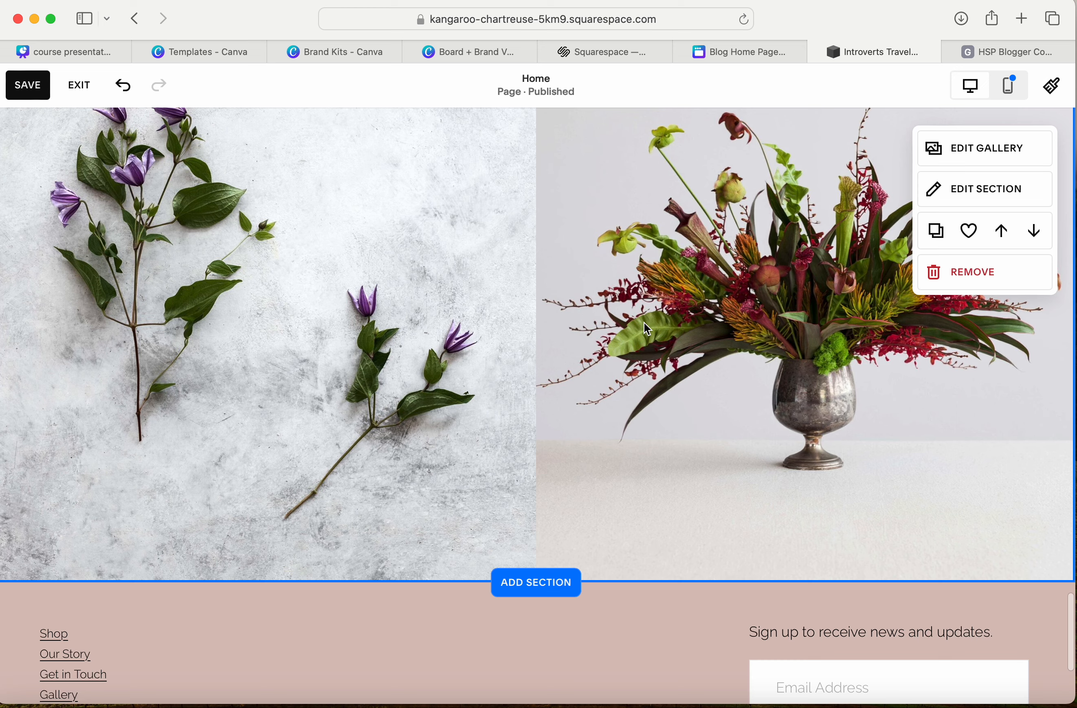
scroll(741, 304, up, 2)
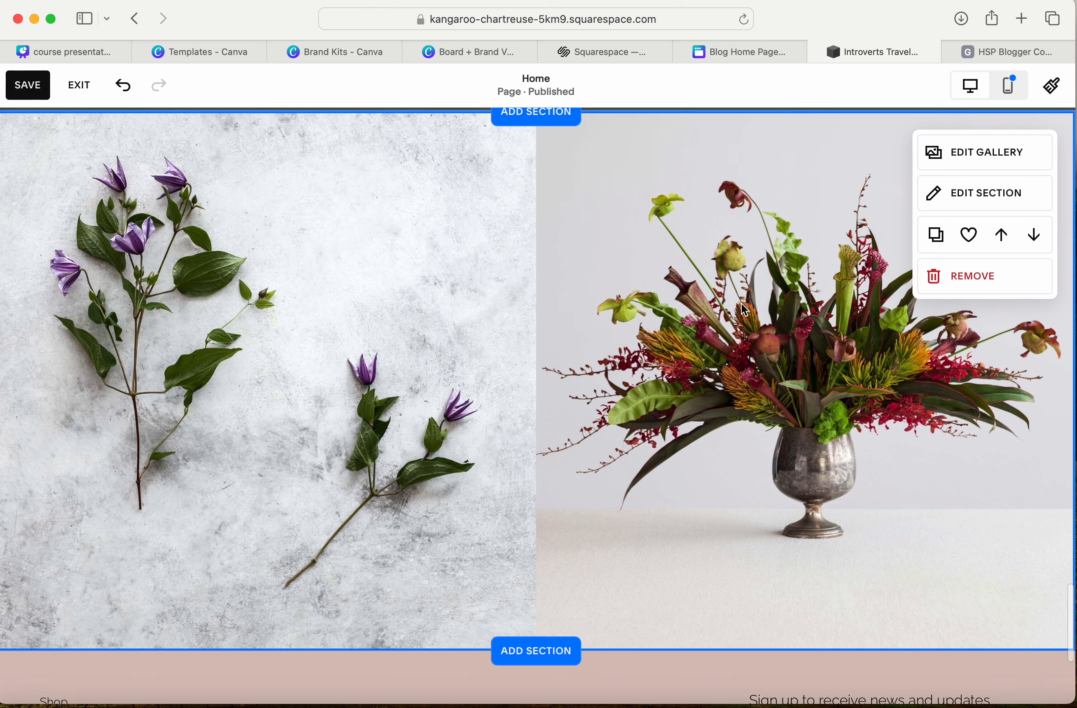
click(974, 155)
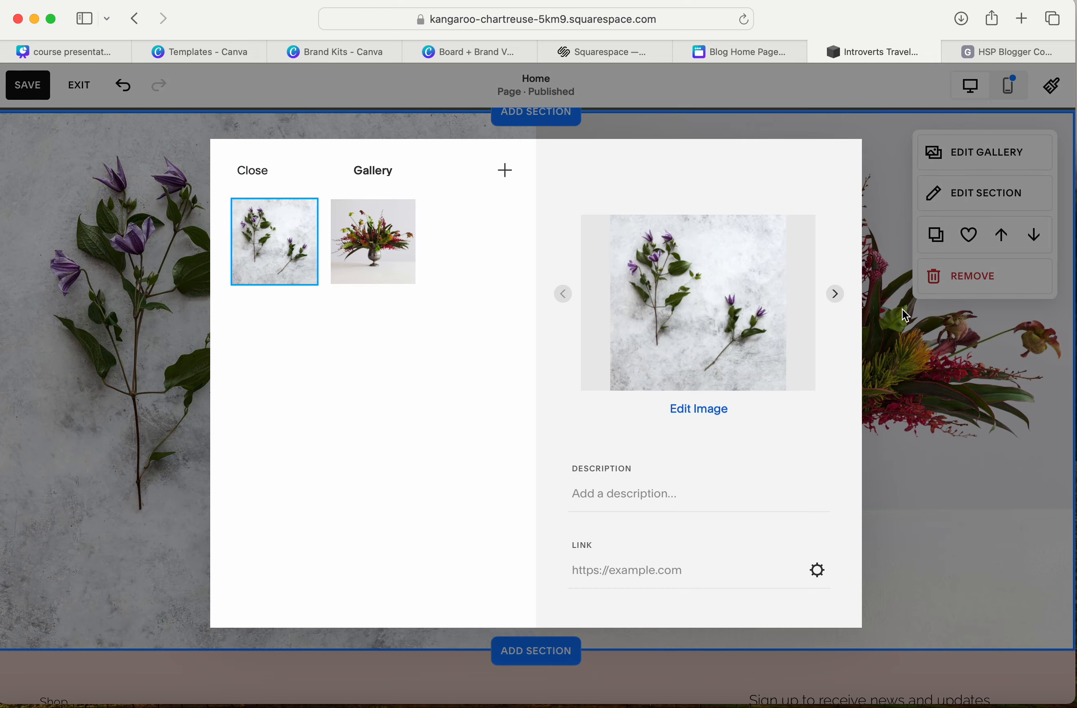
click(698, 414)
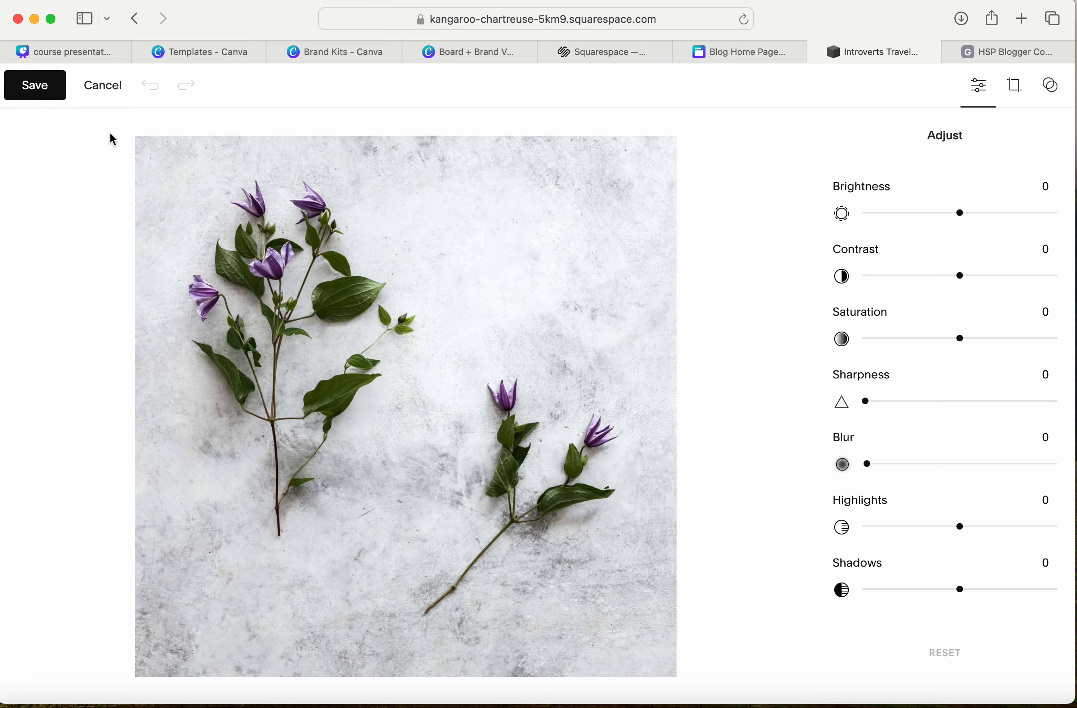
click(103, 86)
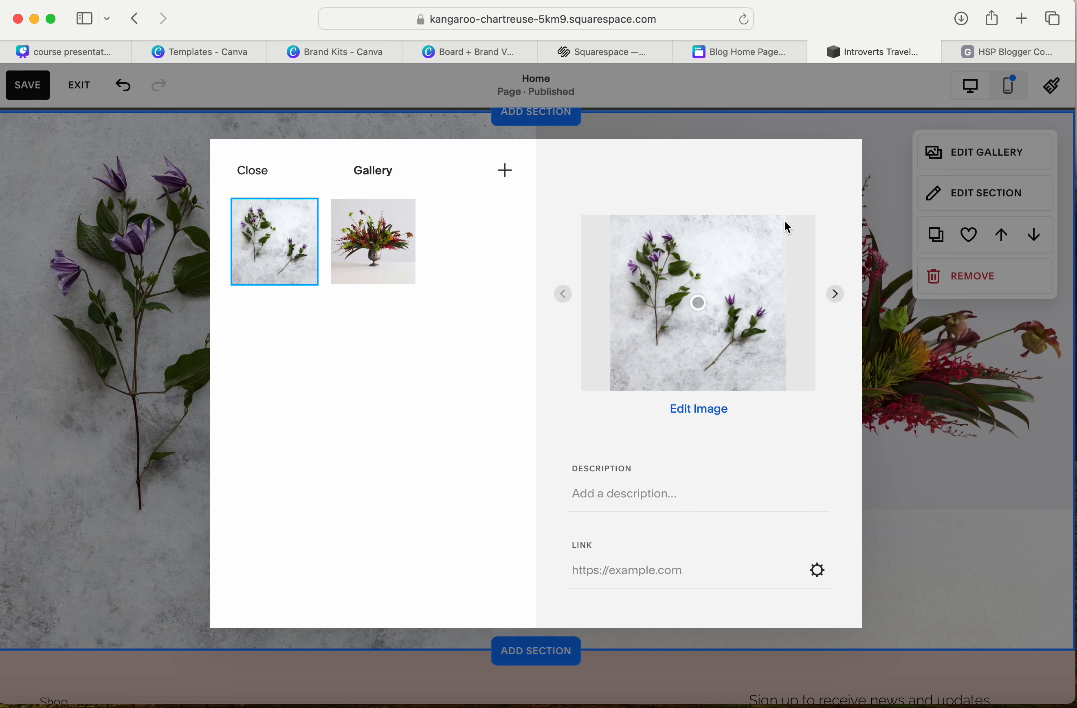
click(388, 235)
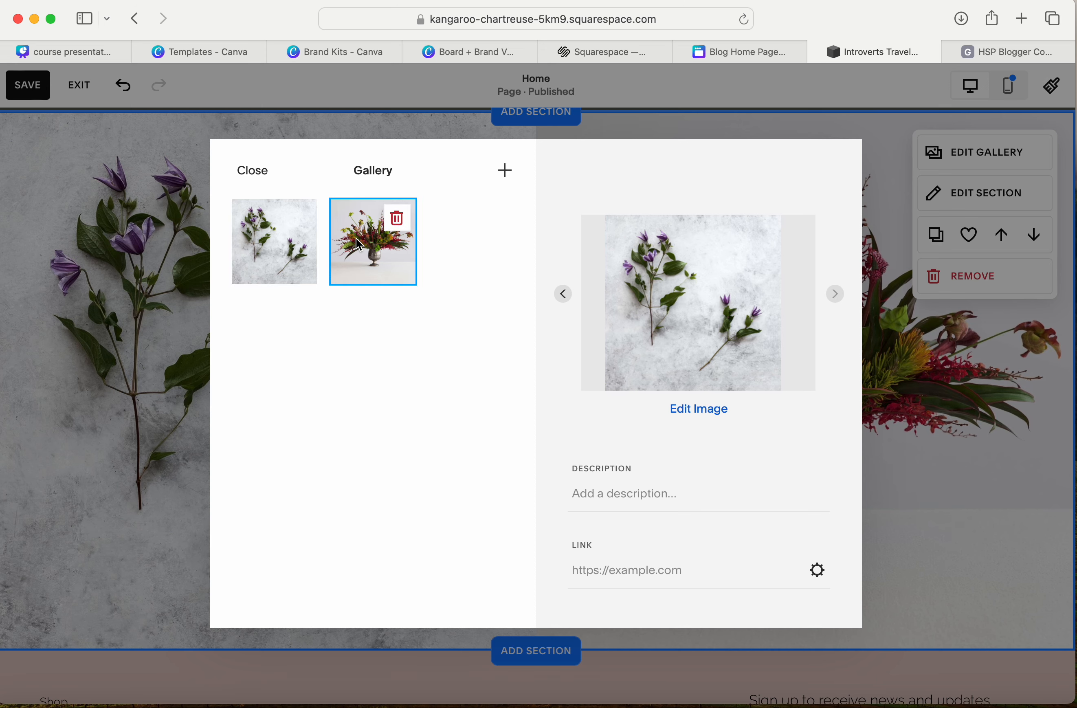
Step: Remove both flower images from the gallery
click(299, 222)
click(299, 223)
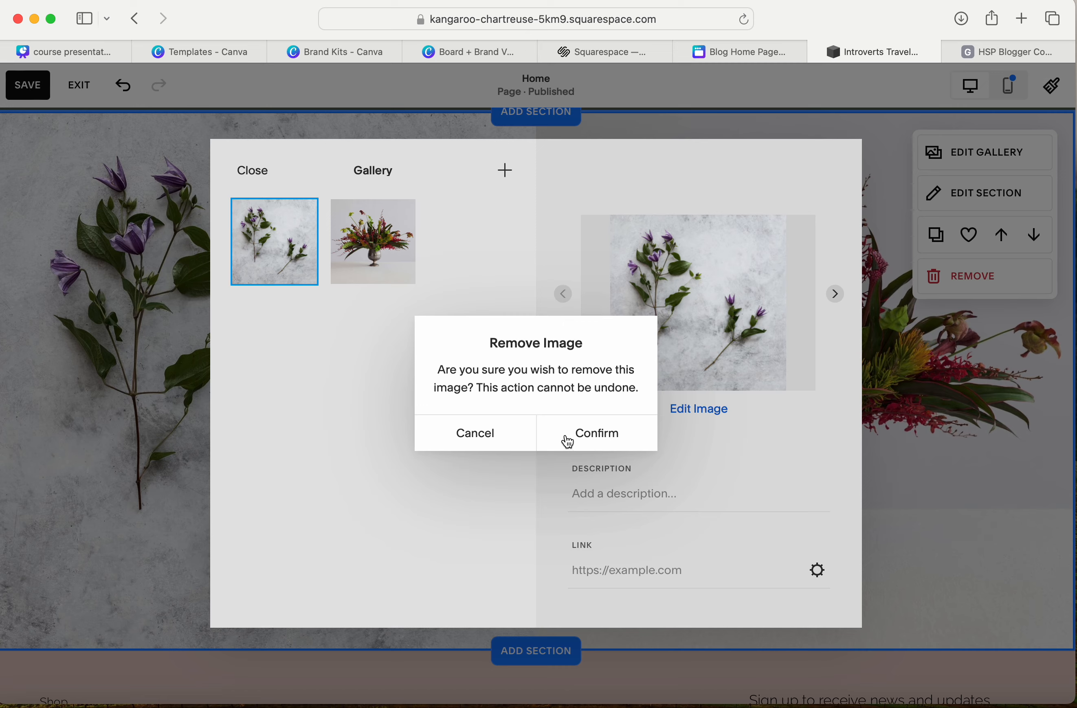
click(593, 440)
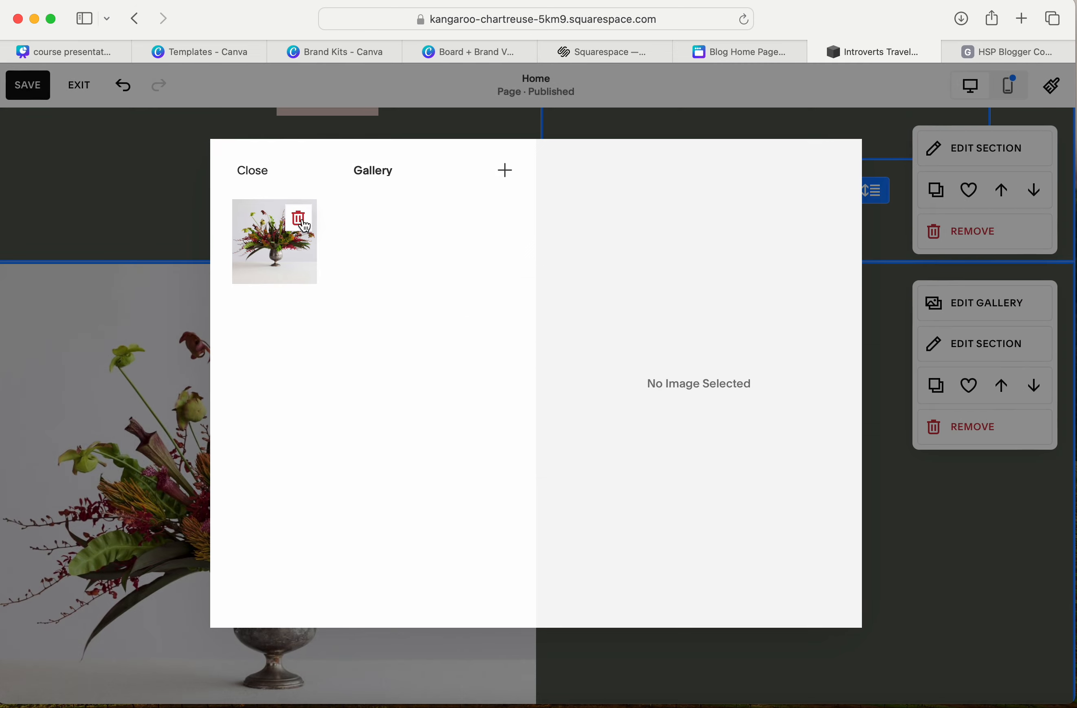
click(299, 223)
click(597, 434)
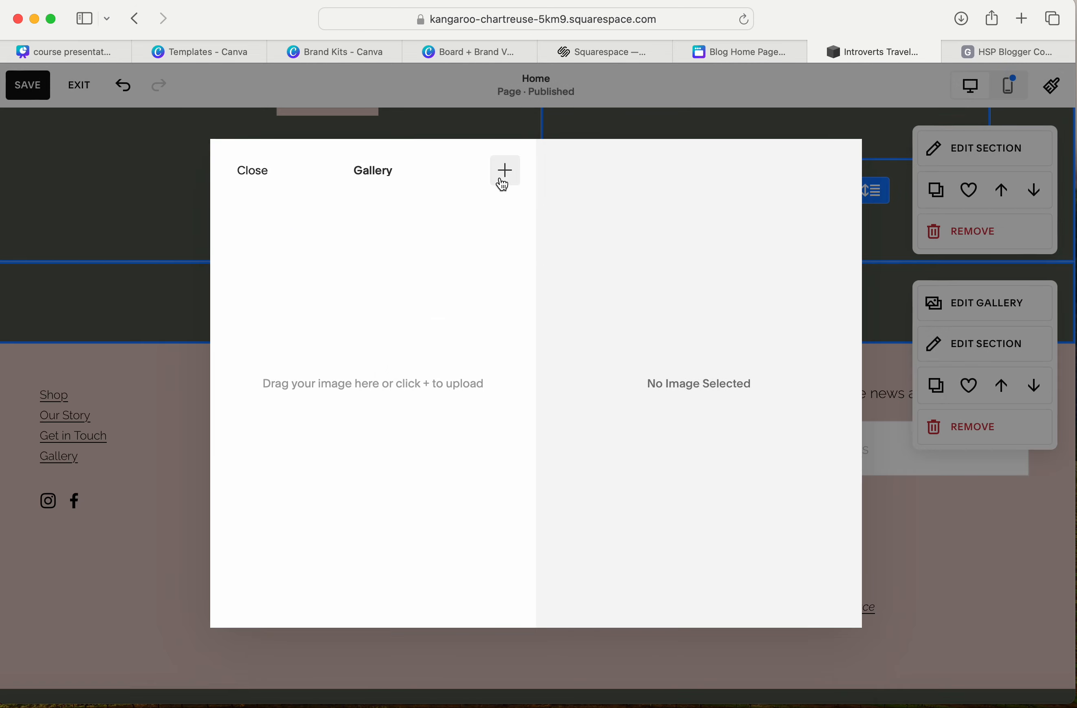
Step: Upload nature-3194001_1280.jpg from the Pics and graphics for example website folder into the empty gallery
click(504, 179)
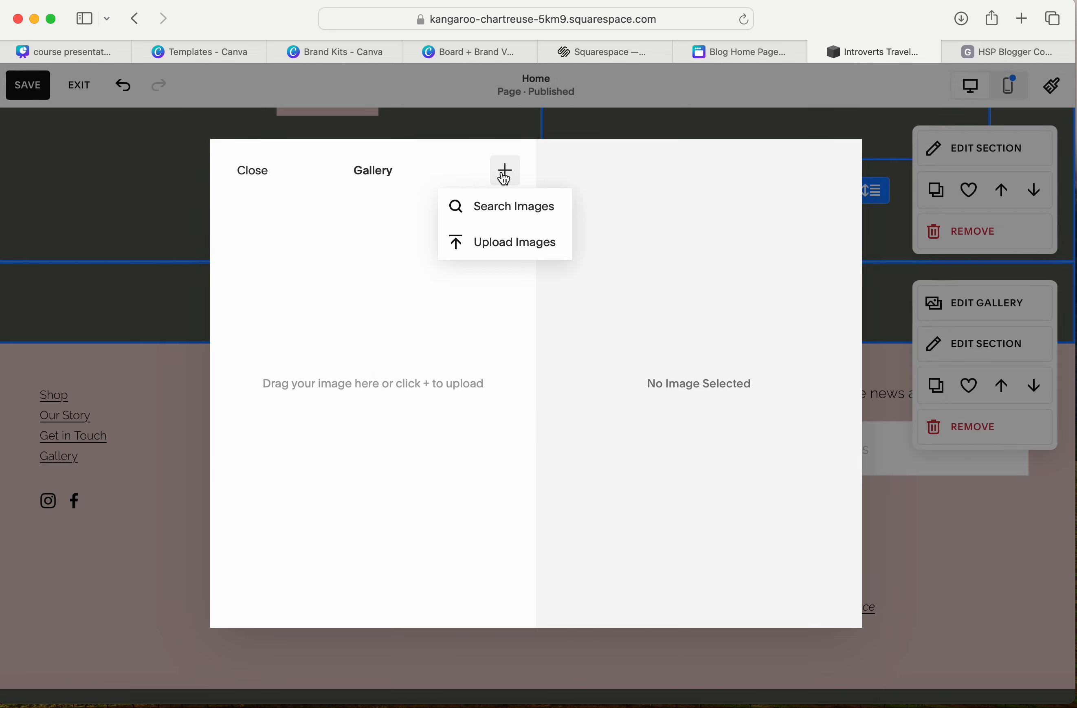
click(503, 248)
click(611, 213)
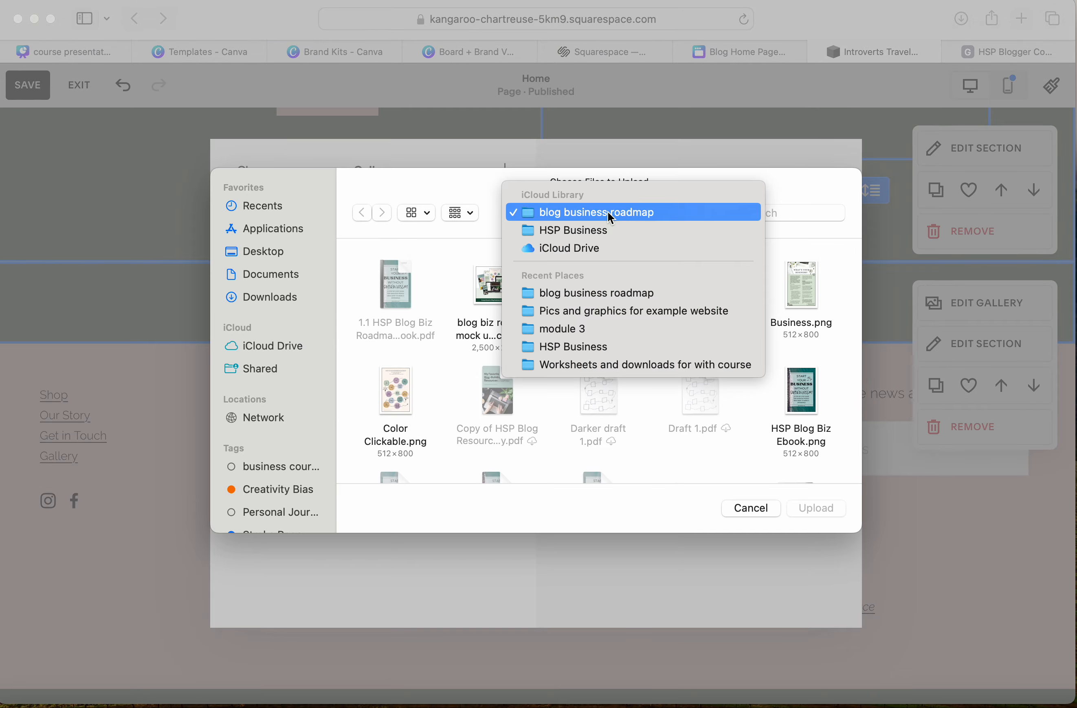
click(614, 311)
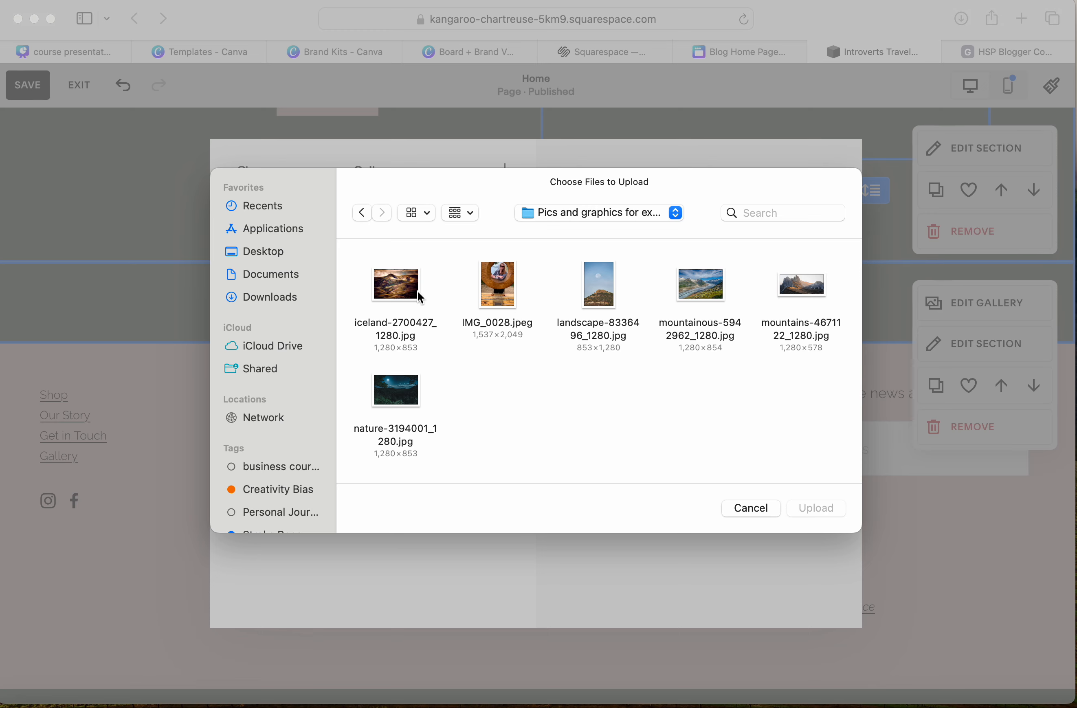
click(396, 391)
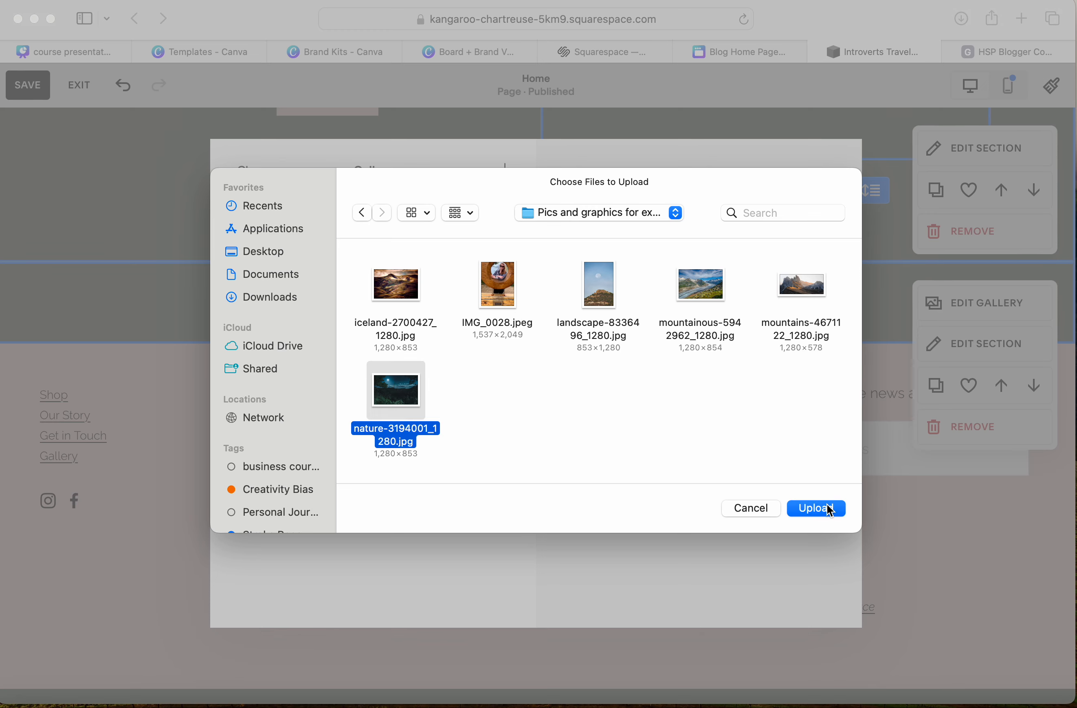
click(830, 511)
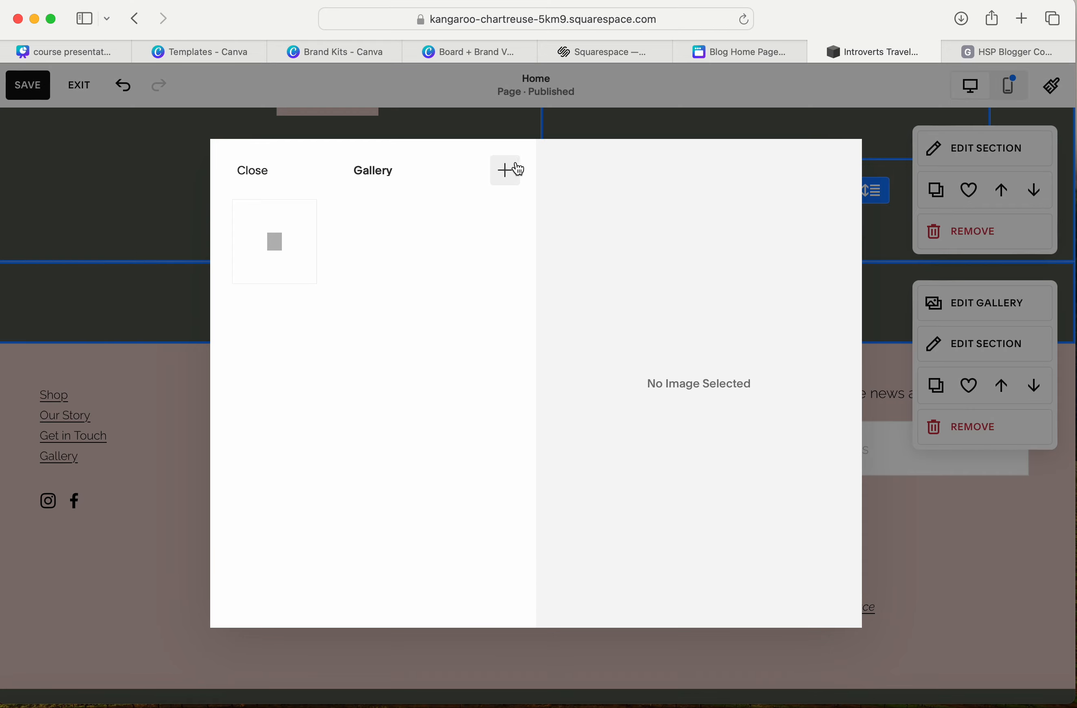
Step: Upload iceland-2700427_1280.jpg as the second gallery image, then close the gallery and save the page
click(517, 169)
click(504, 247)
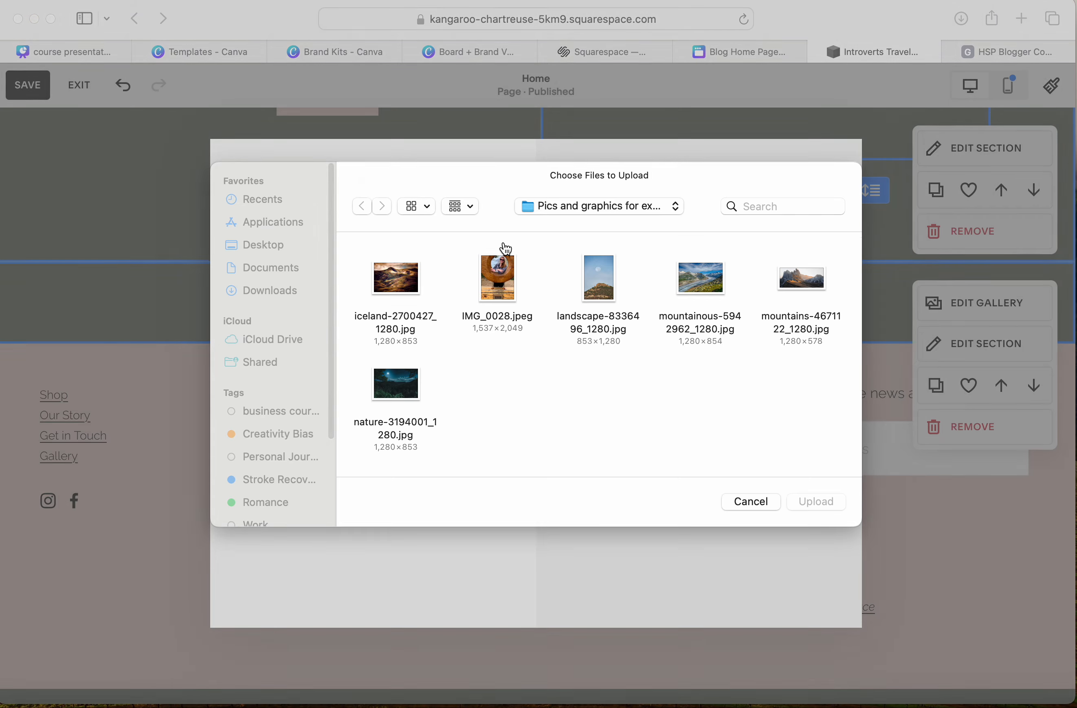
click(822, 510)
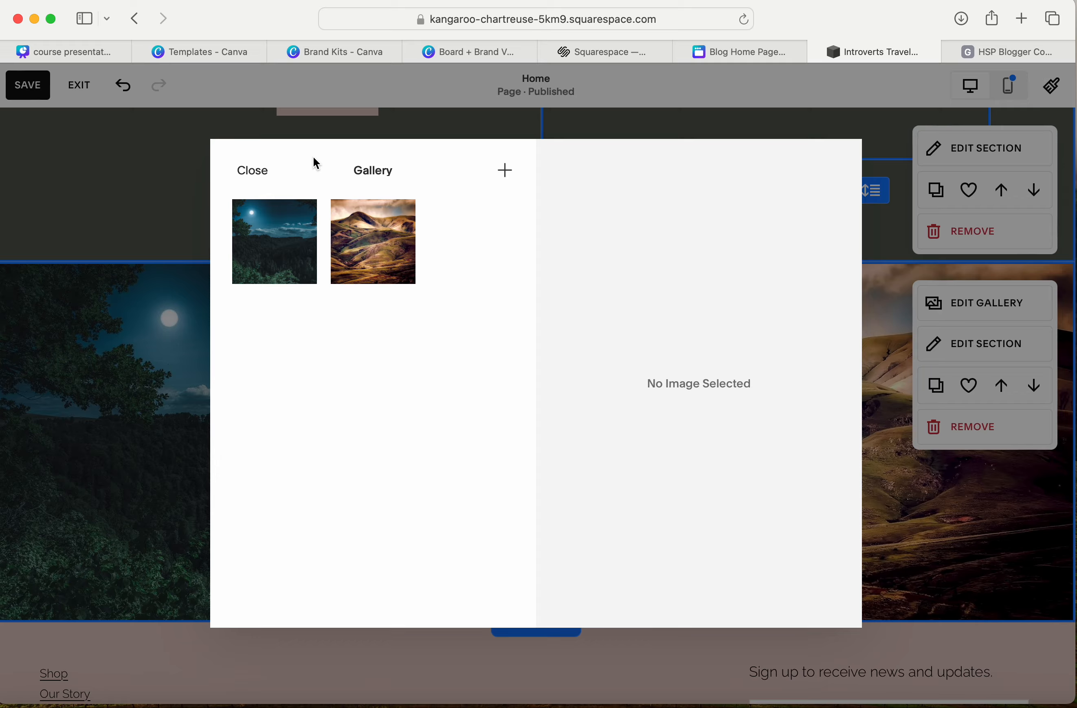
click(254, 171)
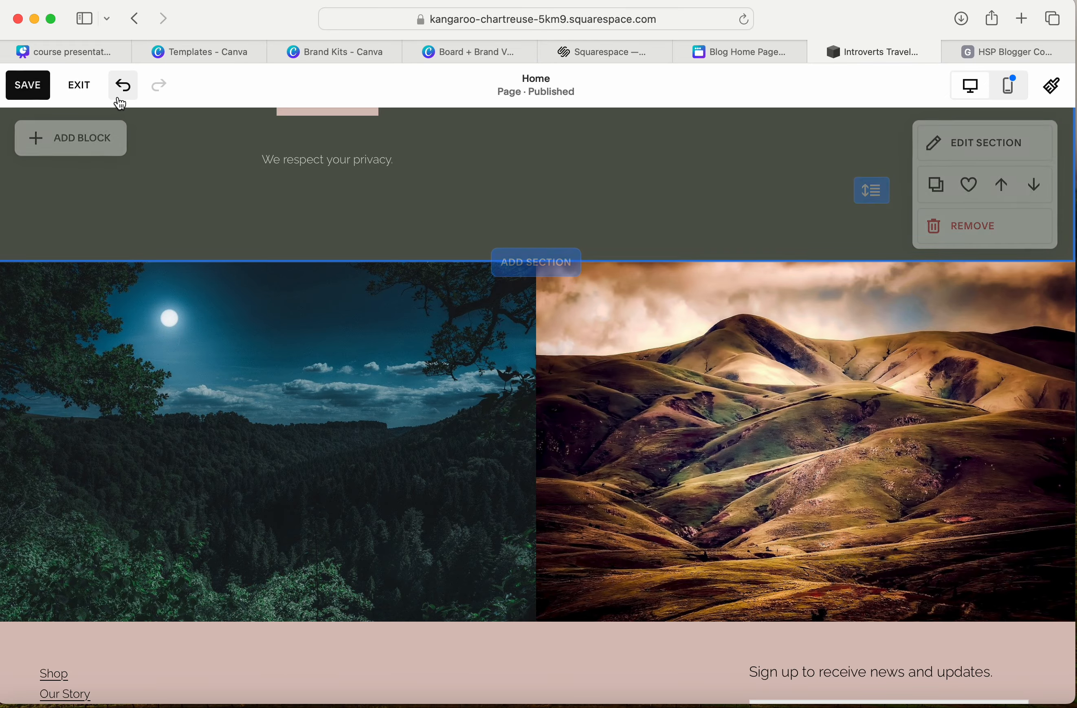
click(29, 85)
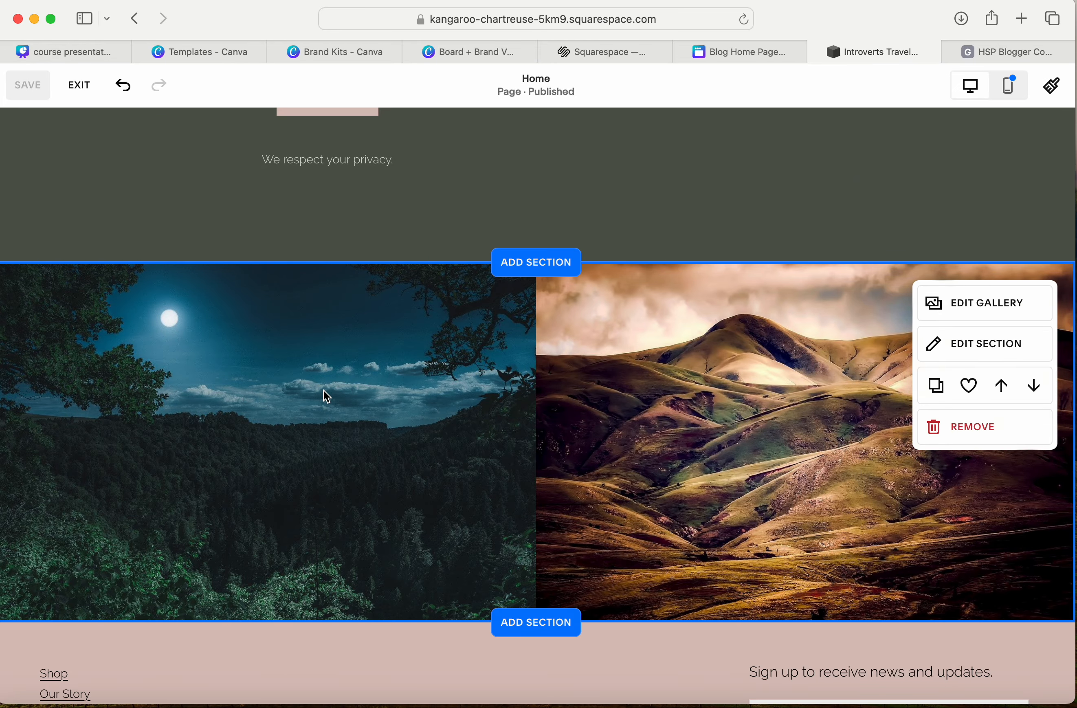
Step: Review the Home page sections in desktop view, from the new gallery and footer back up to the header
scroll(726, 423, down, 2)
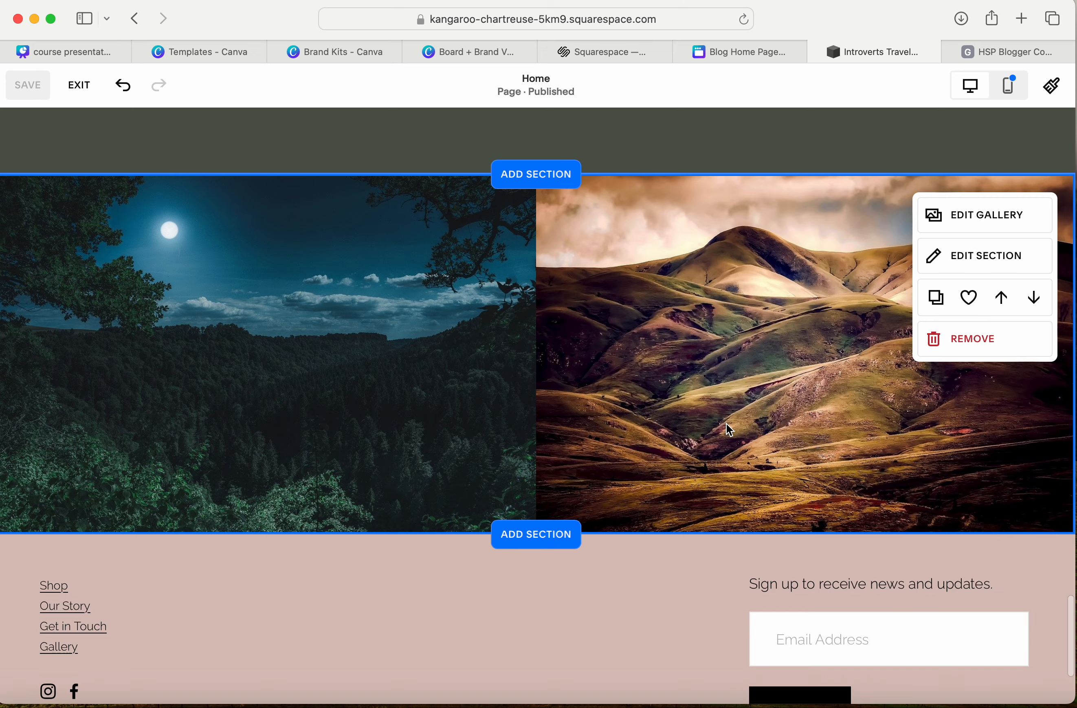
scroll(726, 424, down, 4)
scroll(726, 424, up, 6)
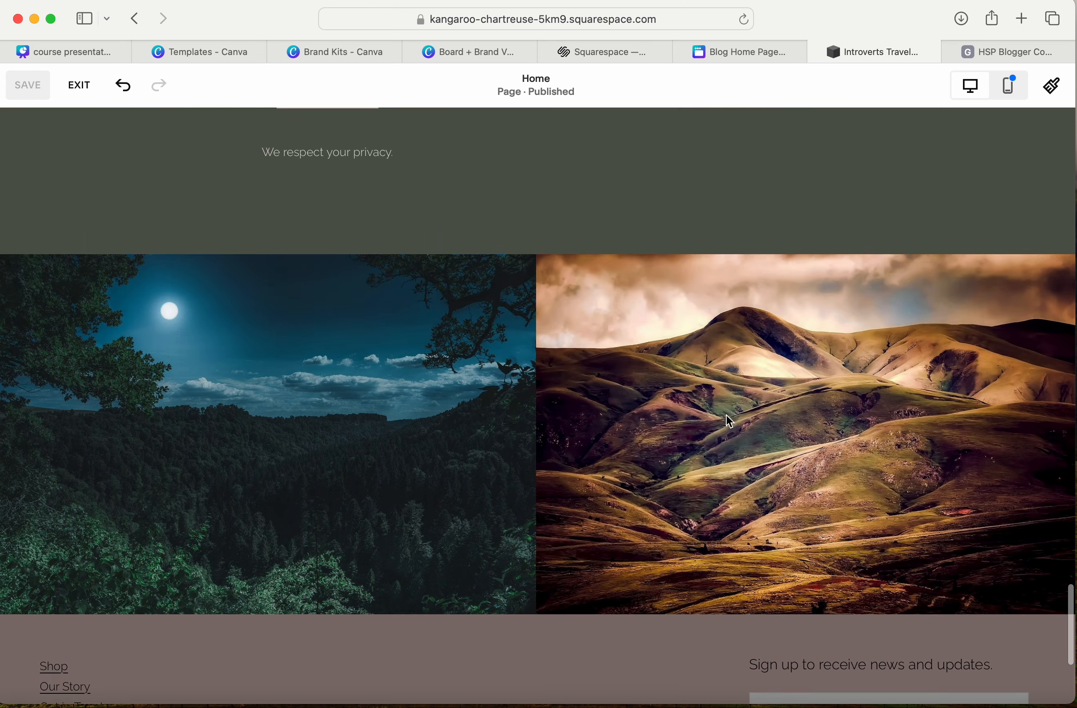
scroll(730, 420, up, 8)
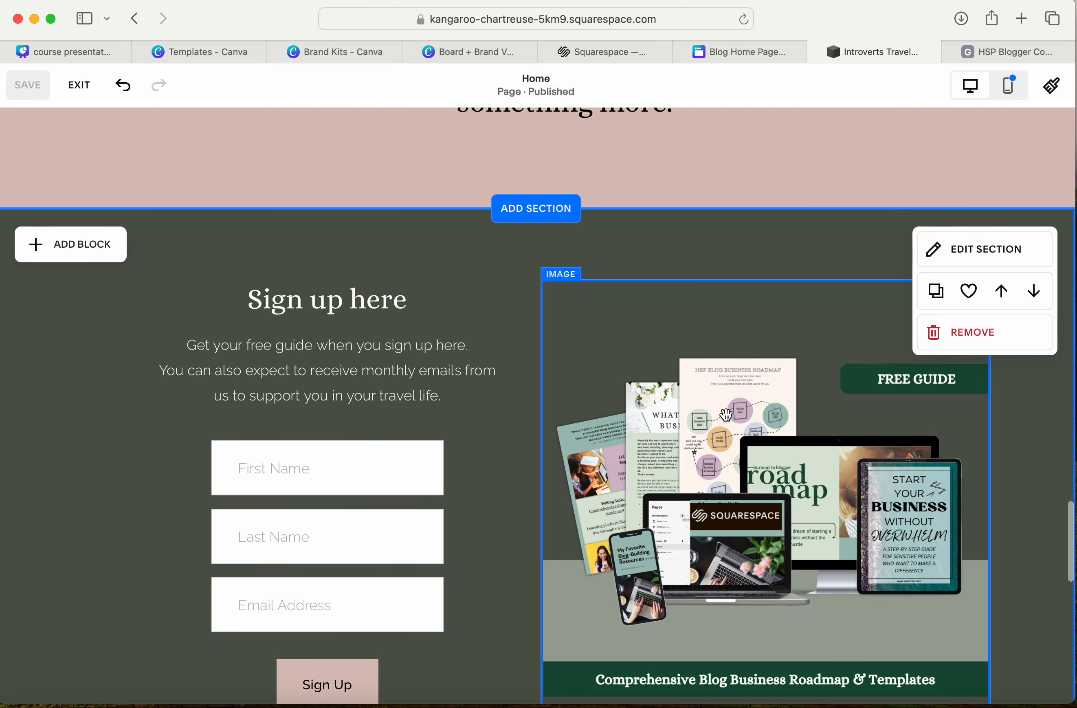
scroll(726, 415, up, 11)
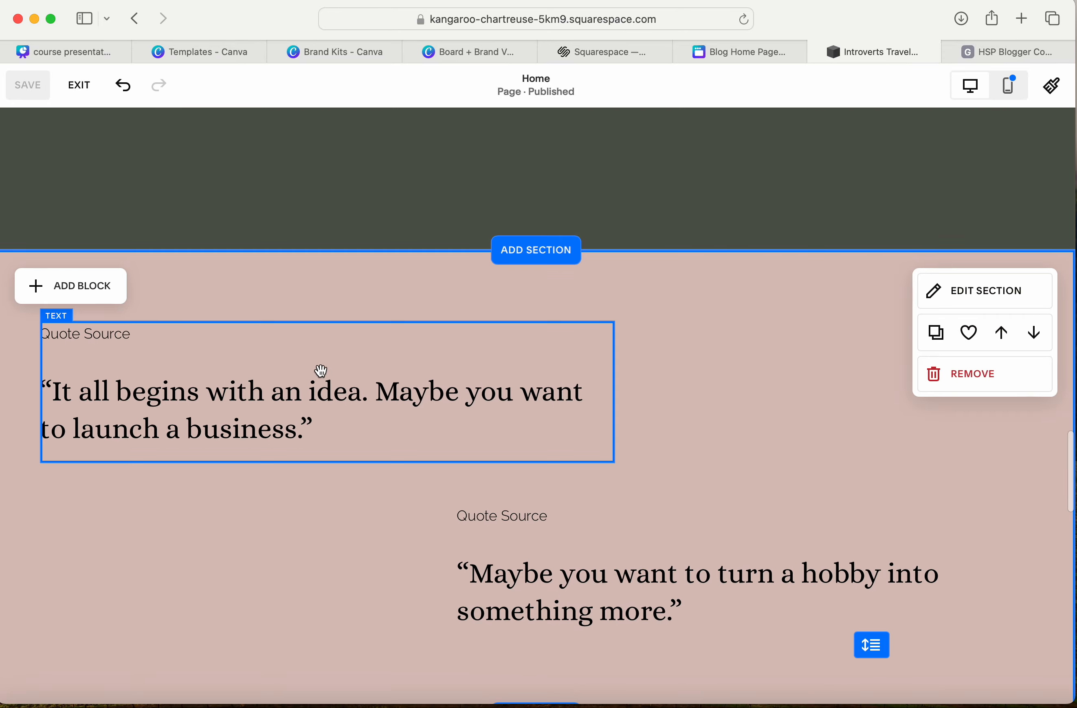
scroll(603, 440, up, 9)
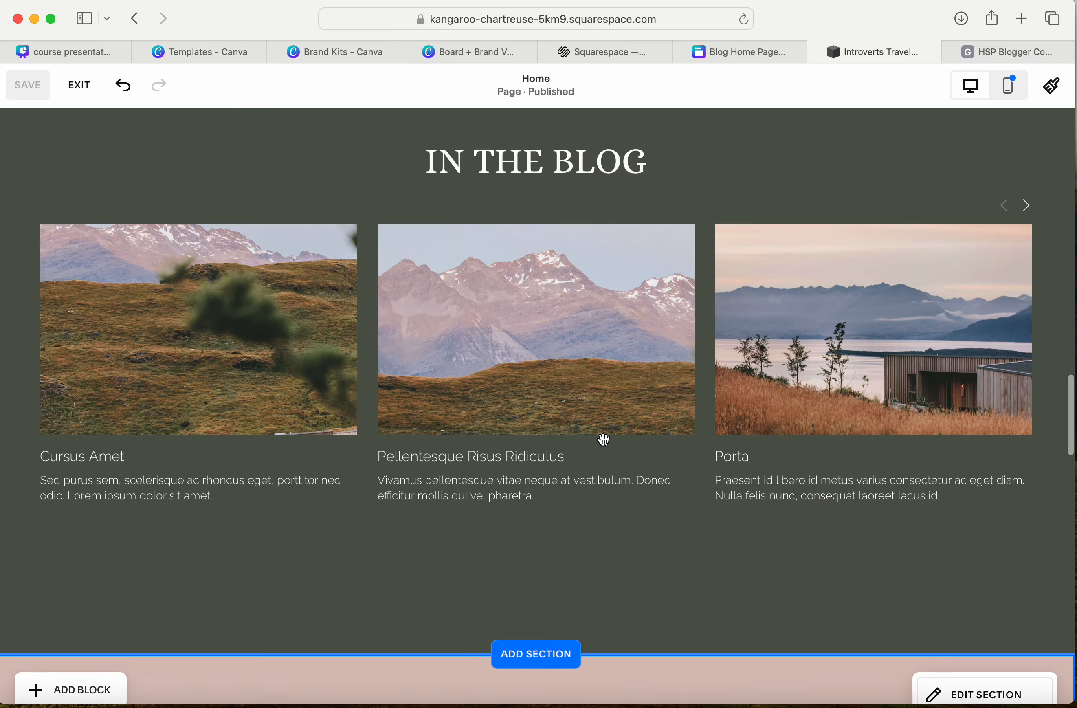
scroll(603, 440, up, 16)
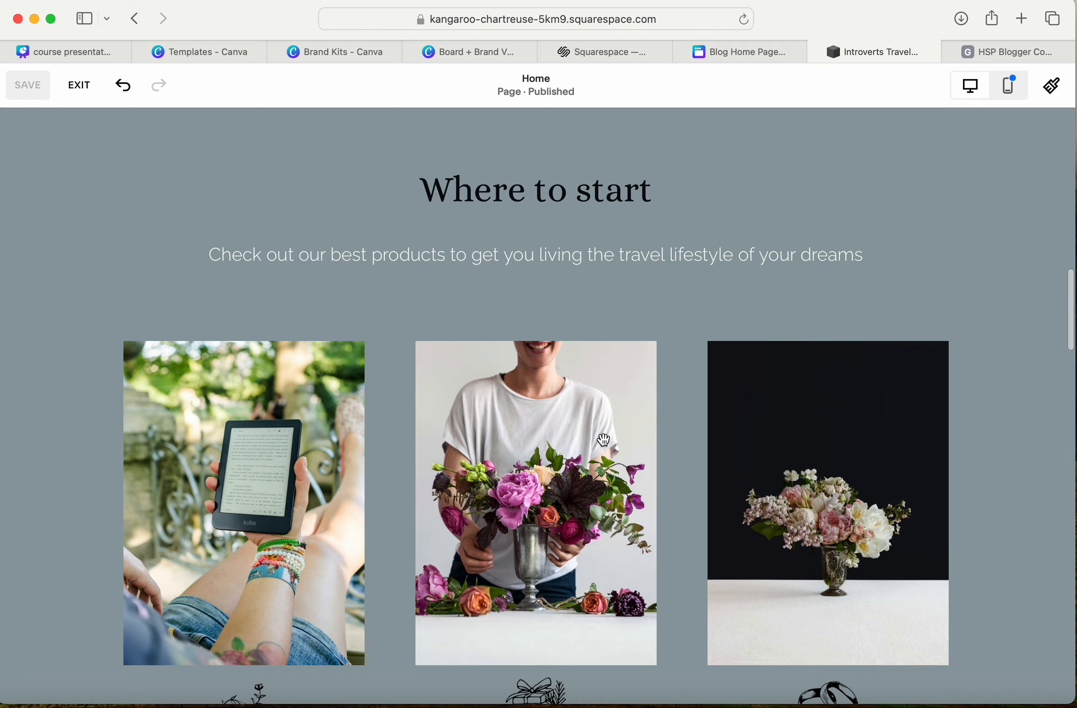
scroll(603, 440, up, 9)
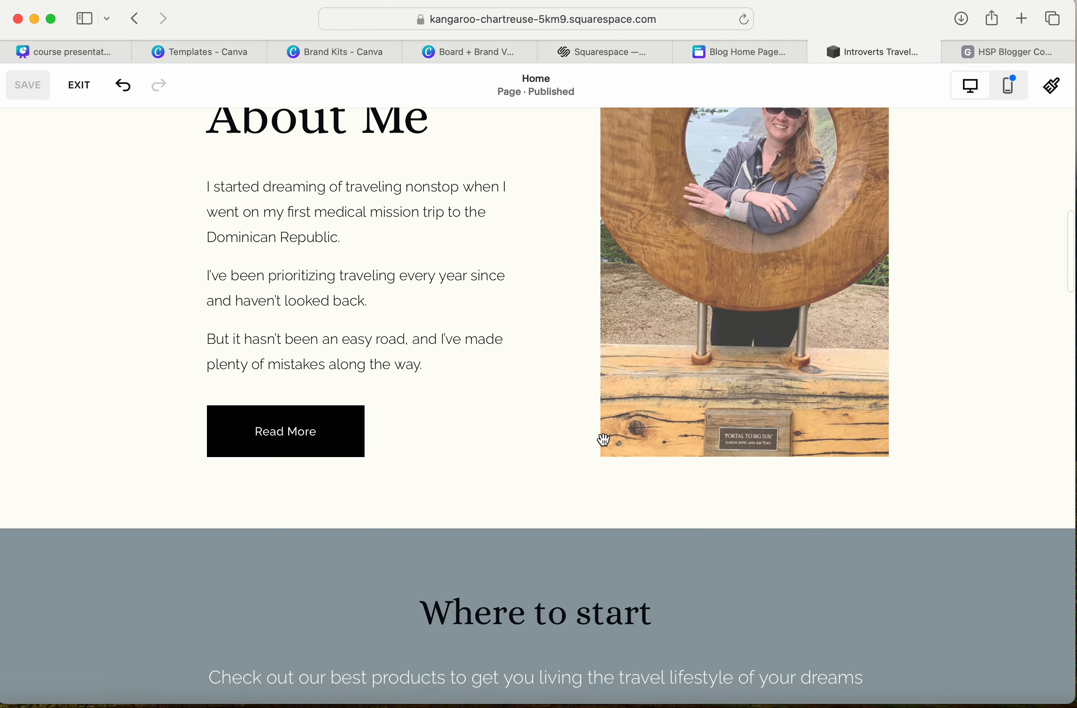
scroll(603, 441, down, 6)
scroll(604, 440, up, 3)
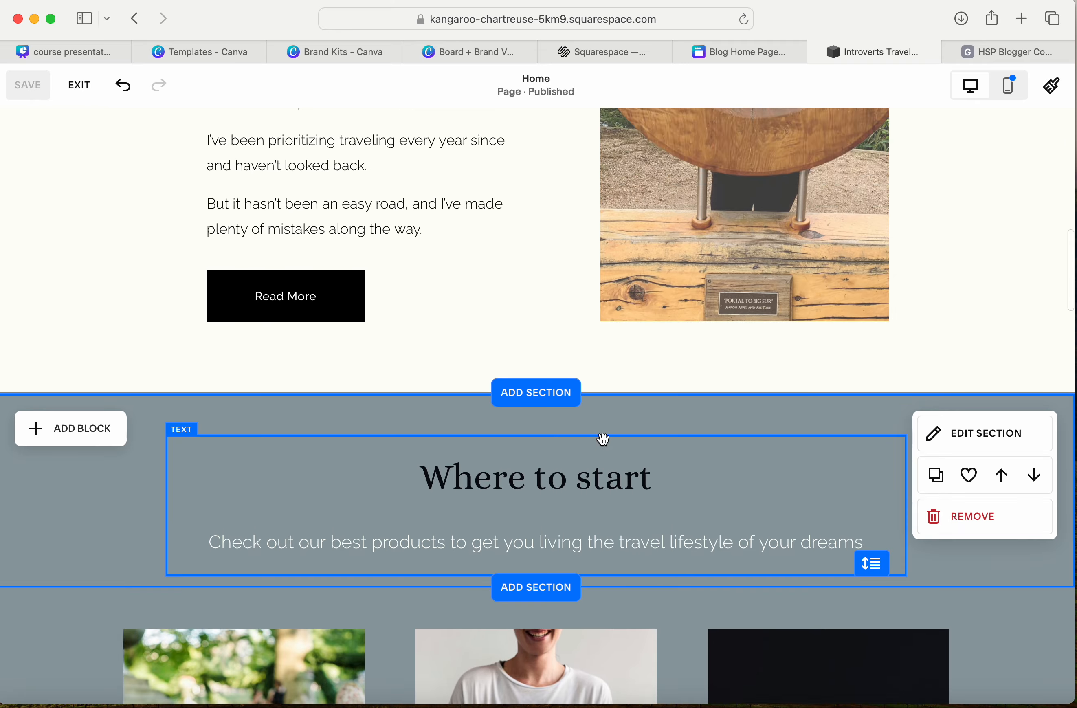
scroll(603, 440, up, 16)
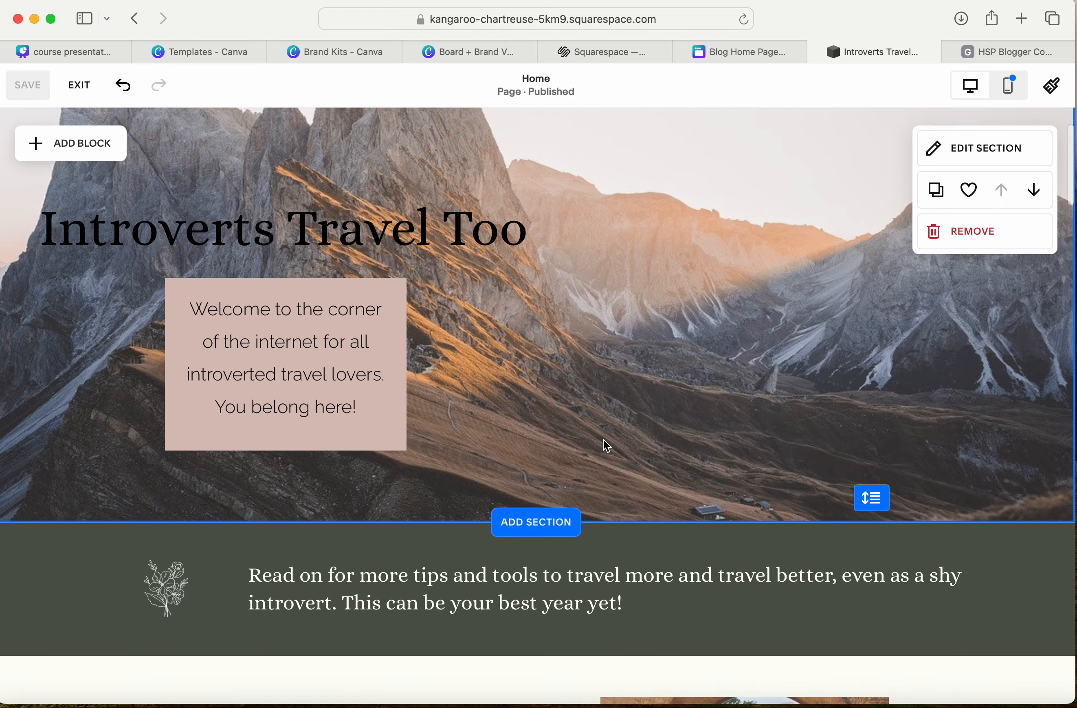
scroll(603, 439, up, 3)
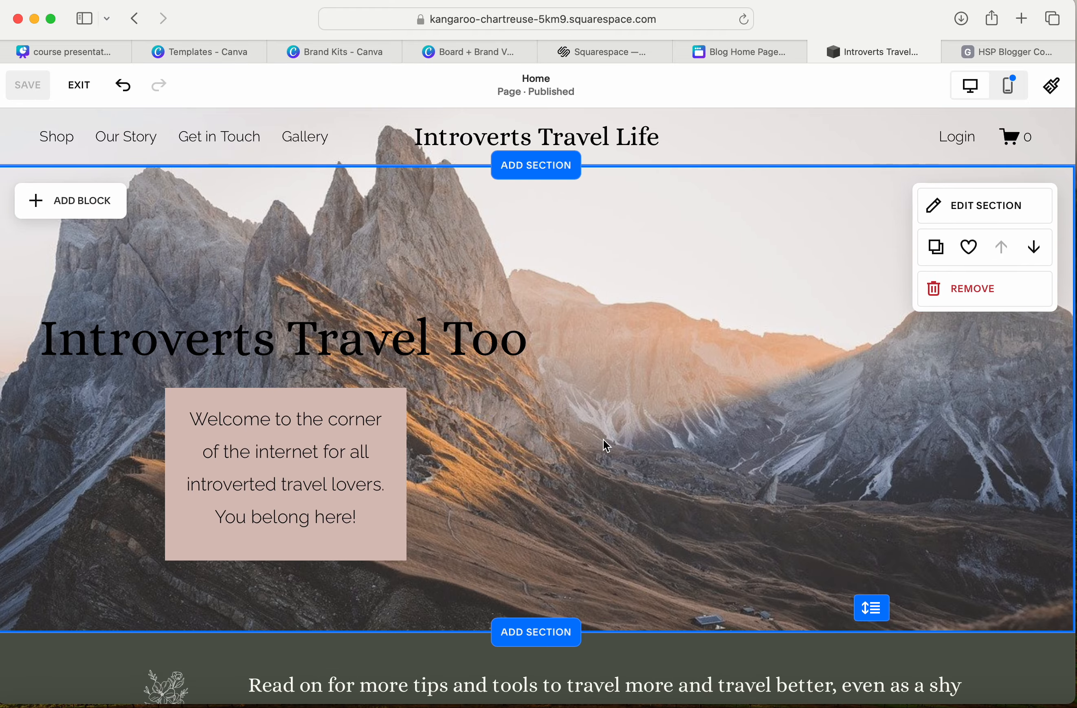
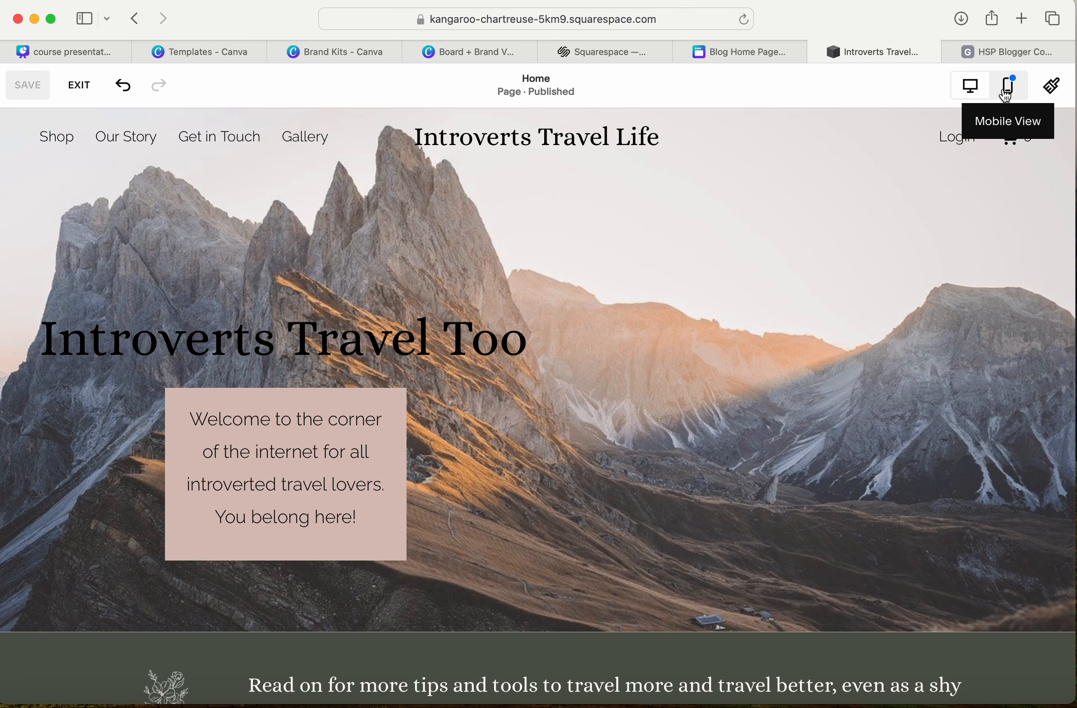
Step: In the mobile layout, narrow the welcome text box and center it beneath the Introverts Travel Too headline
click(1006, 95)
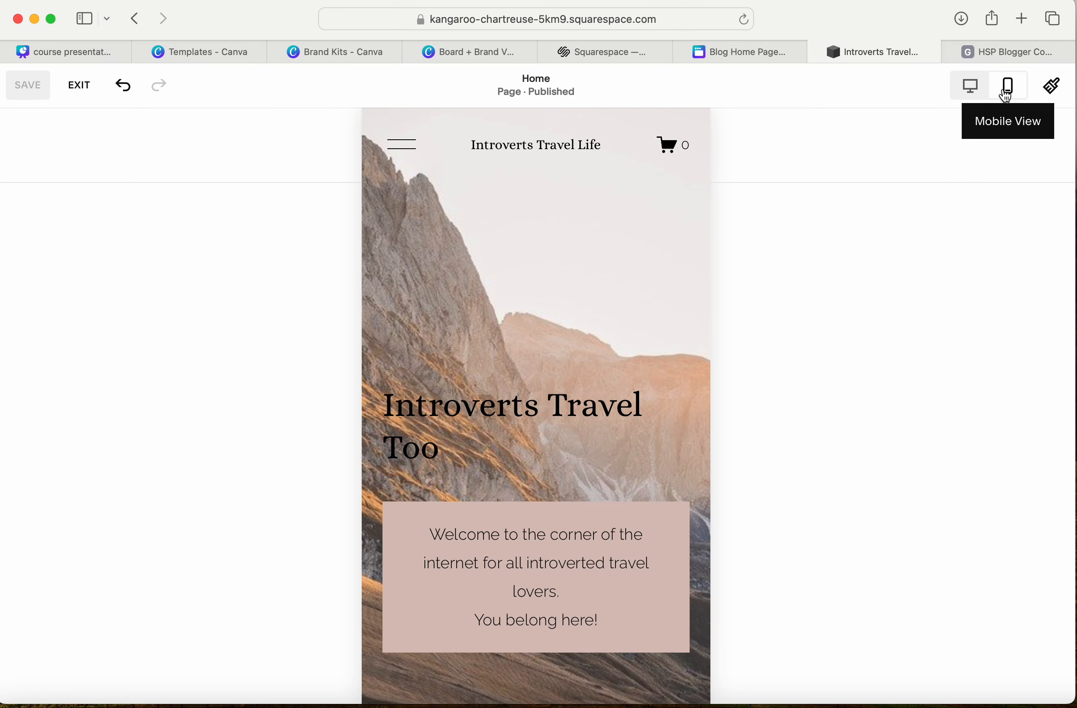
scroll(597, 396, down, 1)
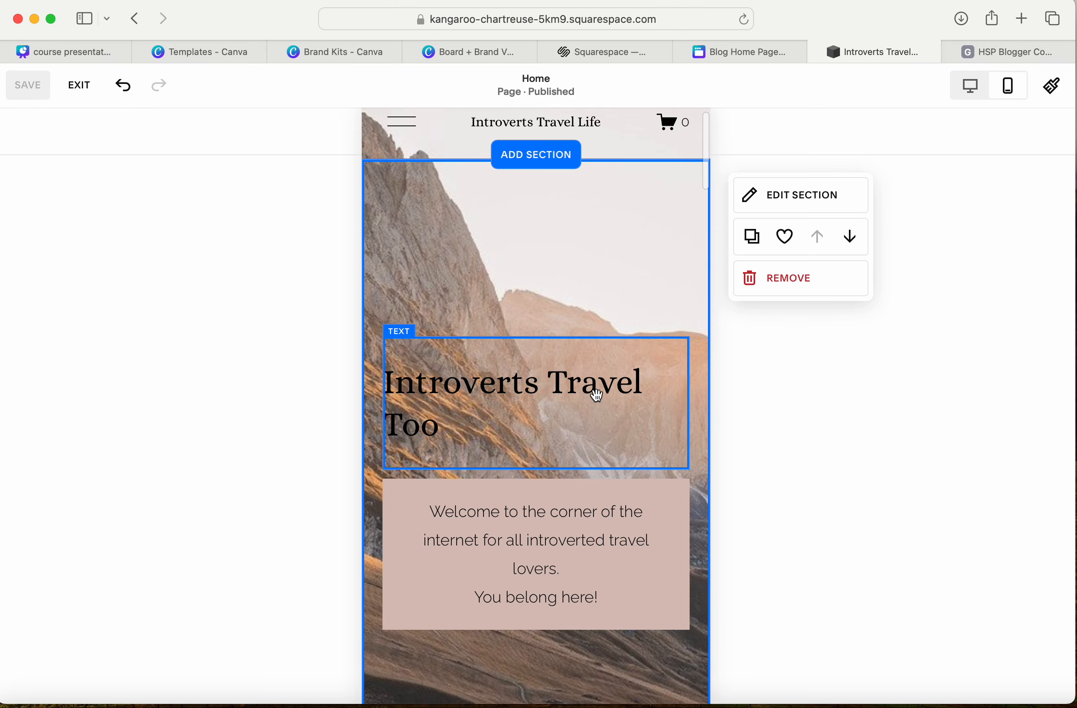
scroll(597, 396, down, 5)
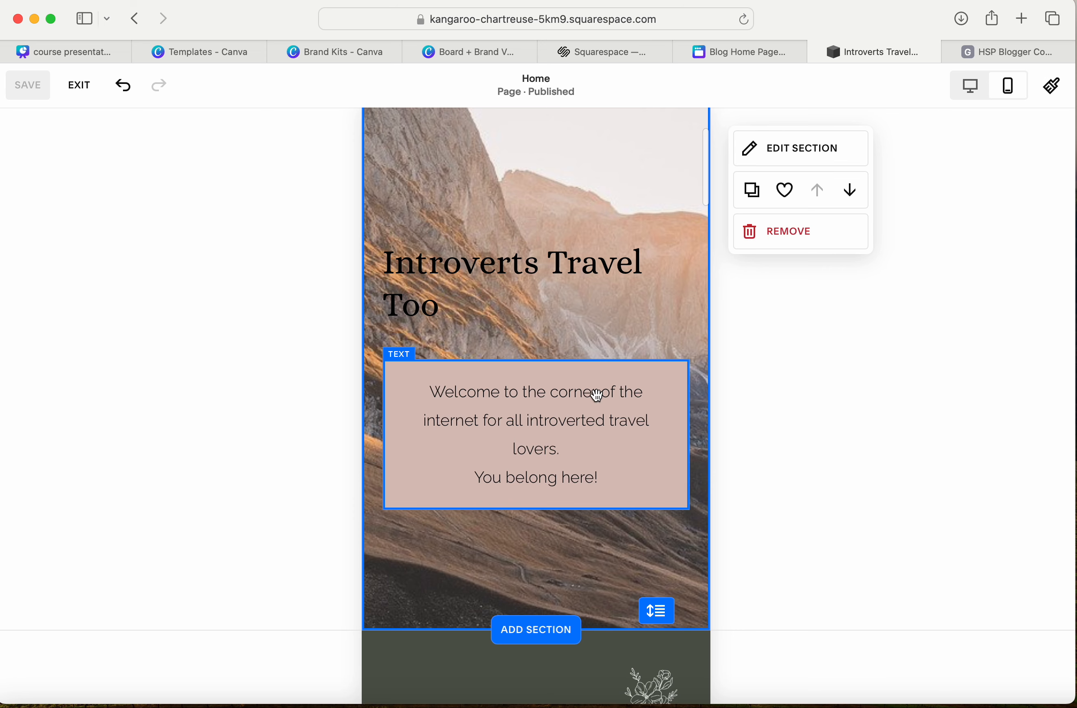
scroll(598, 395, down, 1)
scroll(599, 396, down, 3)
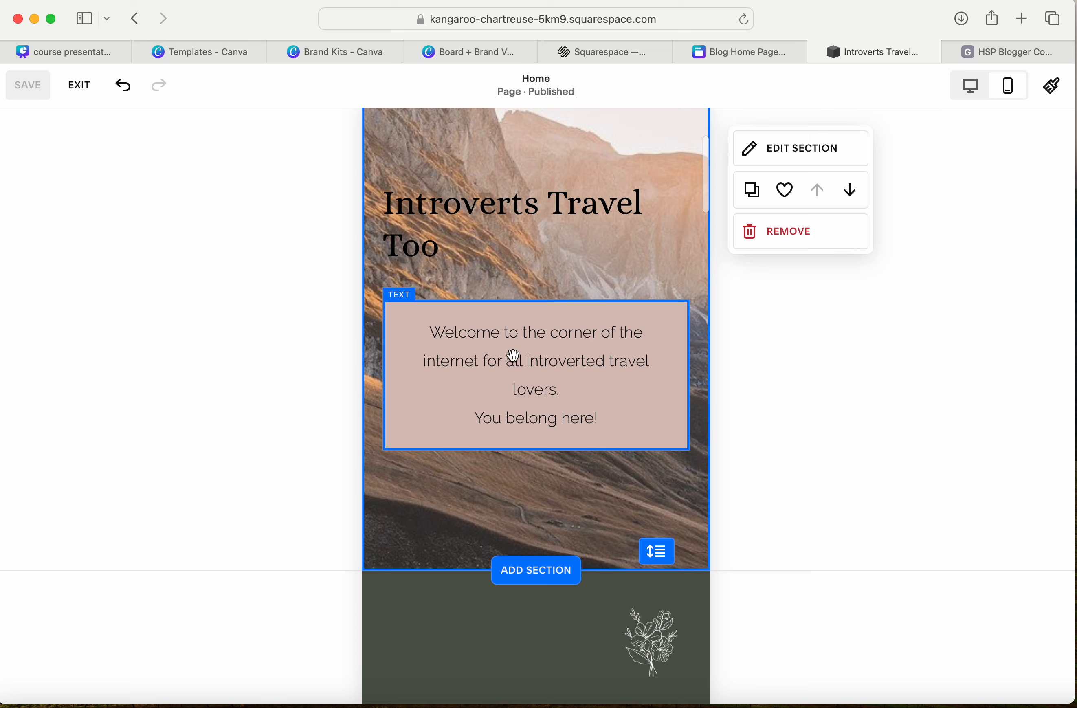
click(529, 369)
click(558, 377)
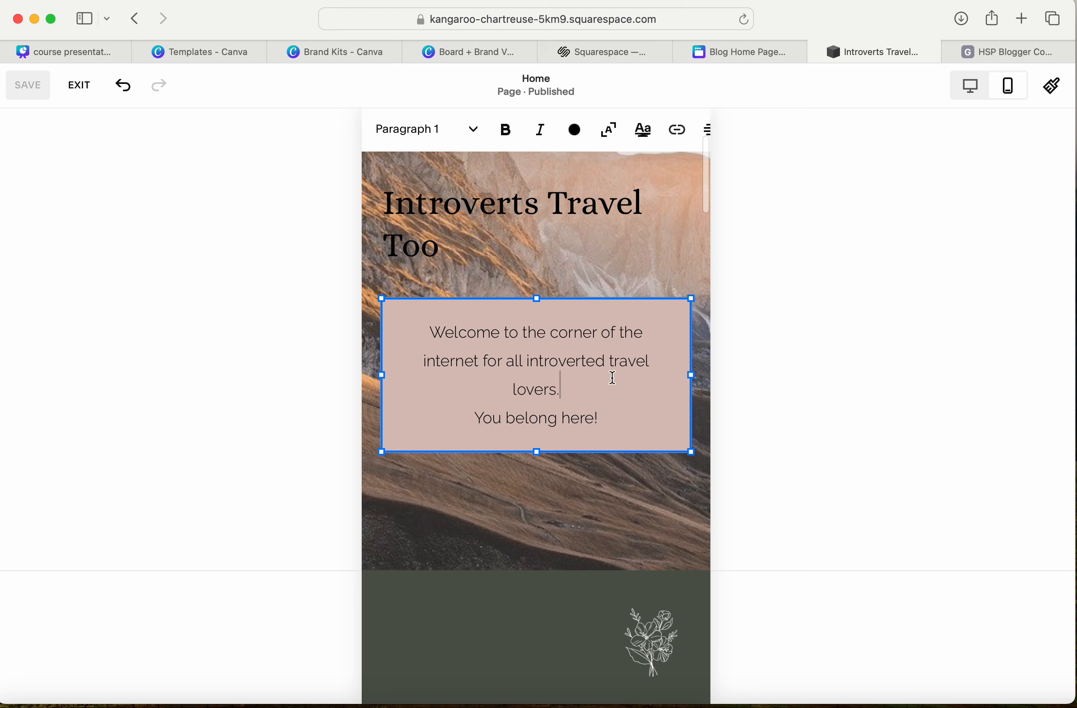
drag(691, 378, 623, 387)
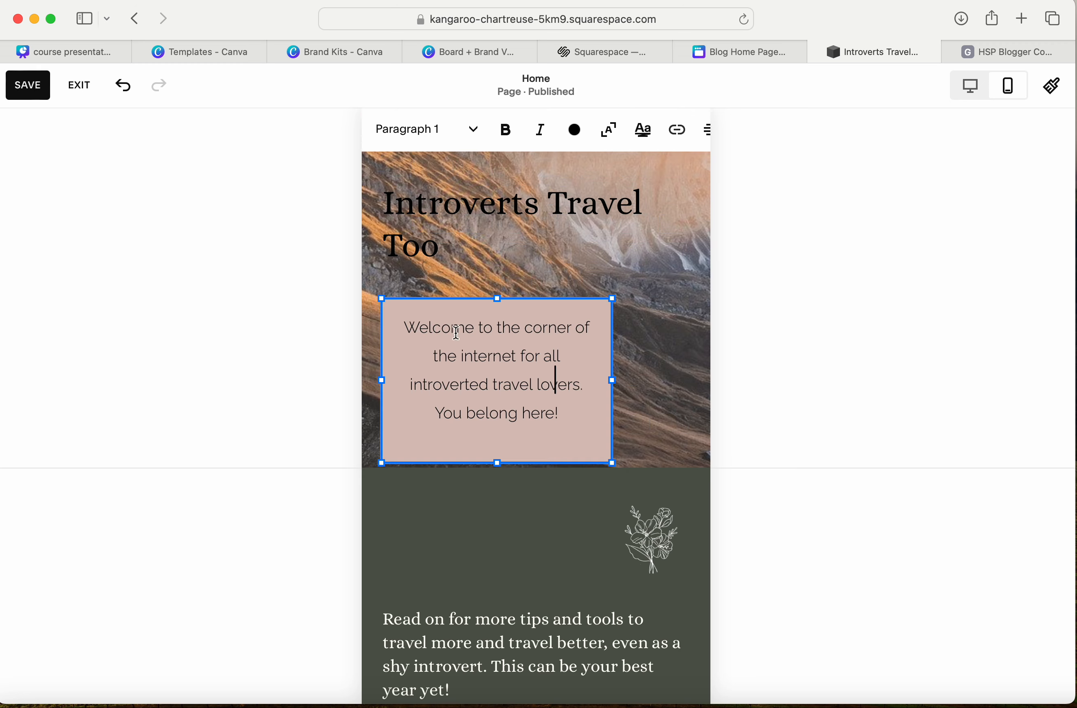
click(517, 525)
drag(519, 373, 547, 359)
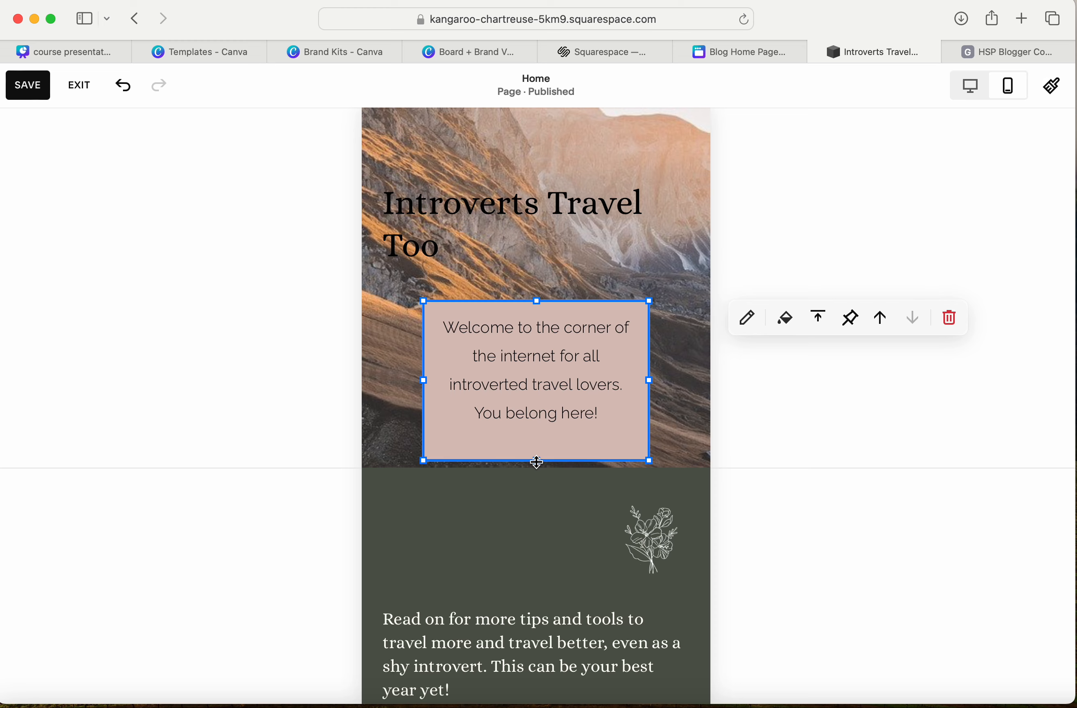
Step: Lengthen the mobile hero section slightly so some background shows below the welcome text box
drag(536, 461, 547, 436)
click(575, 439)
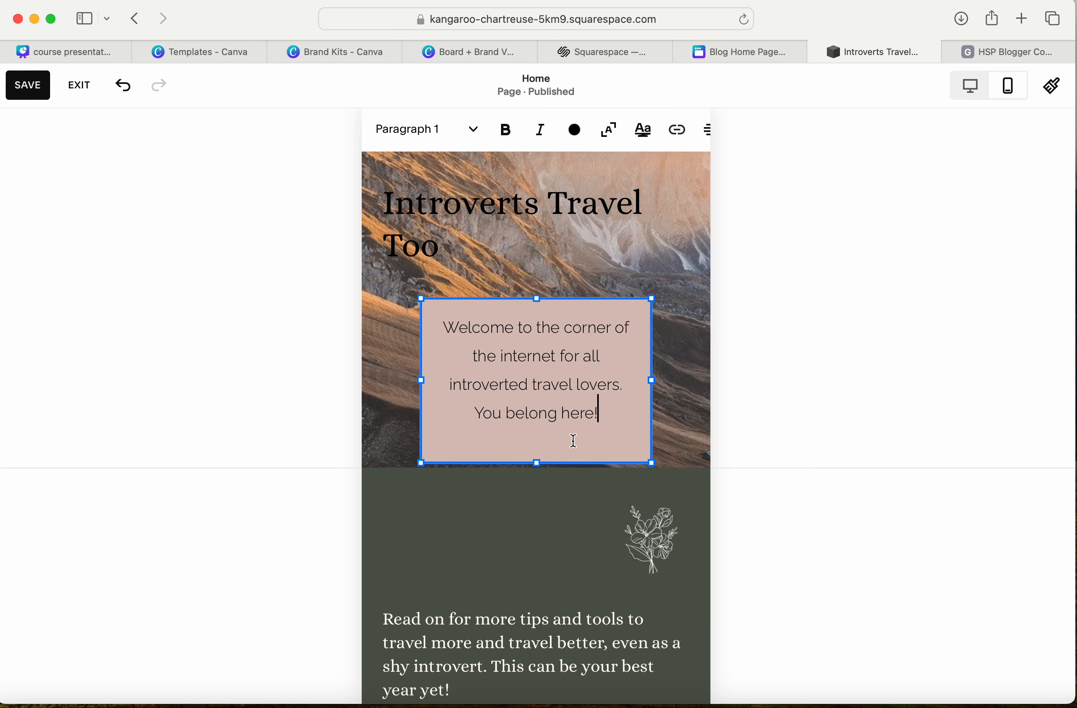
click(666, 353)
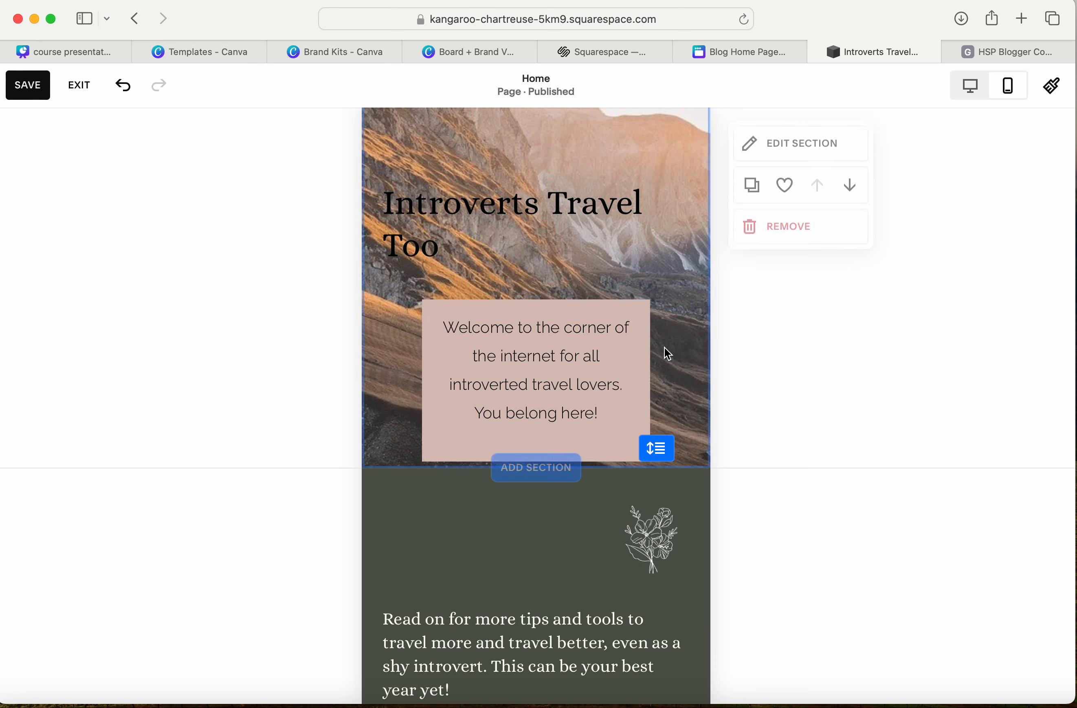
drag(656, 460, 657, 490)
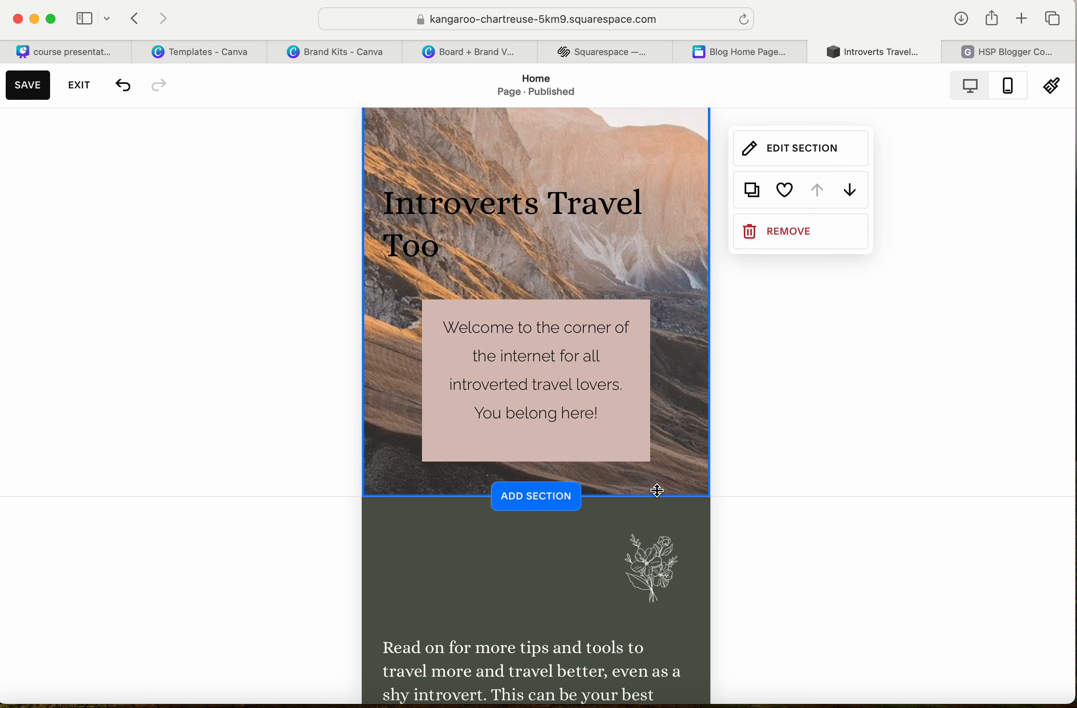
click(488, 479)
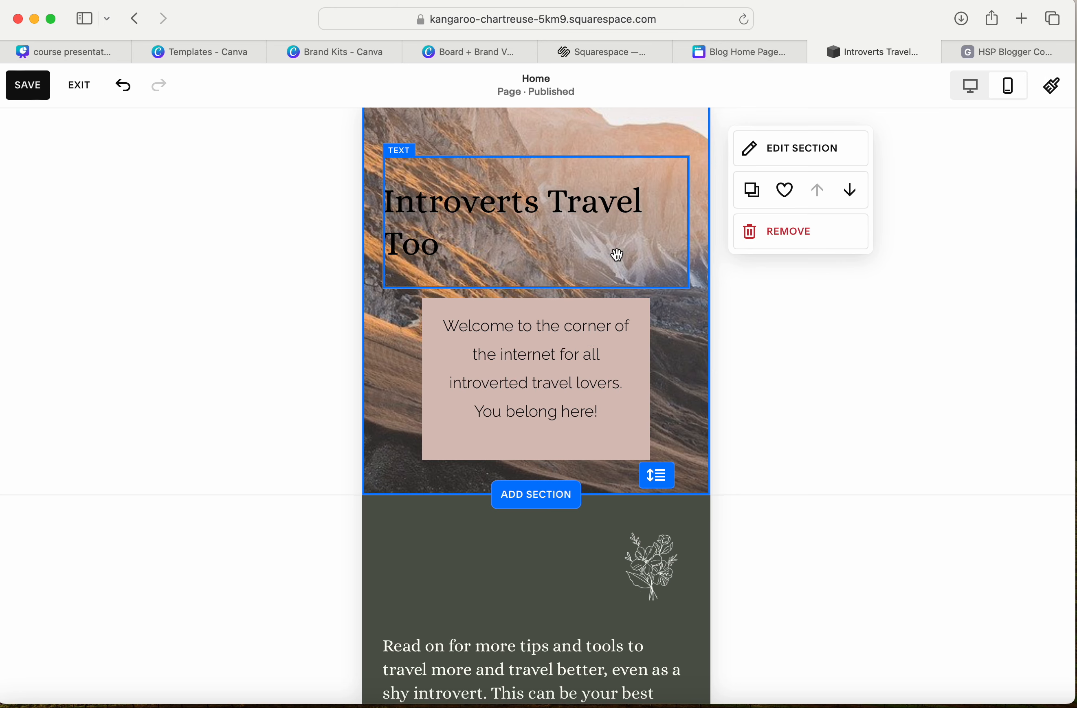
Step: Move the Read More button closer to the About Me text and place the narrowed photo block in the section's upper right corner
scroll(669, 342, down, 5)
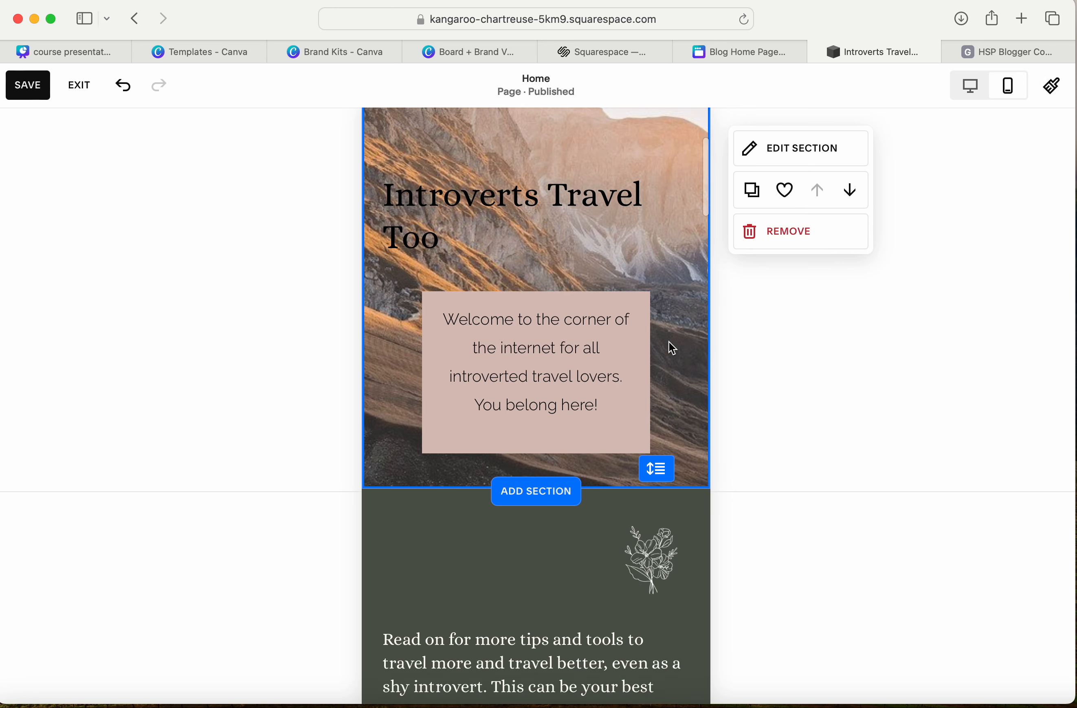
scroll(669, 342, down, 5)
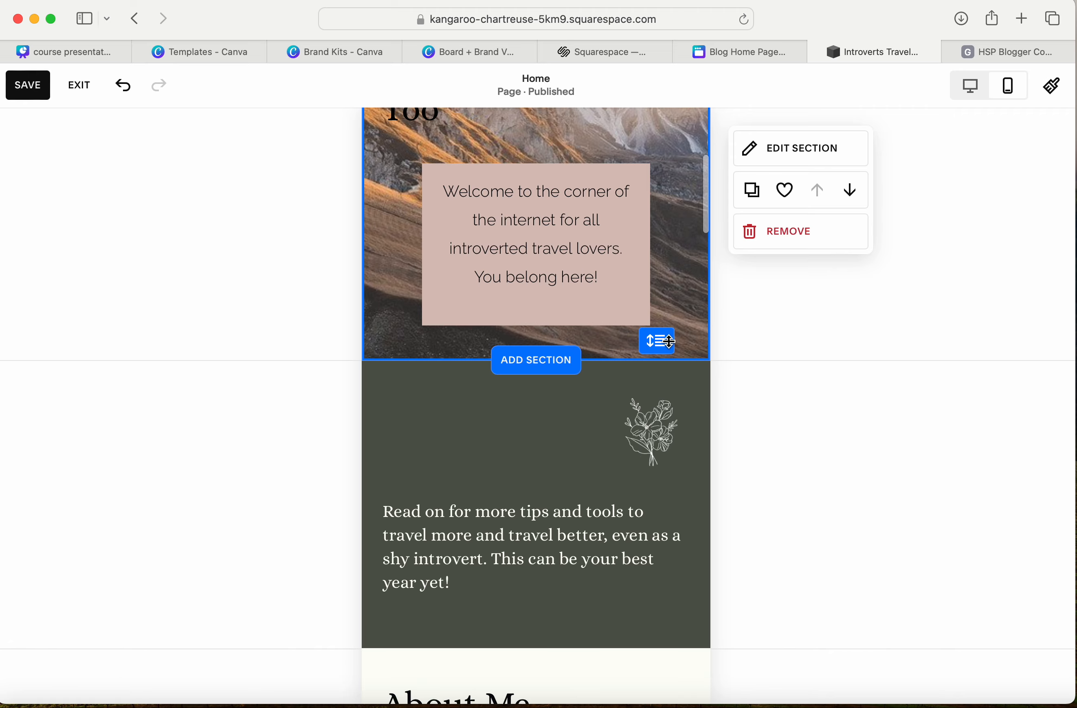
scroll(670, 342, down, 3)
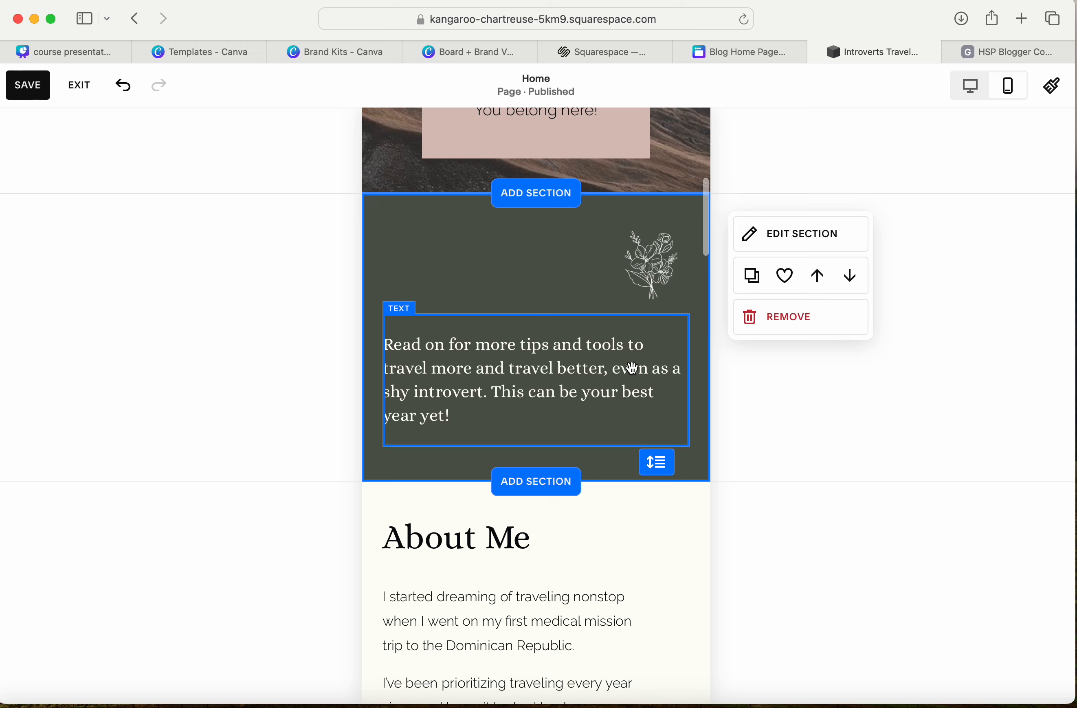
scroll(601, 421, down, 10)
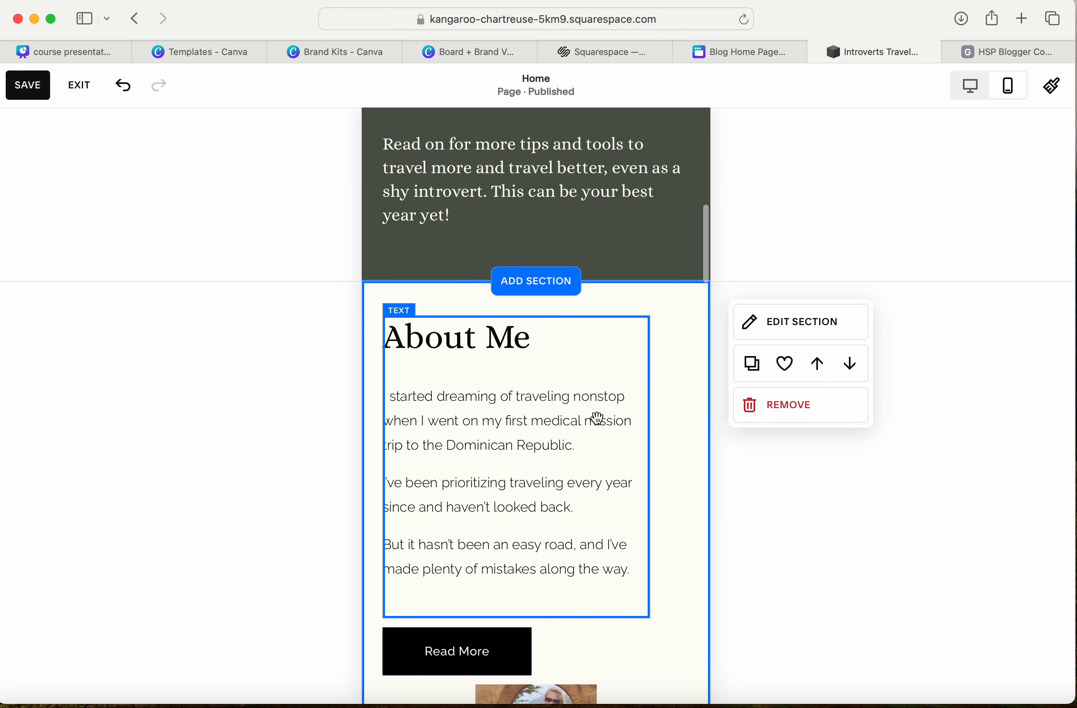
scroll(599, 418, down, 5)
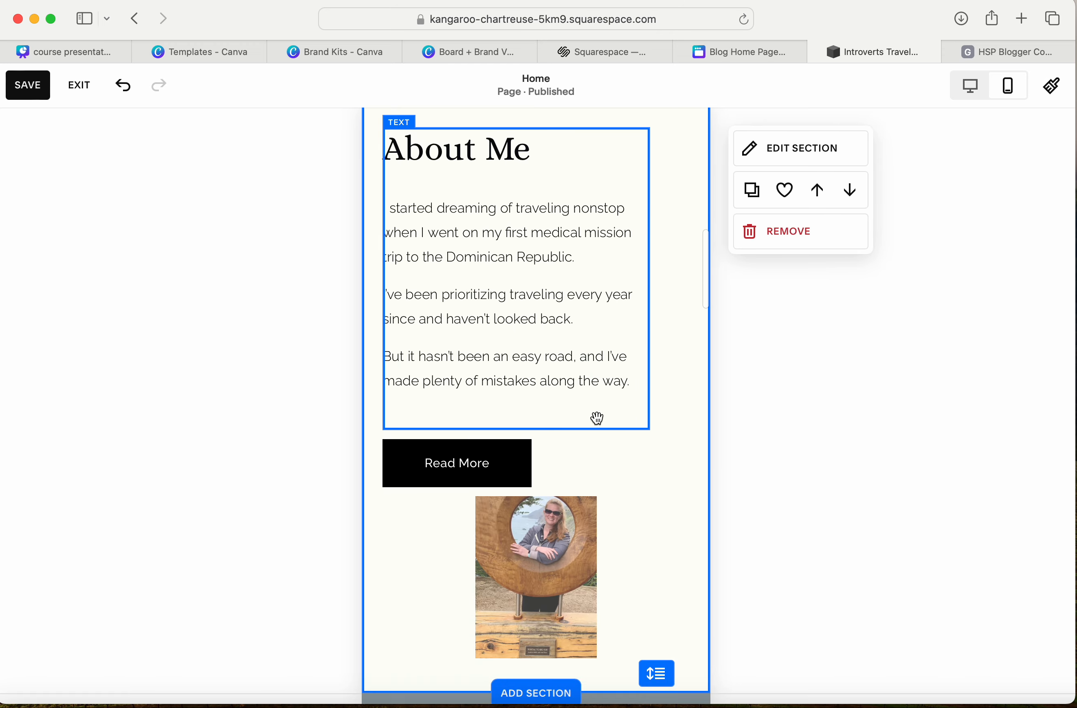
scroll(597, 416, down, 2)
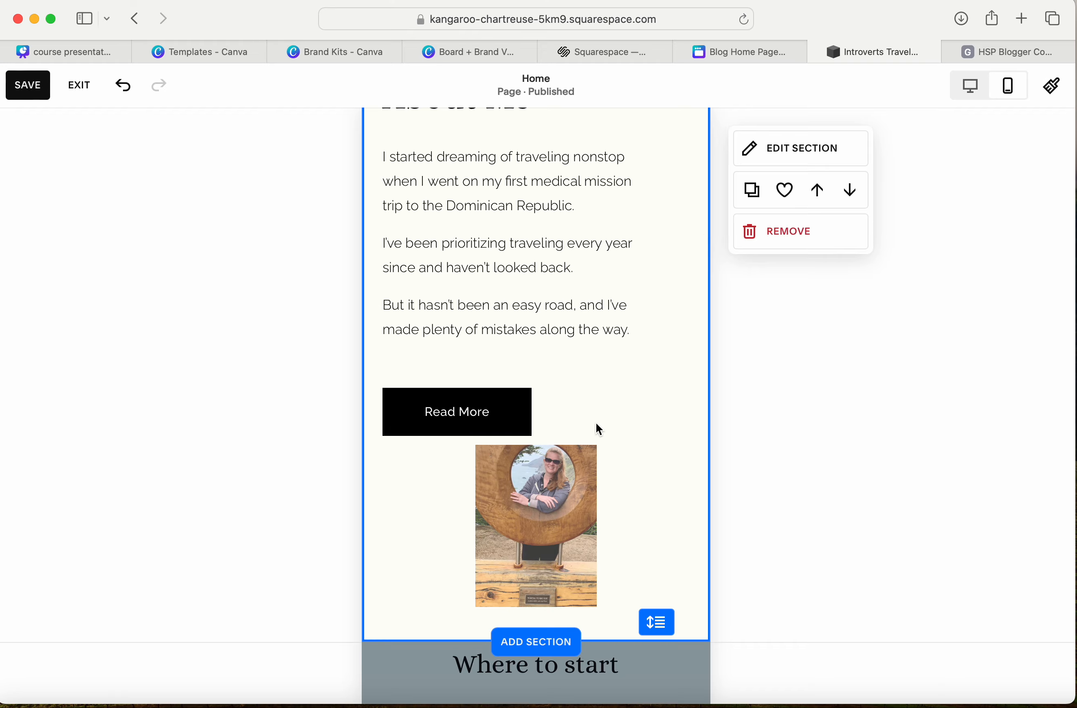
scroll(596, 425, up, 3)
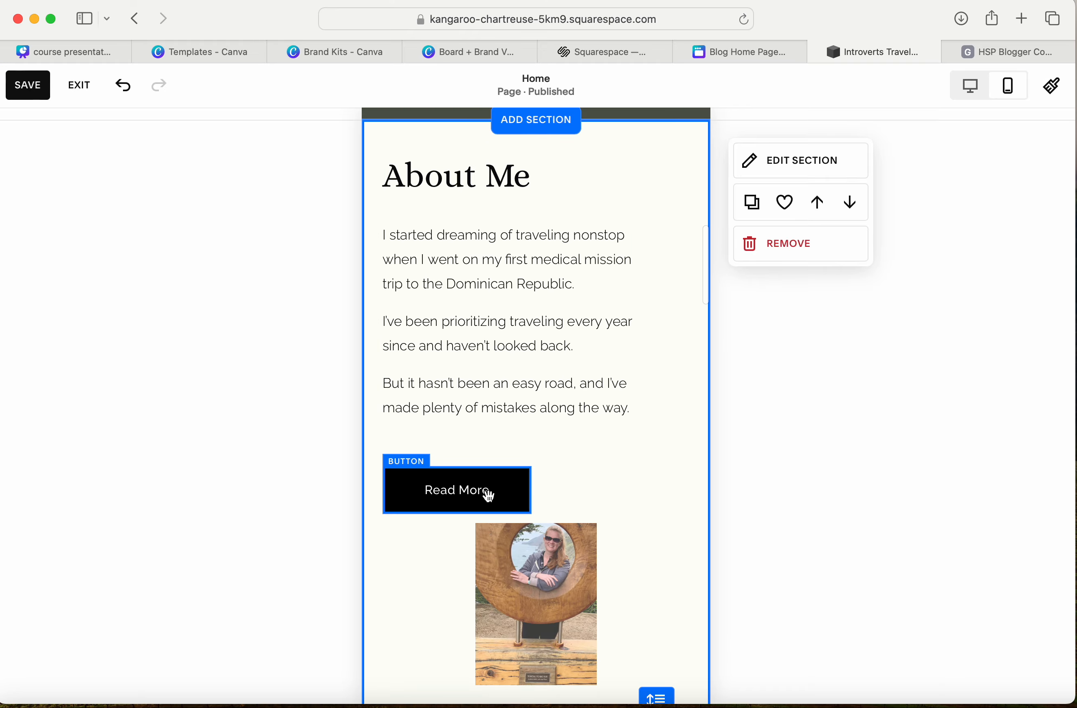
drag(489, 496, 488, 474)
click(552, 570)
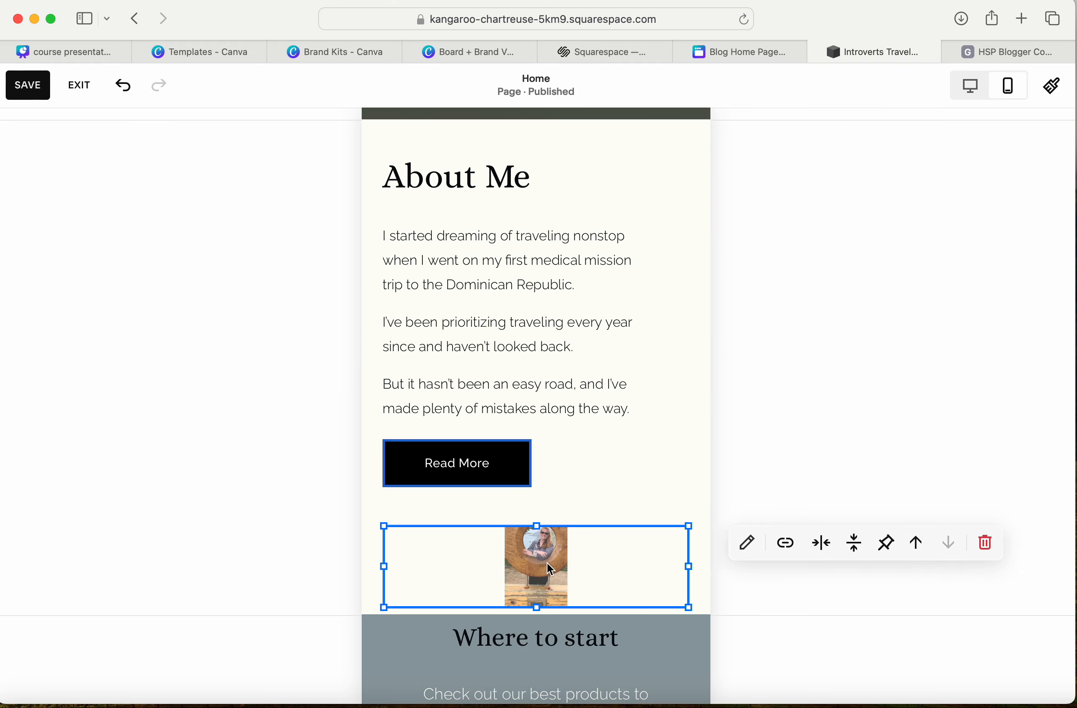
drag(552, 570, 630, 511)
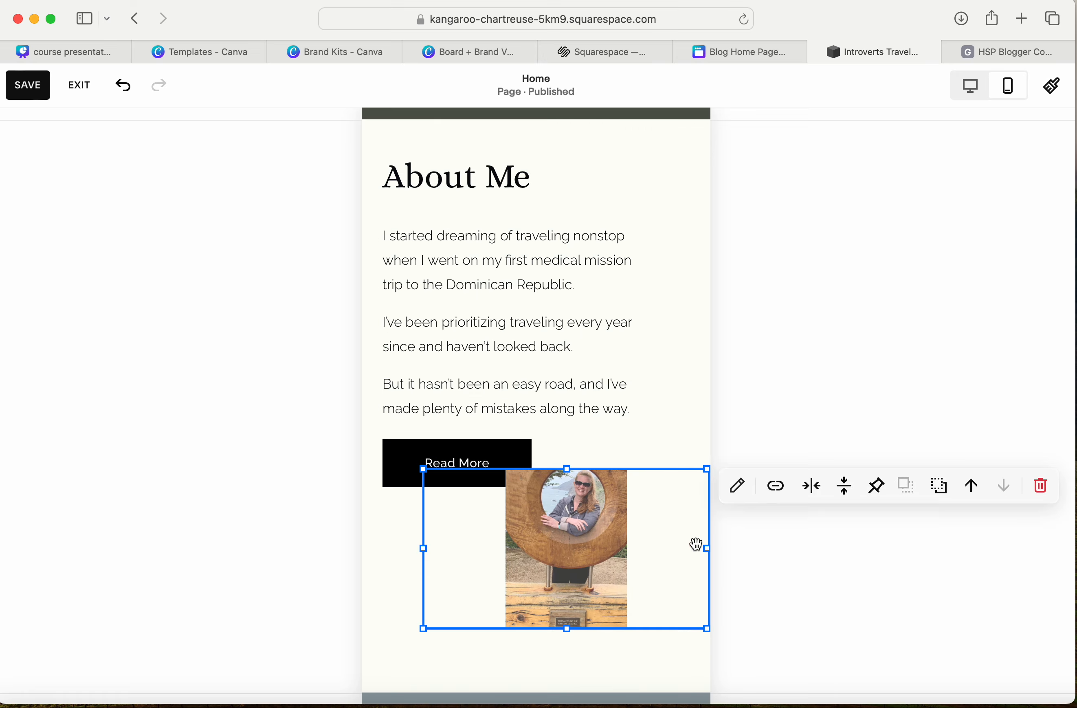
drag(703, 550, 632, 240)
Step: Move the About Me text below the photo, widen it across the section, and place the Read More button beneath it
click(498, 387)
drag(498, 387, 474, 647)
click(502, 482)
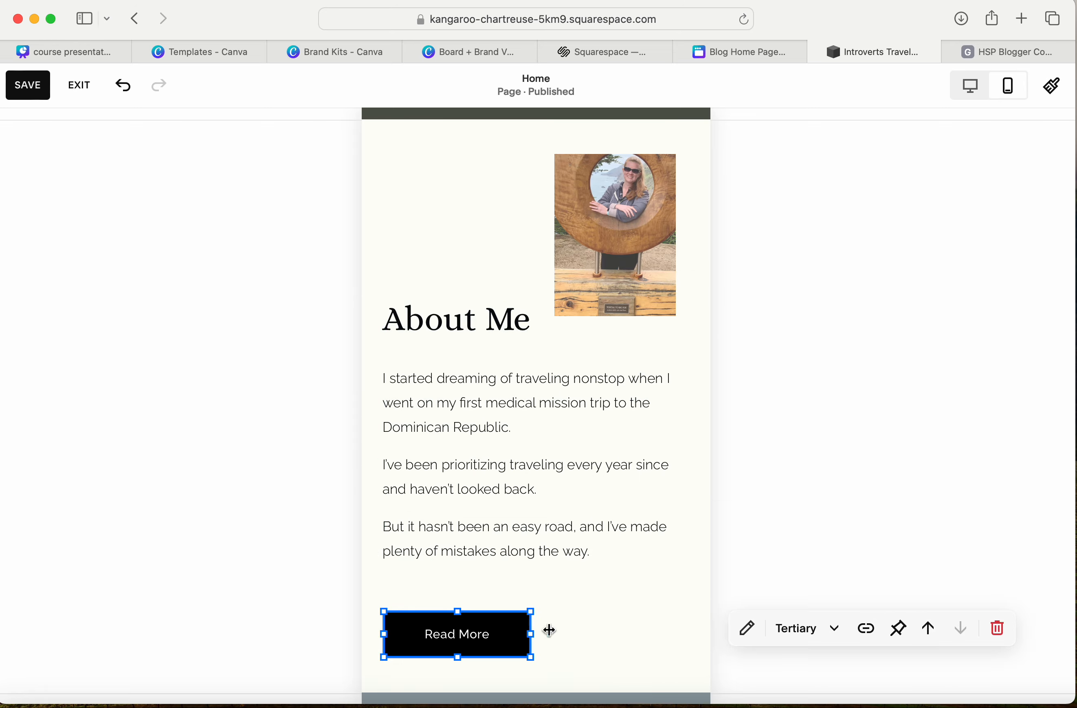
click(632, 631)
scroll(630, 626, down, 1)
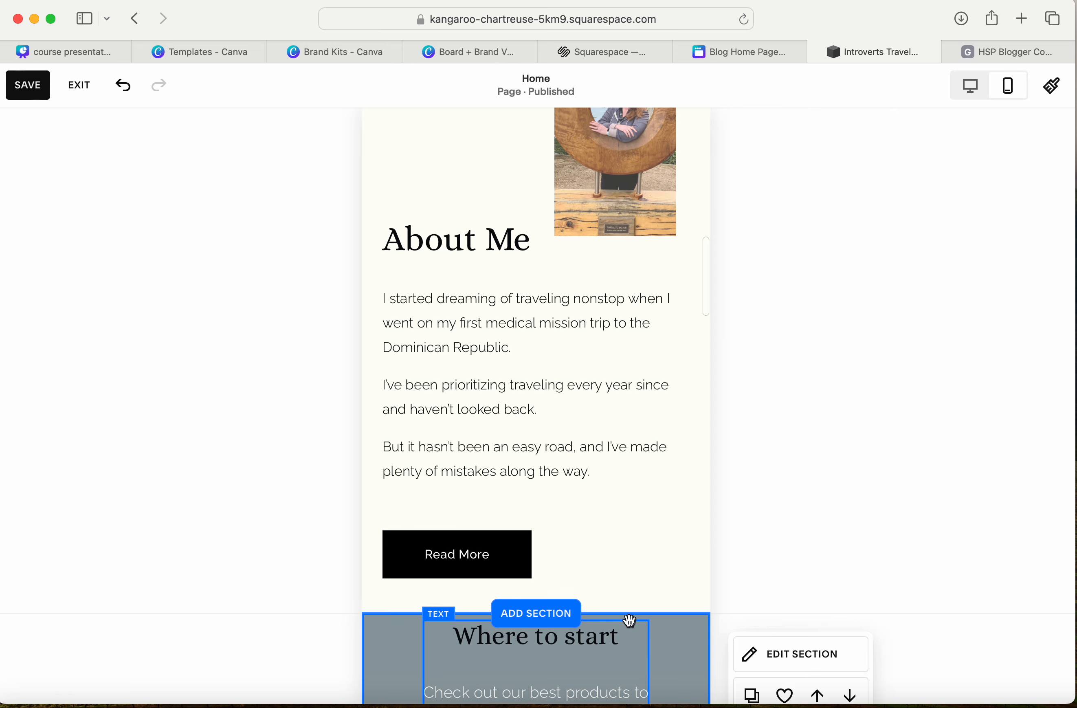
drag(507, 554, 509, 548)
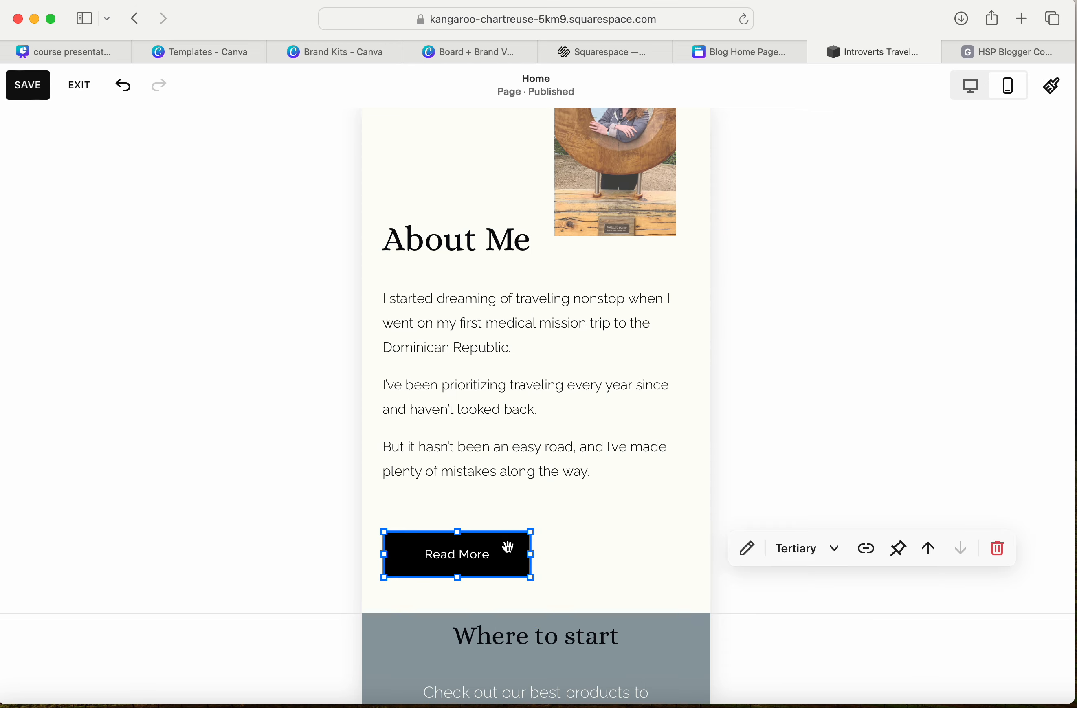
Step: Check the About Me section in desktop view, then return to the mobile view
click(978, 92)
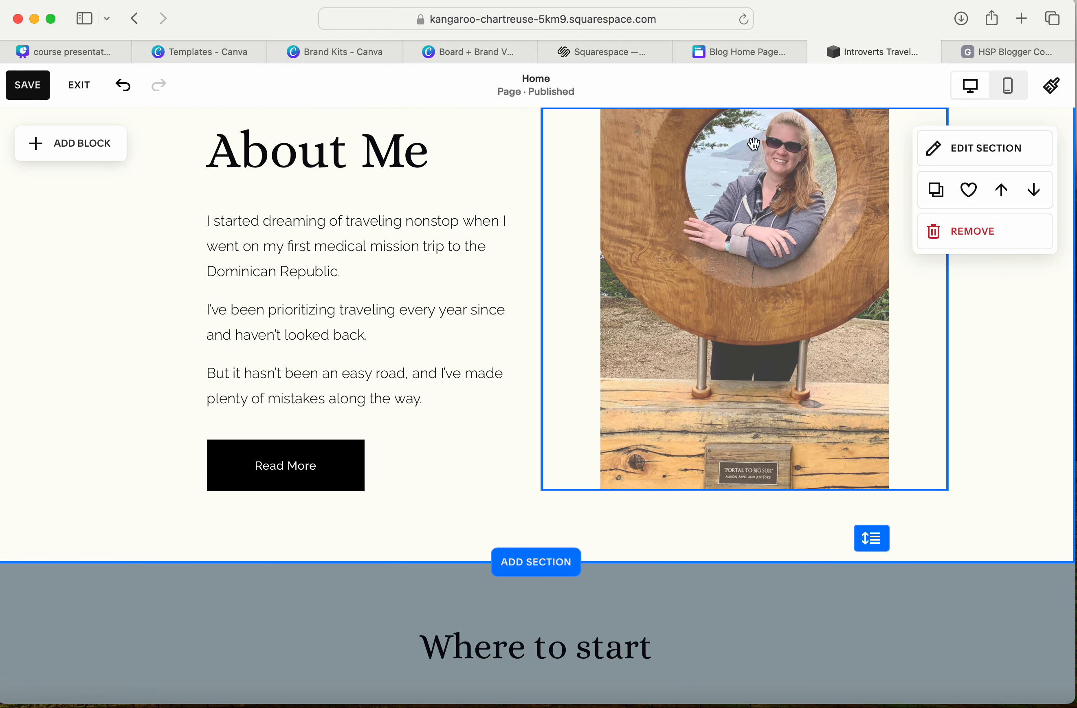
click(1010, 87)
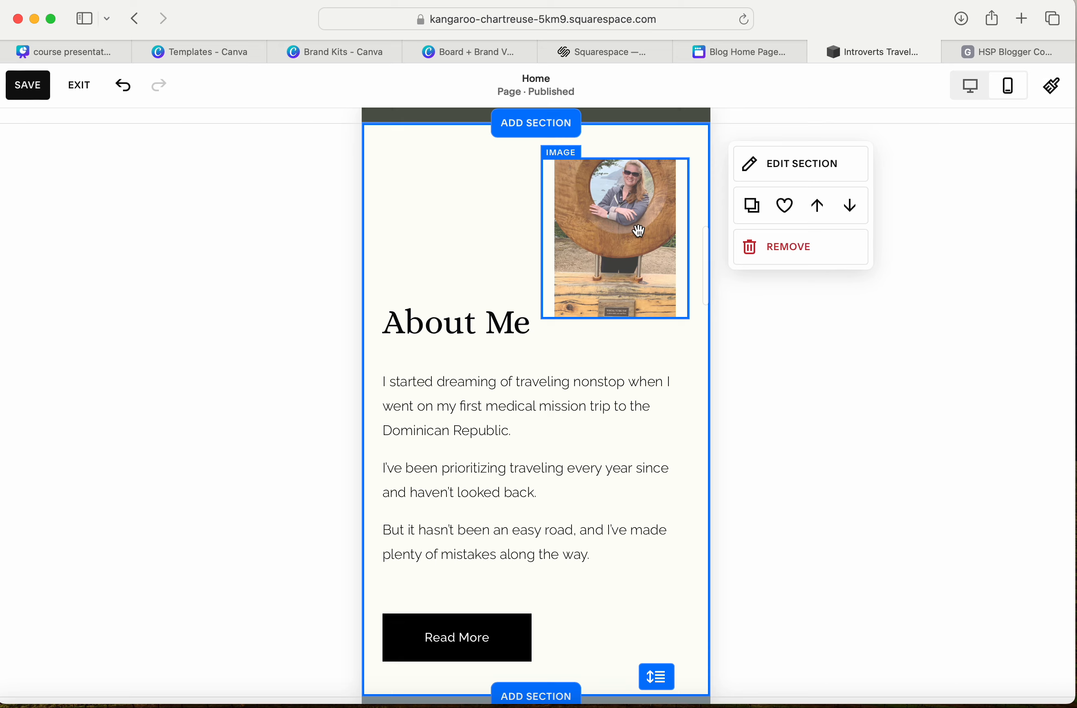
scroll(574, 348, down, 5)
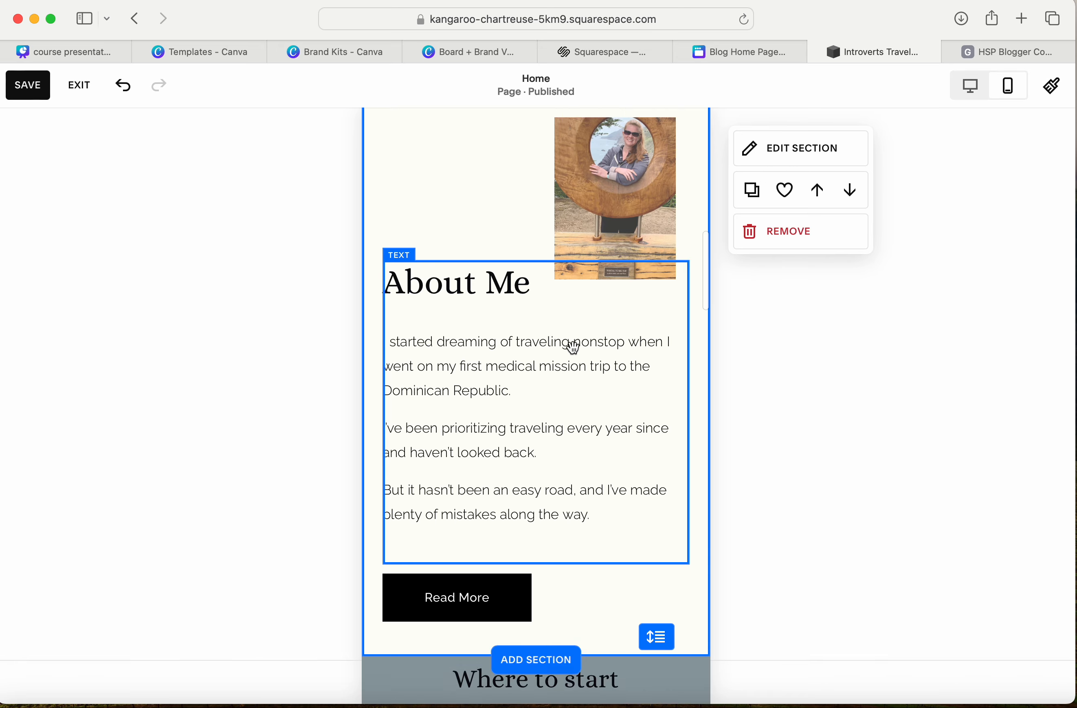
Step: Examine how the product images, icons and labels under Where to start are arranged in the mobile layout
scroll(574, 344, down, 6)
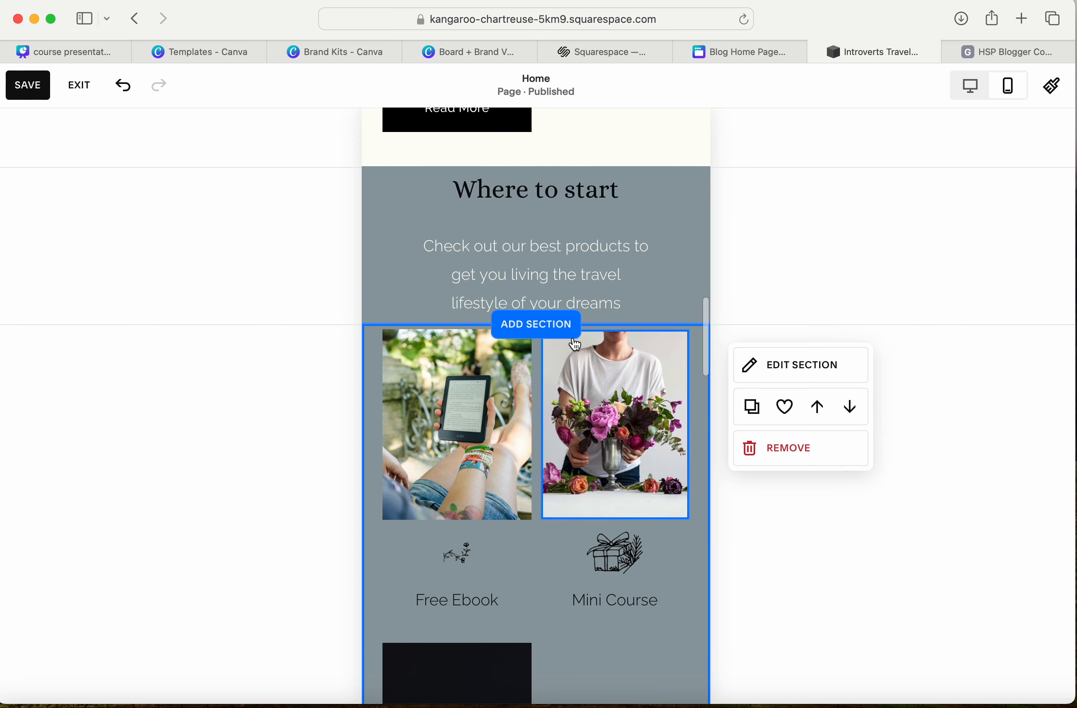
scroll(574, 342, down, 5)
scroll(574, 339, down, 2)
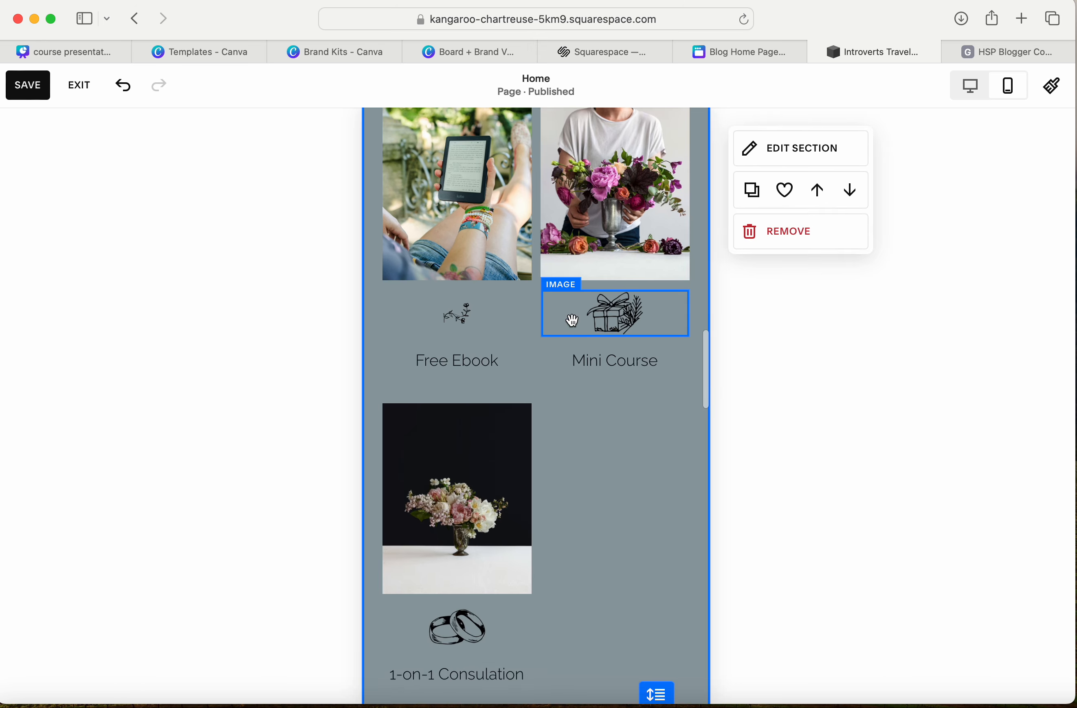
scroll(572, 322, up, 1)
scroll(574, 326, up, 3)
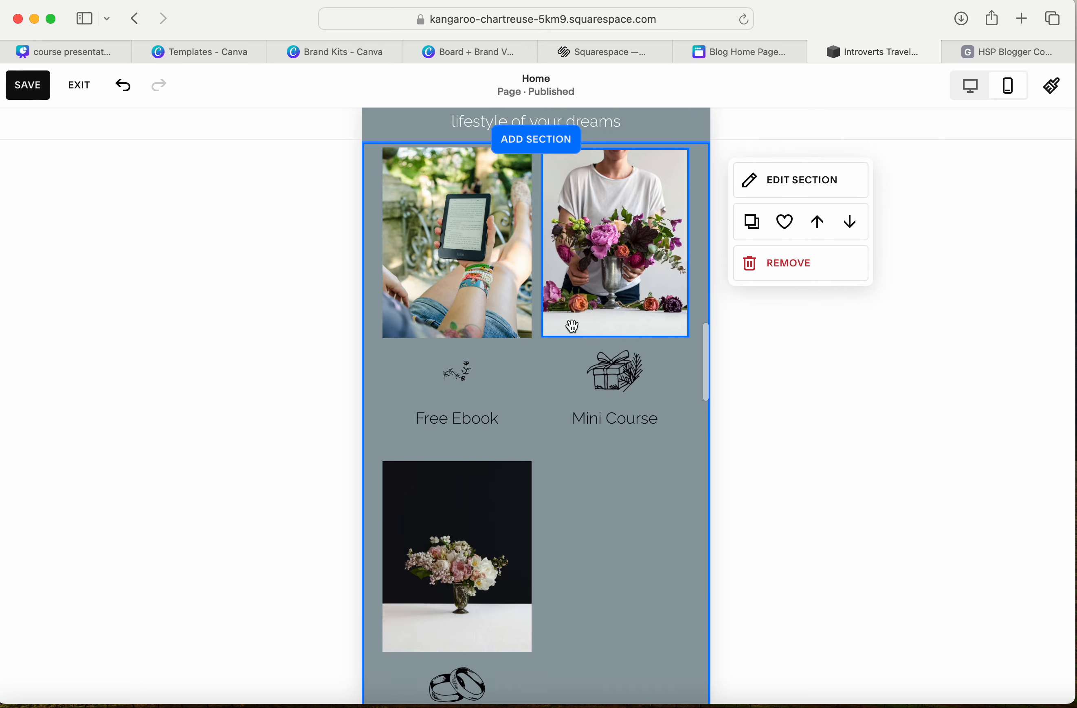
scroll(573, 339, down, 4)
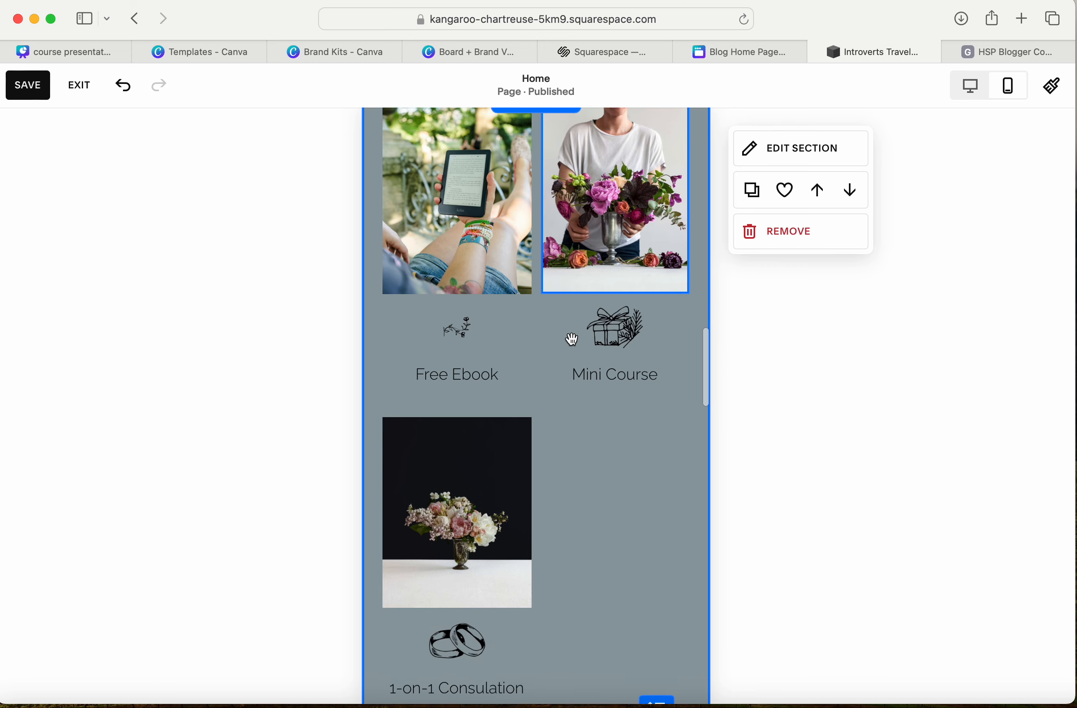
scroll(572, 340, up, 1)
scroll(572, 339, up, 2)
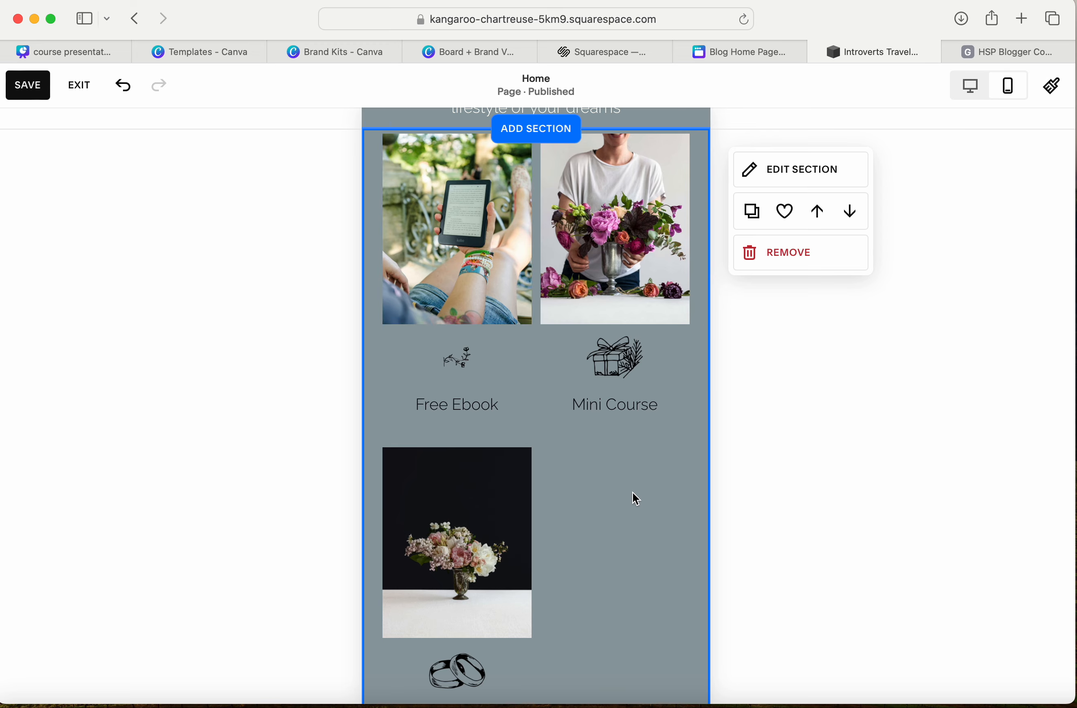
scroll(633, 493, down, 1)
scroll(636, 499, down, 6)
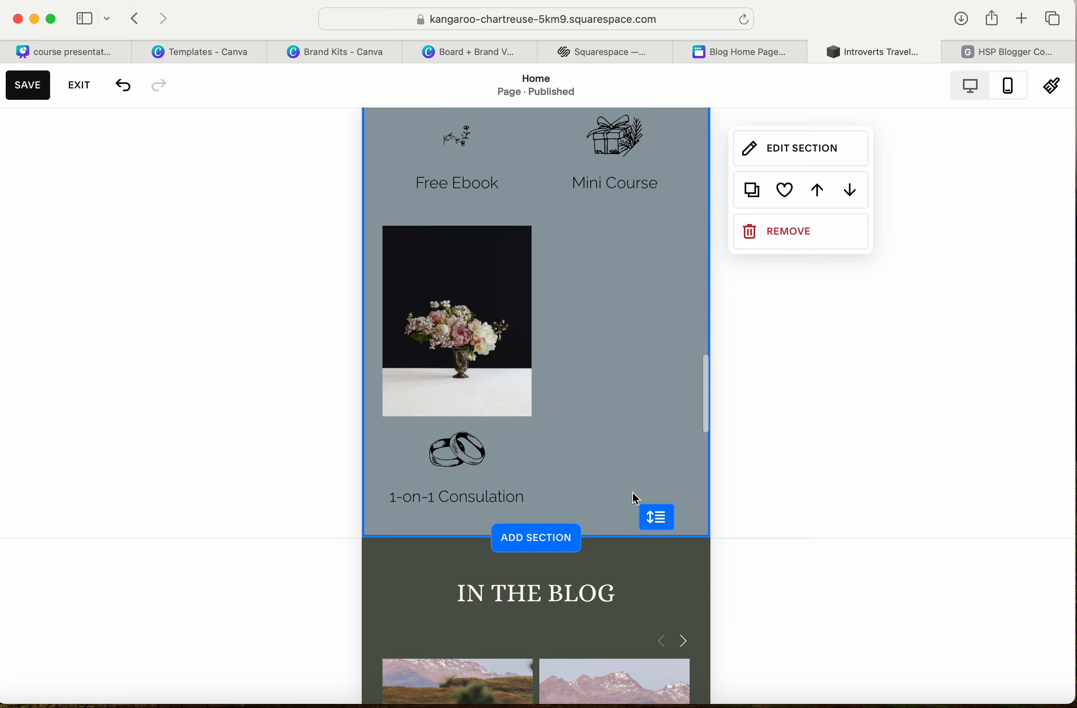
scroll(632, 493, up, 1)
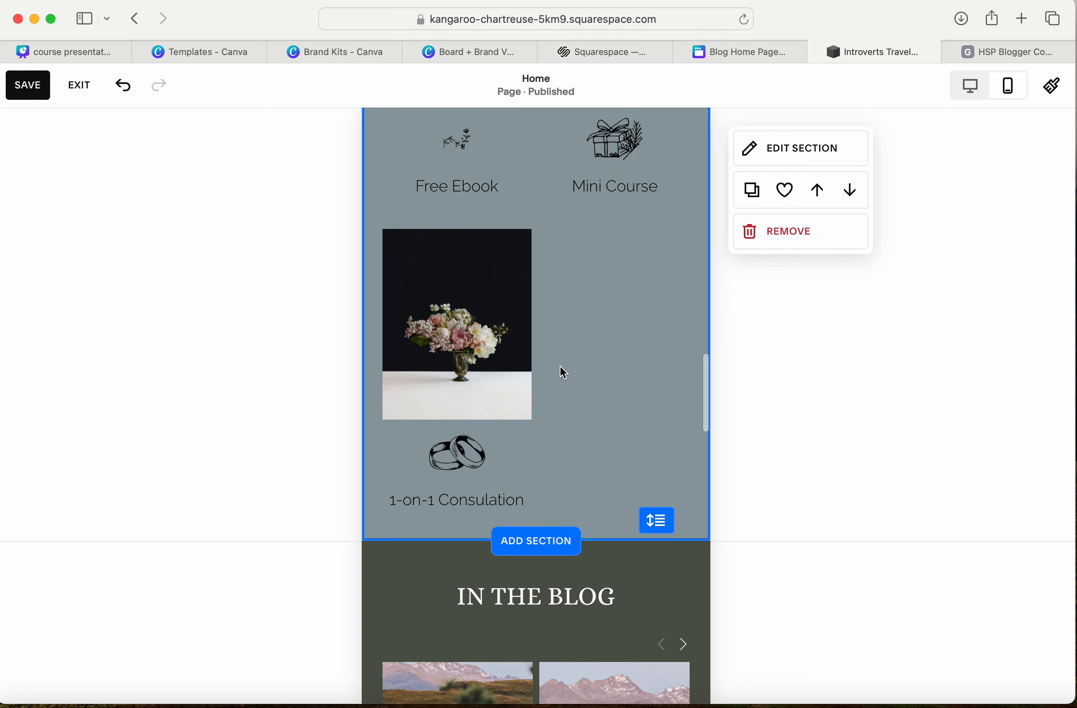
scroll(632, 436, up, 1)
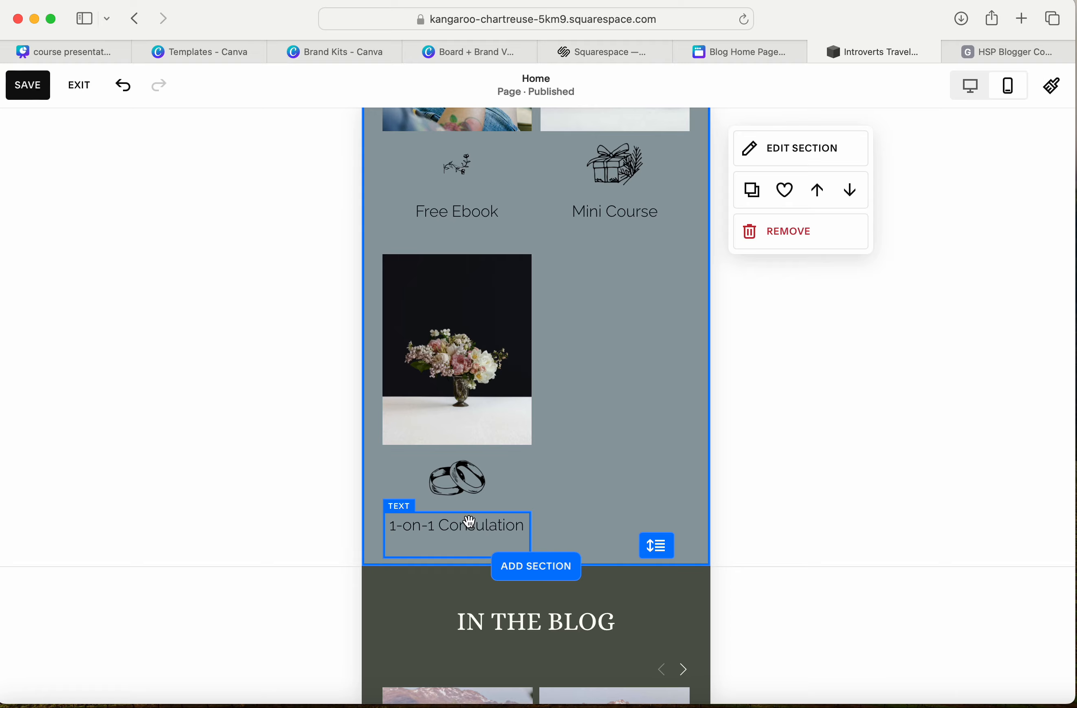
Step: Move the 1-on-1 Consulation label, rings icon and flower photo lower and center them below the other two products
drag(470, 521, 546, 640)
click(456, 481)
drag(455, 480, 537, 602)
drag(444, 354, 523, 471)
click(646, 403)
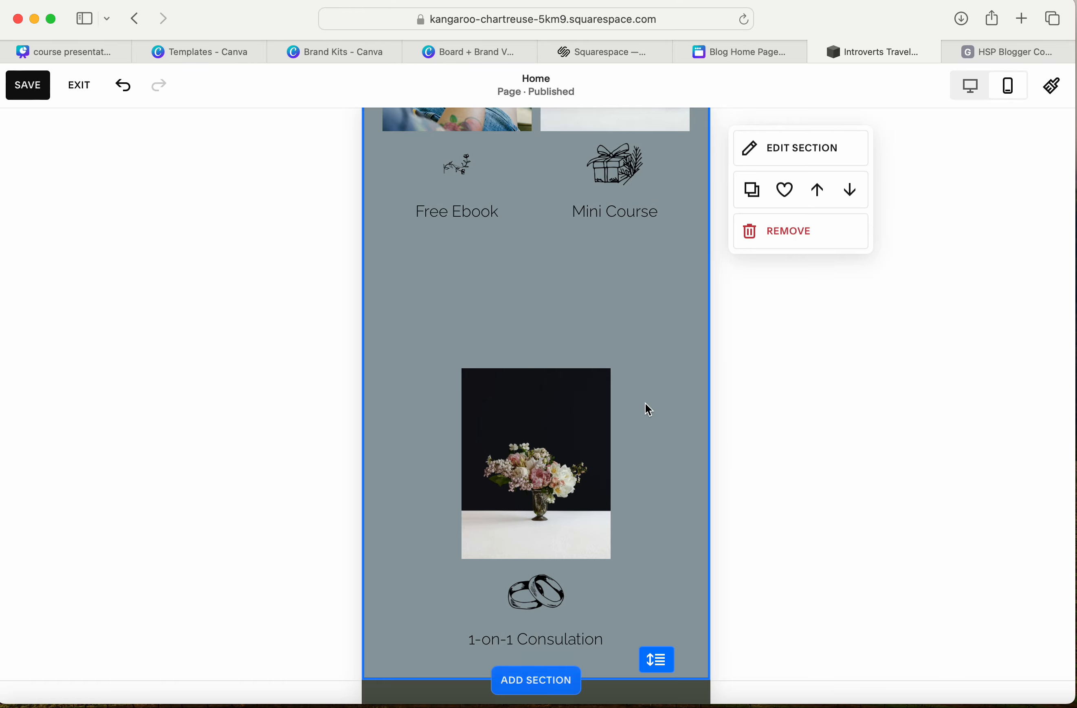
Step: Lengthen the product section and move the 1-on-1 Consulation label lower, well below the rings icon
scroll(645, 404, down, 7)
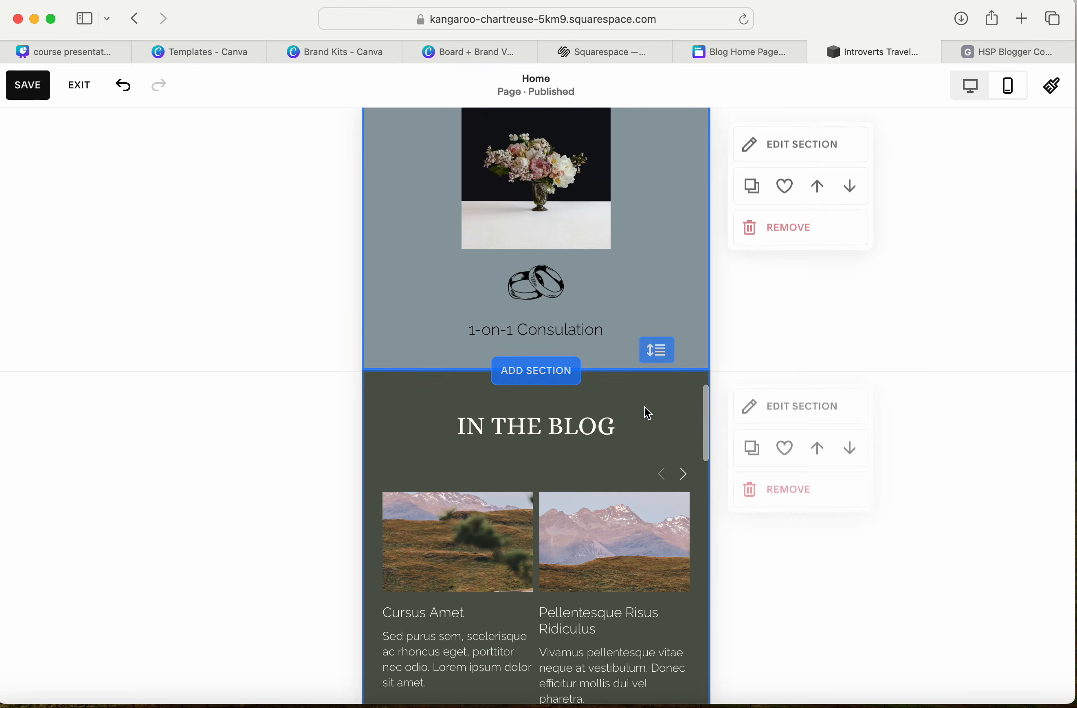
drag(546, 332, 543, 431)
click(601, 327)
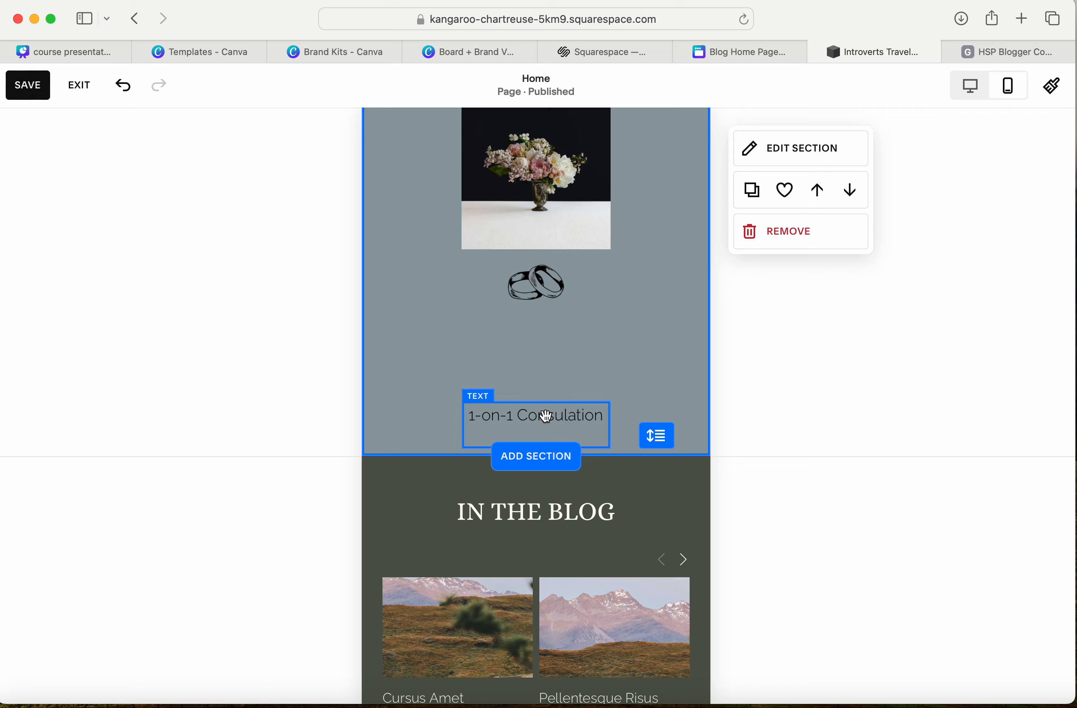
mouse_move(547, 416)
mouse_down()
mouse_move(546, 486)
mouse_move(546, 428)
mouse_up()
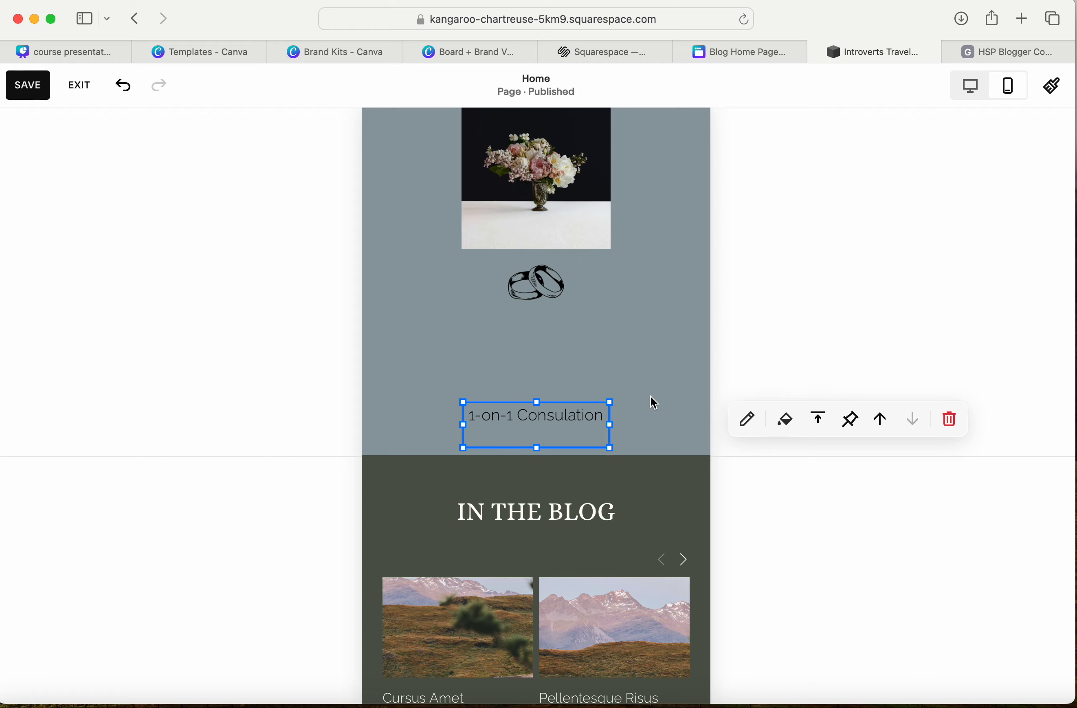
click(635, 445)
drag(656, 435, 657, 523)
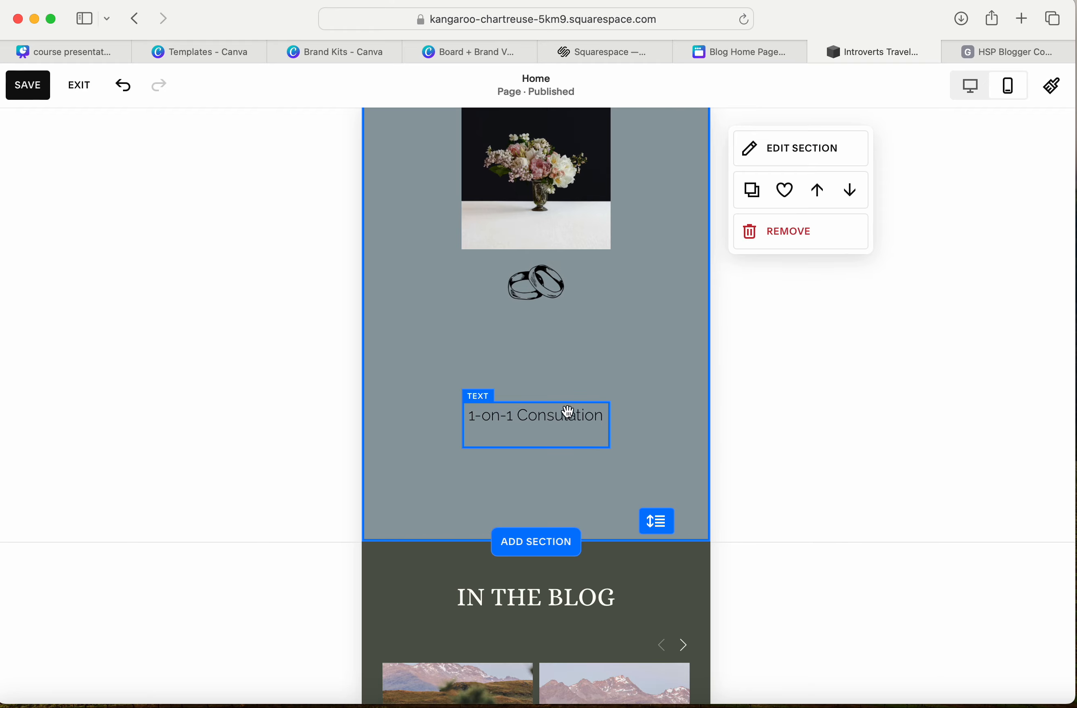
drag(569, 412, 567, 473)
click(550, 294)
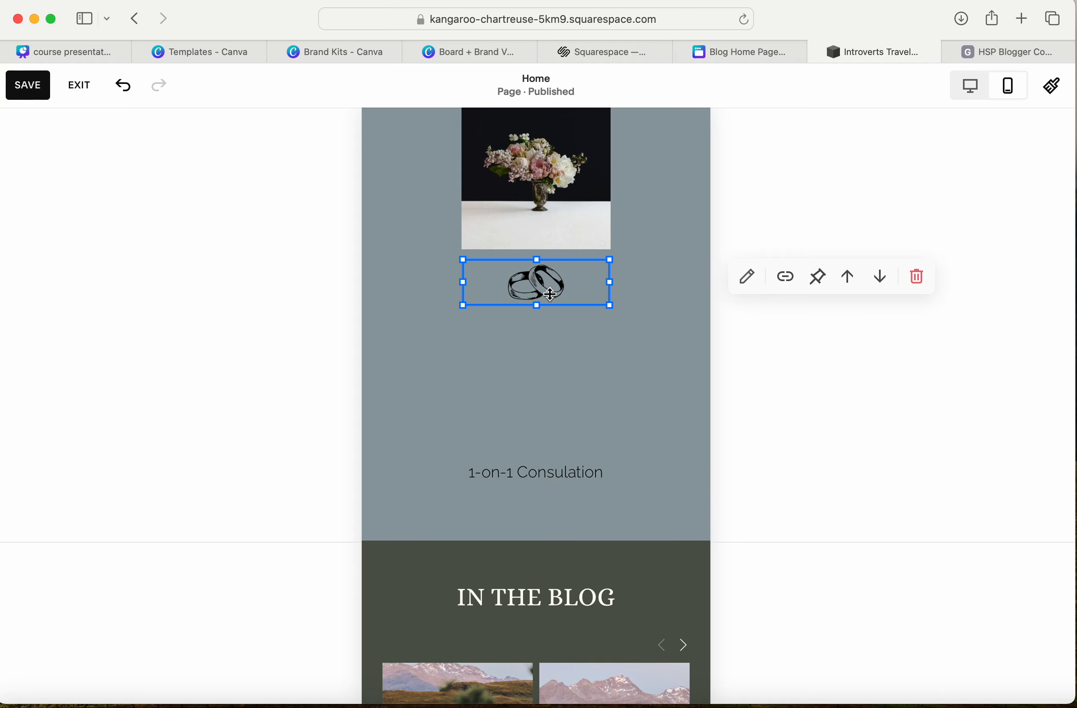
drag(551, 294, 553, 351)
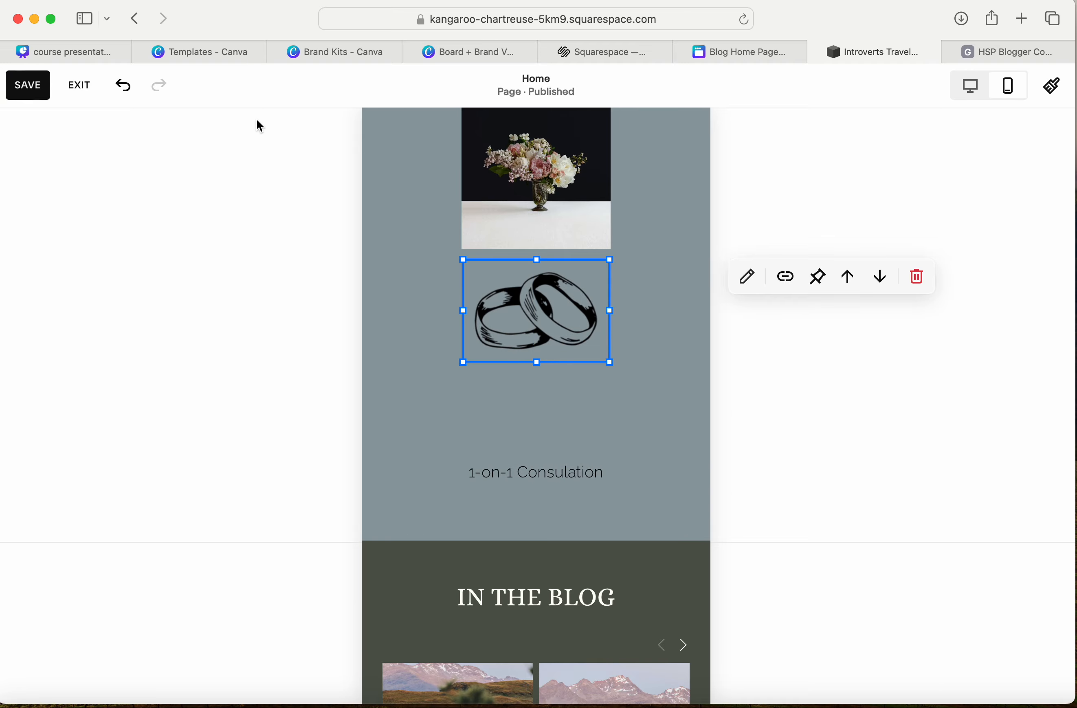
click(128, 94)
click(655, 261)
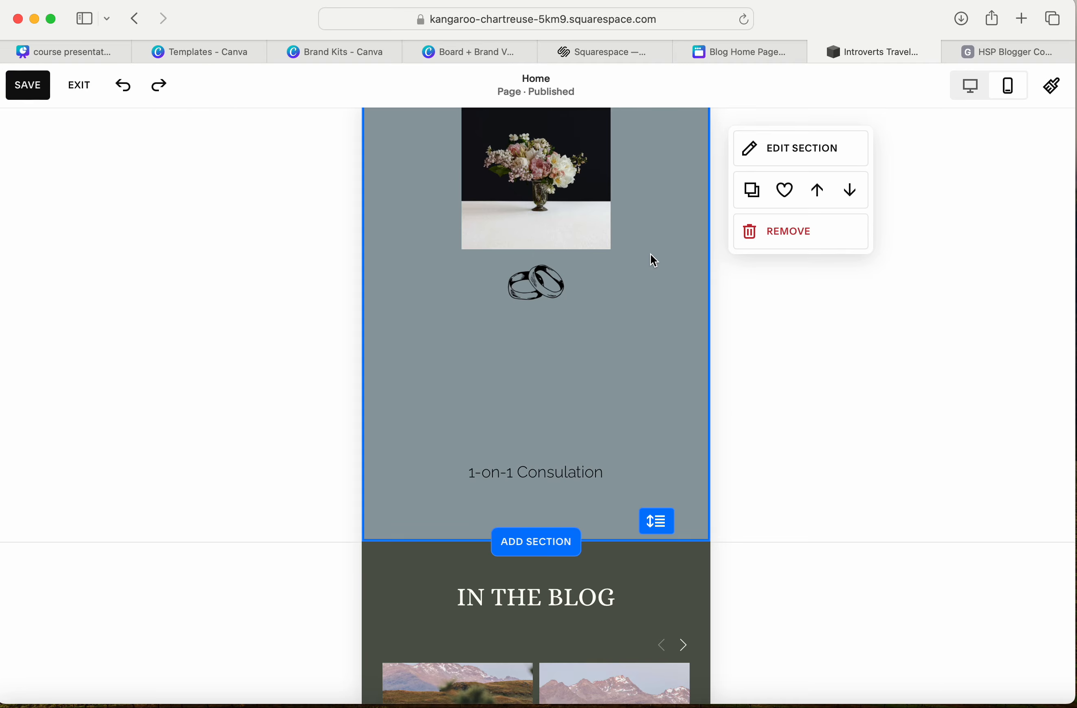
Step: Move the rings icon and the dark flower photo down so they stack directly above the 1-on-1 Consulation label
drag(540, 280, 541, 375)
drag(558, 207, 563, 344)
scroll(639, 277, up, 5)
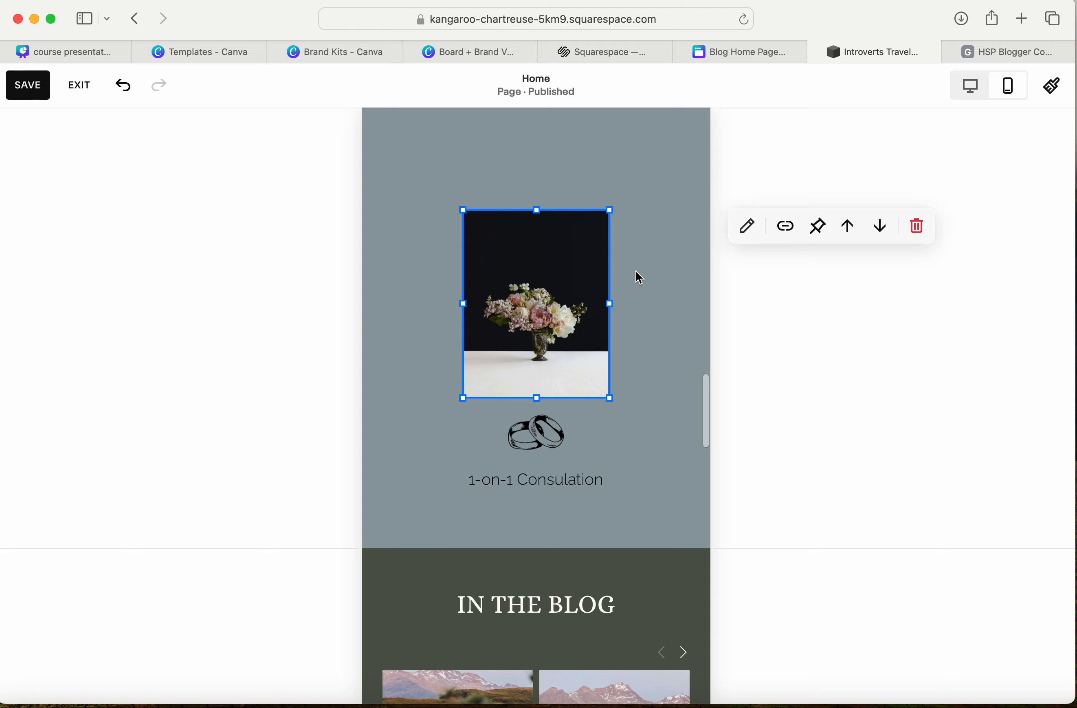
Step: Move the Mini Course label down and center it in the empty space above the dark flower photo
scroll(639, 277, up, 3)
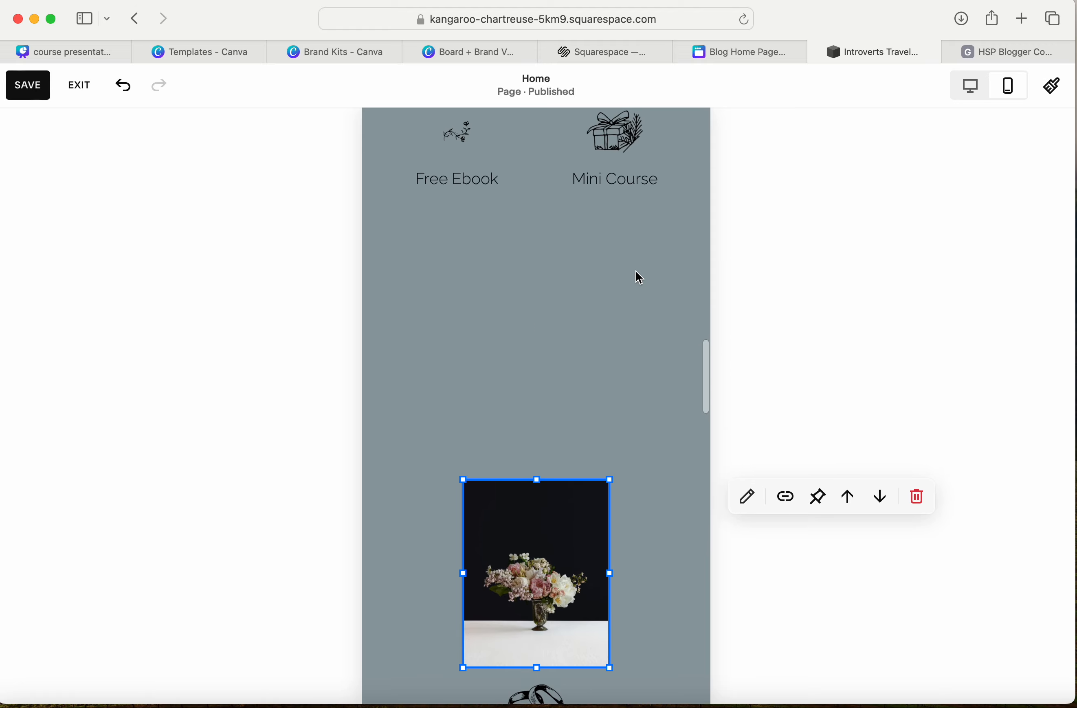
drag(614, 177, 542, 421)
click(617, 179)
click(608, 325)
click(616, 142)
drag(618, 154, 577, 315)
click(124, 86)
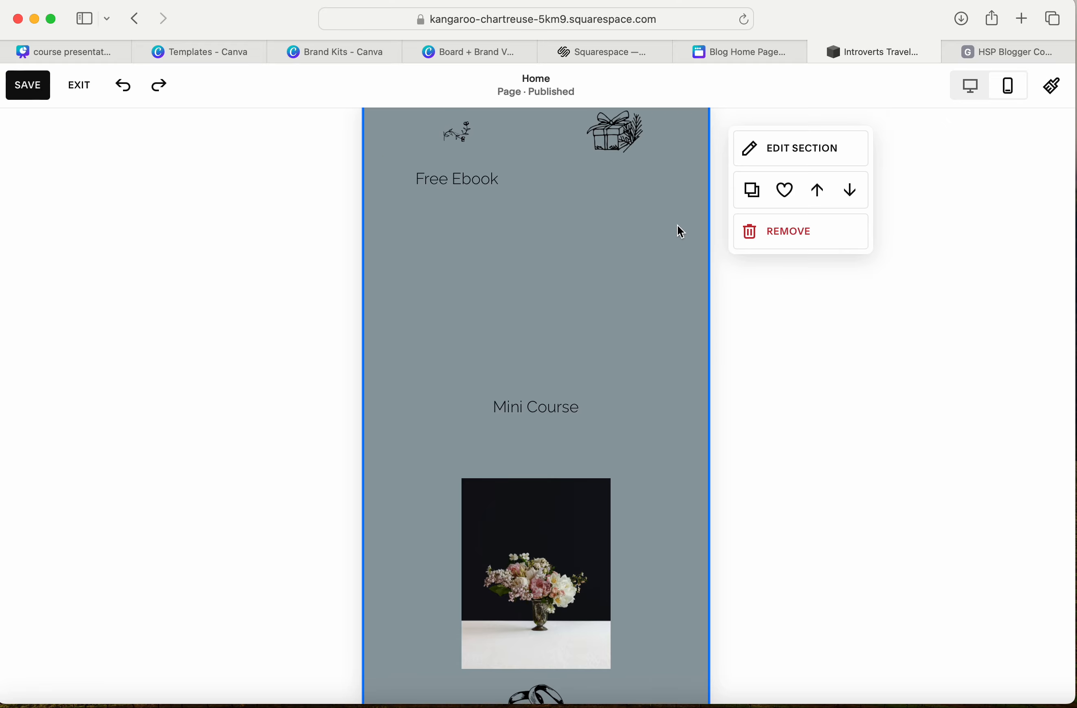
Step: Move the gift icon and the bouquet photo down, centered and stacked above the Mini Course label
scroll(681, 231, up, 3)
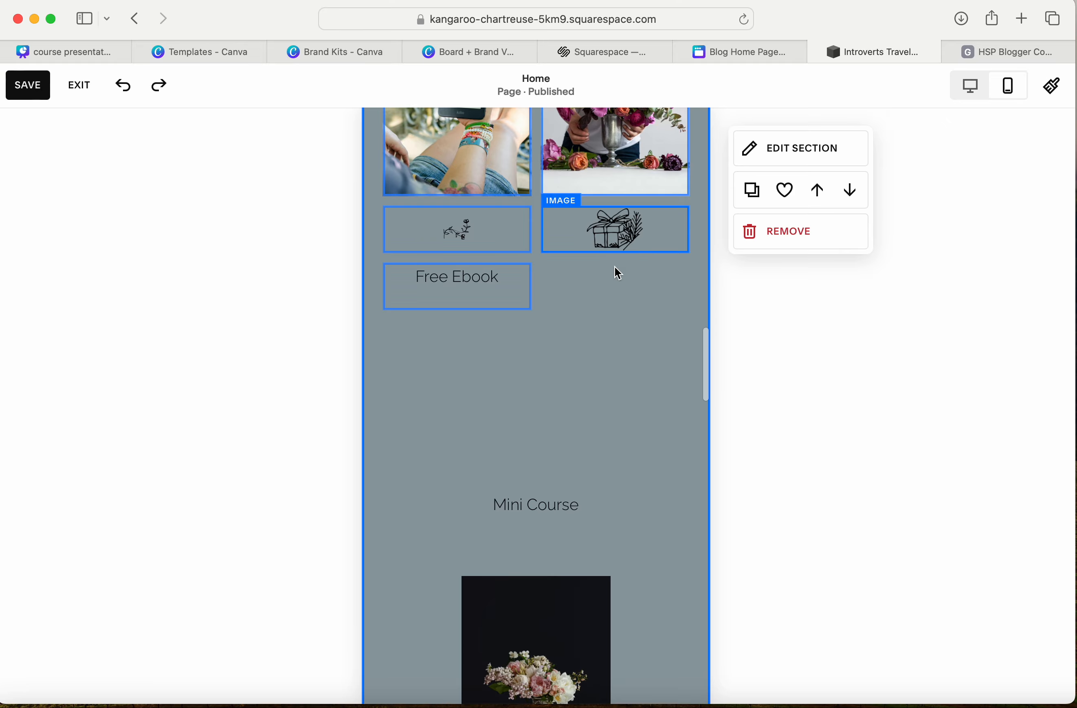
drag(618, 232, 551, 448)
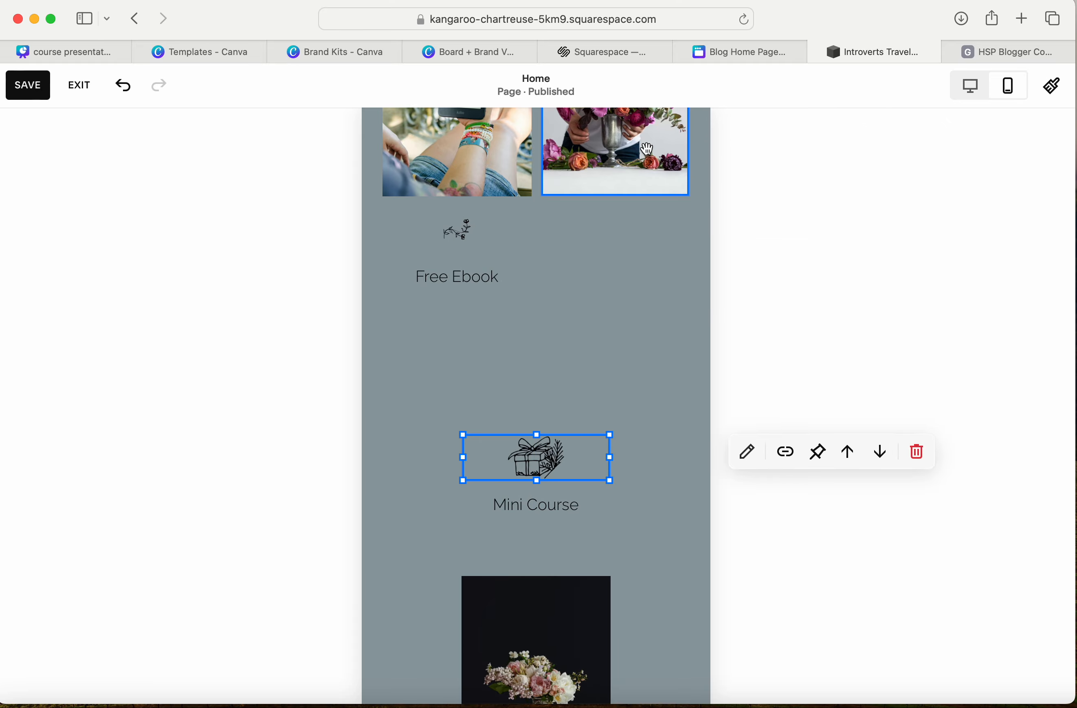
drag(647, 150, 585, 416)
click(673, 375)
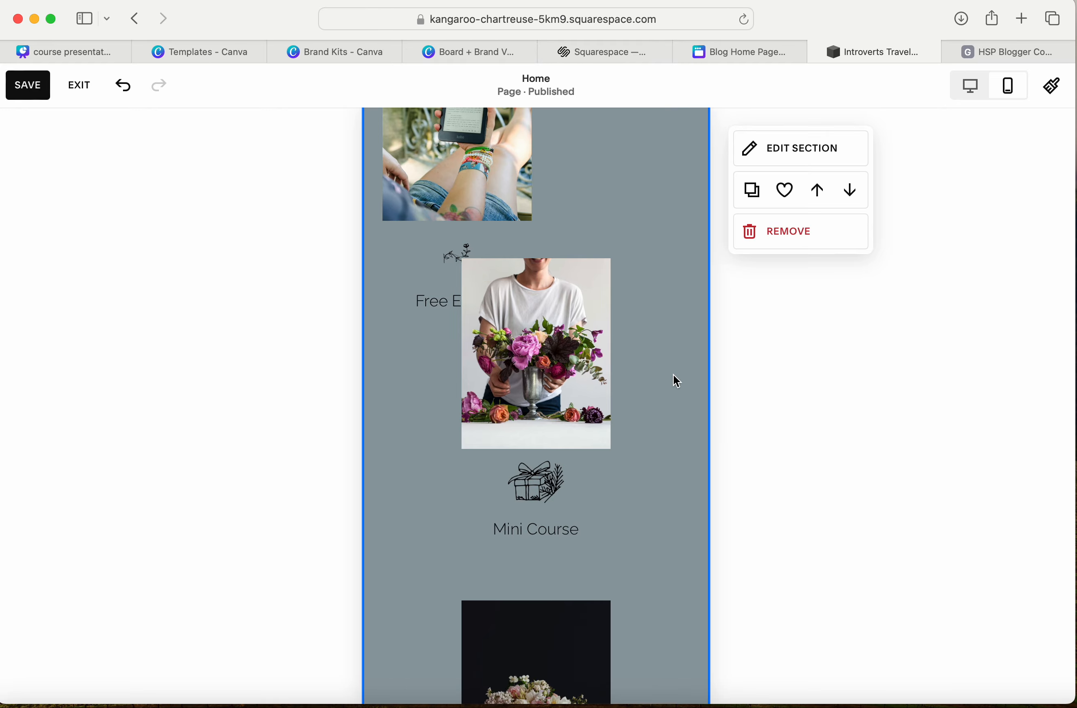
Step: Try the Mini Course label lower, just above the dark flower photo, and return it directly beneath the gift icon
scroll(673, 375, down, 7)
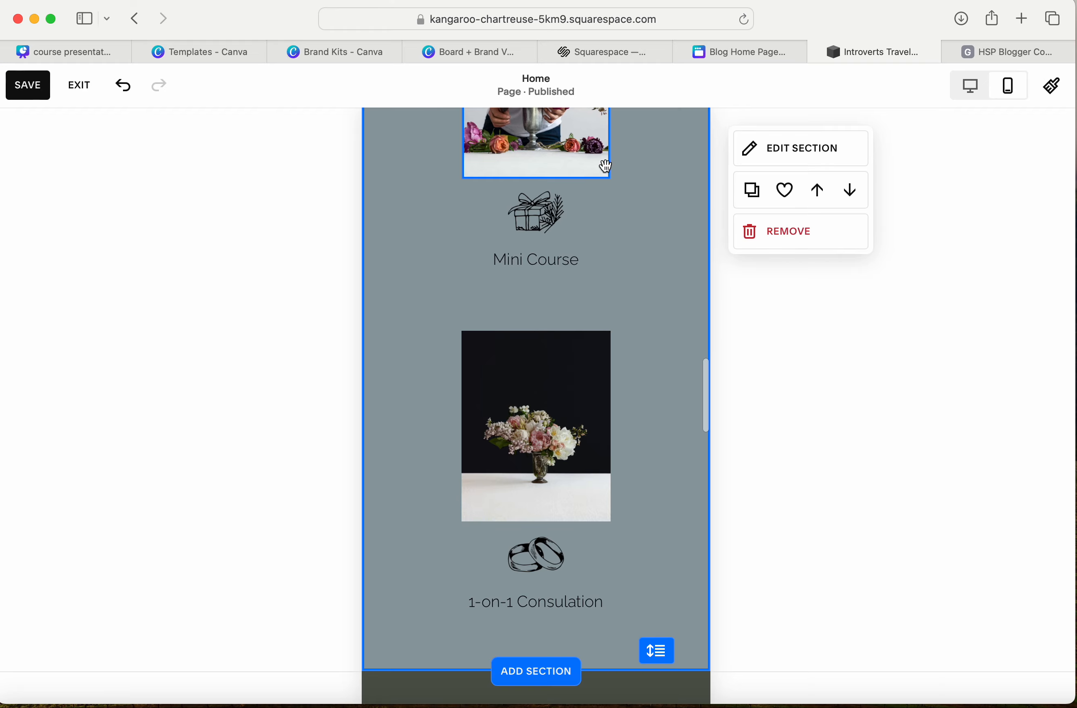
drag(550, 272, 554, 305)
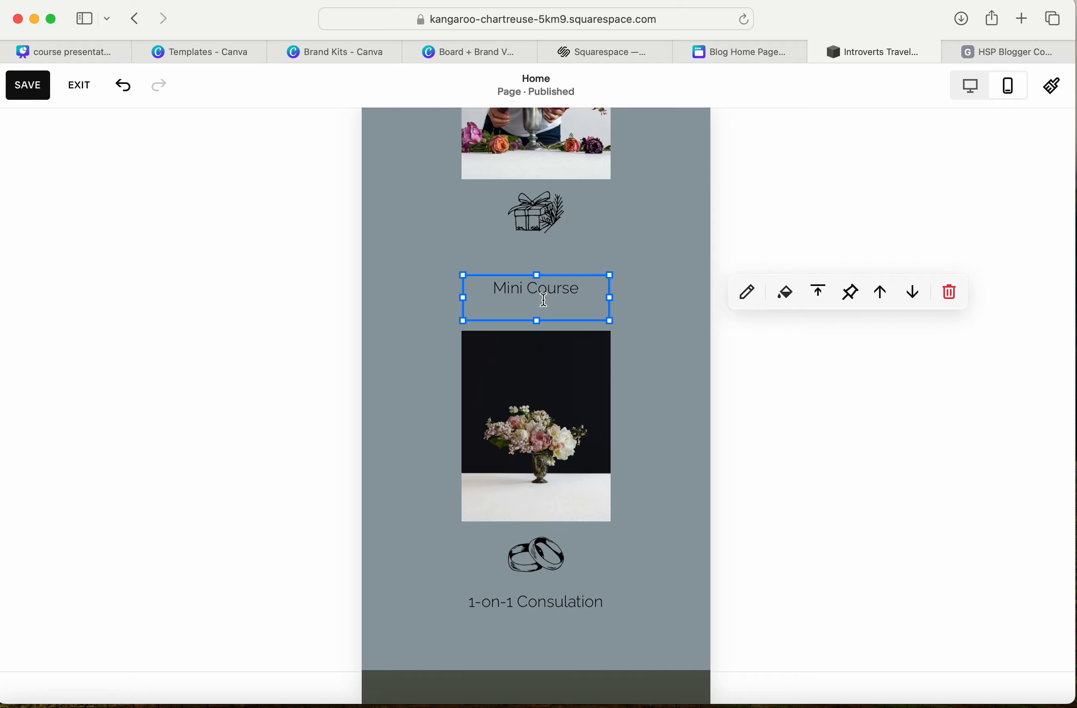
click(642, 245)
drag(553, 289, 559, 271)
scroll(637, 231, down, 1)
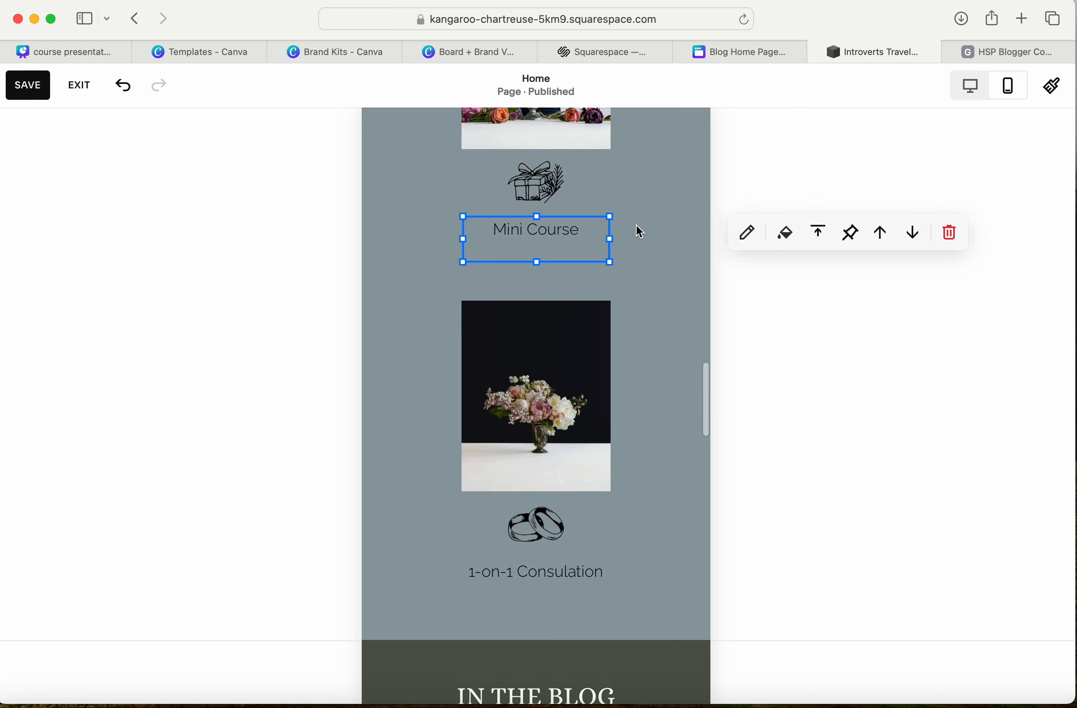
scroll(639, 232, up, 5)
scroll(640, 232, up, 5)
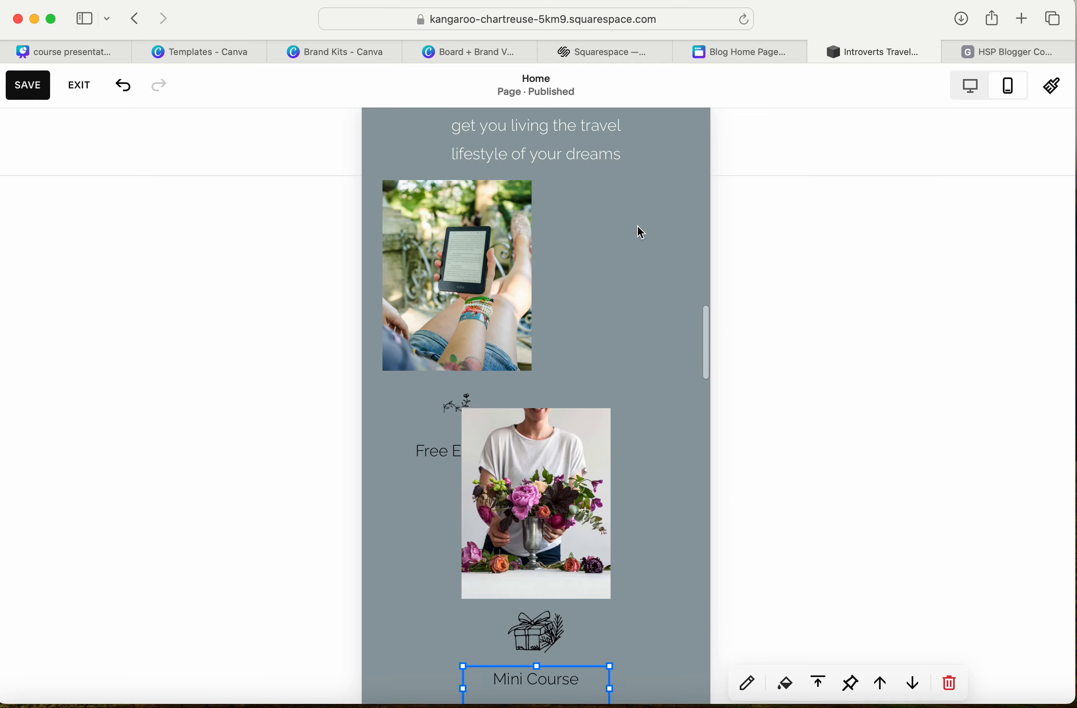
scroll(640, 235, up, 5)
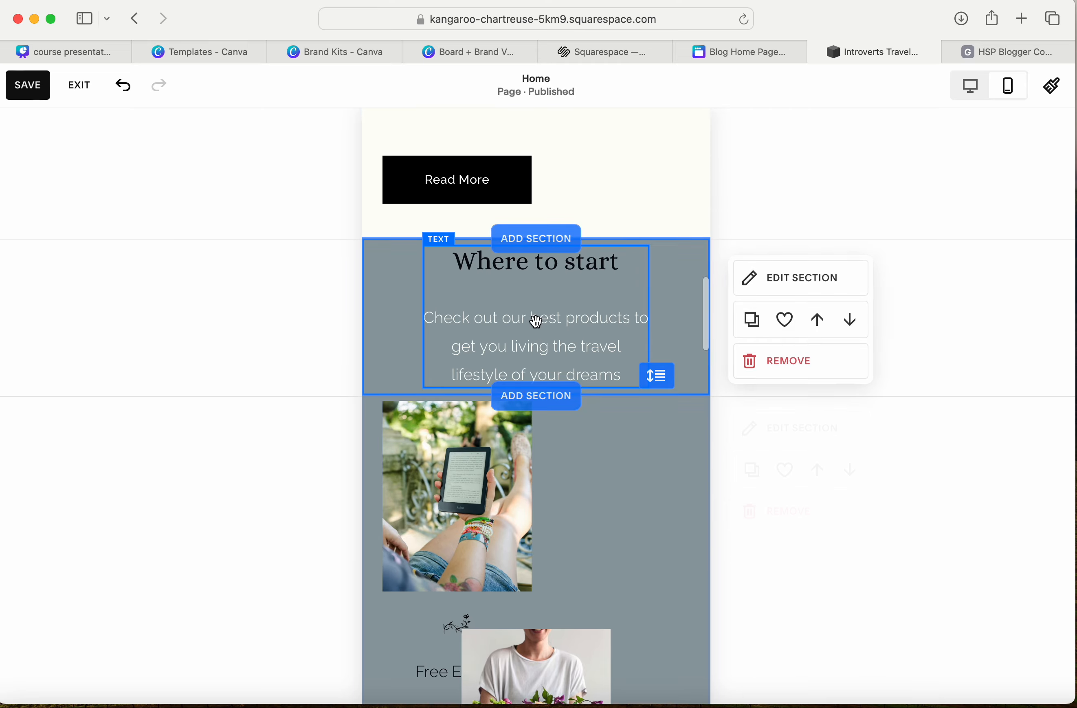
click(537, 321)
double_click(528, 330)
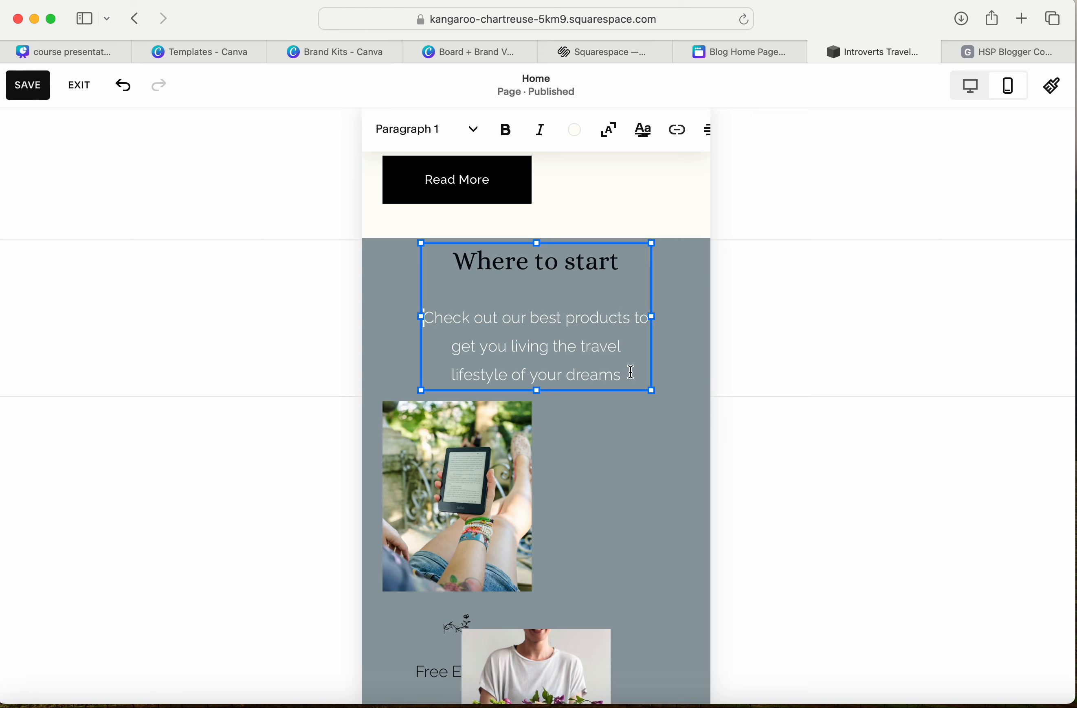
click(684, 494)
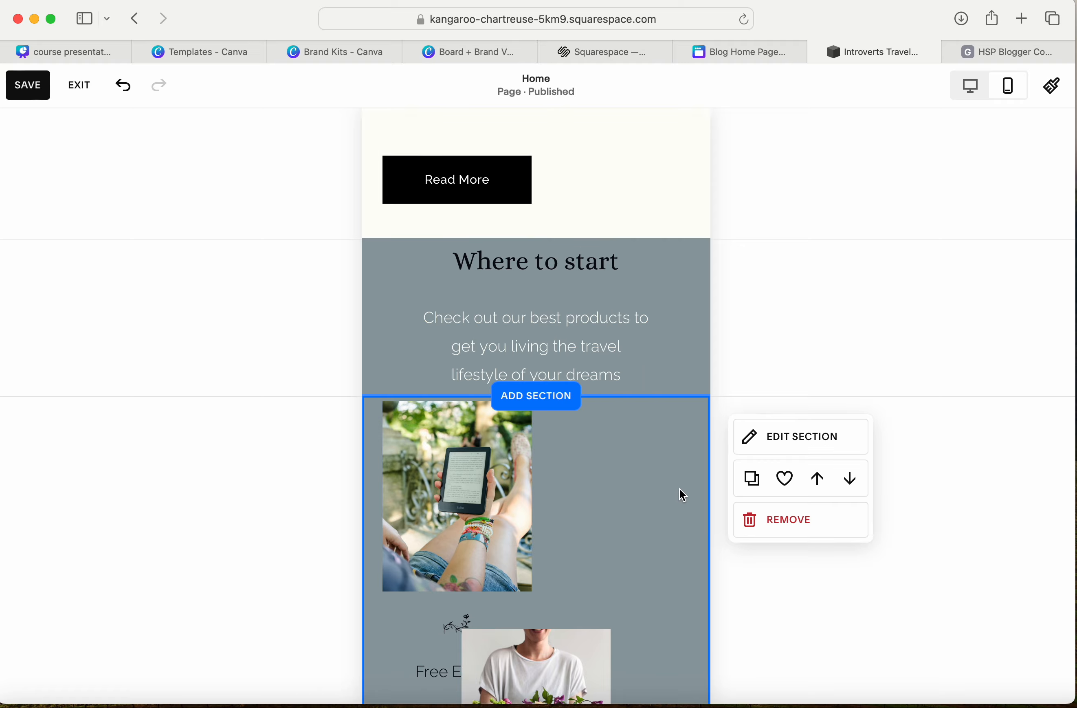
Step: Lengthen the product section further and shift the 1-on-1 Consulation label, rings icon and dark flower photo lower
scroll(681, 496, down, 10)
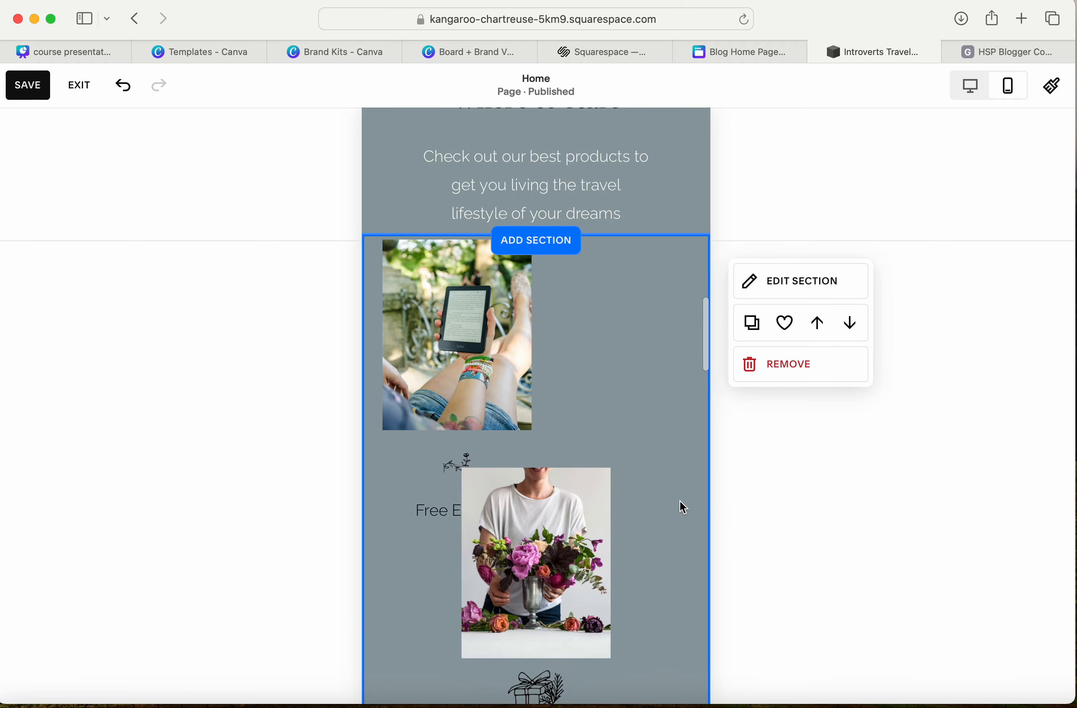
scroll(681, 506, down, 2)
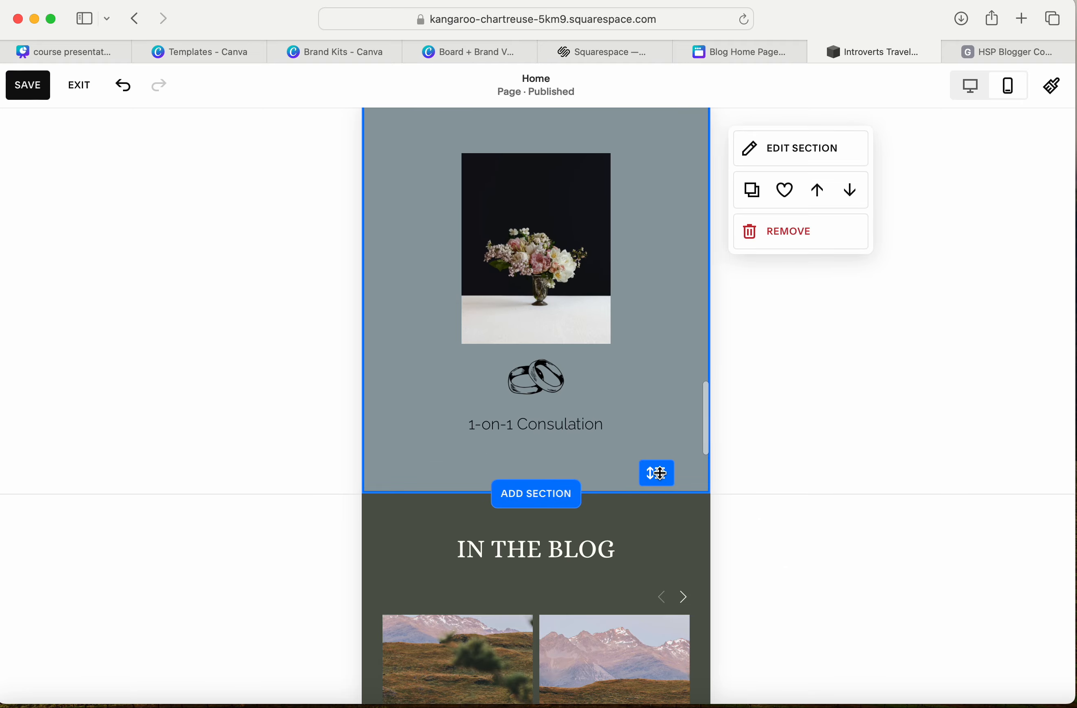
drag(656, 494, 654, 543)
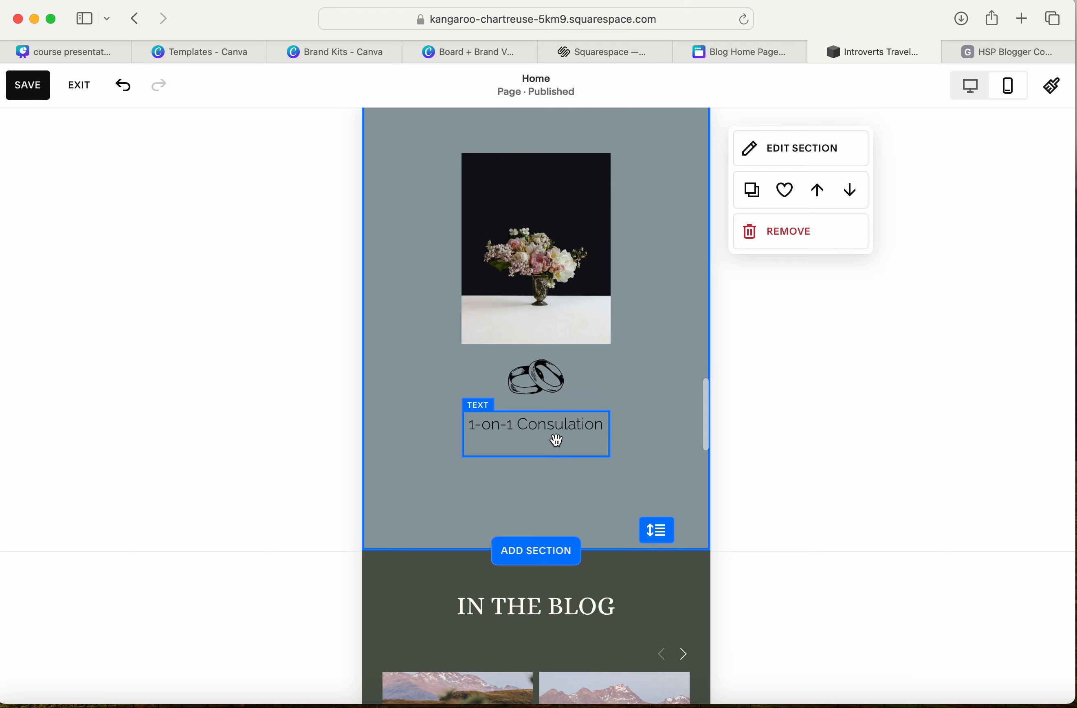
drag(558, 441, 558, 469)
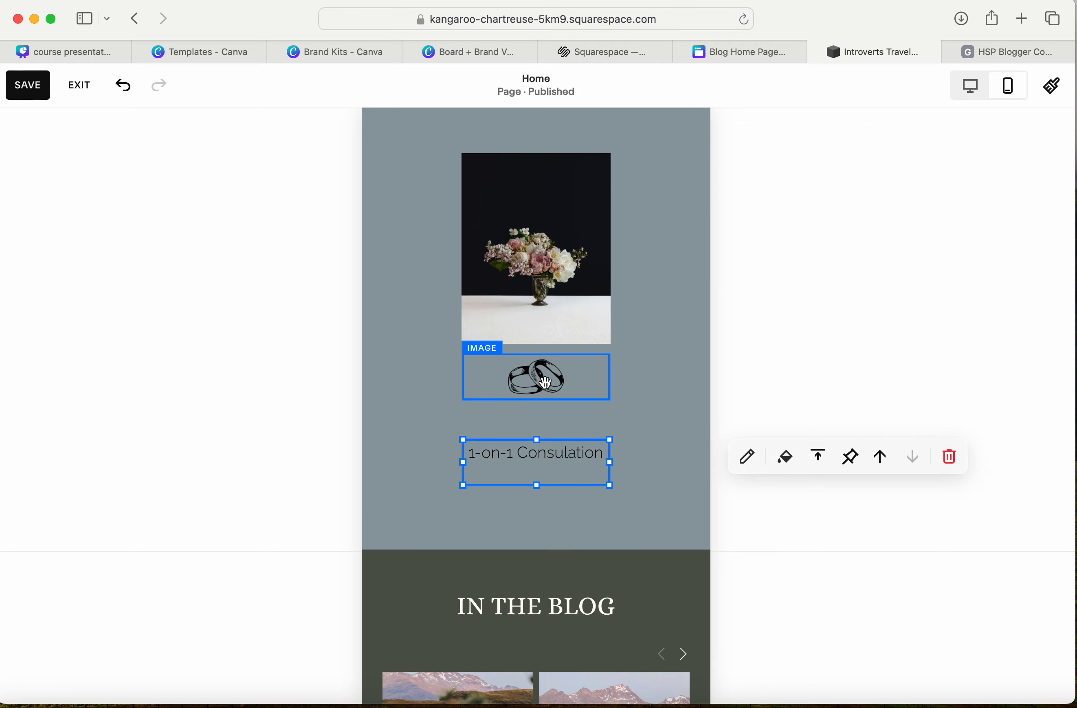
drag(546, 381, 548, 421)
click(561, 318)
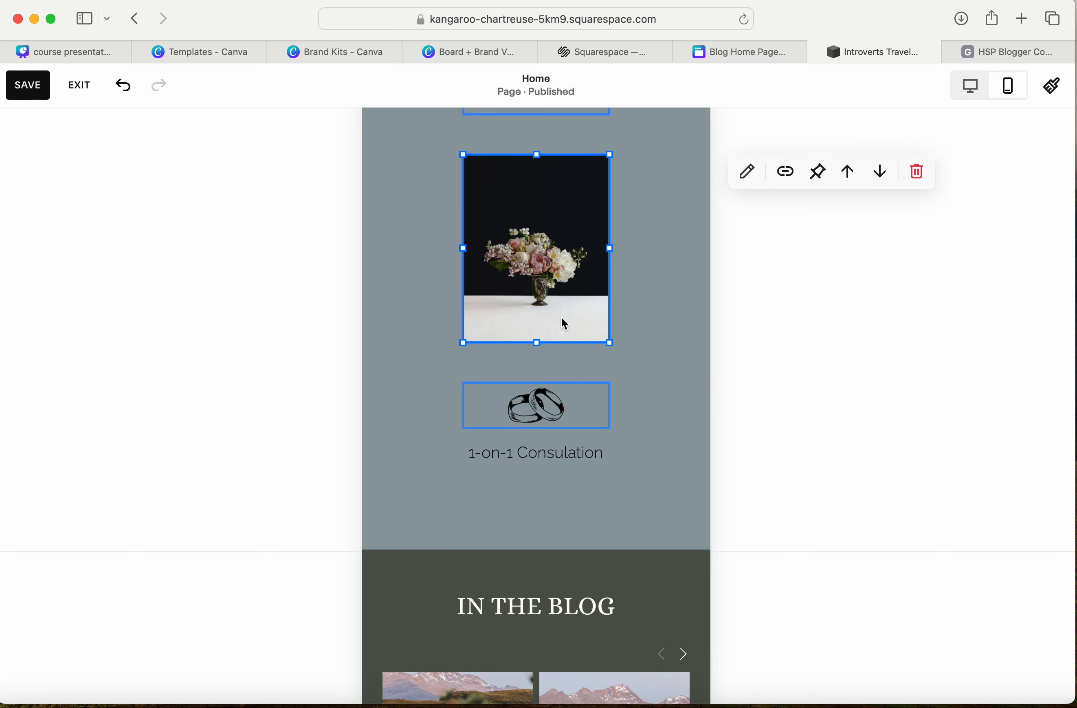
mouse_move(562, 319)
mouse_down()
mouse_move(564, 351)
mouse_move(562, 343)
mouse_up()
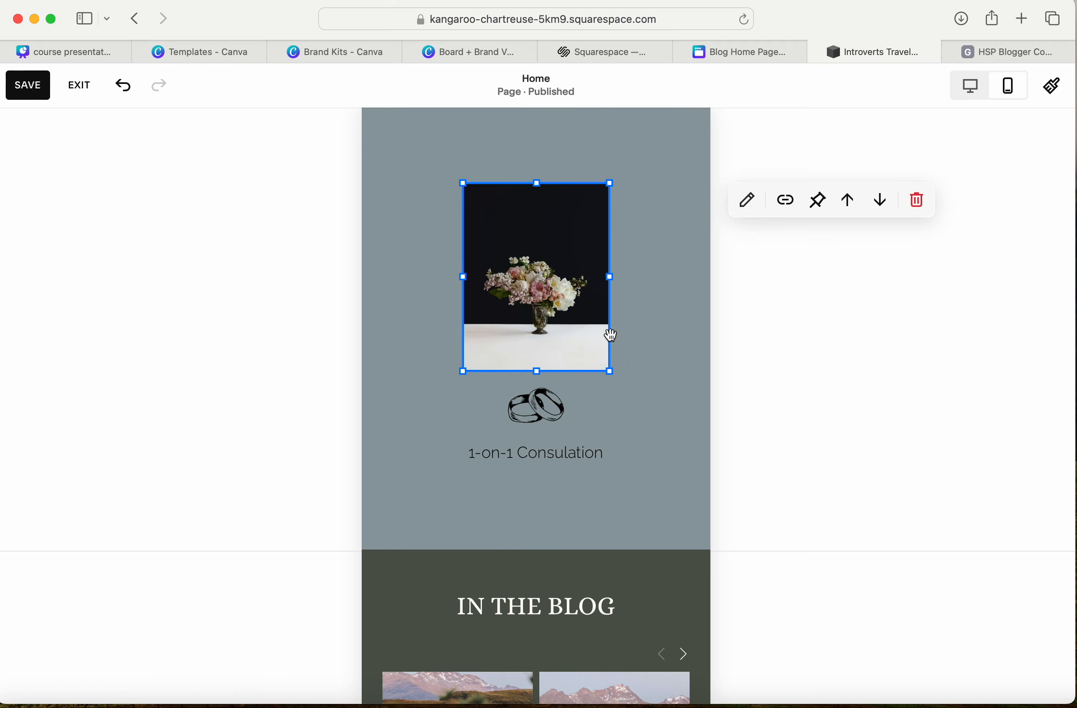
Step: Move the Mini Course label slightly lower, leaving a gap below the gift icon
scroll(636, 336, up, 10)
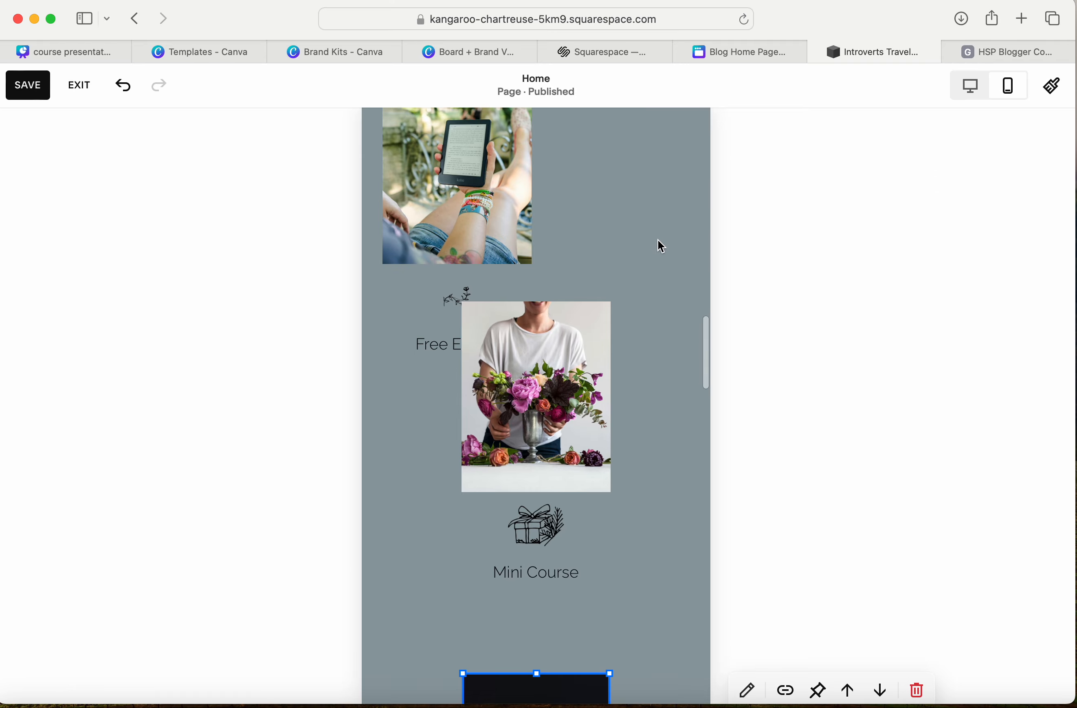
click(536, 572)
drag(535, 573, 547, 623)
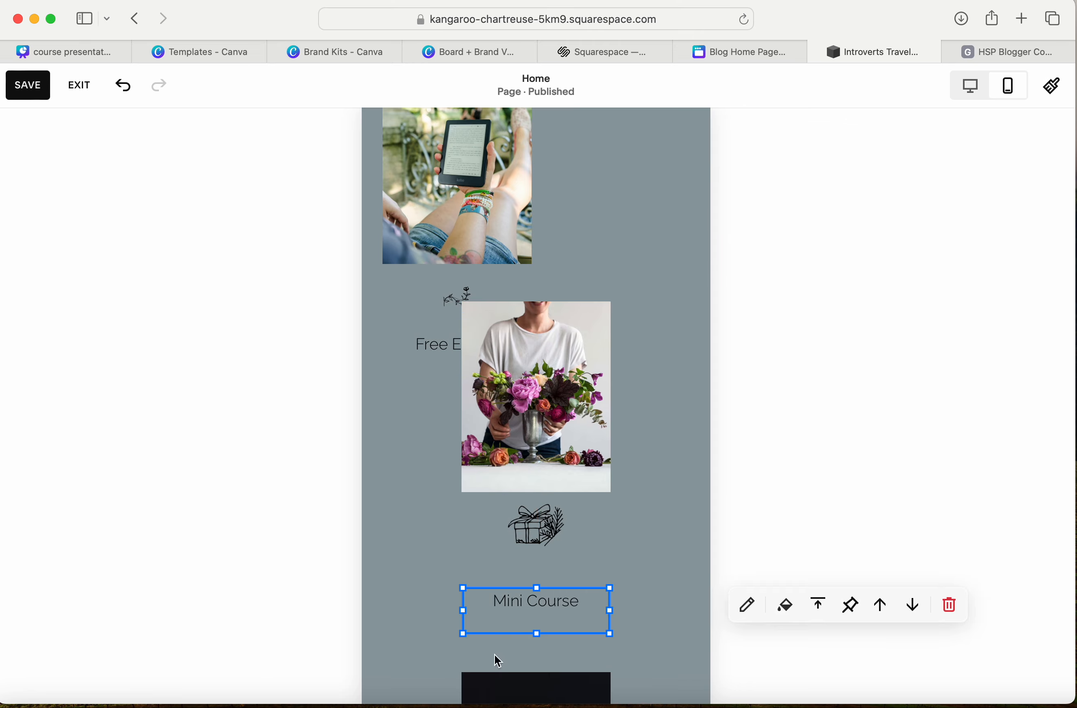
click(533, 538)
mouse_move(535, 548)
mouse_down()
mouse_move(534, 572)
mouse_move(535, 562)
mouse_up()
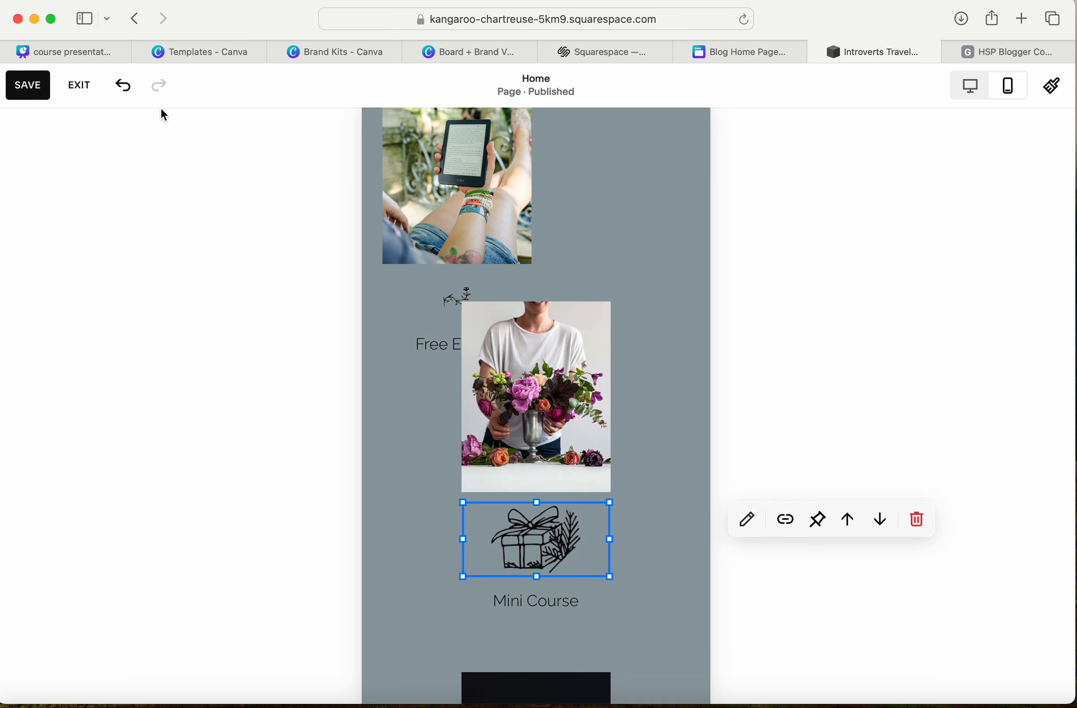
click(131, 92)
click(643, 351)
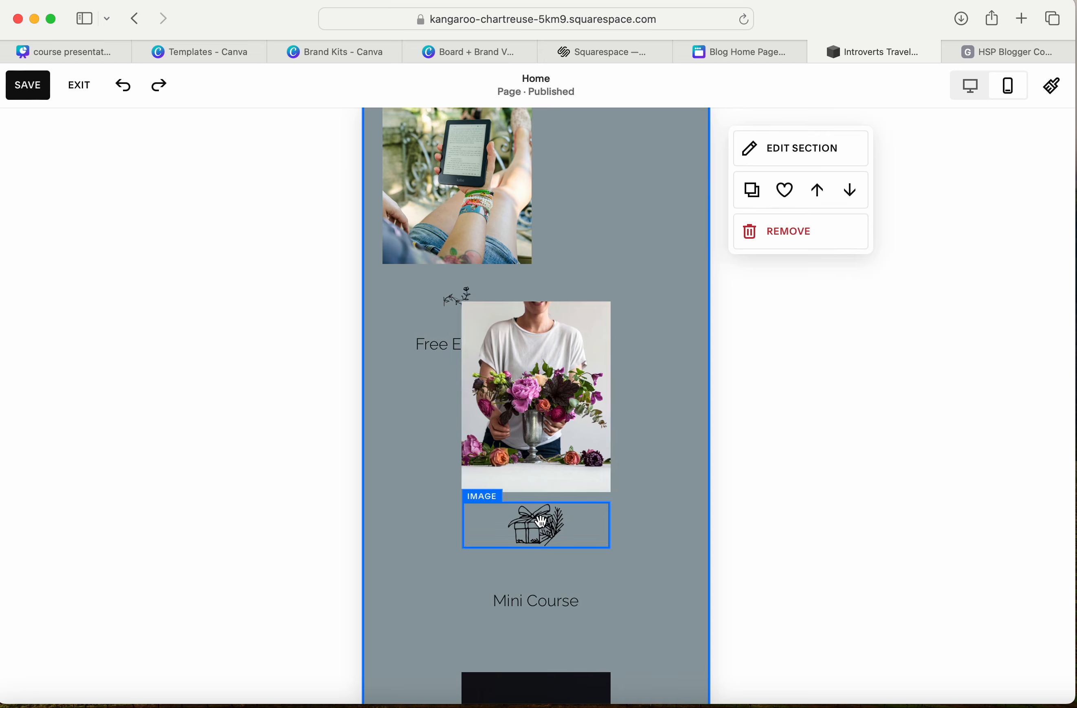
Step: Shift the gift icon and the bouquet photo down so they sit close above the Mini Course label
drag(541, 522, 541, 551)
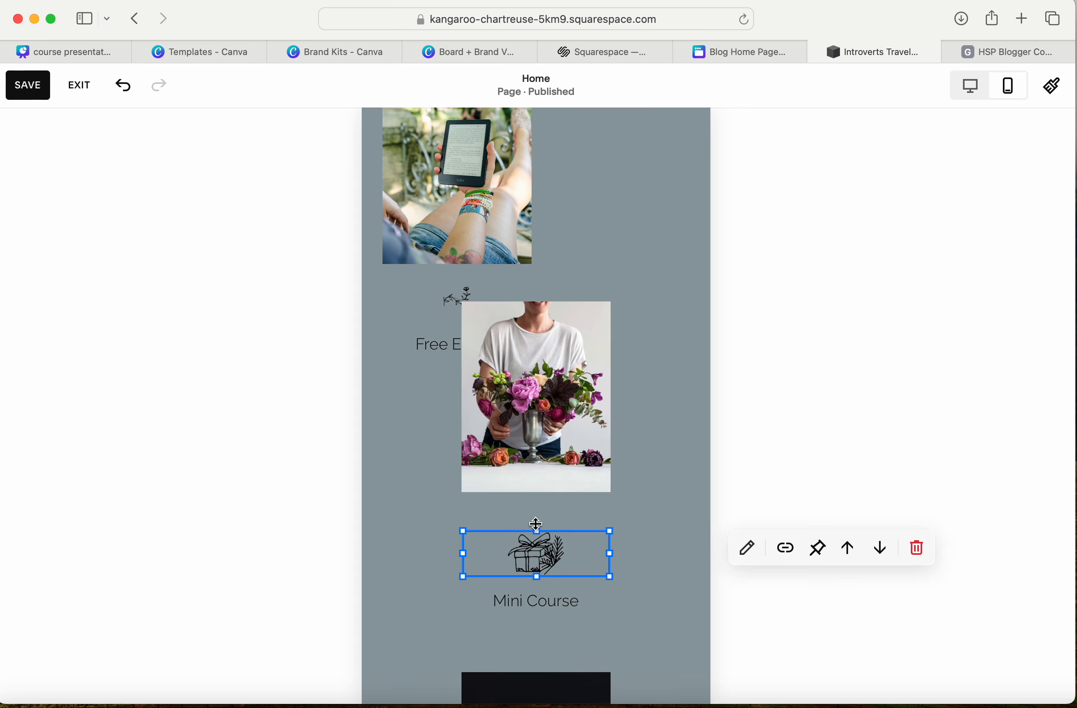
click(555, 433)
drag(555, 432, 557, 467)
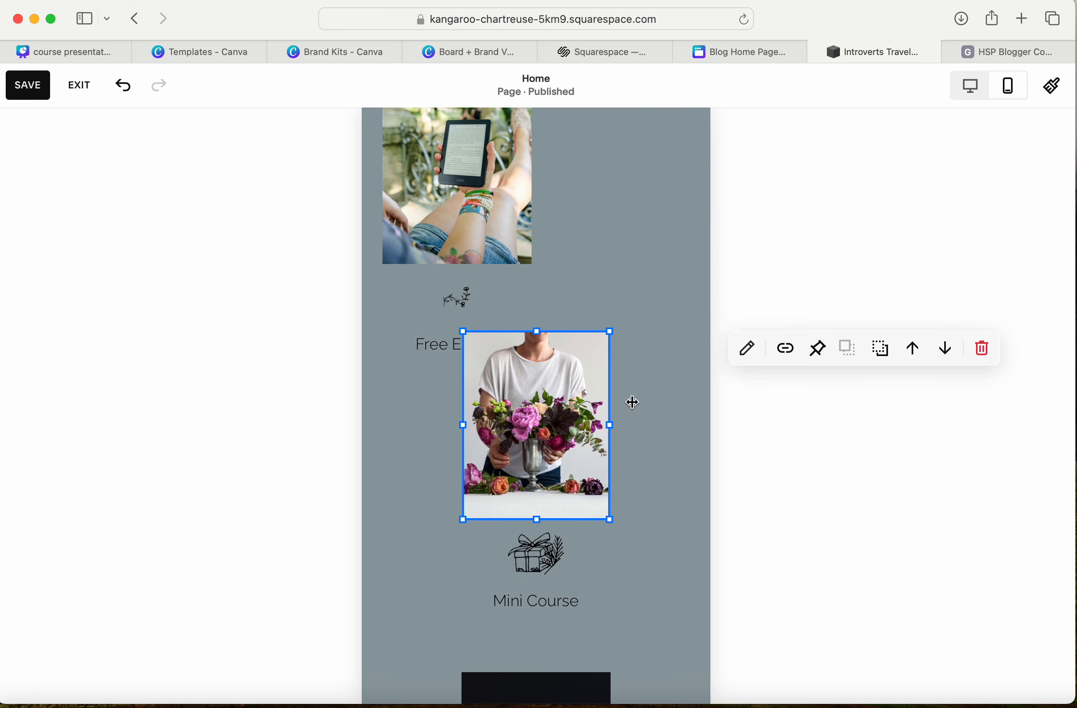
click(671, 377)
Step: Shift the 1-on-1 Consulation label, rings icon and dark flower photo lower, keeping them close together near the product section's end
scroll(670, 377, up, 2)
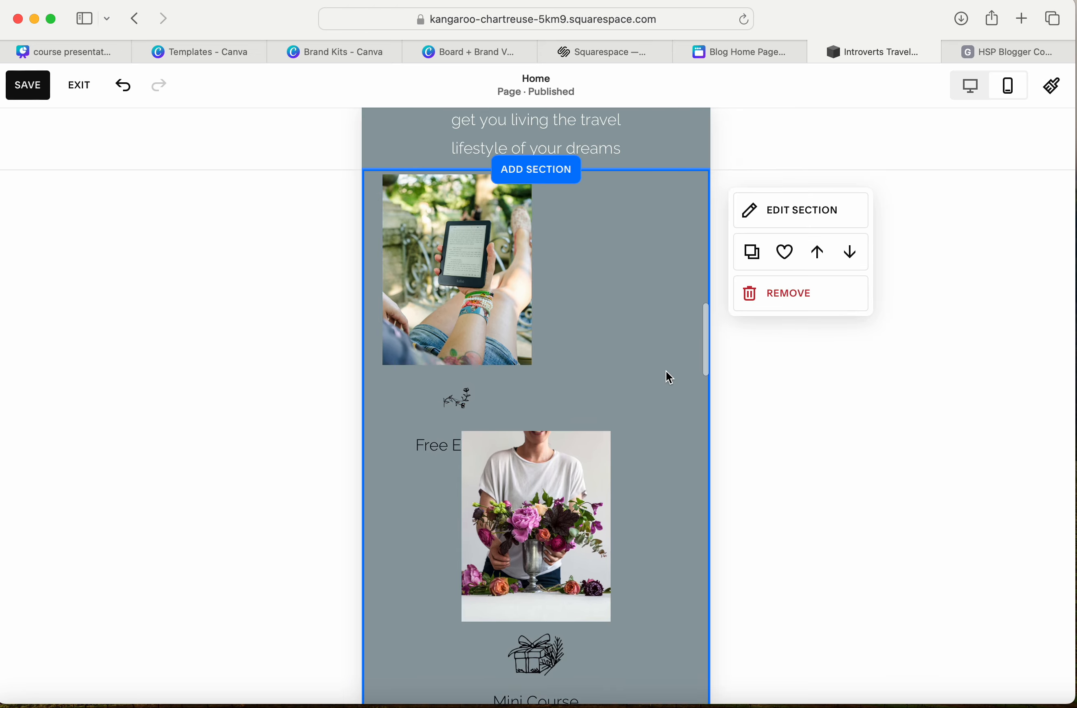
scroll(670, 377, down, 10)
scroll(670, 377, down, 3)
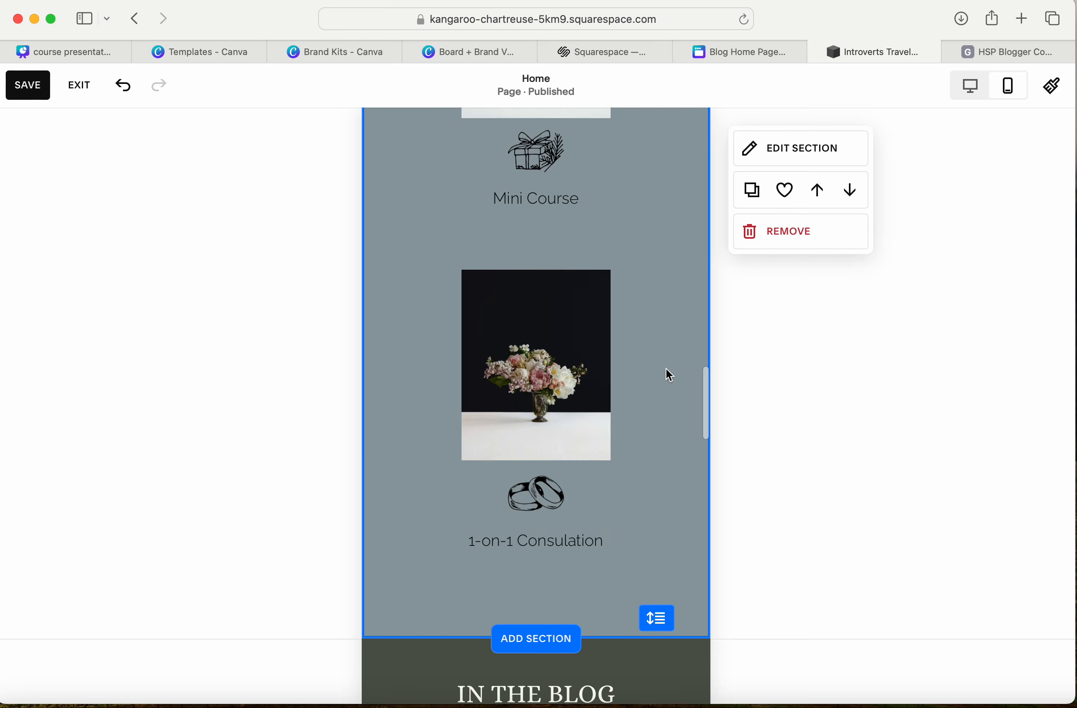
drag(527, 548, 526, 608)
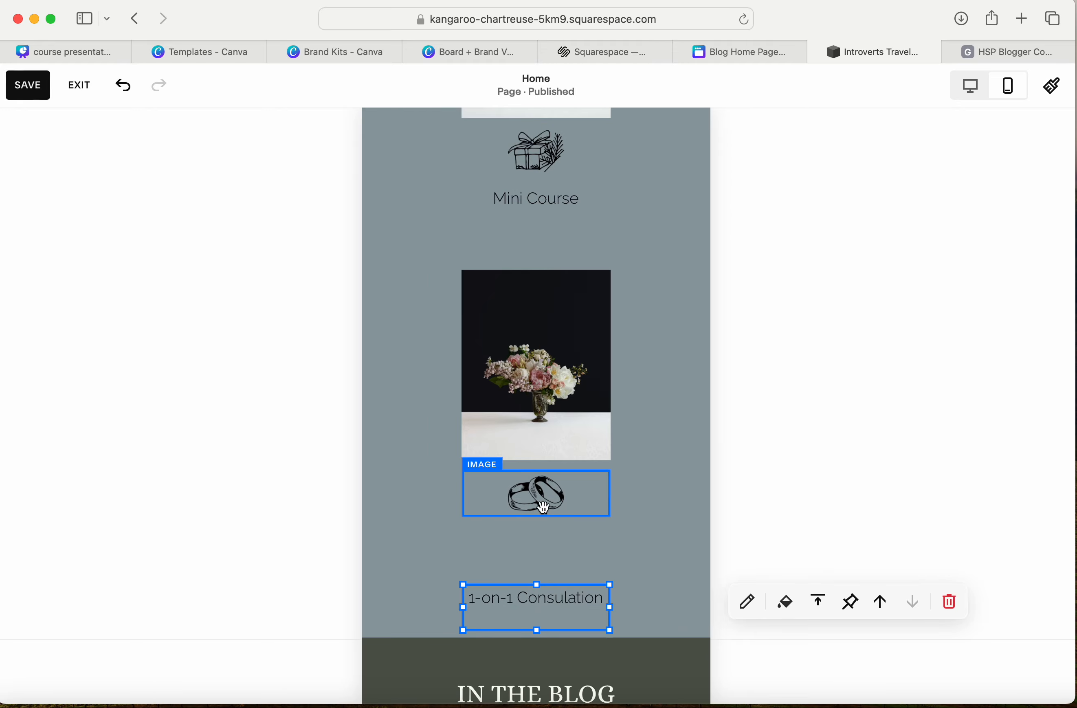
drag(545, 512, 545, 553)
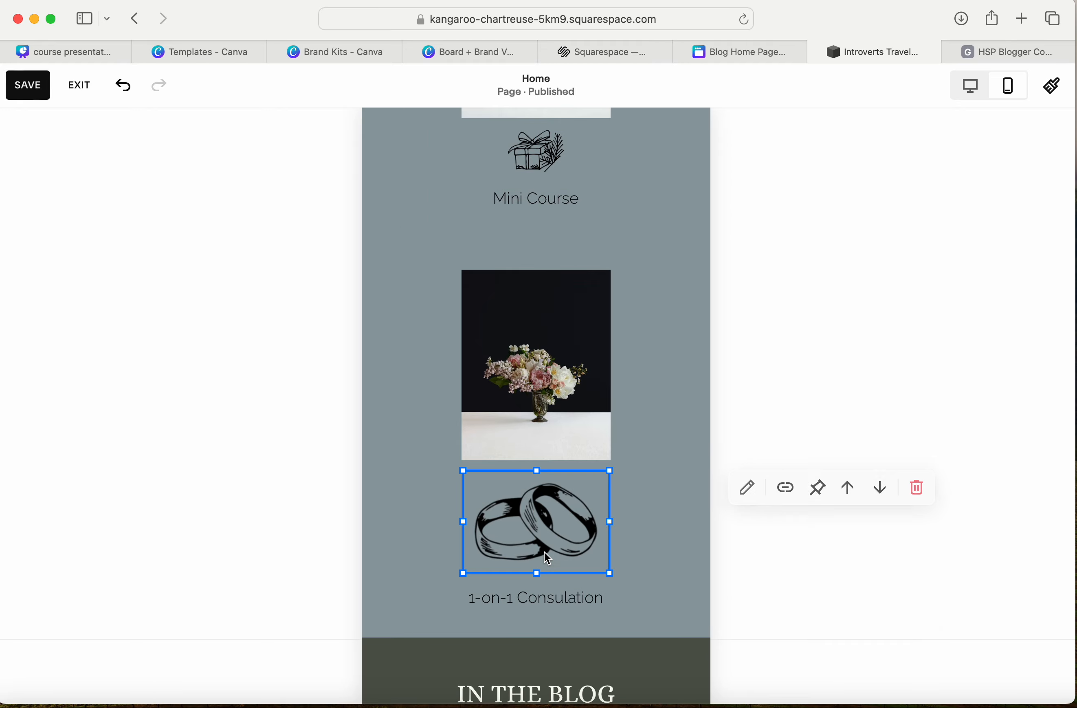
click(124, 92)
drag(552, 498, 553, 553)
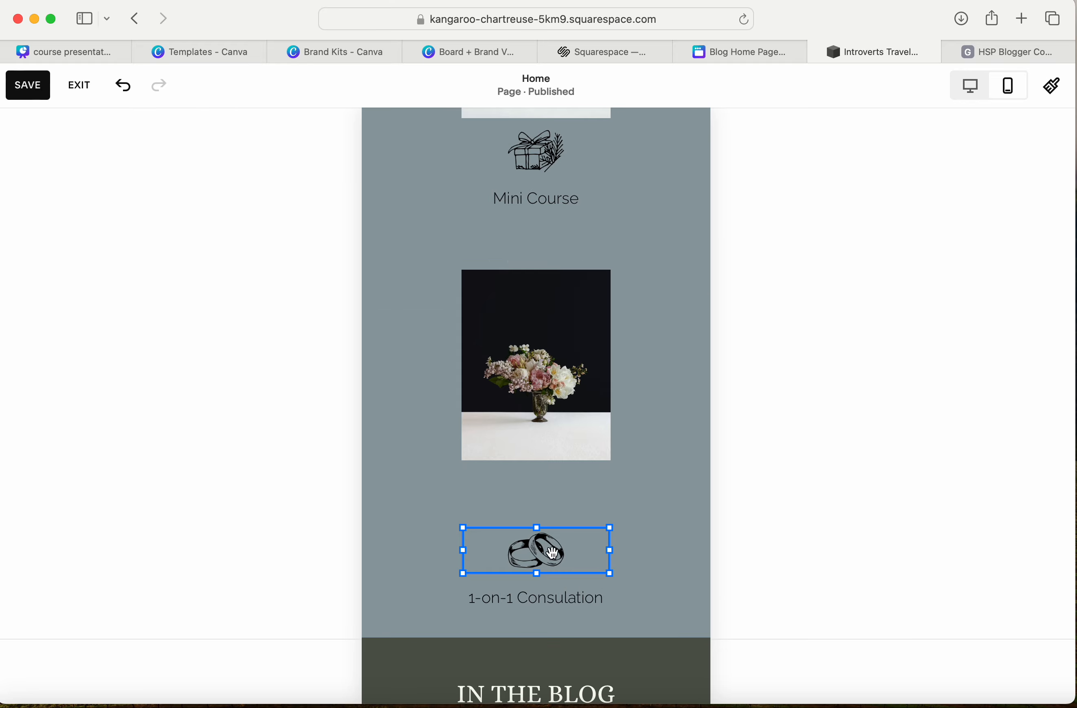
click(557, 382)
drag(556, 384, 566, 445)
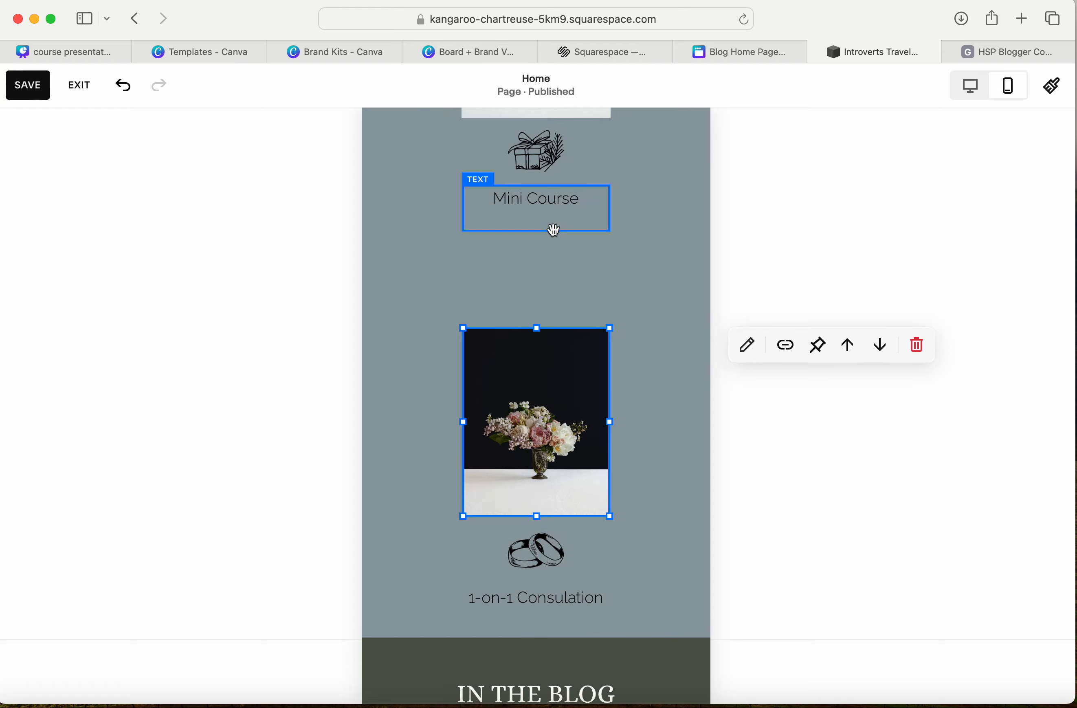
Step: Move the Mini Course label lower and place the gift icon directly above it at its original size
click(552, 221)
drag(552, 221, 545, 270)
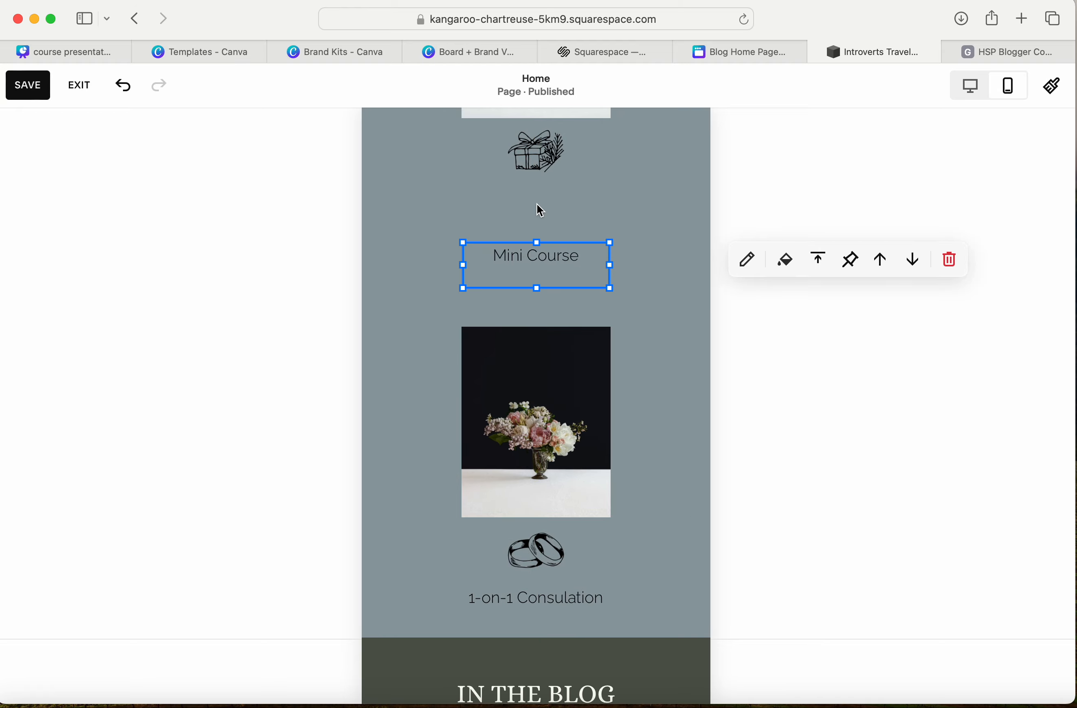
drag(536, 174, 541, 225)
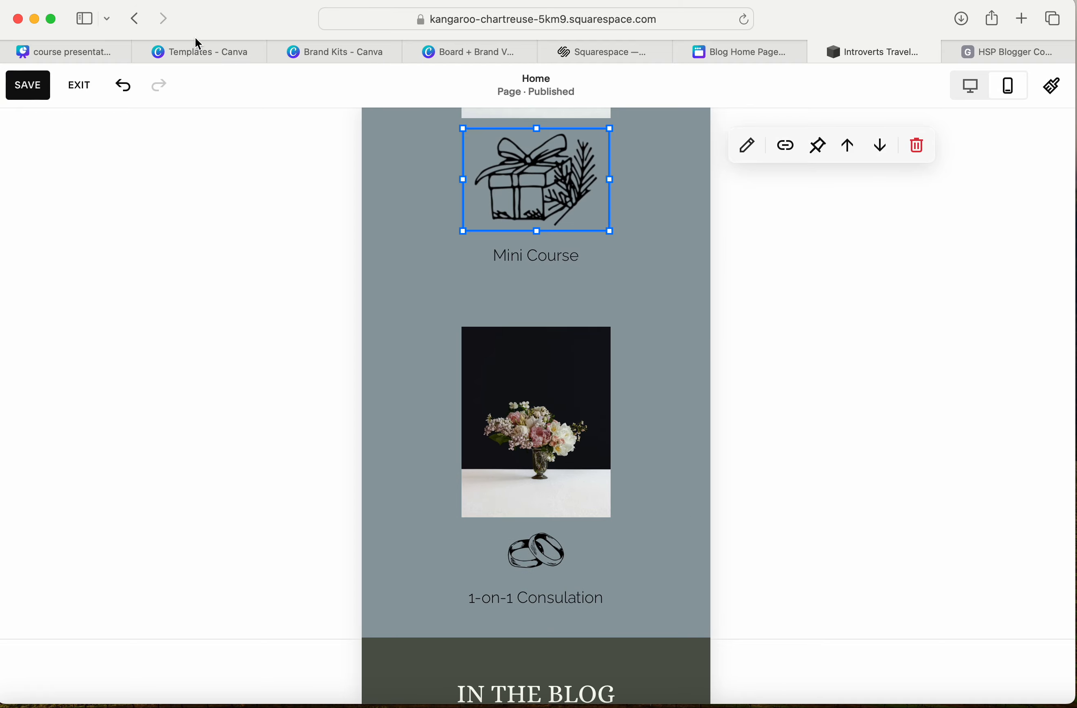
click(123, 86)
click(546, 161)
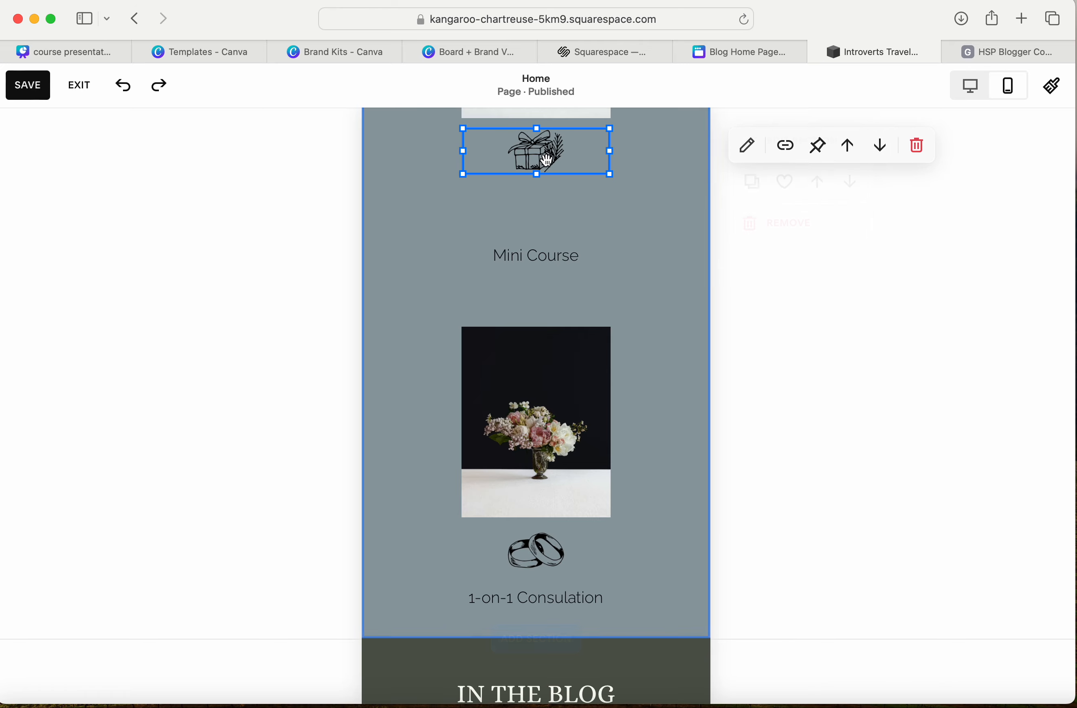
drag(546, 161, 548, 228)
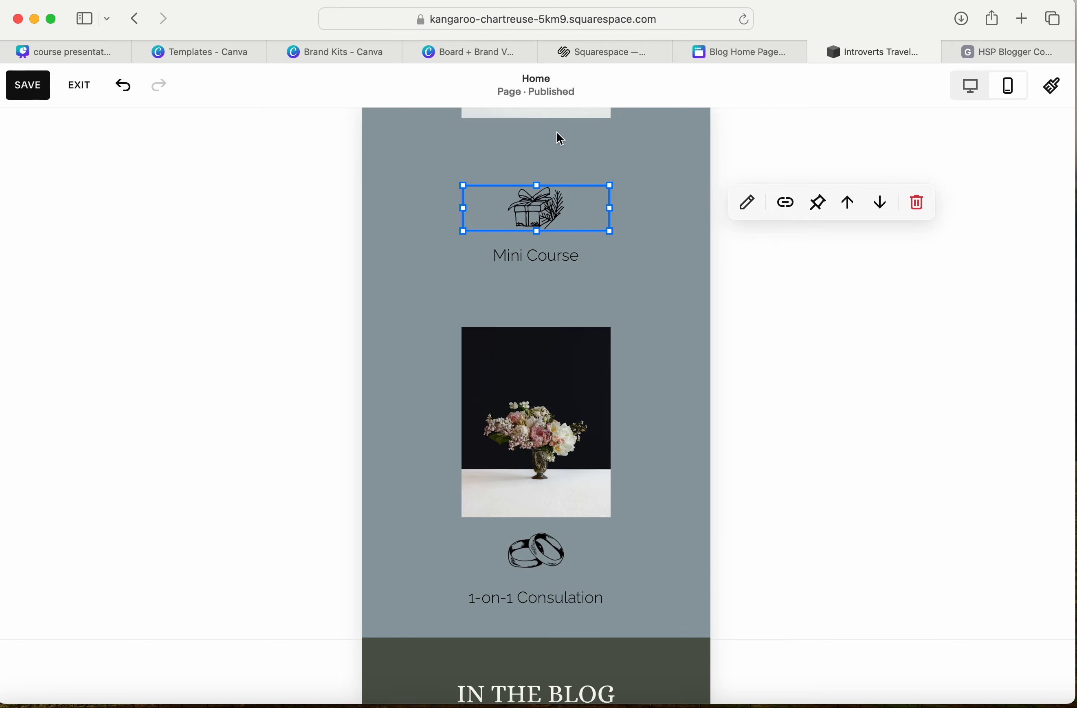
Step: Place the bouquet photo directly above the gift icon, clear of the Free Ebook label
click(566, 115)
click(564, 142)
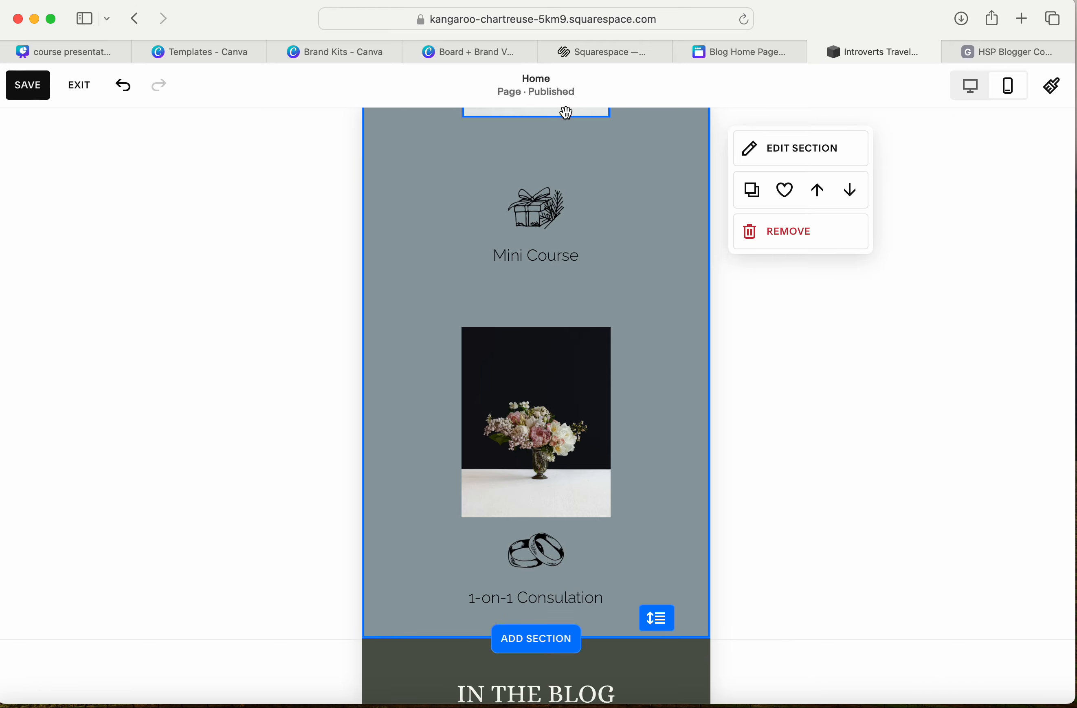
drag(567, 111, 566, 324)
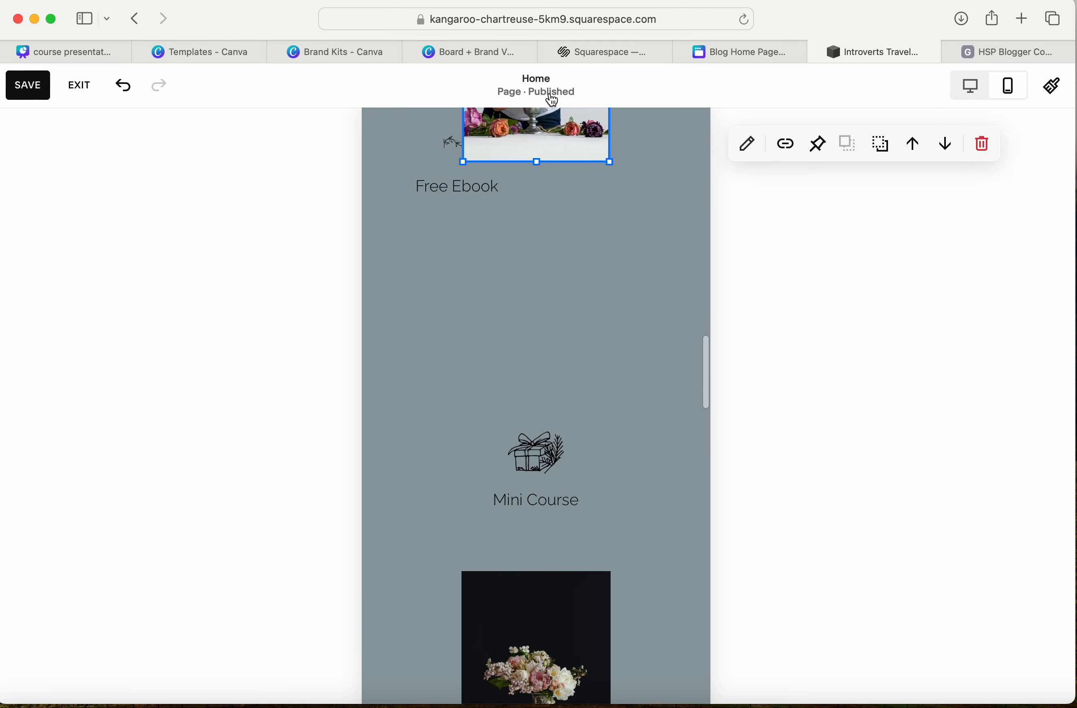
drag(551, 243, 542, 404)
Step: Center the Free Ebook label, e-reader photo and floral icon in the same column as the other products
click(509, 207)
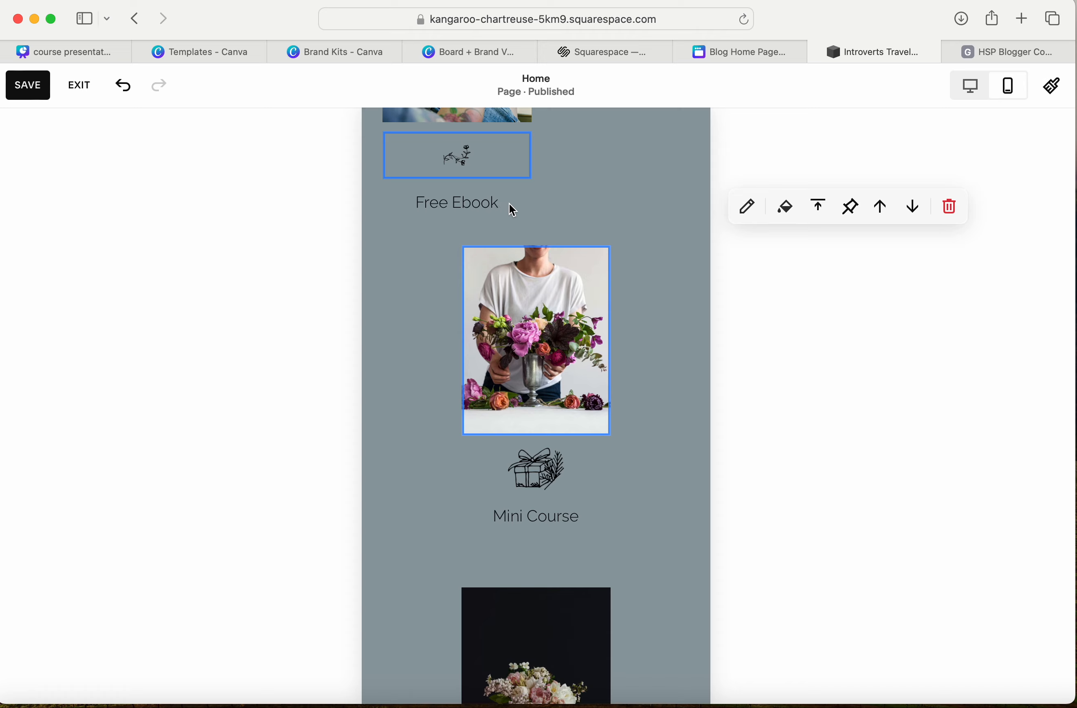
drag(510, 207, 553, 209)
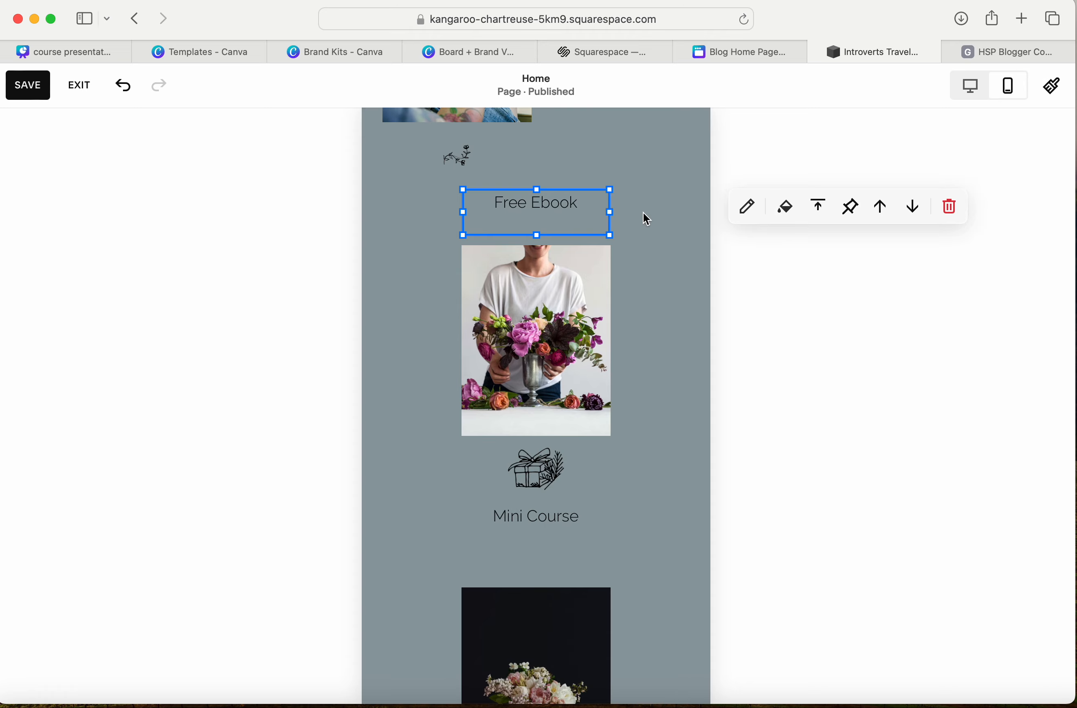
scroll(643, 213, up, 1)
scroll(643, 213, down, 2)
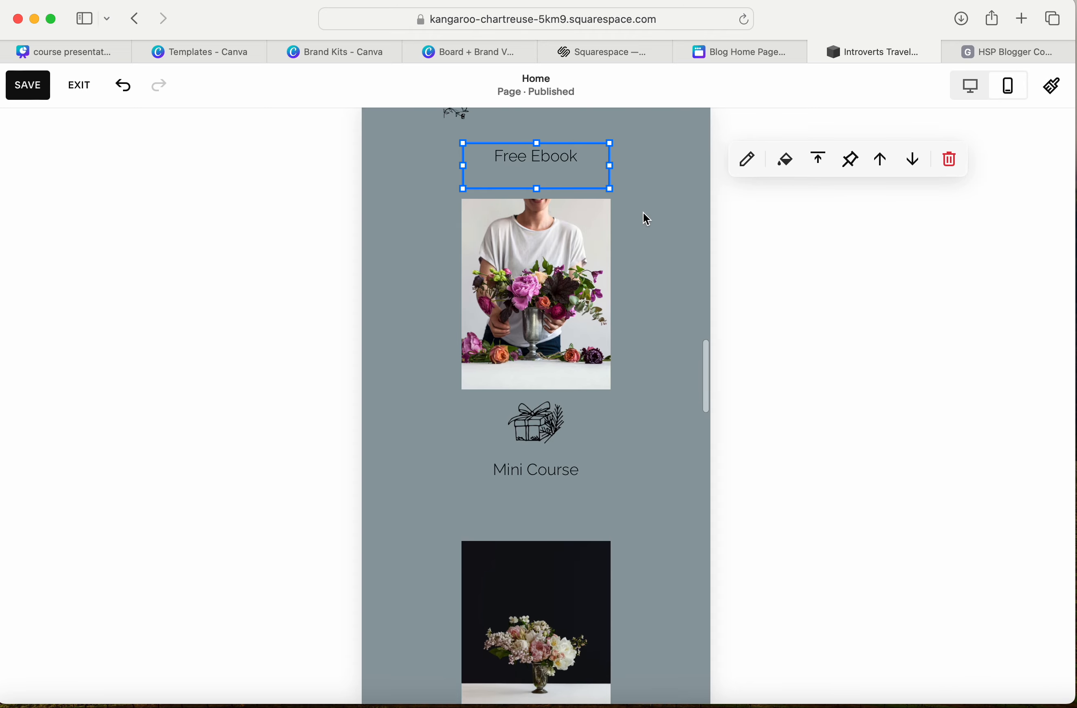
scroll(643, 215, up, 2)
scroll(647, 225, up, 4)
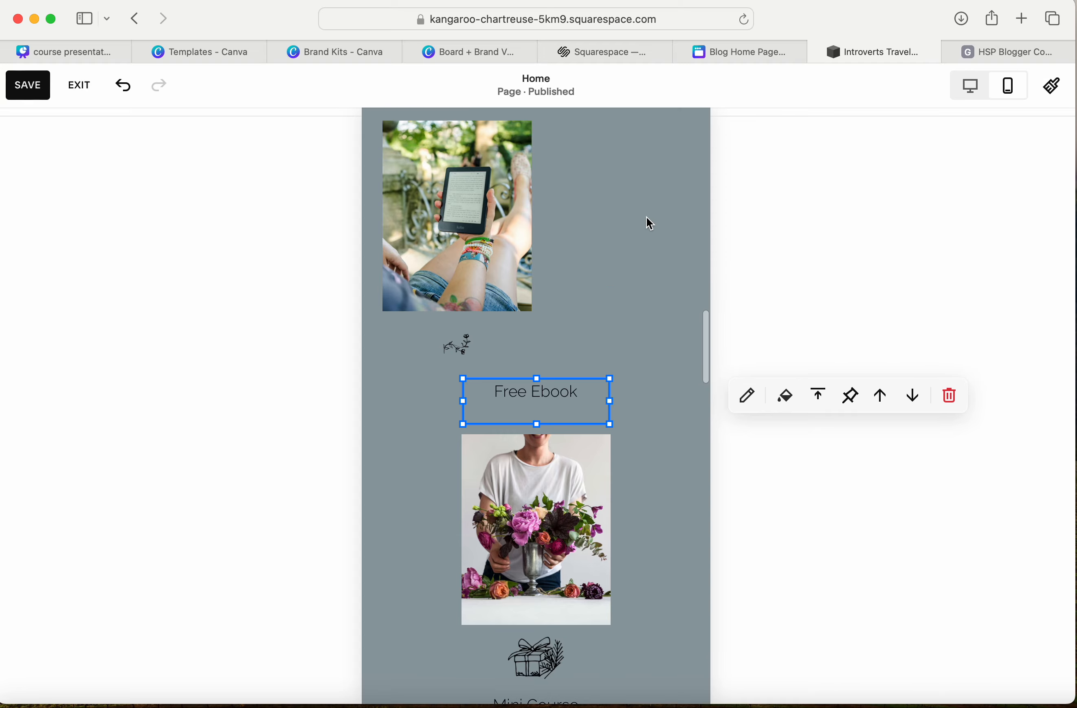
scroll(644, 256, up, 2)
drag(449, 255, 527, 252)
drag(457, 433, 539, 433)
Step: Raise the Free Ebook label so it sits immediately beneath the floral icon
click(554, 483)
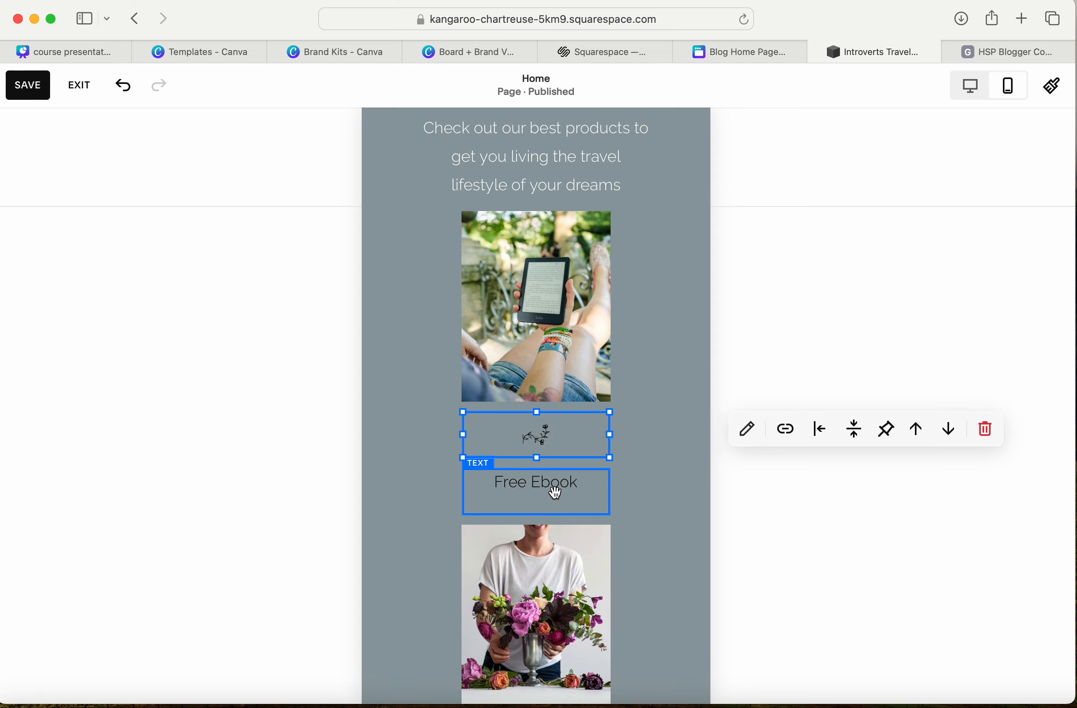
drag(554, 480, 554, 462)
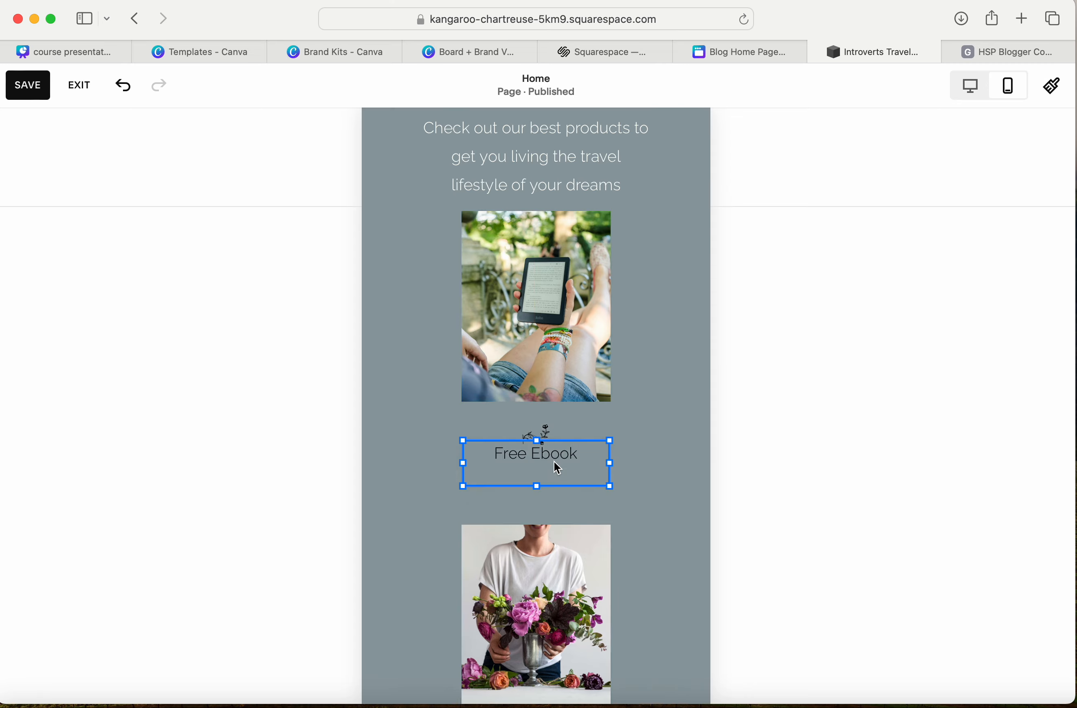
click(685, 388)
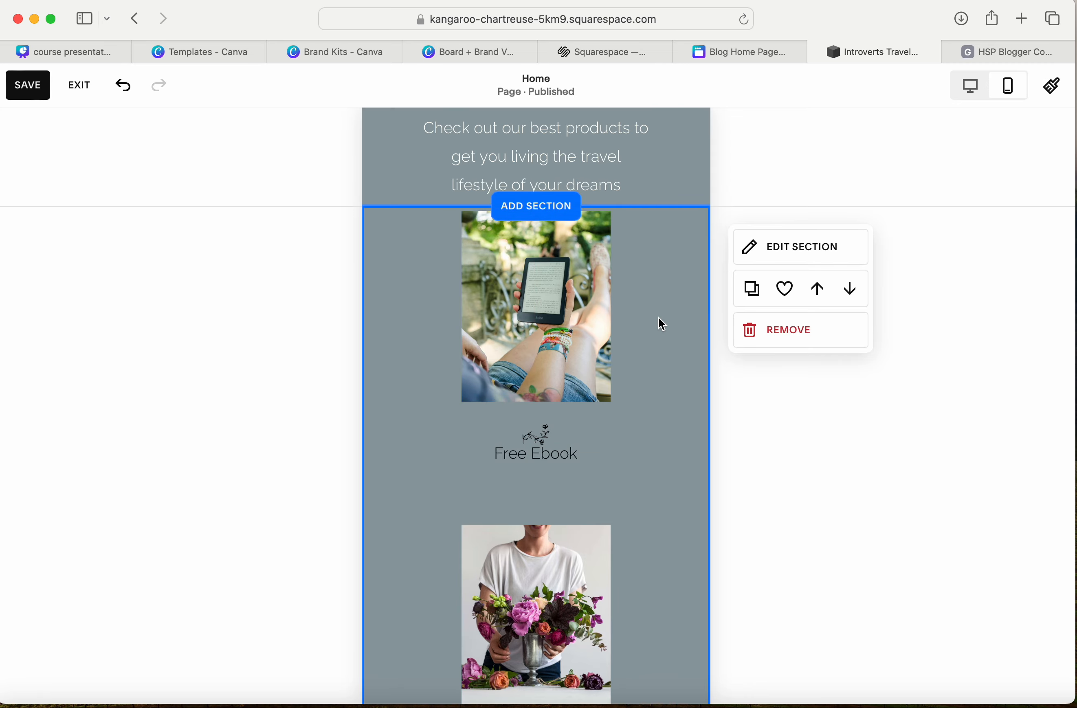
Step: Review the stacked product column in mobile view, and switch to desktop view to check the three-product row
scroll(662, 324, down, 9)
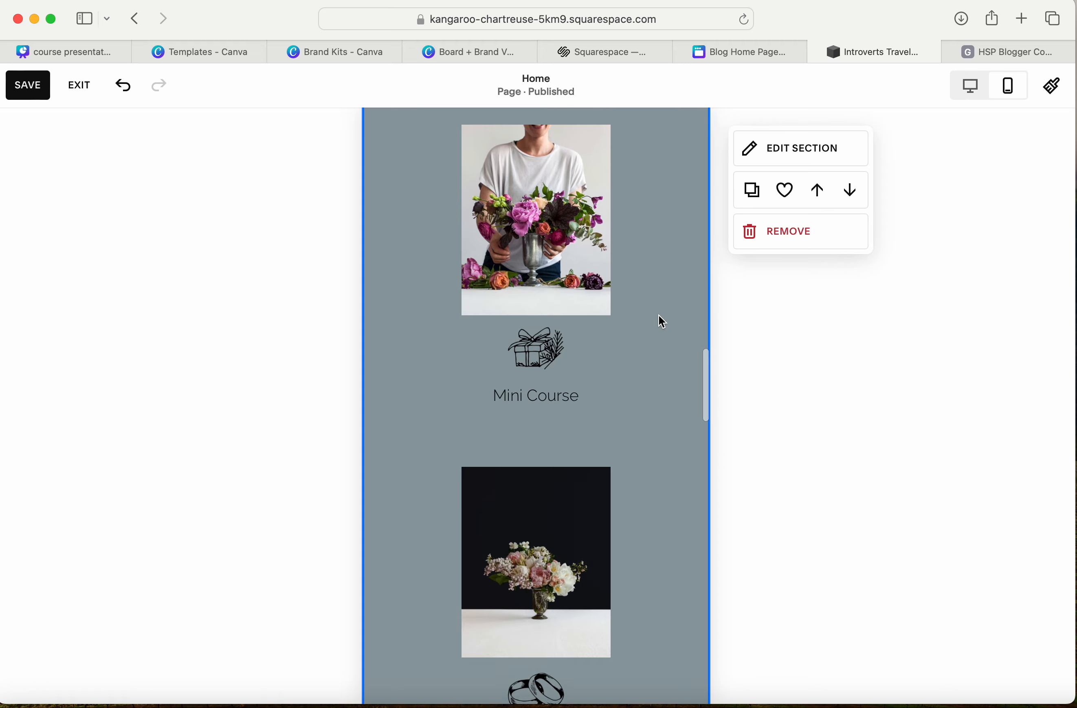
scroll(659, 315, down, 3)
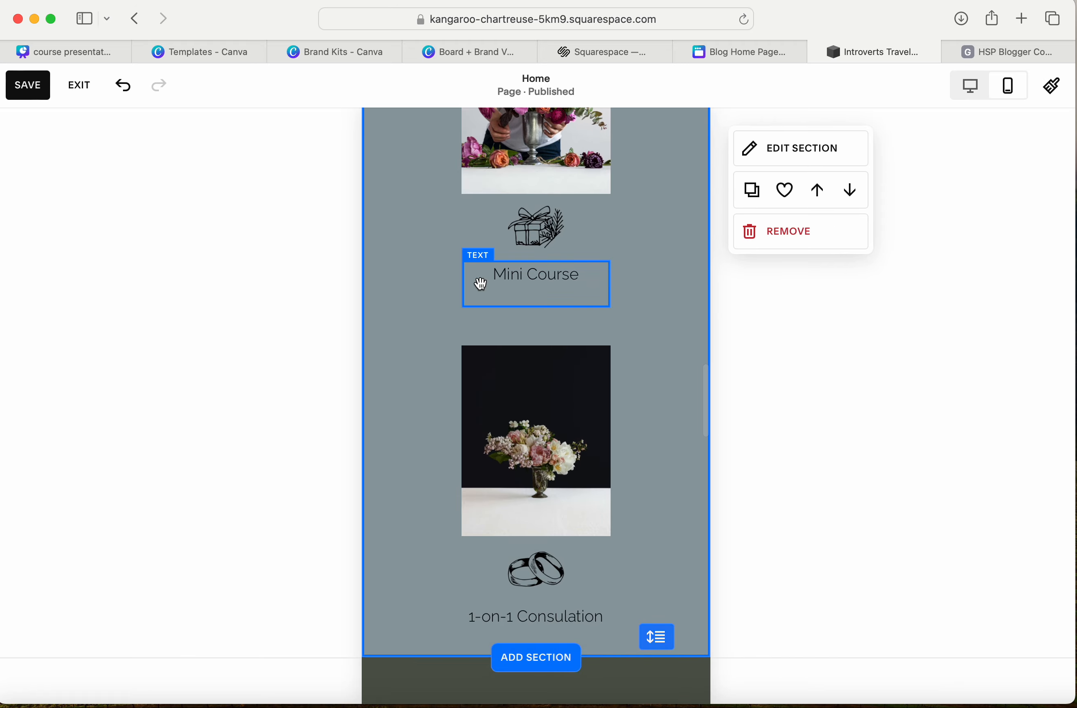
scroll(554, 285, down, 5)
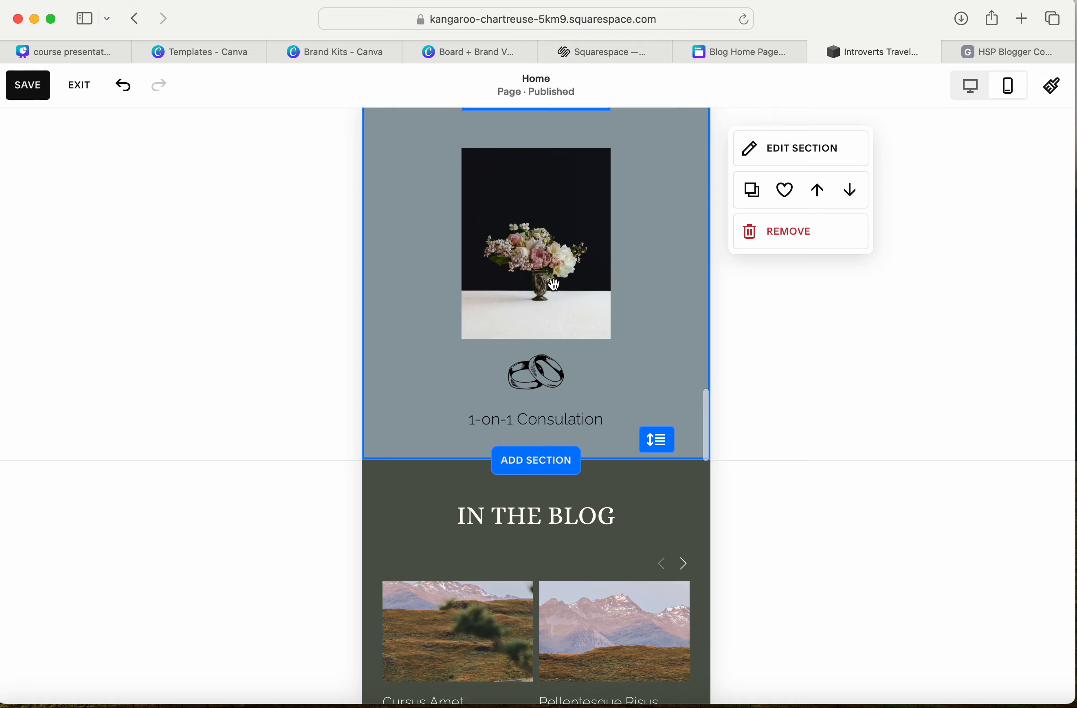
scroll(555, 285, up, 15)
scroll(555, 285, up, 5)
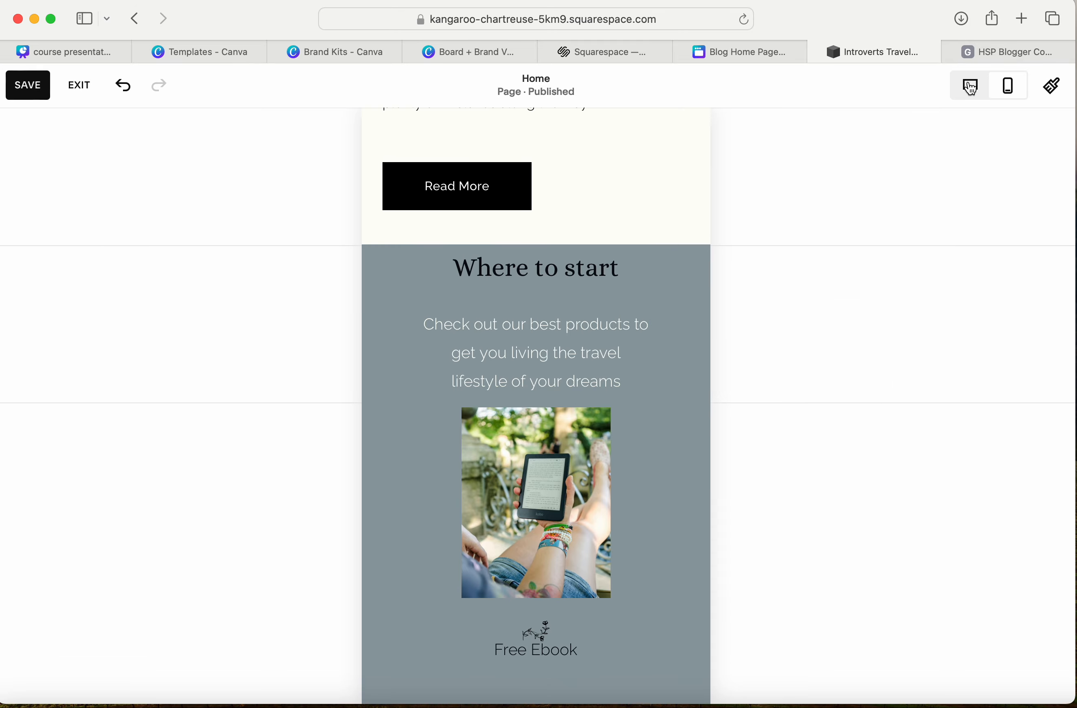
click(970, 86)
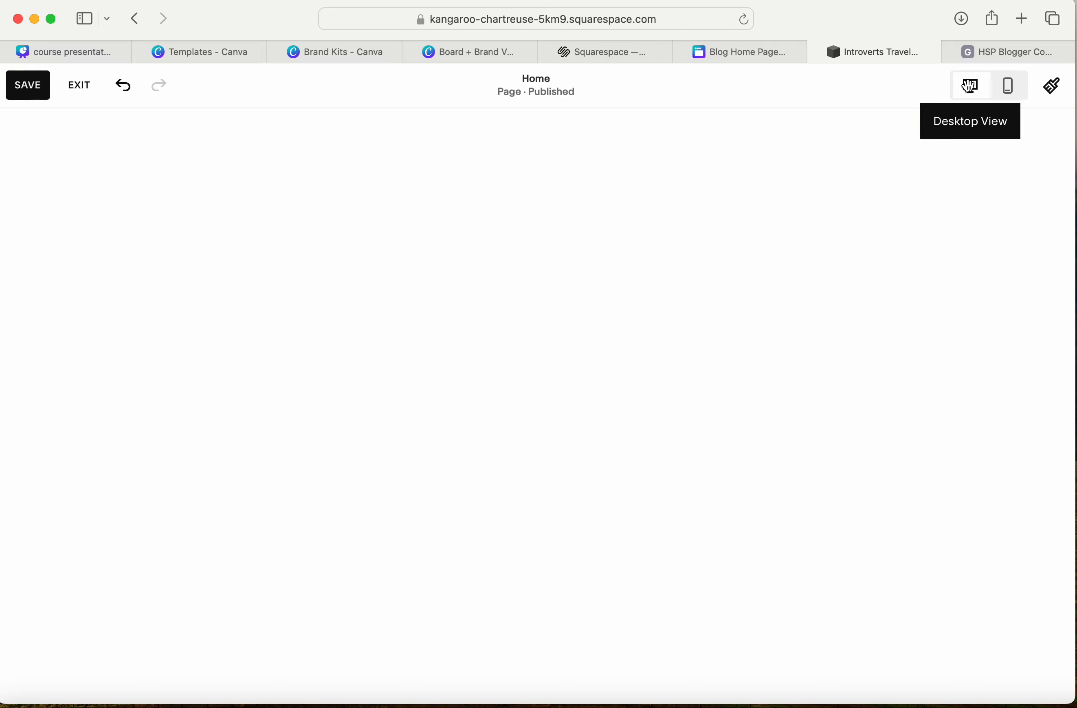
scroll(646, 358, down, 5)
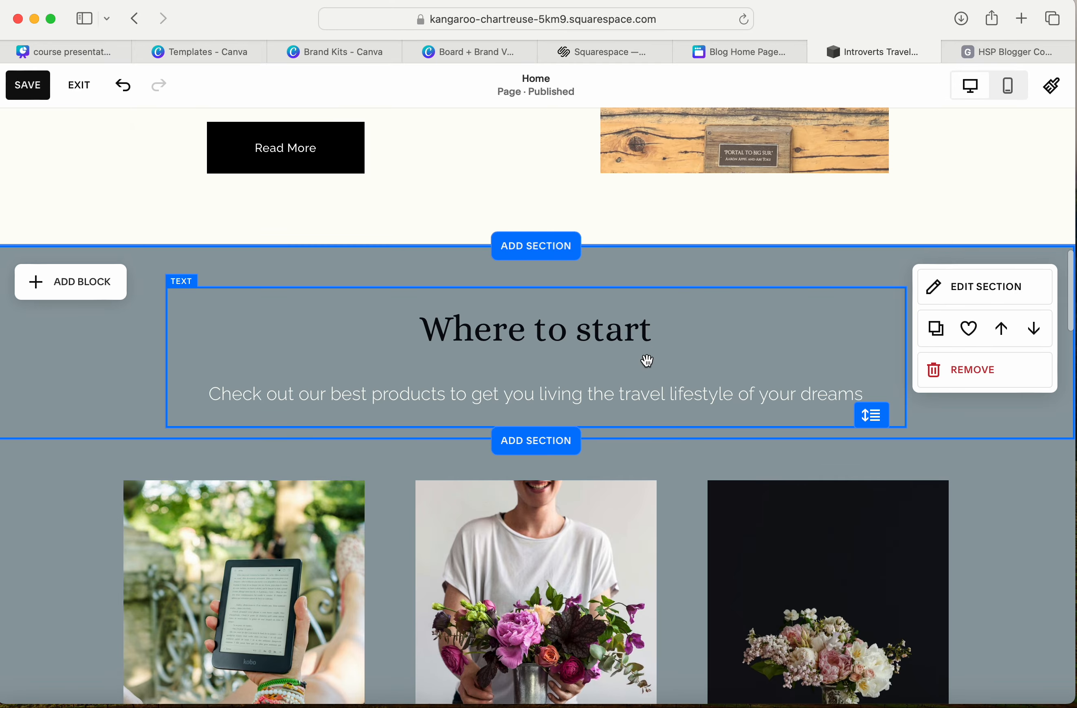
scroll(646, 360, down, 4)
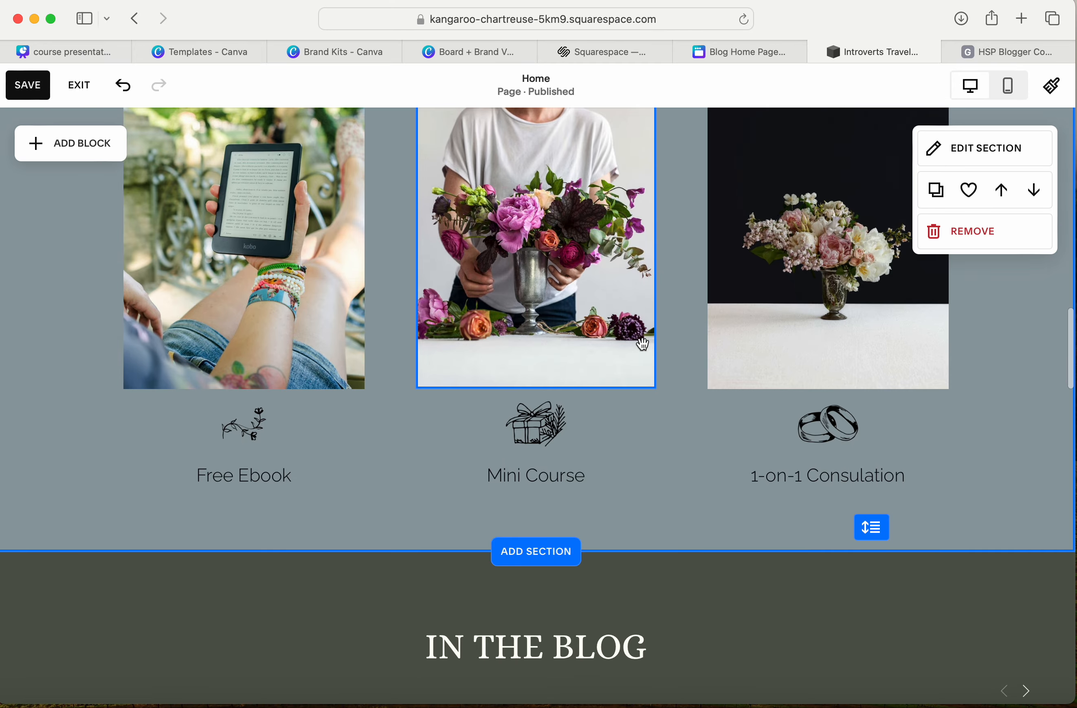
Step: Add a line block to the product section and place it just beneath the Free Ebook label
click(75, 152)
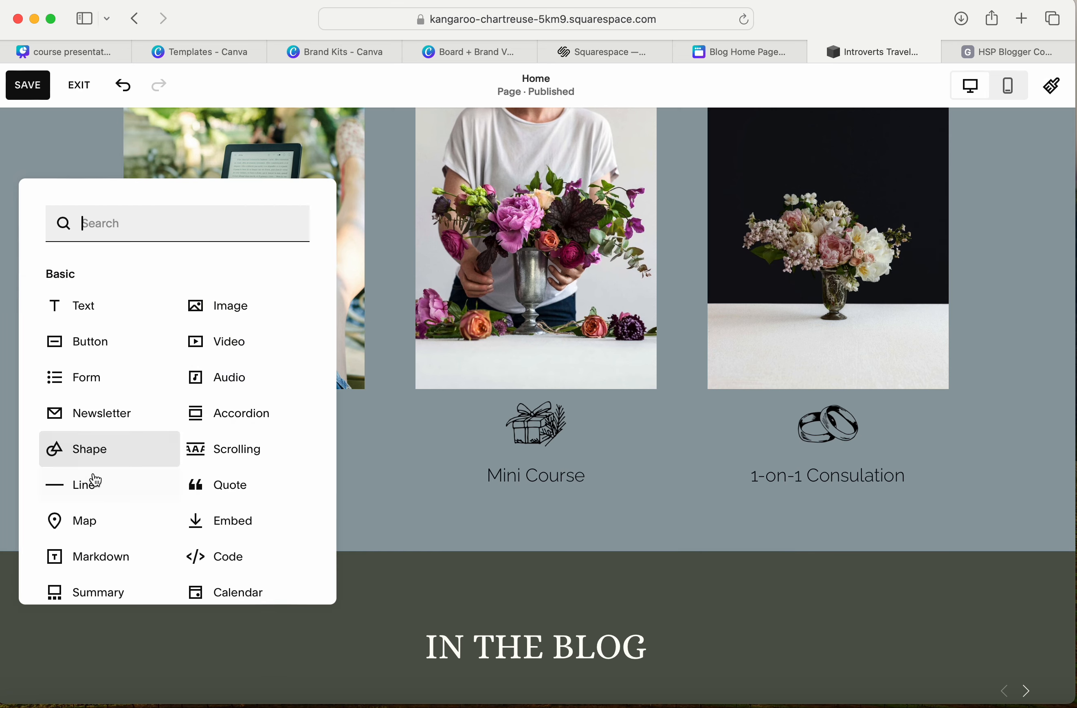
click(92, 486)
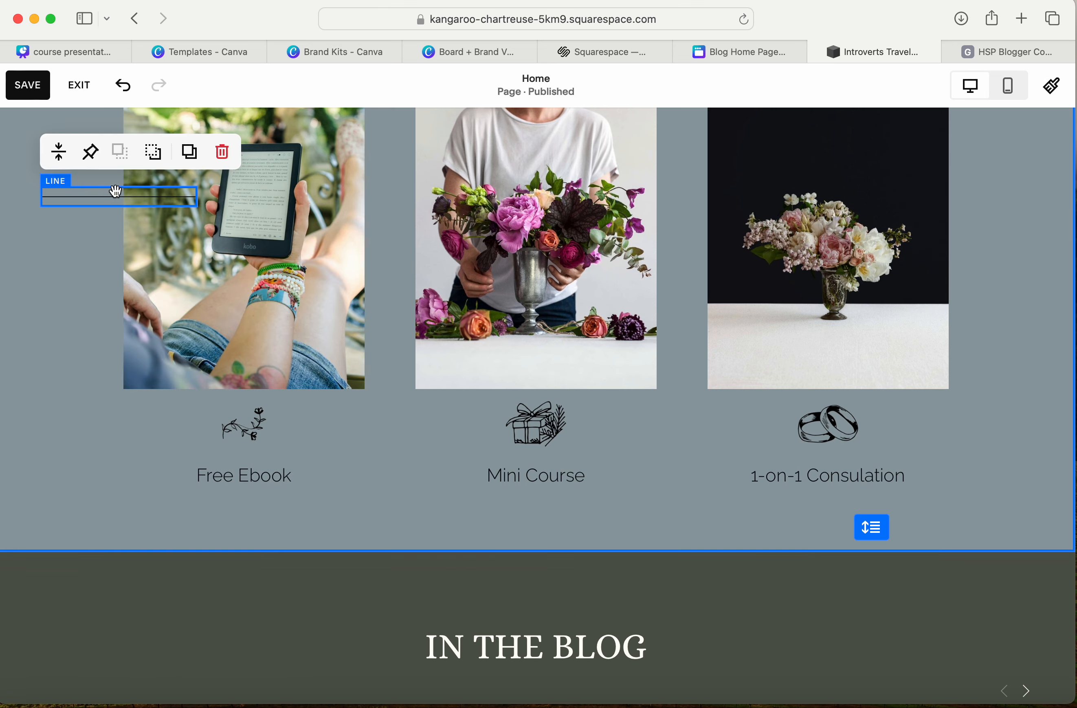
drag(106, 197, 227, 491)
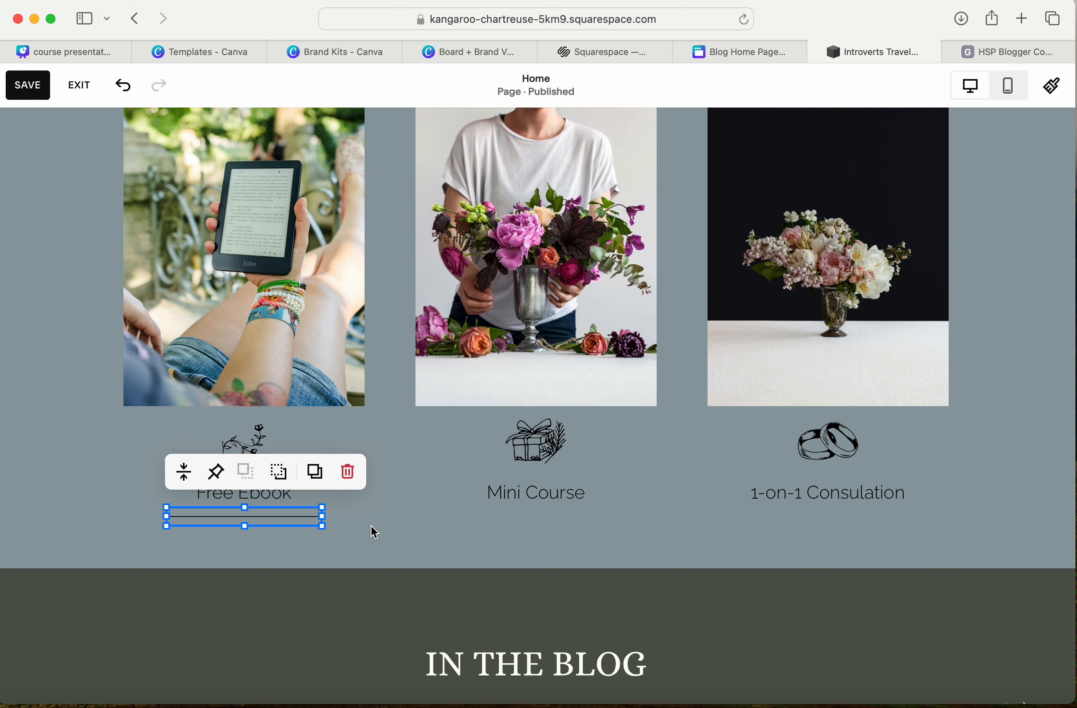
click(393, 540)
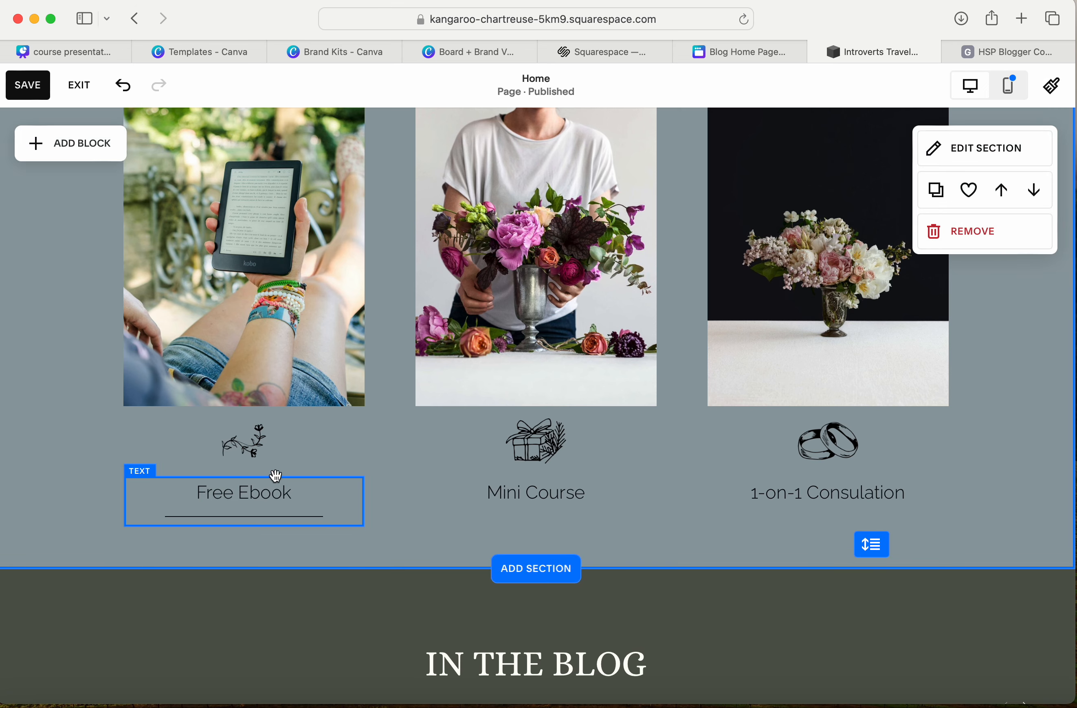
Step: Check the new line in mobile view, trying the Free Ebook label slightly lower, and review the product column's spacing
click(1016, 88)
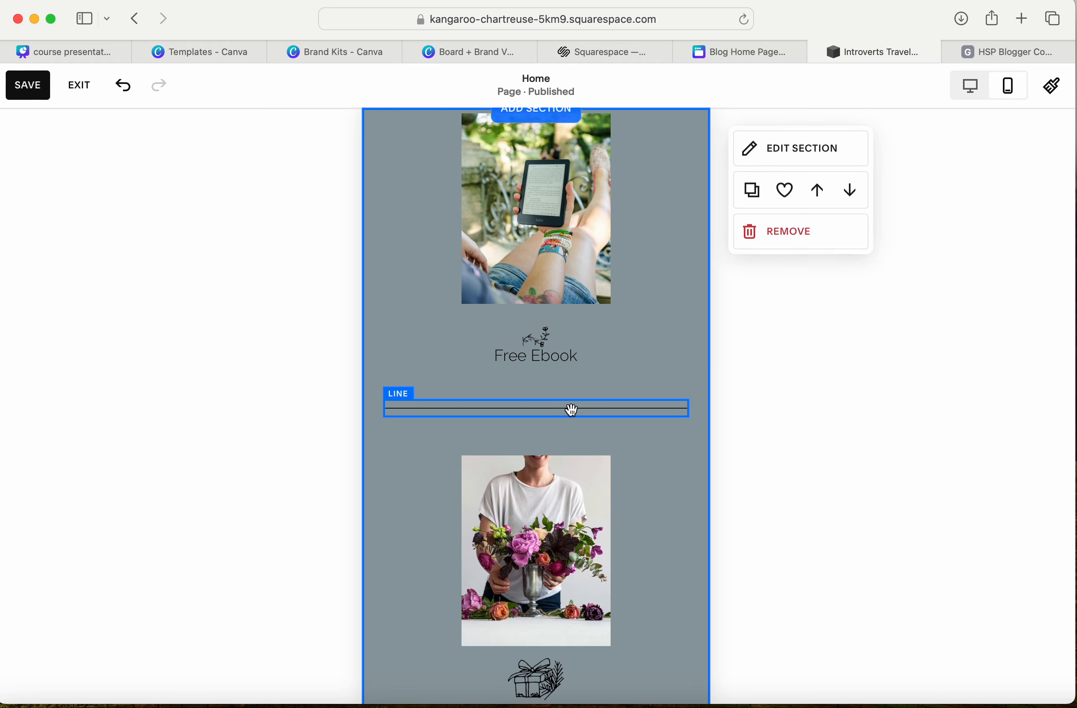
click(571, 409)
click(563, 359)
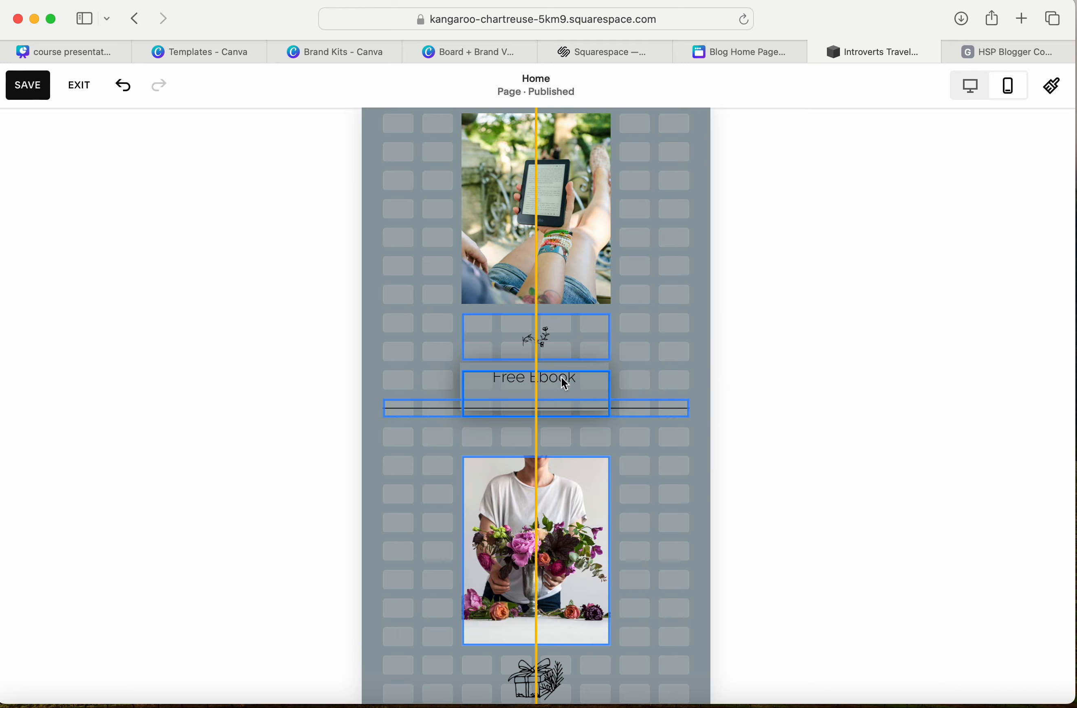
click(660, 315)
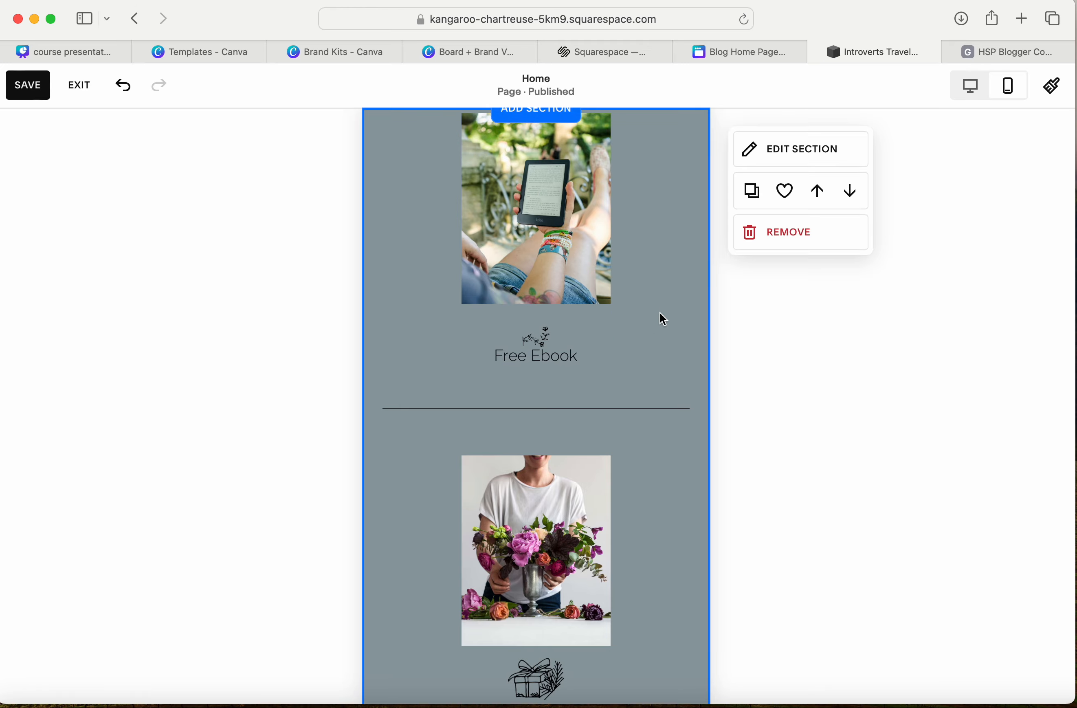
scroll(660, 314, down, 2)
scroll(660, 314, up, 8)
scroll(660, 314, down, 15)
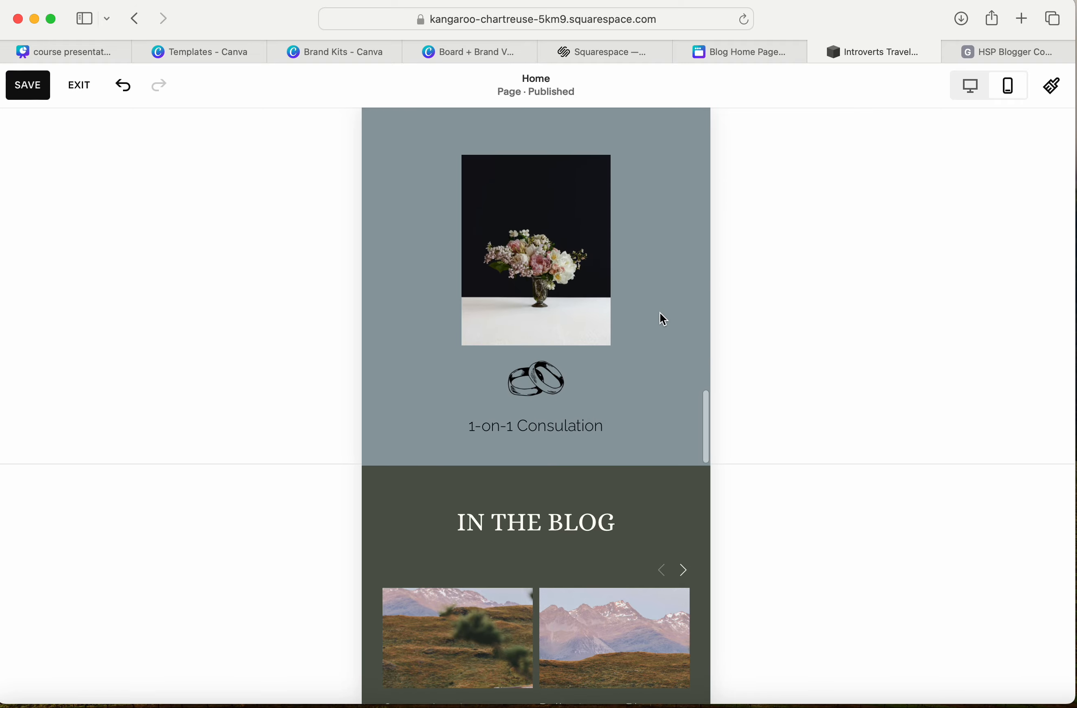
scroll(660, 313, up, 5)
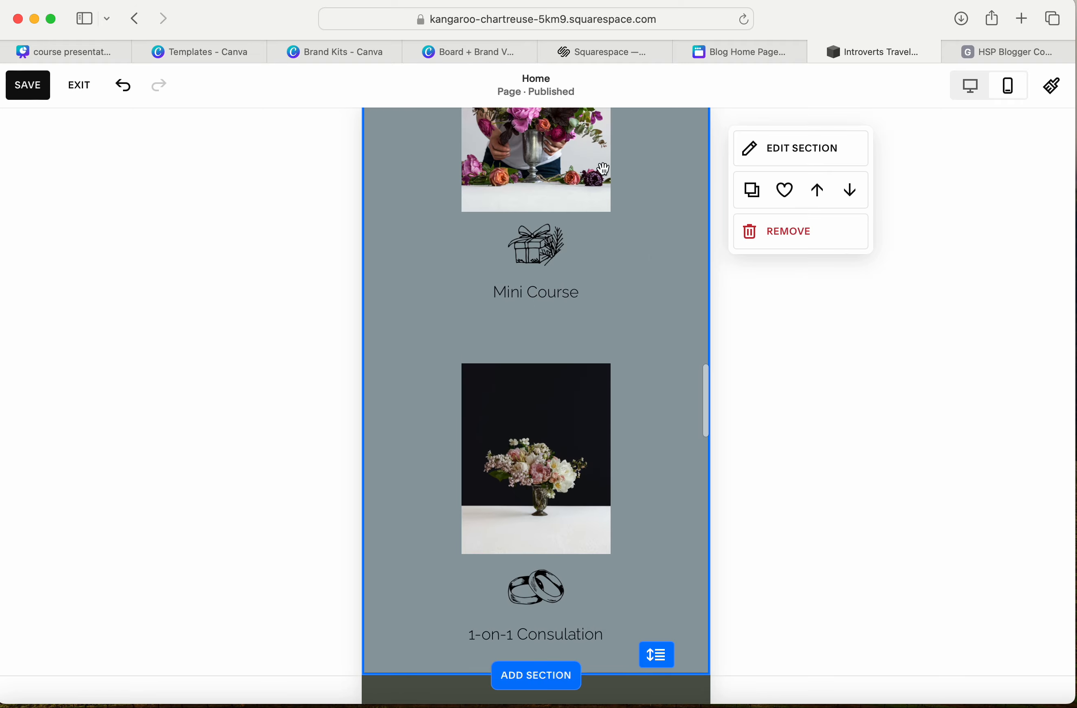
Step: Review the mobile layout from the product column down through the blog, quote and sign-up sections, including the free-guide image
scroll(626, 245, up, 10)
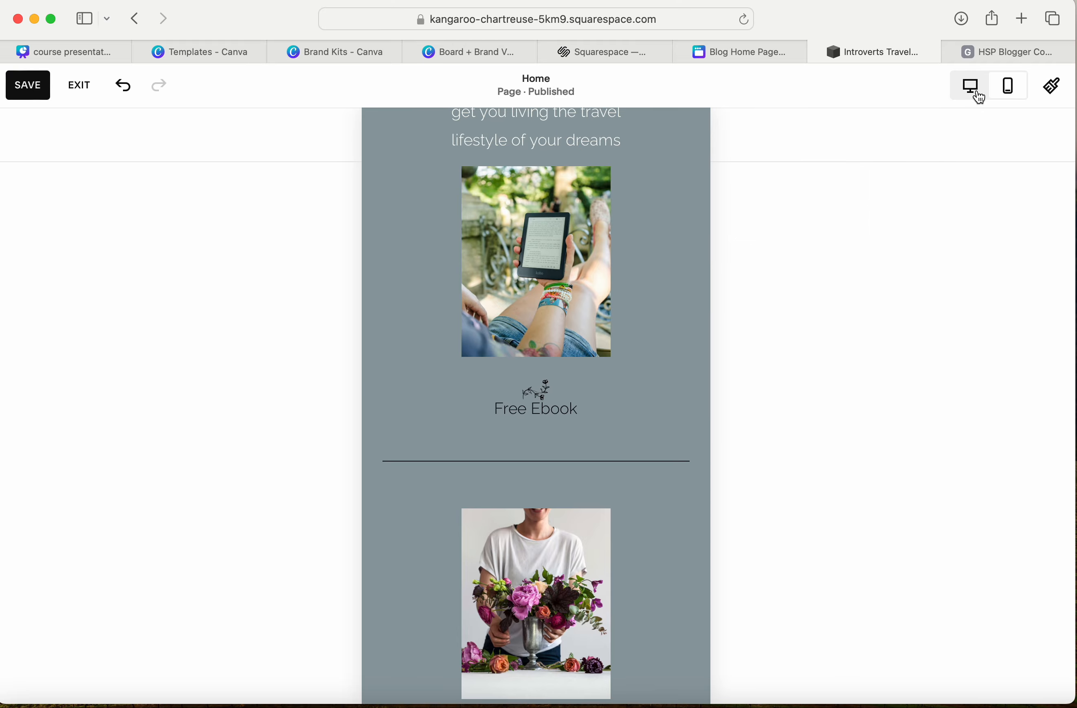
scroll(617, 368, down, 15)
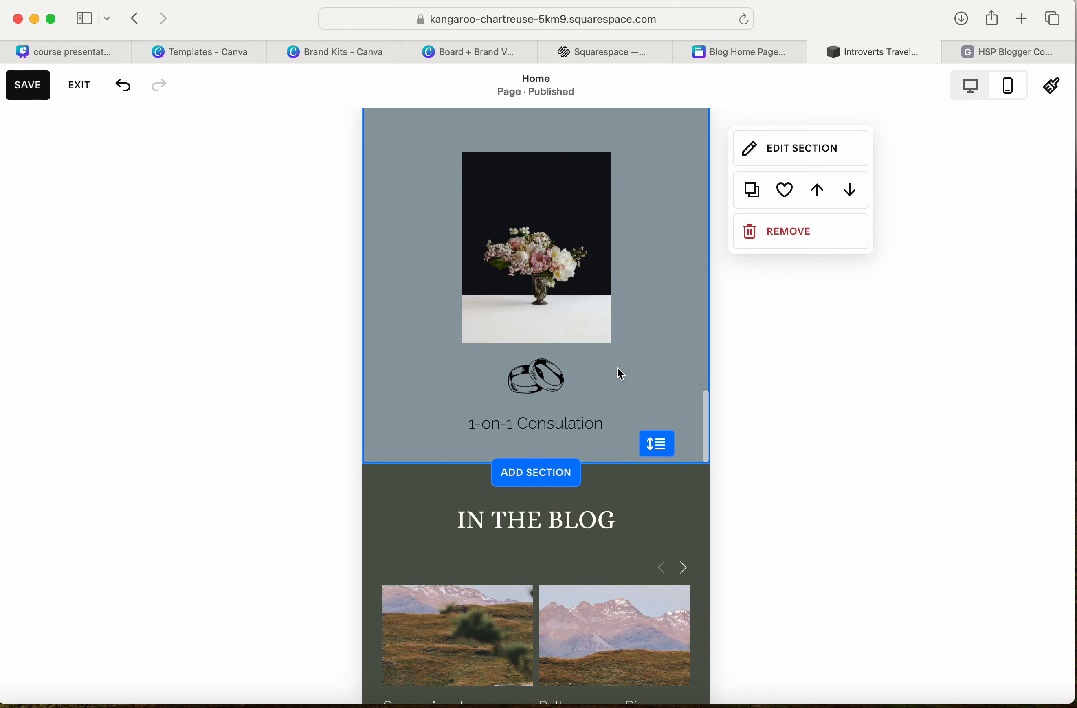
scroll(617, 374, down, 3)
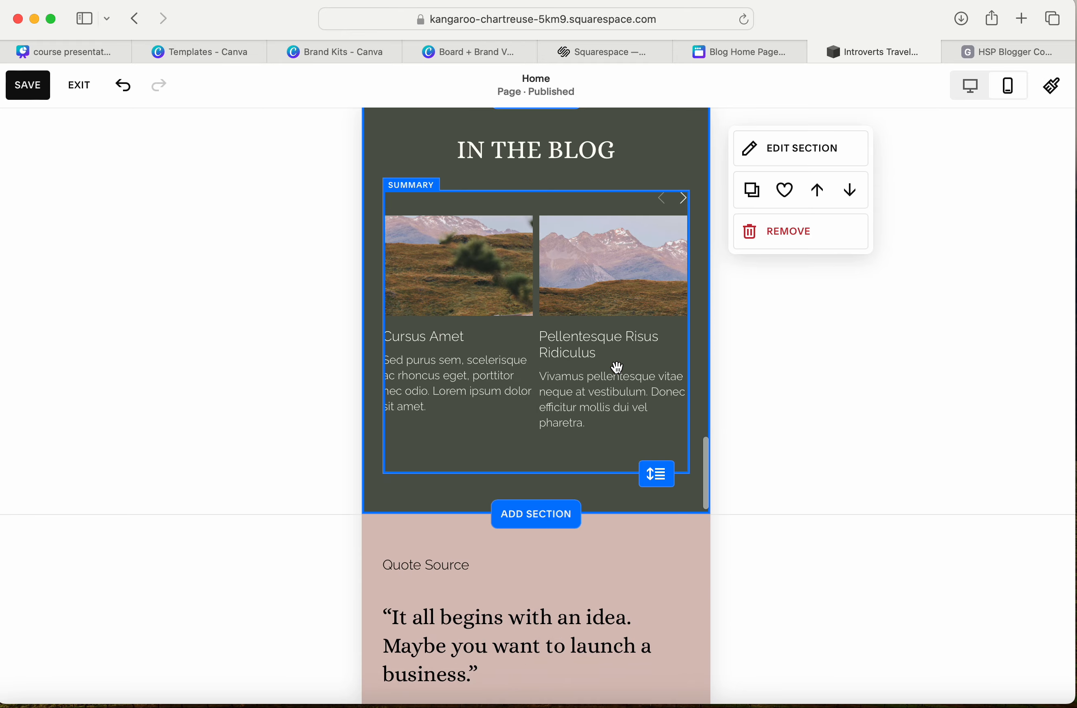
click(688, 199)
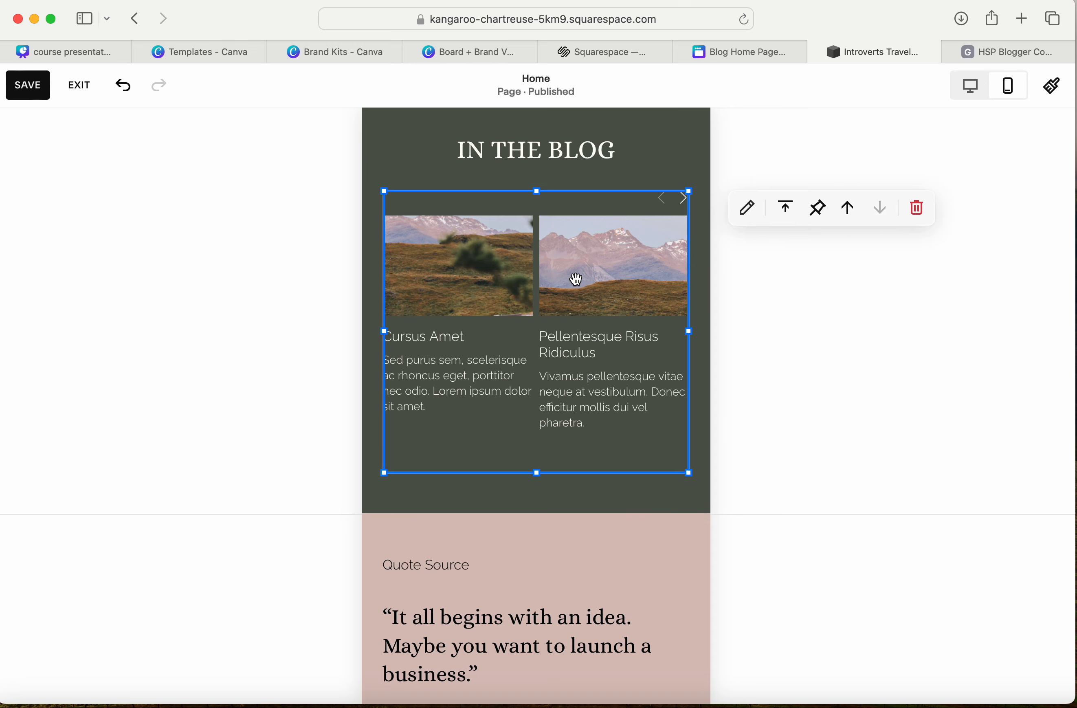
scroll(577, 280, down, 15)
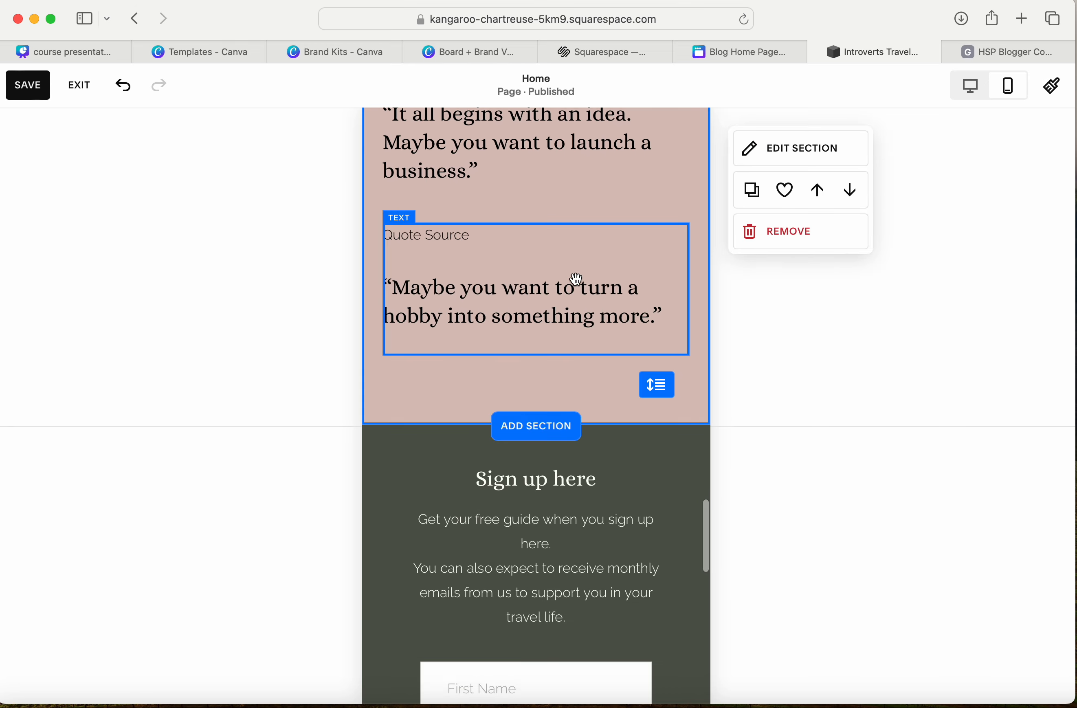
scroll(577, 279, down, 13)
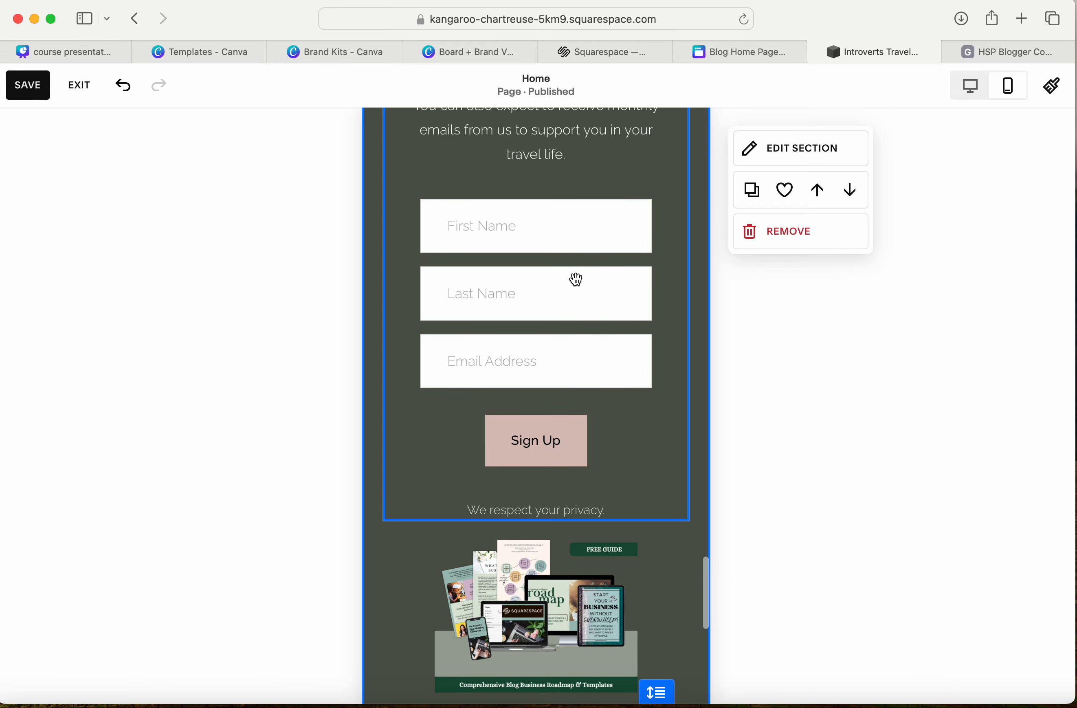
scroll(577, 279, down, 4)
scroll(577, 279, up, 3)
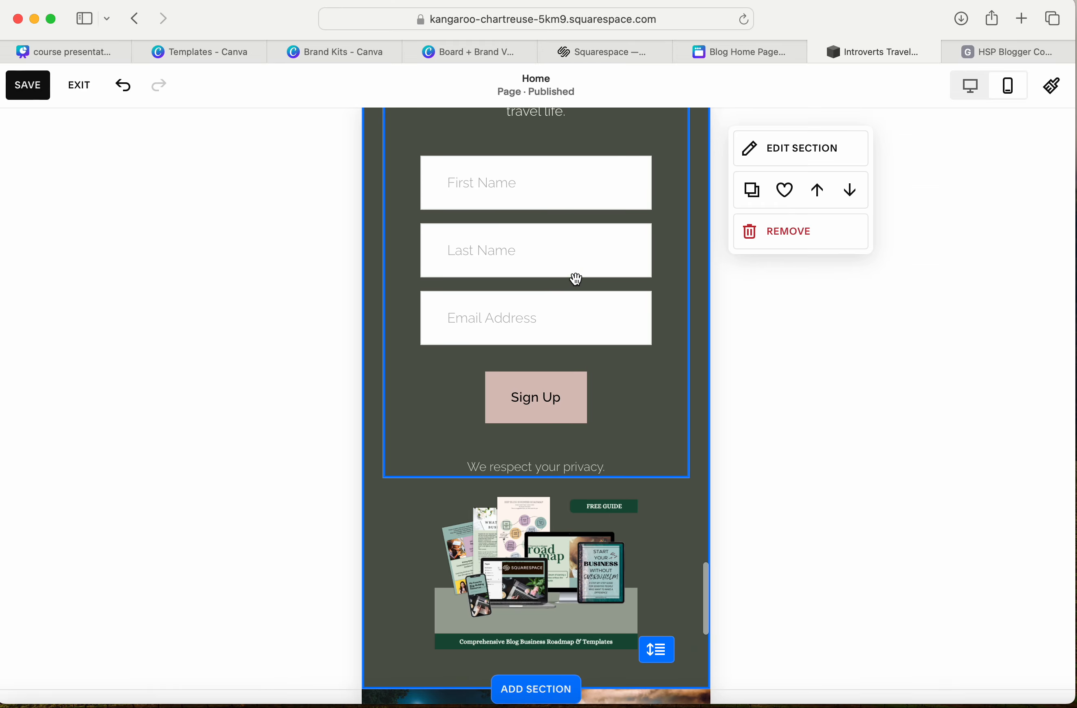
scroll(577, 279, up, 7)
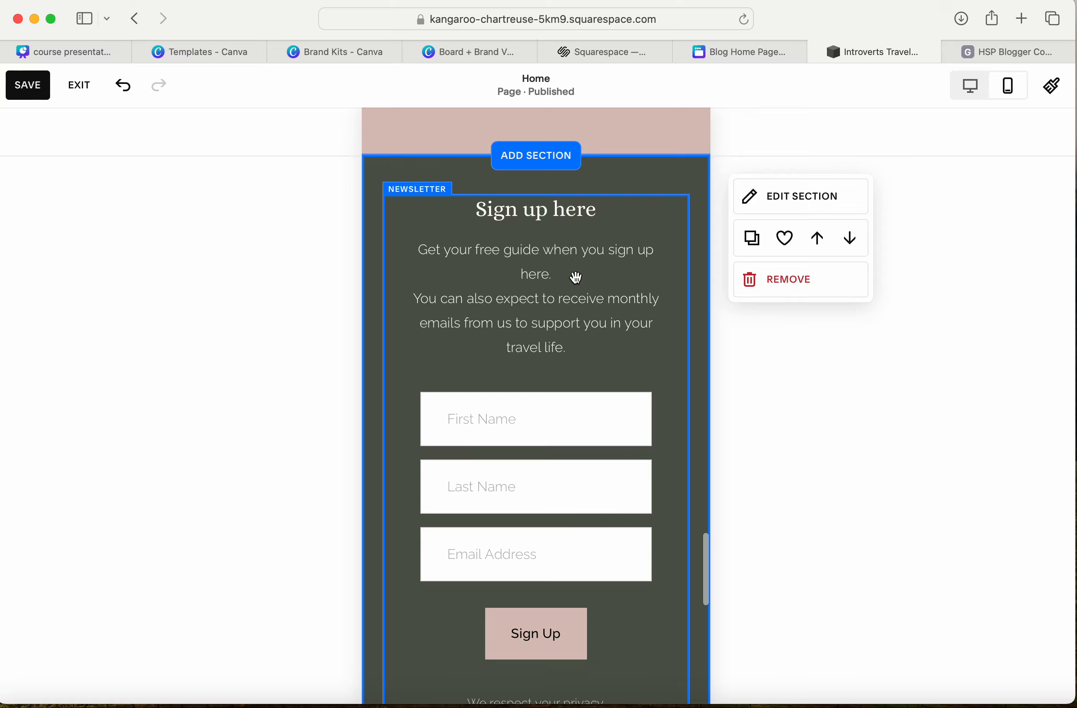
scroll(577, 278, down, 10)
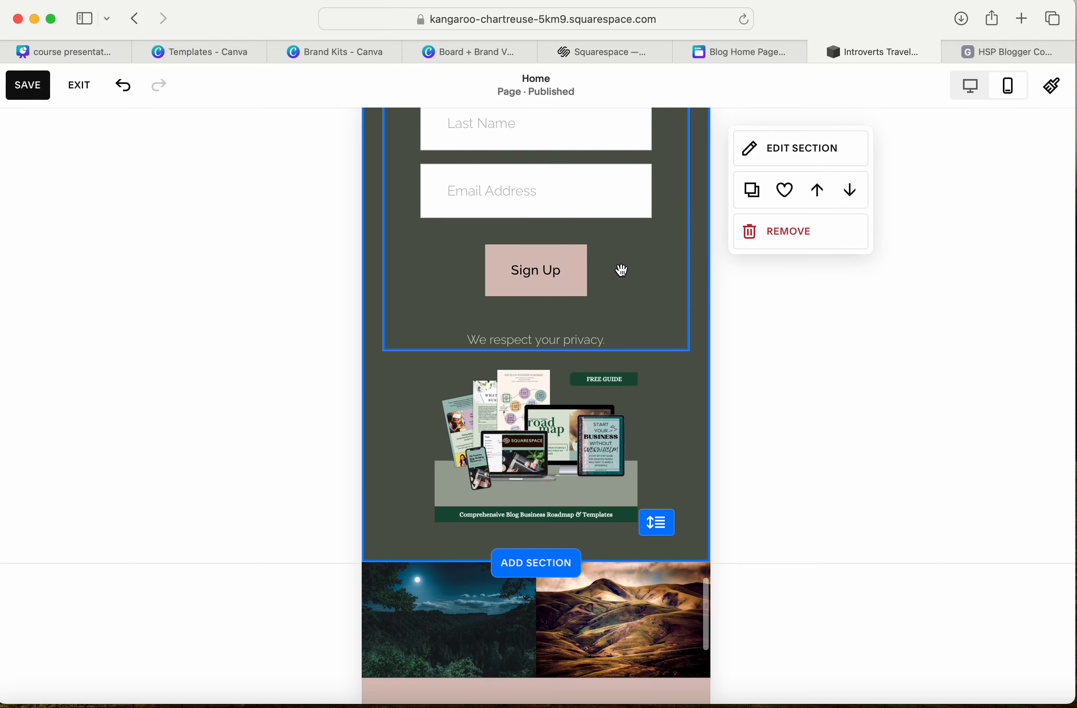
click(584, 471)
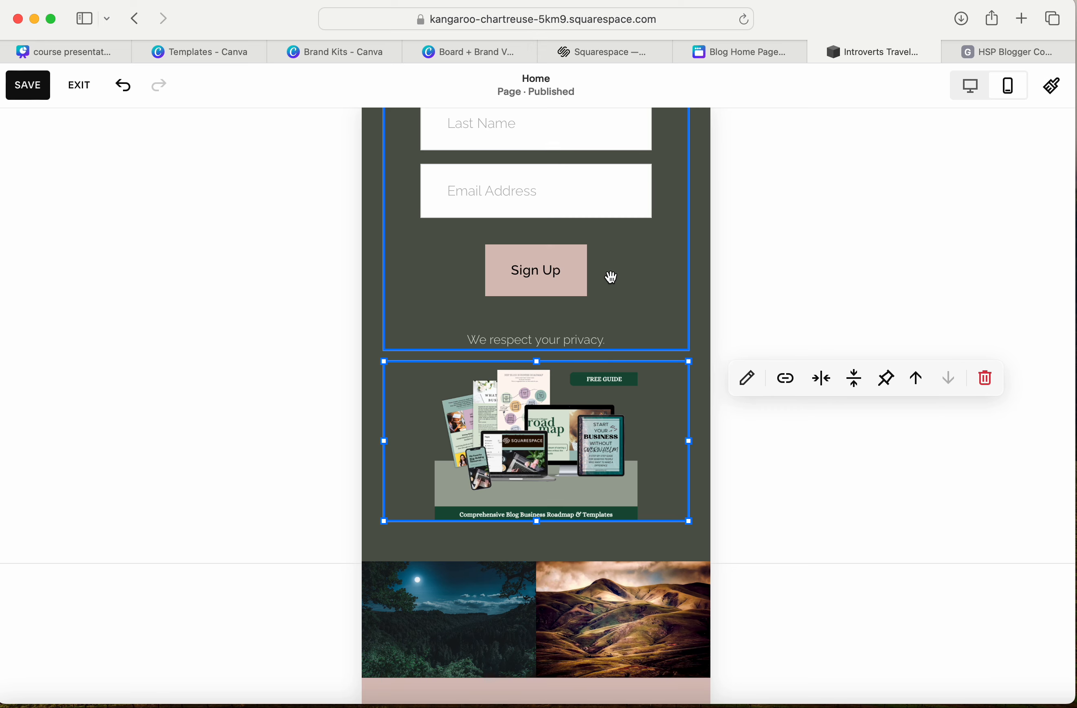
scroll(611, 278, up, 10)
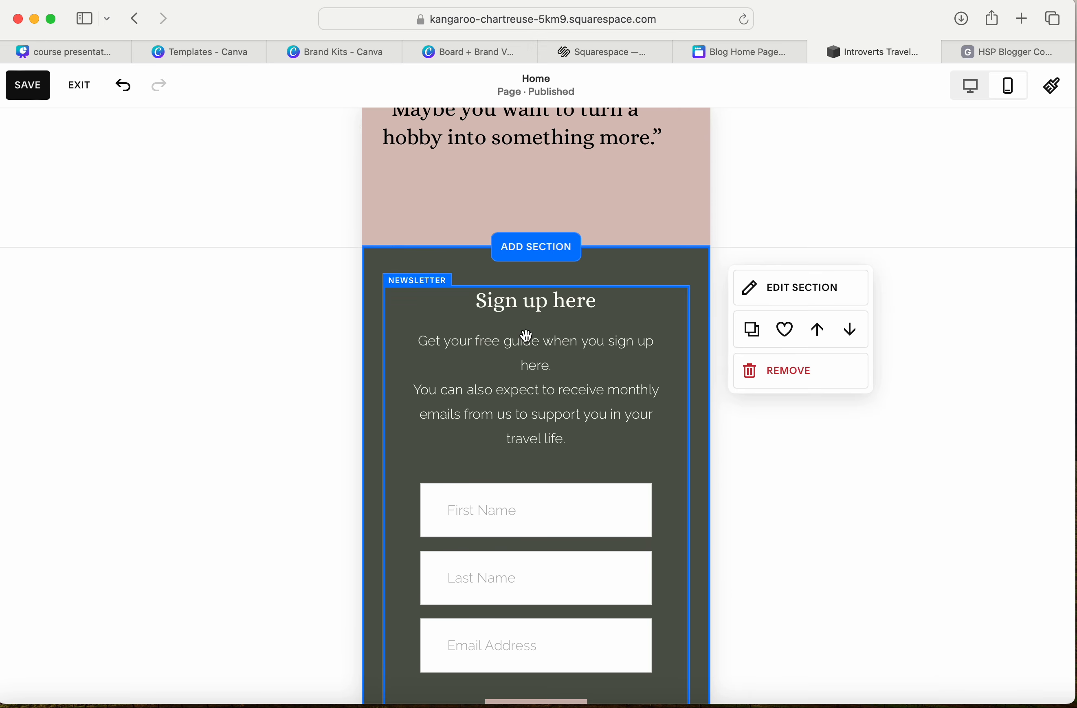
scroll(622, 339, down, 15)
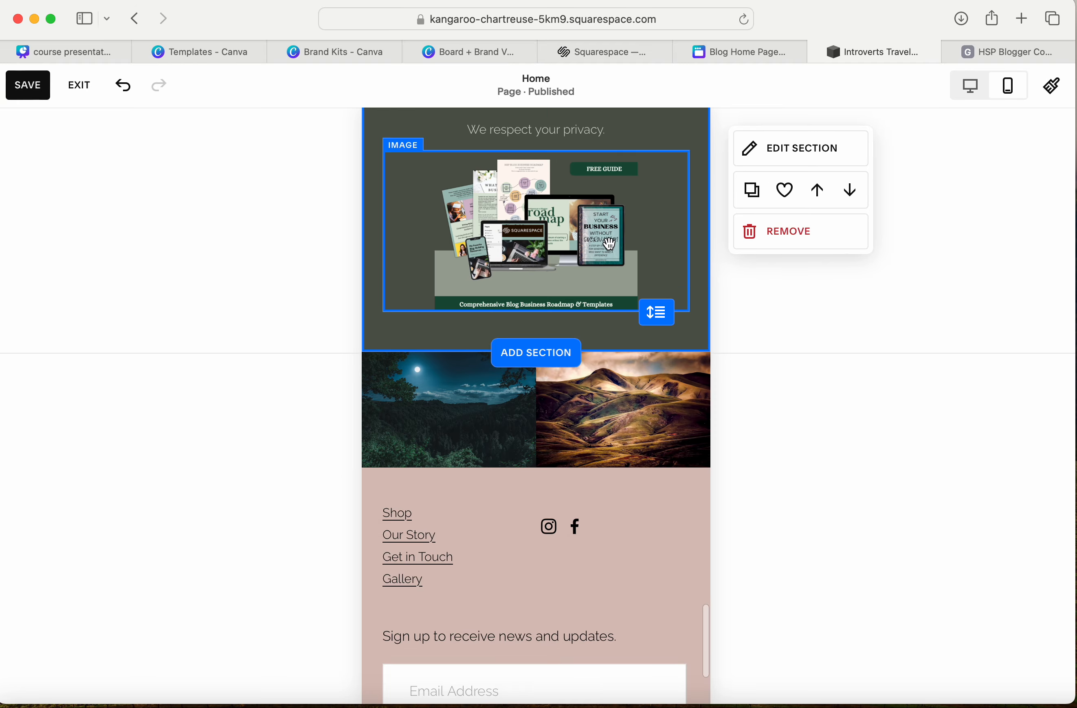
Step: Move the free-guide image above the newsletter form in mobile view and check the reordered sign-up section
click(574, 238)
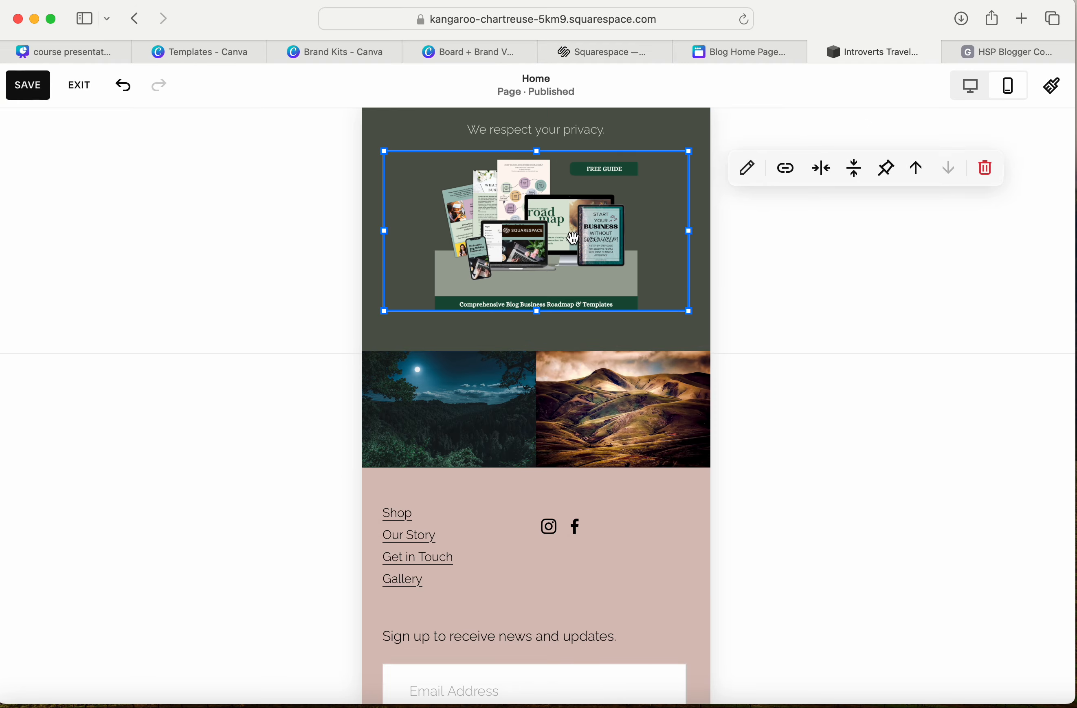
click(921, 177)
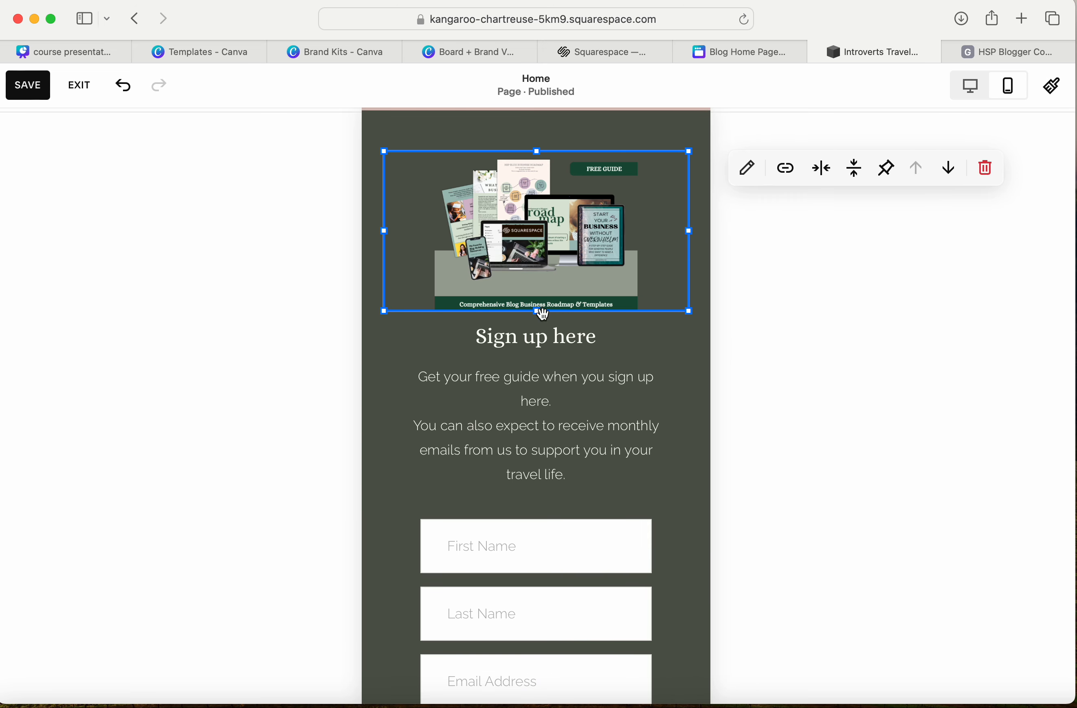
scroll(603, 236, up, 3)
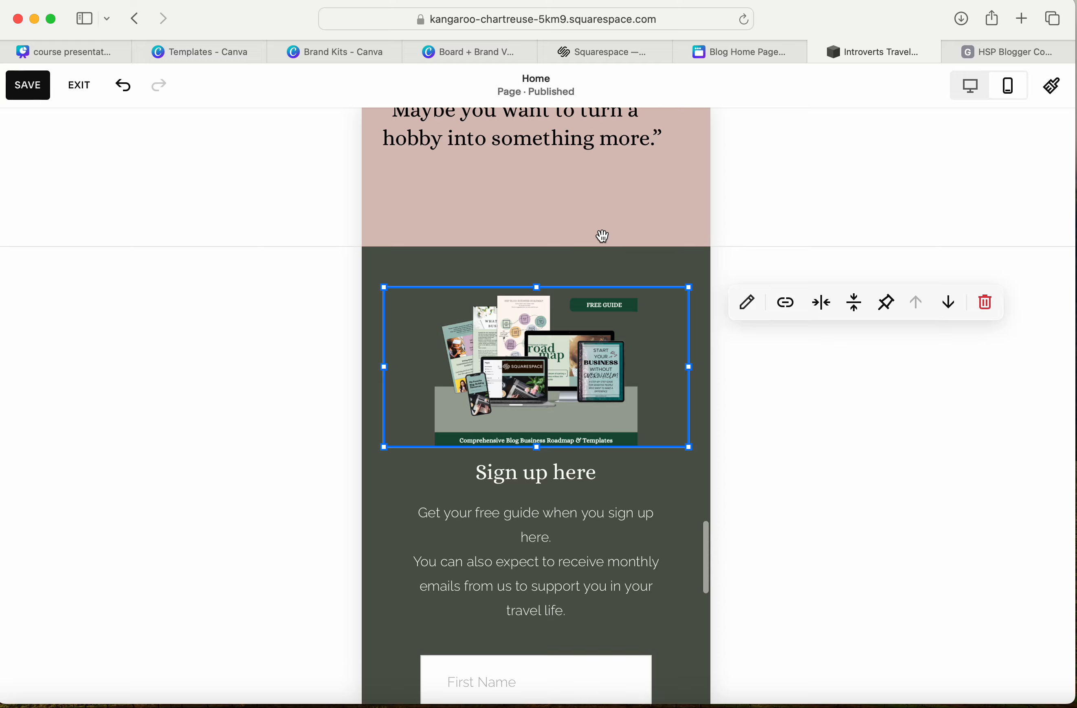
scroll(603, 236, down, 9)
click(603, 234)
scroll(603, 234, up, 2)
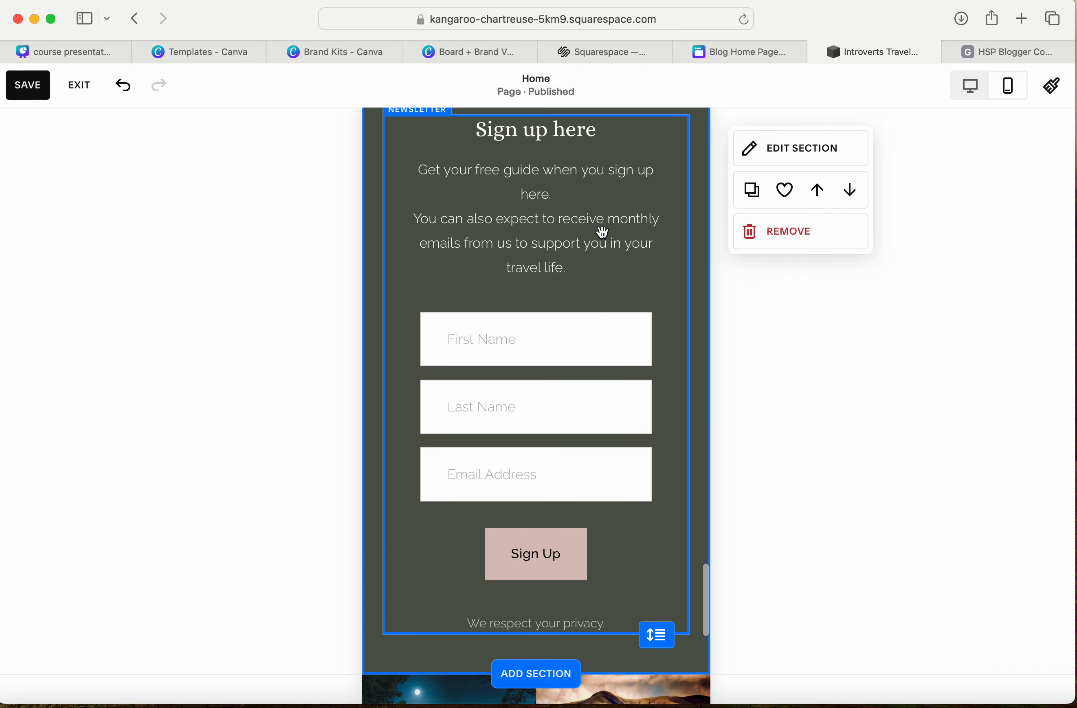
scroll(603, 233, up, 4)
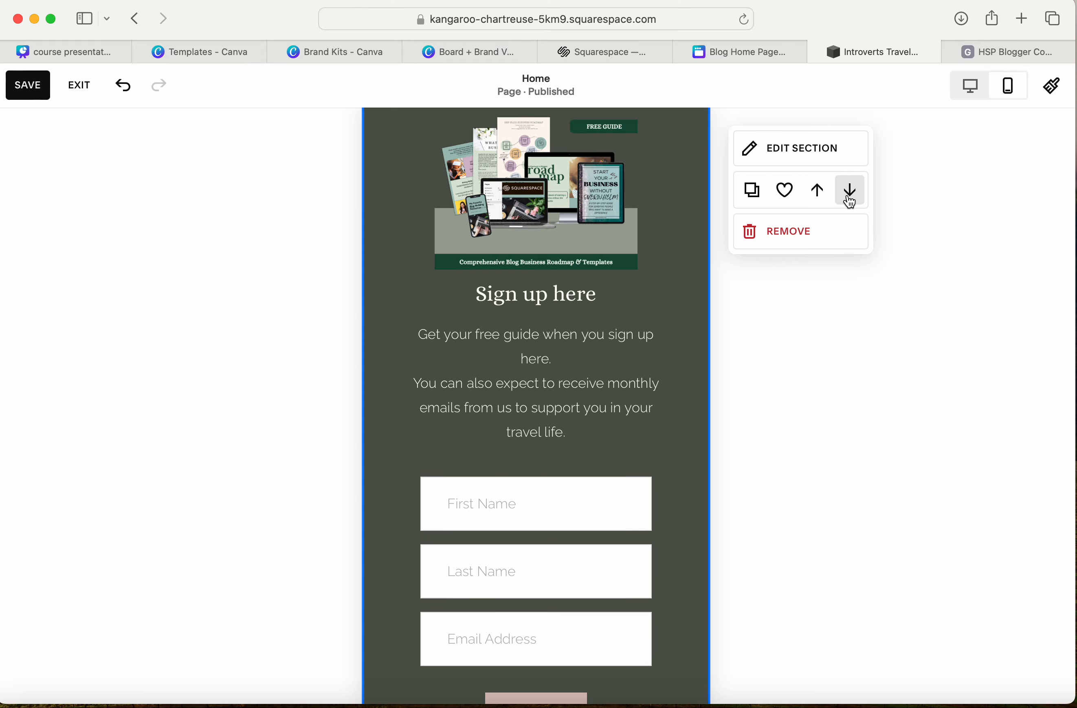
Step: Try the sign-up section below the two-photo gallery, and restore the original order of the two sections
click(850, 202)
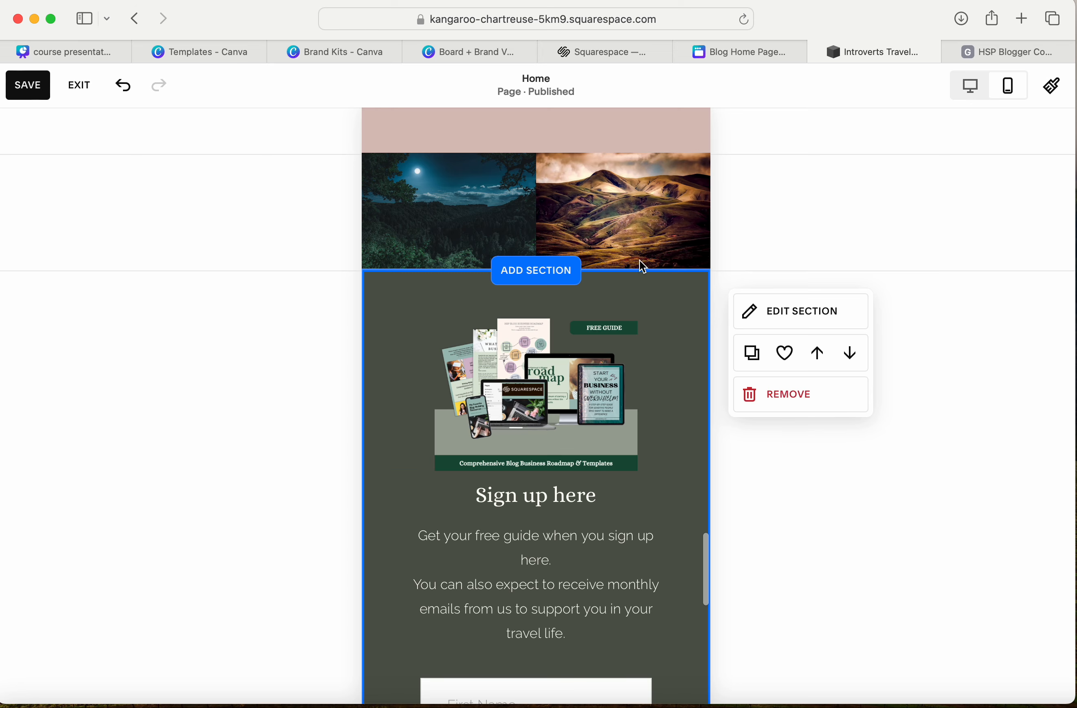
scroll(621, 295, down, 1)
scroll(621, 295, up, 2)
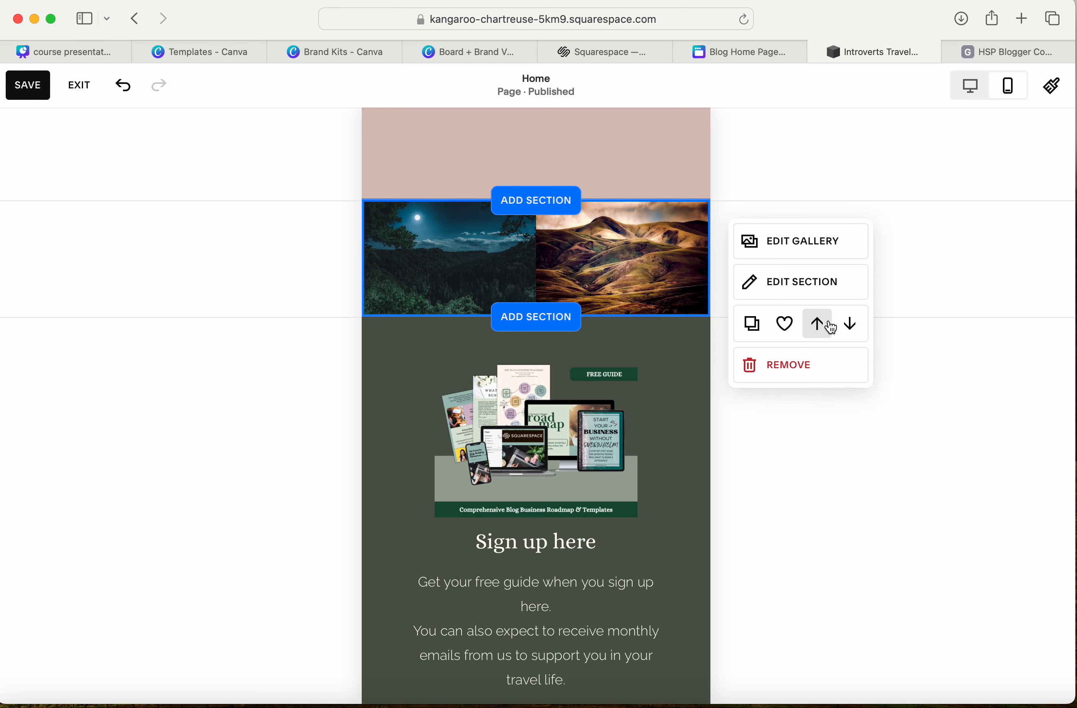
click(851, 332)
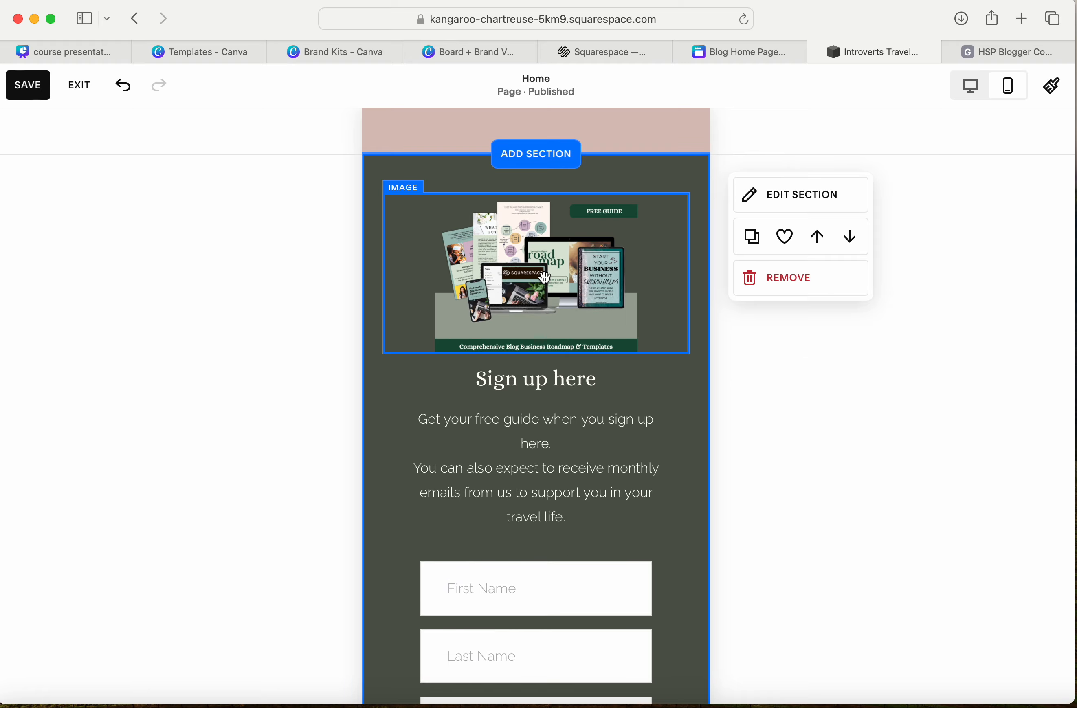
Step: Move the free-guide image back beneath the newsletter form in the mobile sign-up section
click(545, 278)
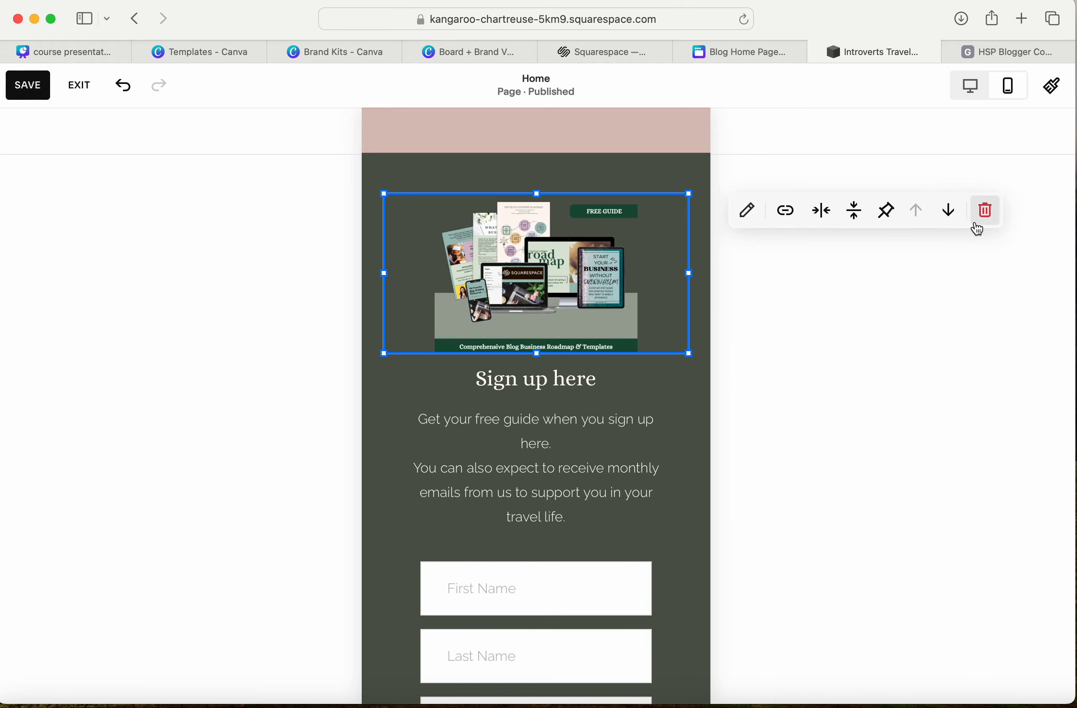
click(958, 215)
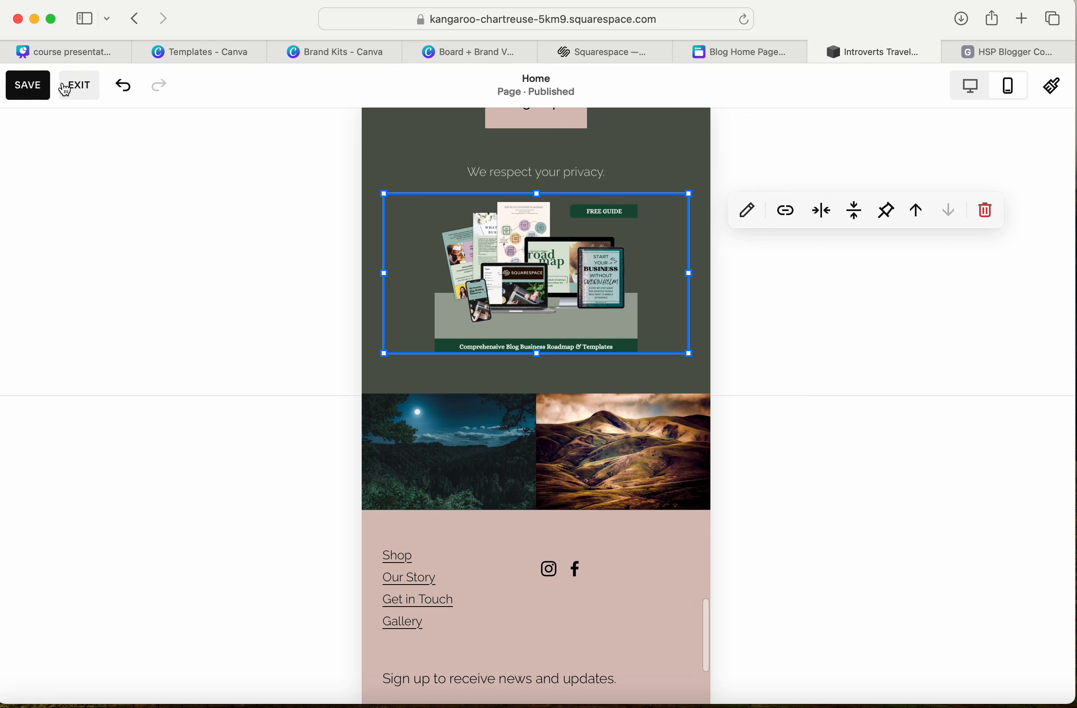
Step: Check the sign-up and quote sections in desktop view, and save the Home page
click(972, 92)
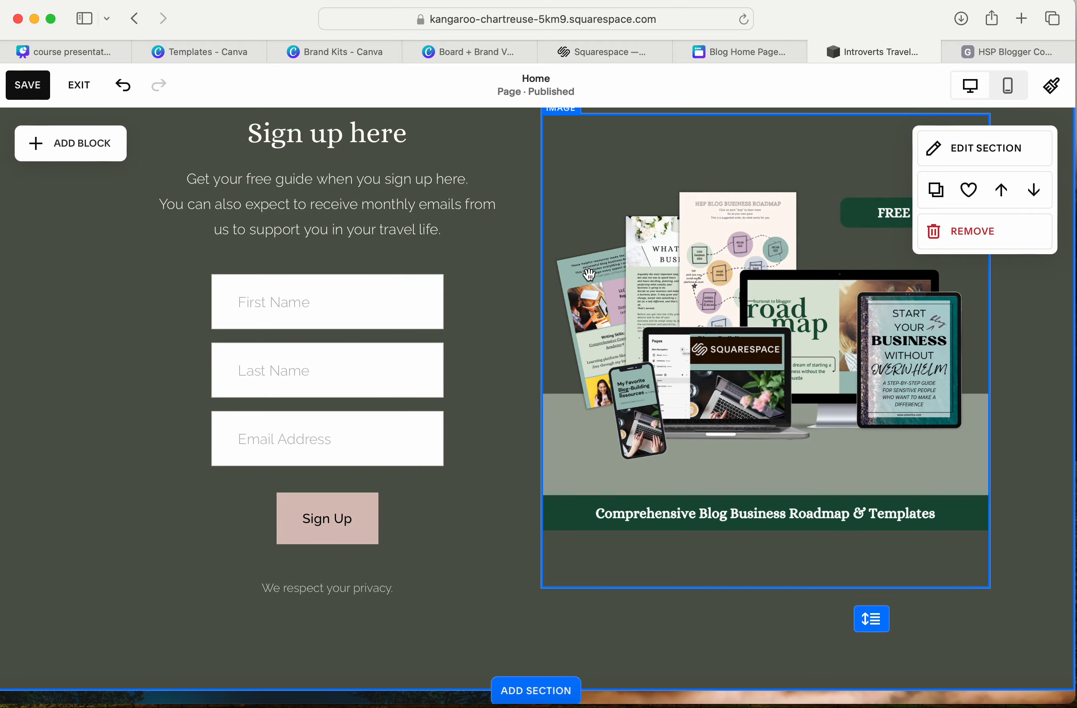
scroll(589, 275, down, 8)
scroll(590, 275, up, 12)
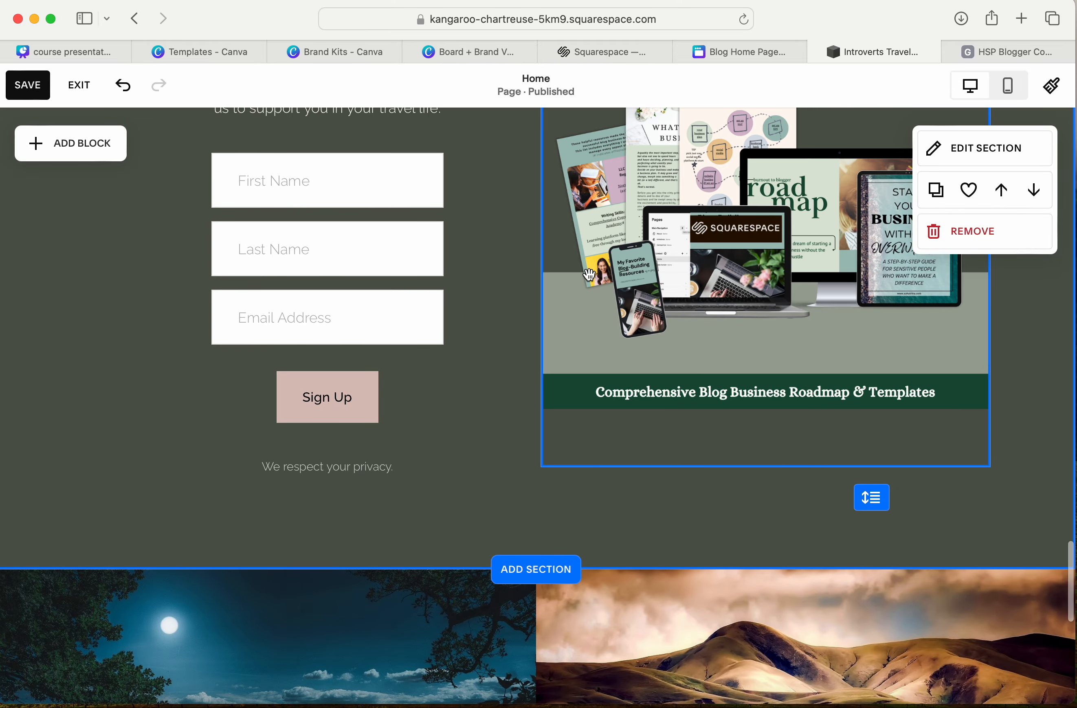
scroll(590, 275, up, 15)
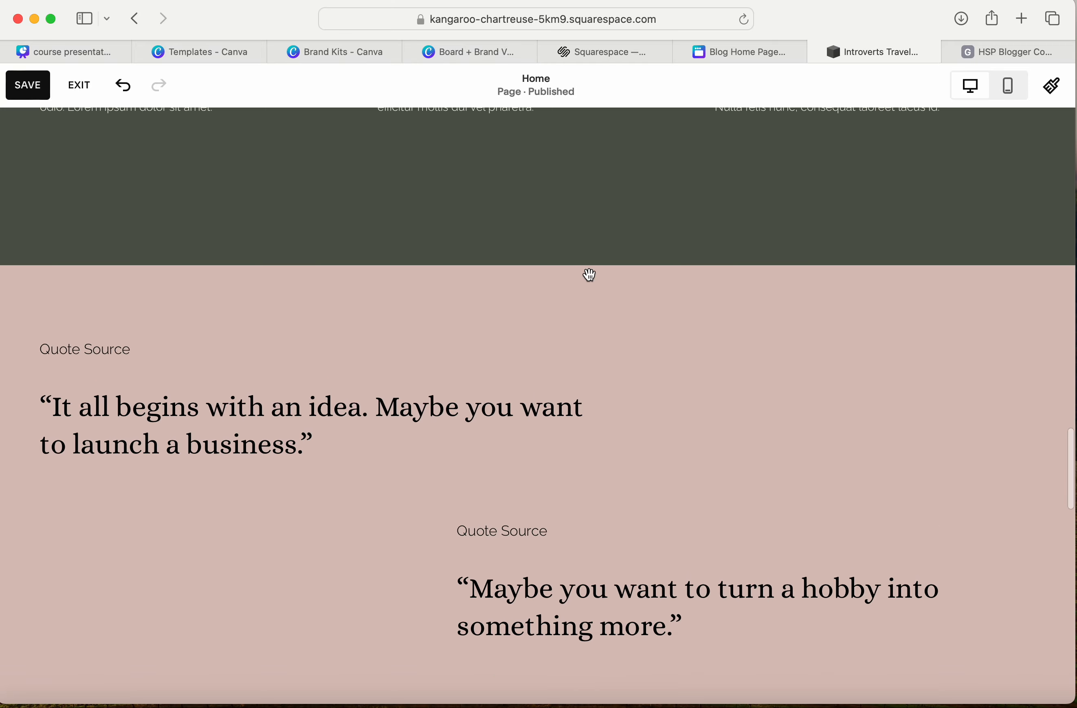
click(23, 96)
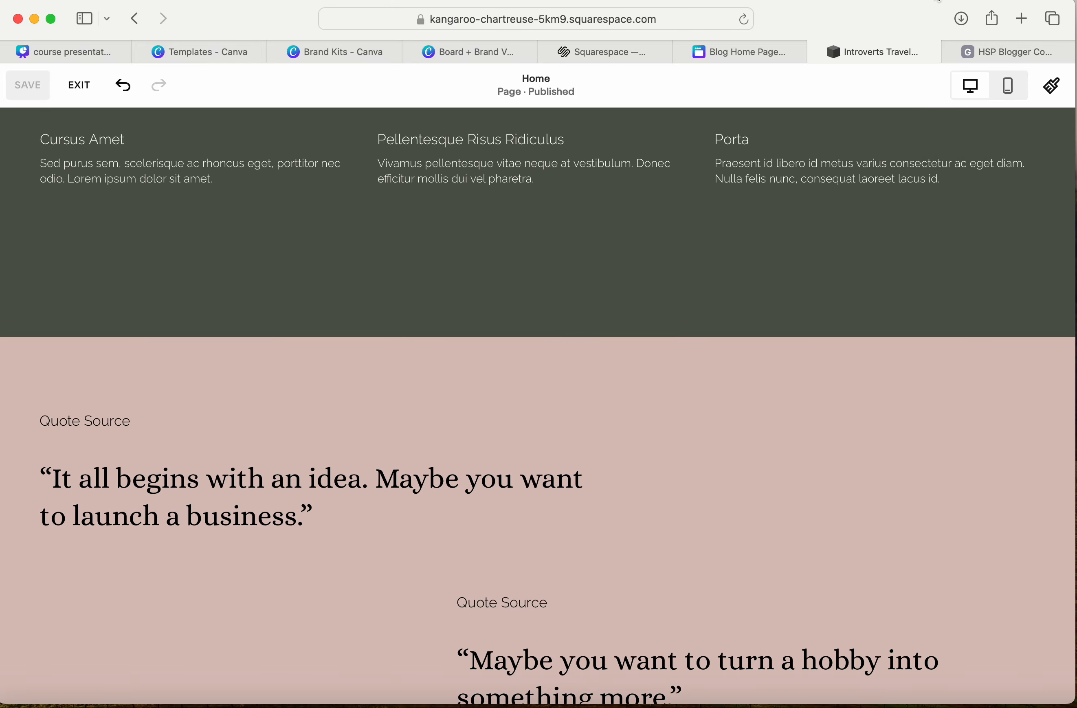